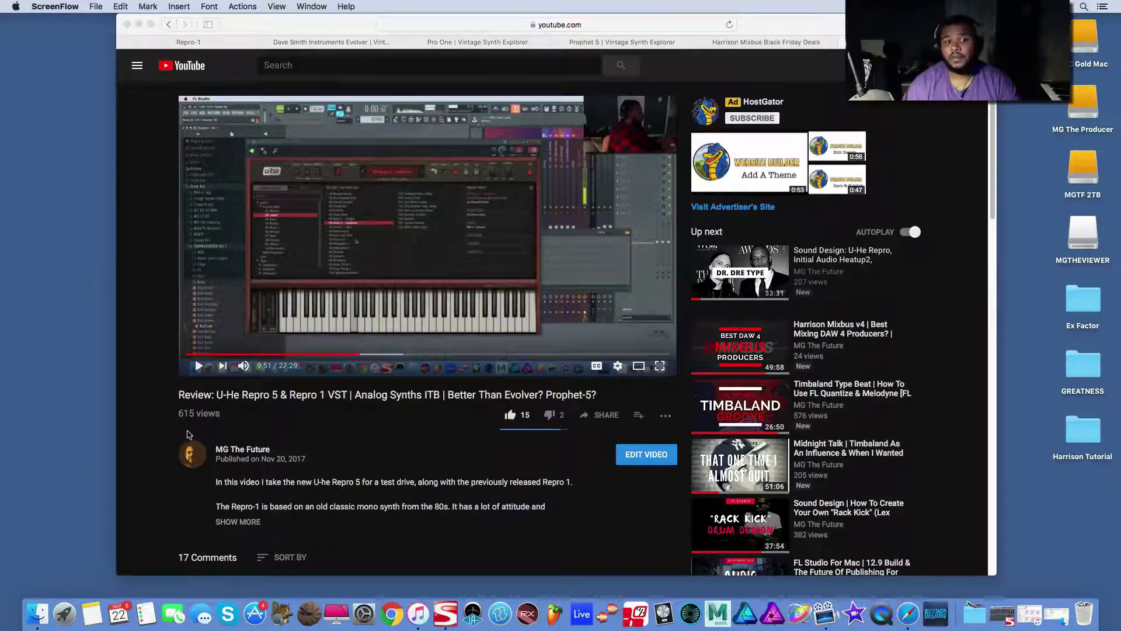
scroll(157, 435, down, 10)
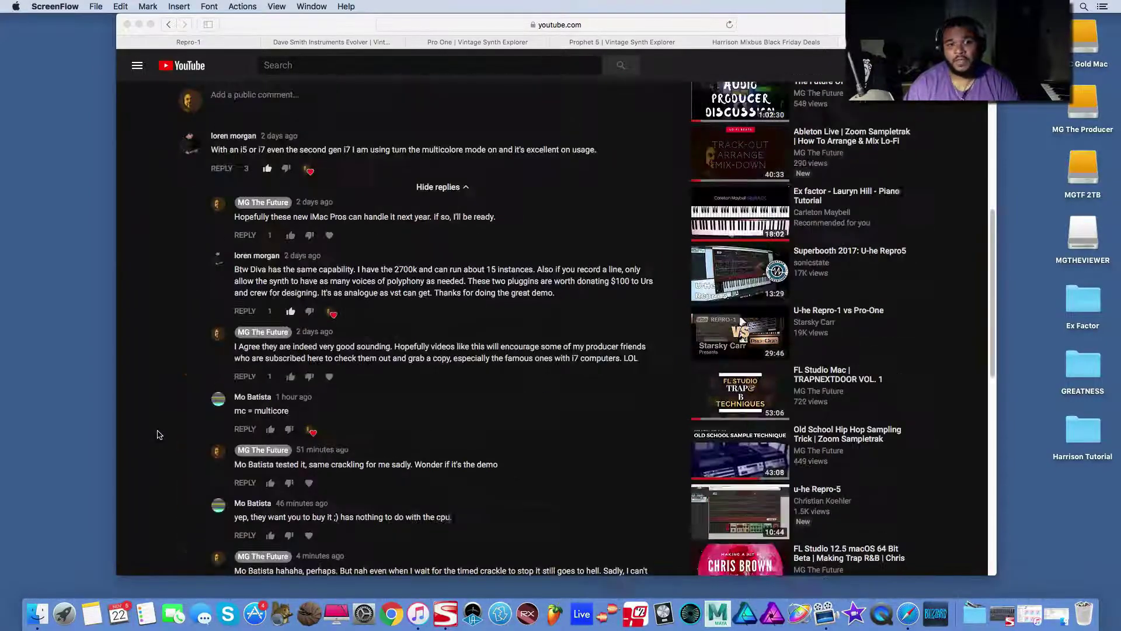
scroll(167, 424, down, 15)
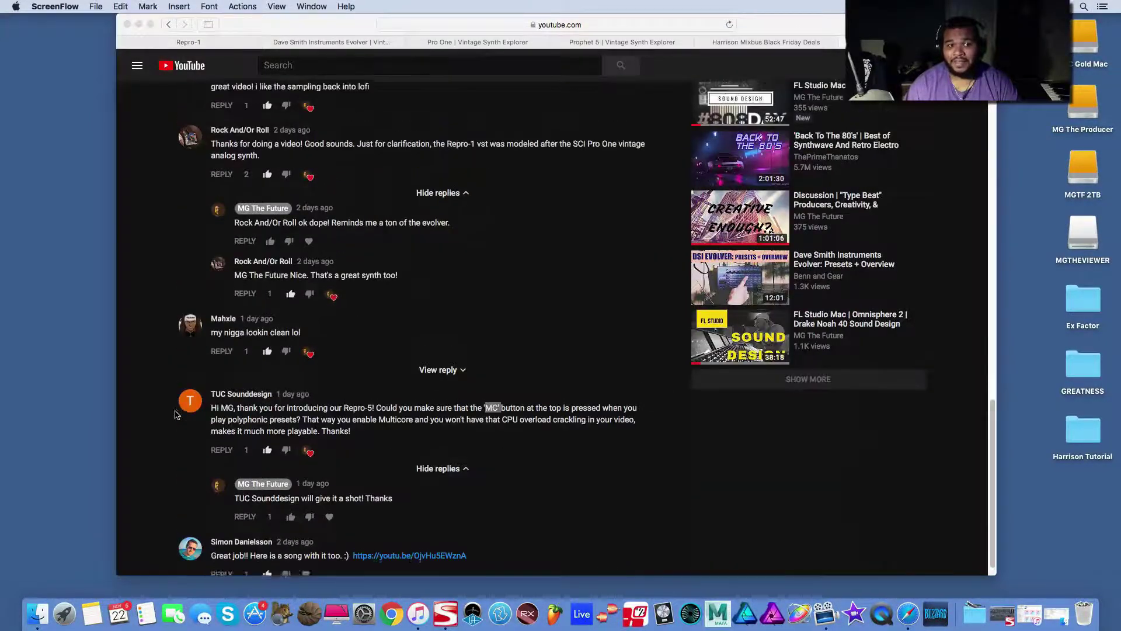
scroll(175, 415, up, 8)
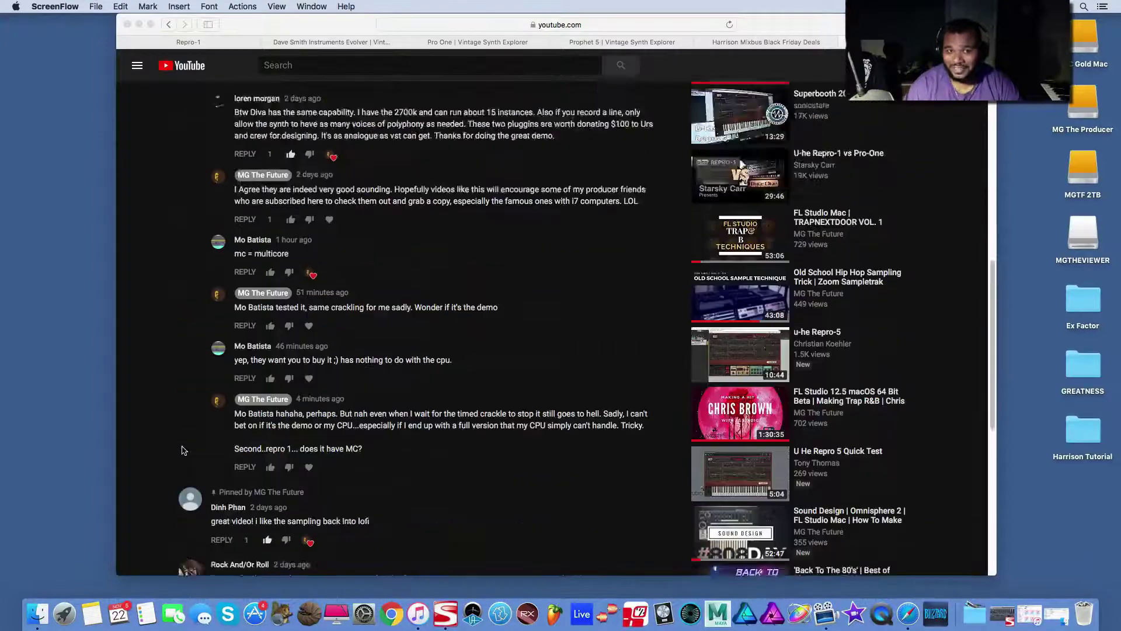
scroll(182, 450, up, 8)
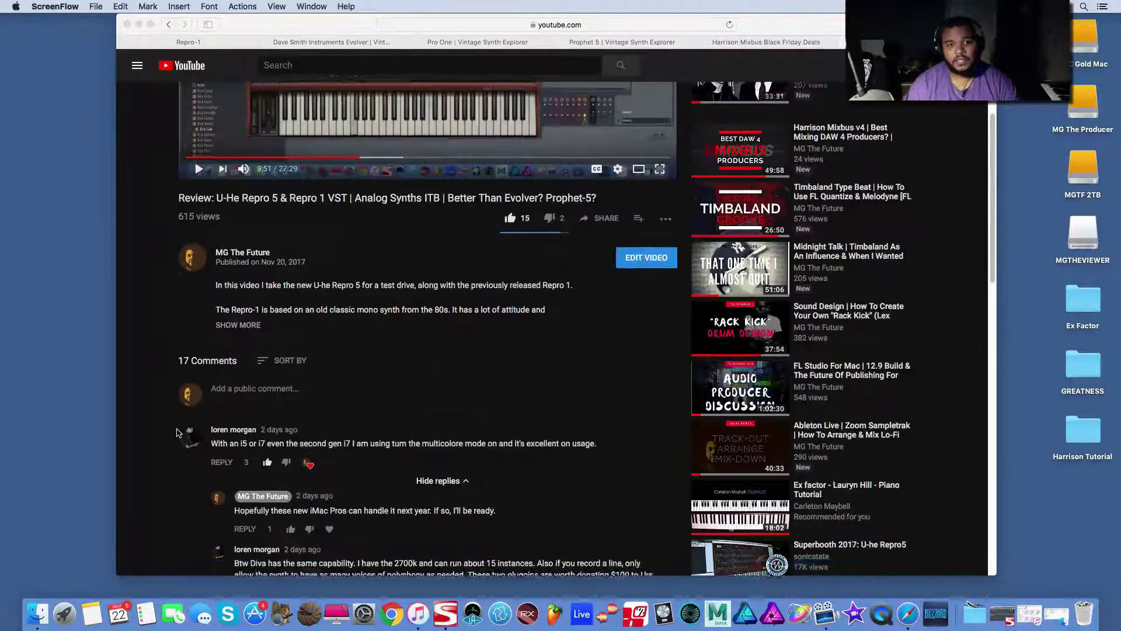
scroll(178, 432, down, 1)
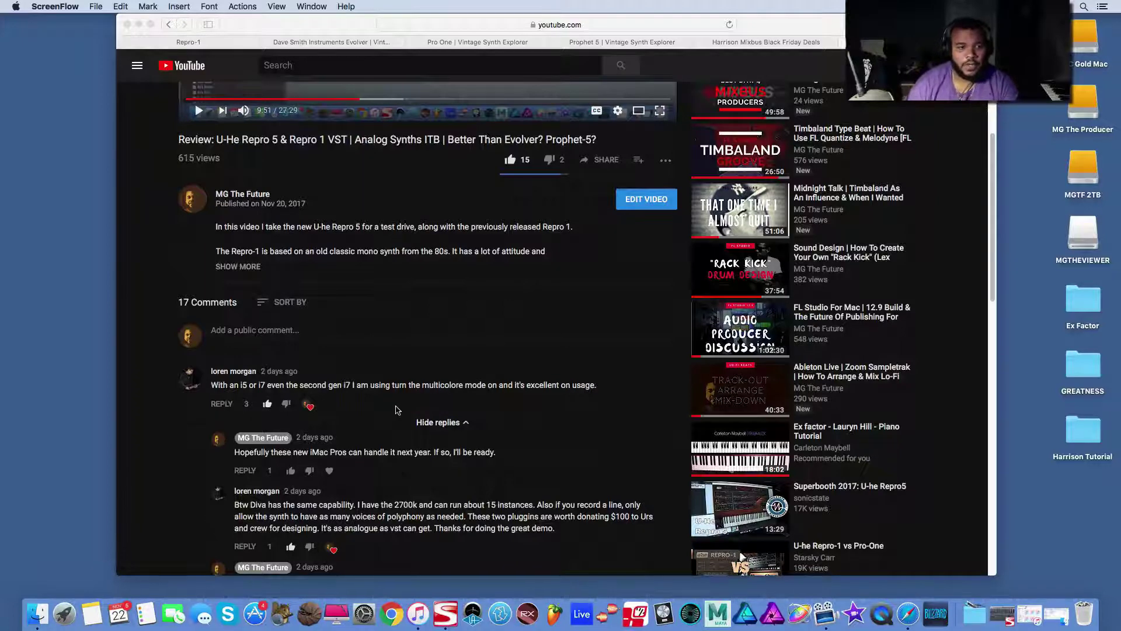
scroll(395, 410, down, 3)
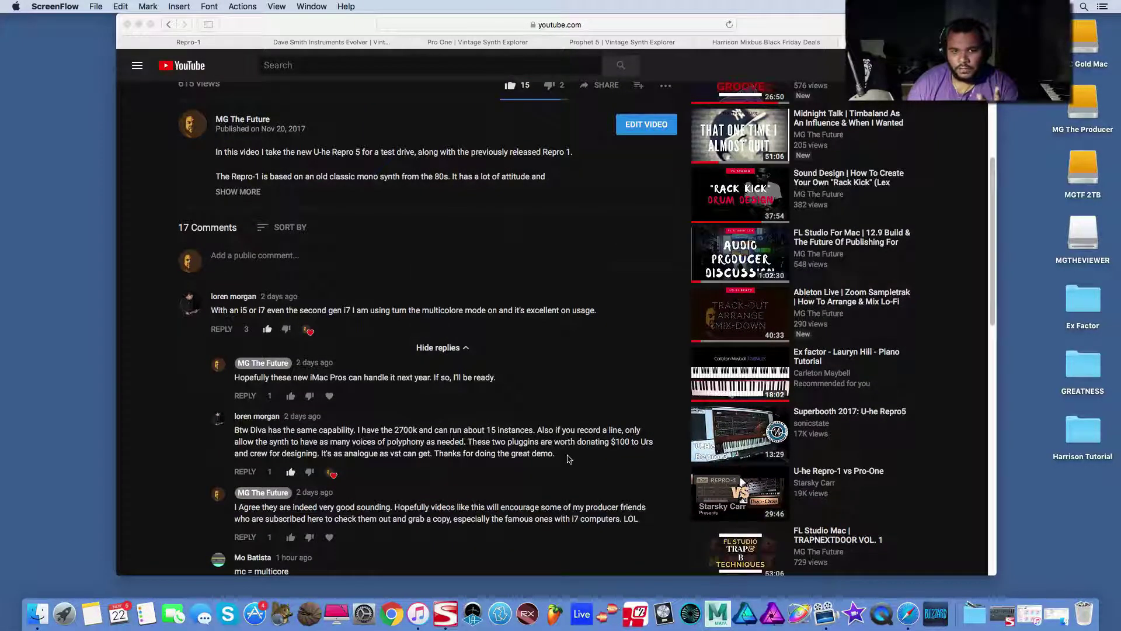
scroll(570, 459, down, 1)
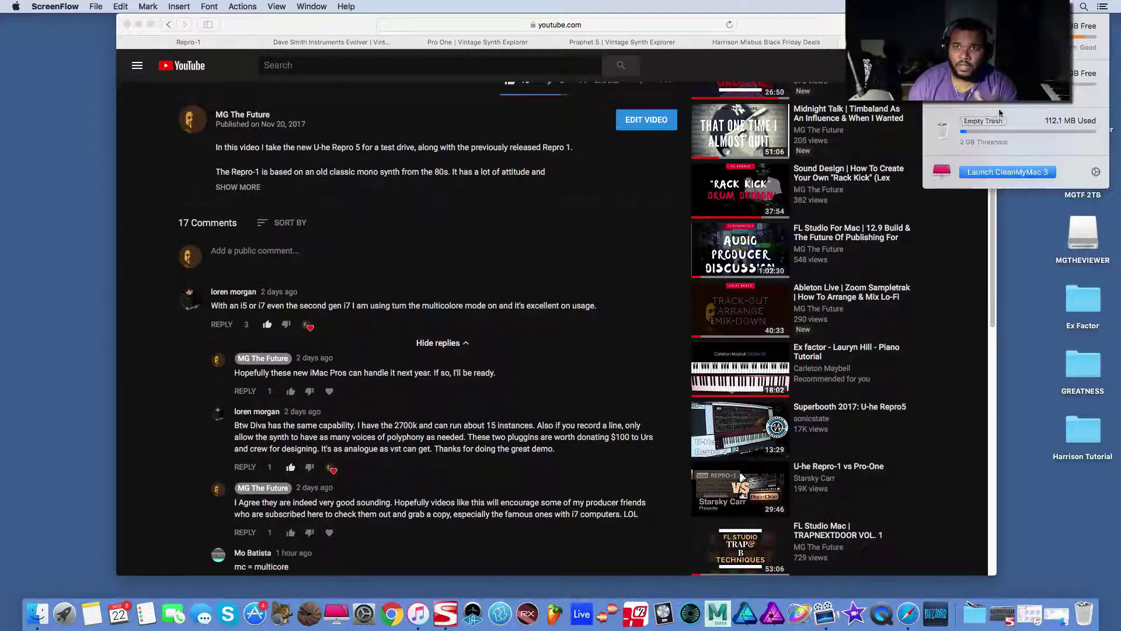
click(554, 394)
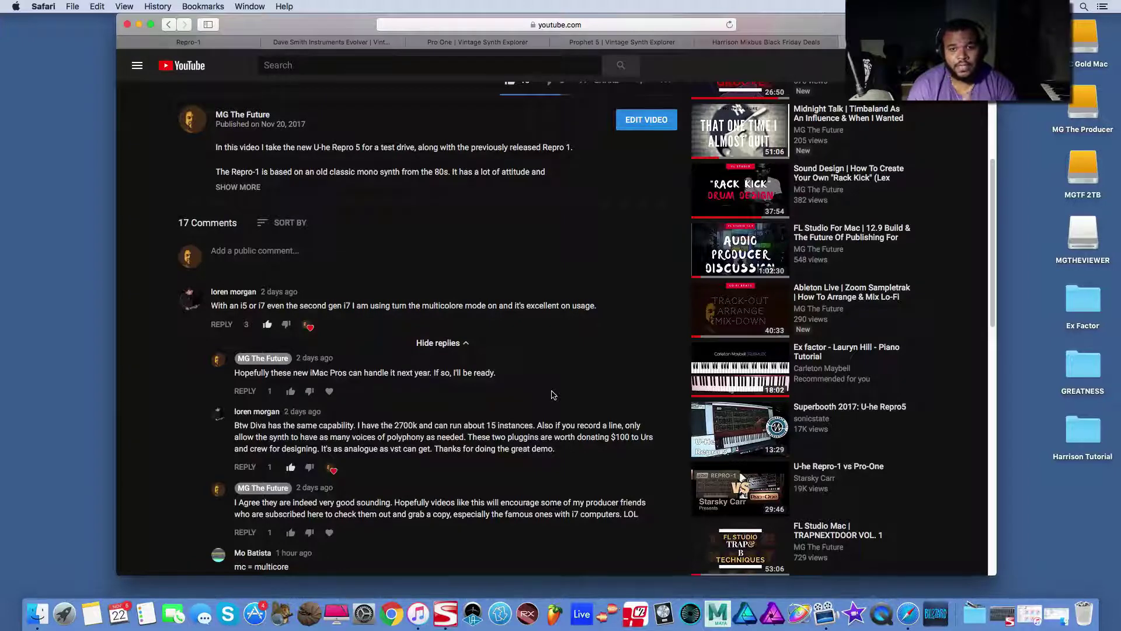
scroll(517, 416, down, 2)
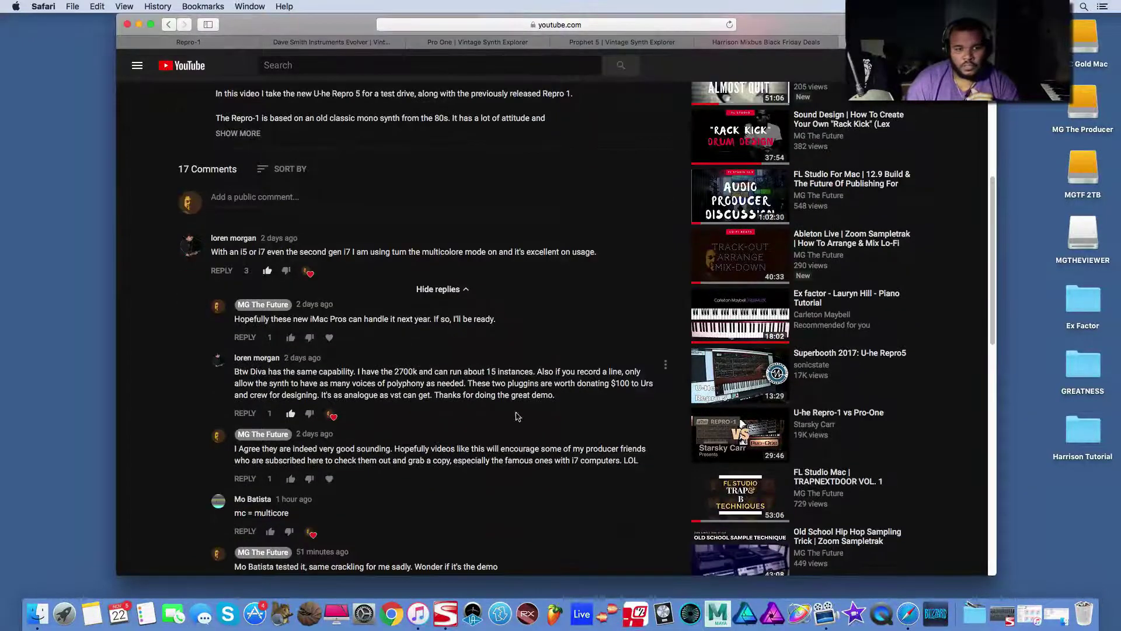
scroll(516, 417, down, 7)
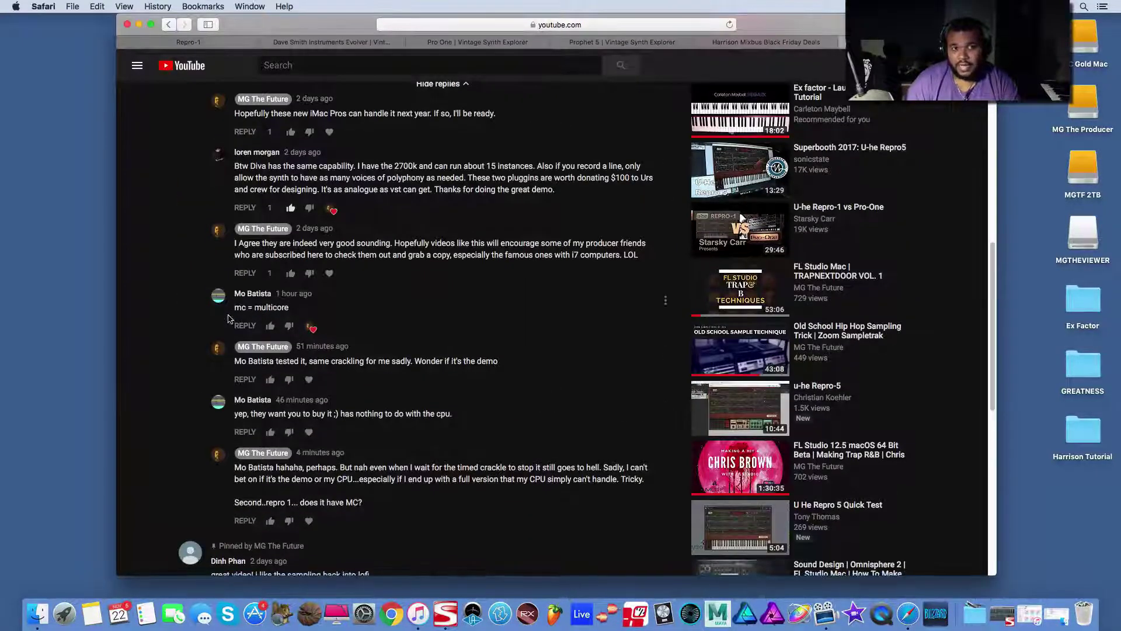
scroll(310, 315, down, 10)
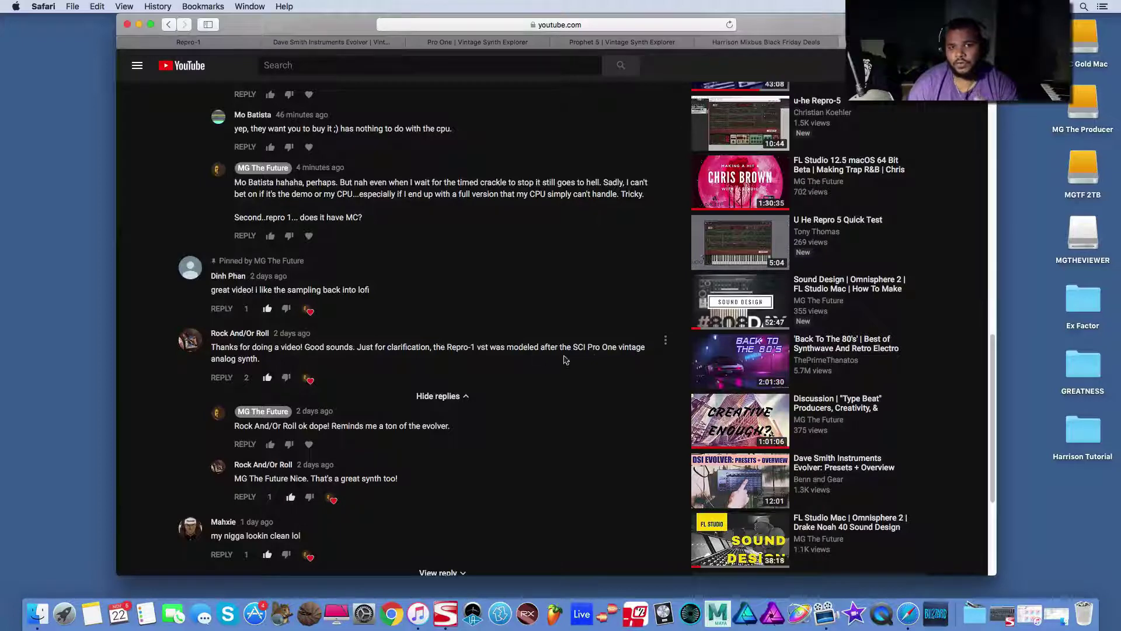
scroll(485, 341, down, 7)
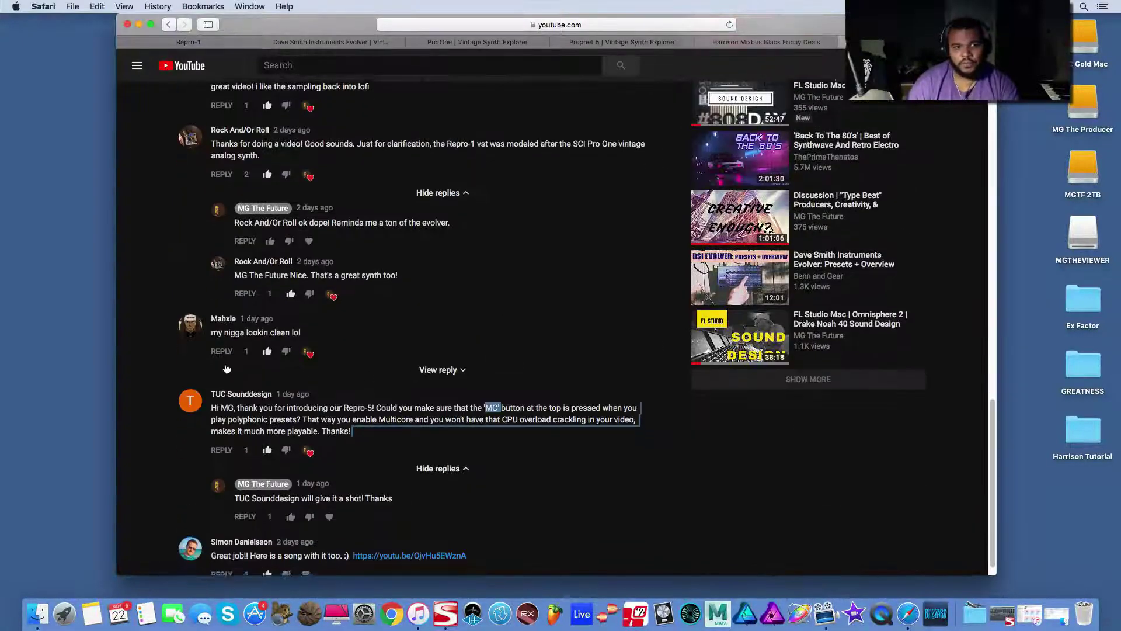
scroll(226, 369, down, 1)
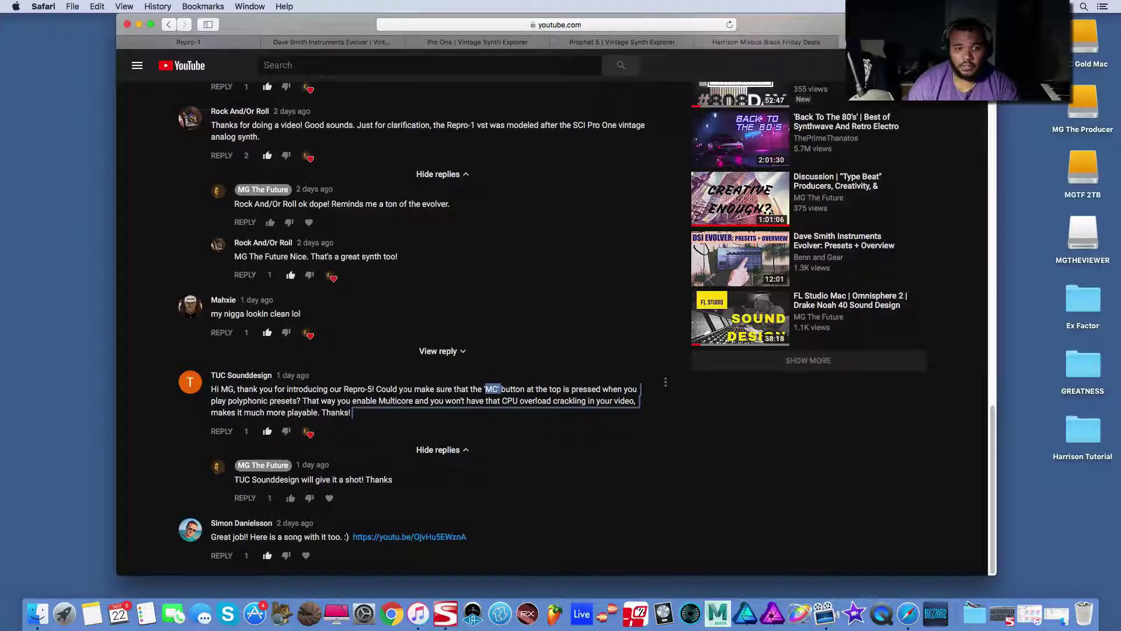
drag(427, 389, 543, 401)
scroll(454, 413, up, 10)
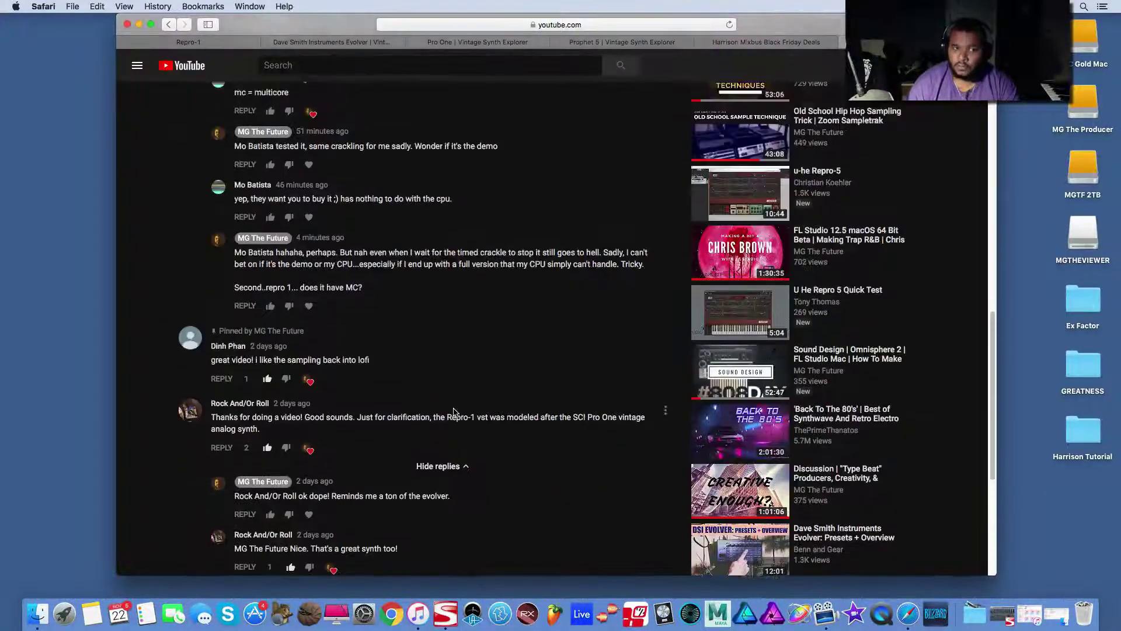
scroll(453, 412, up, 20)
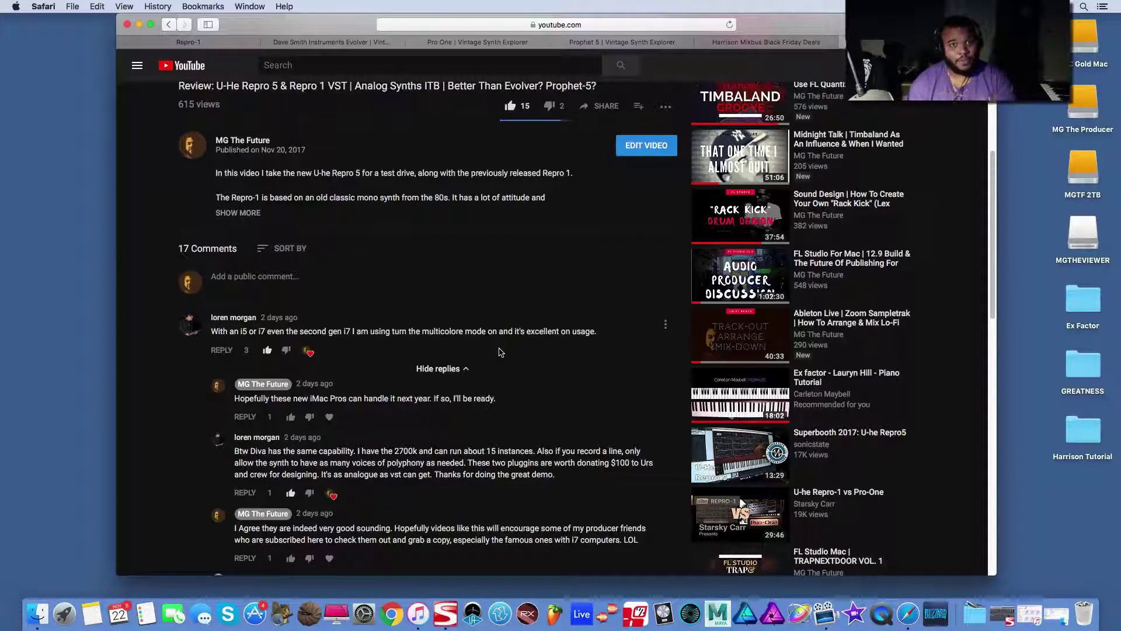
scroll(408, 245, up, 1)
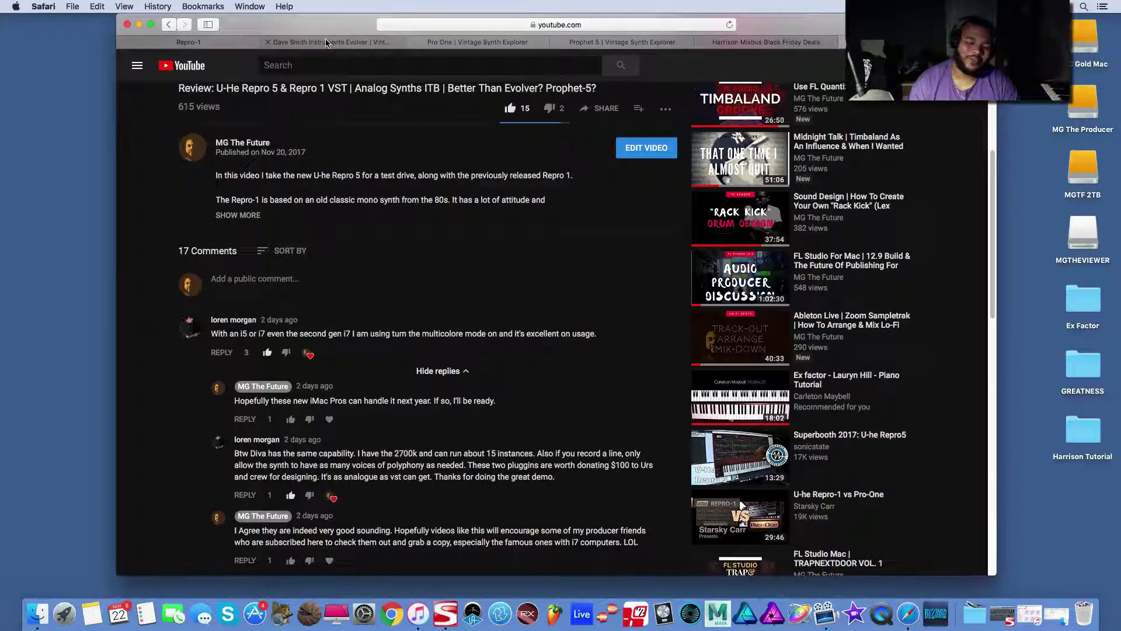
- Switch to the Repro-1 tab, go to the u-he home page and open the Repro-5 Public Beta article
click(205, 48)
scroll(308, 220, up, 10)
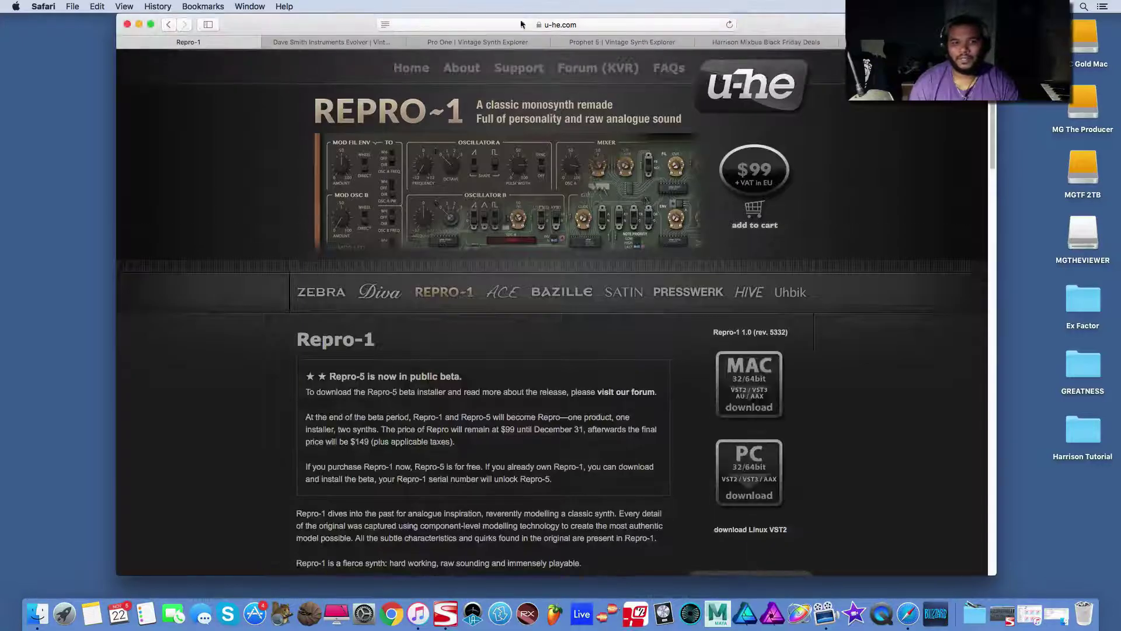
click(404, 70)
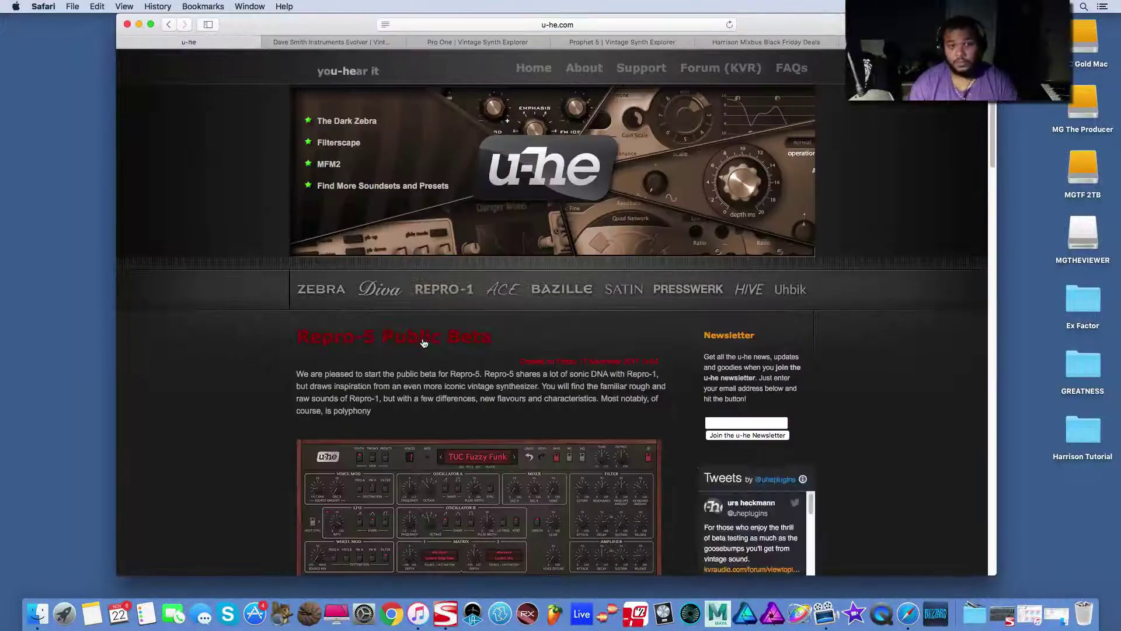
click(423, 343)
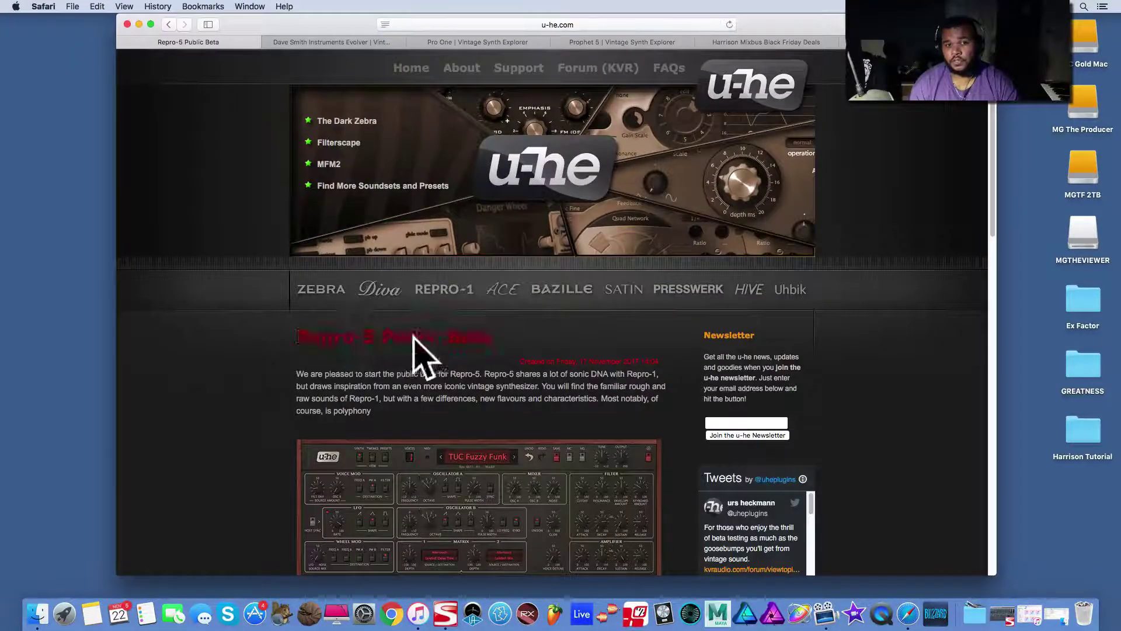
scroll(446, 363, down, 10)
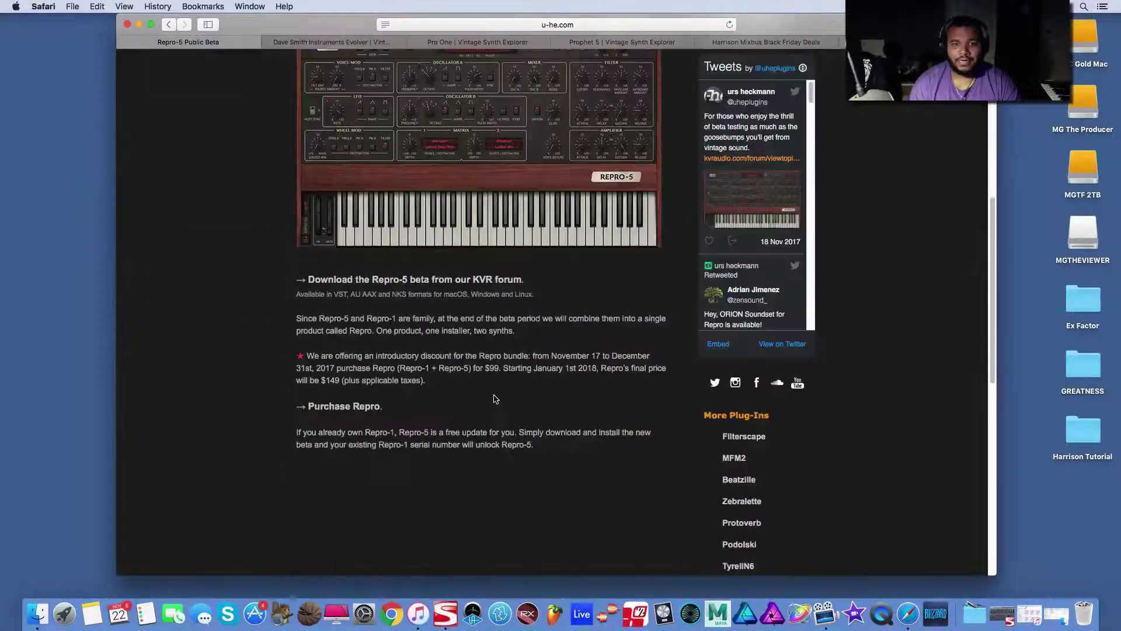
scroll(412, 302, up, 4)
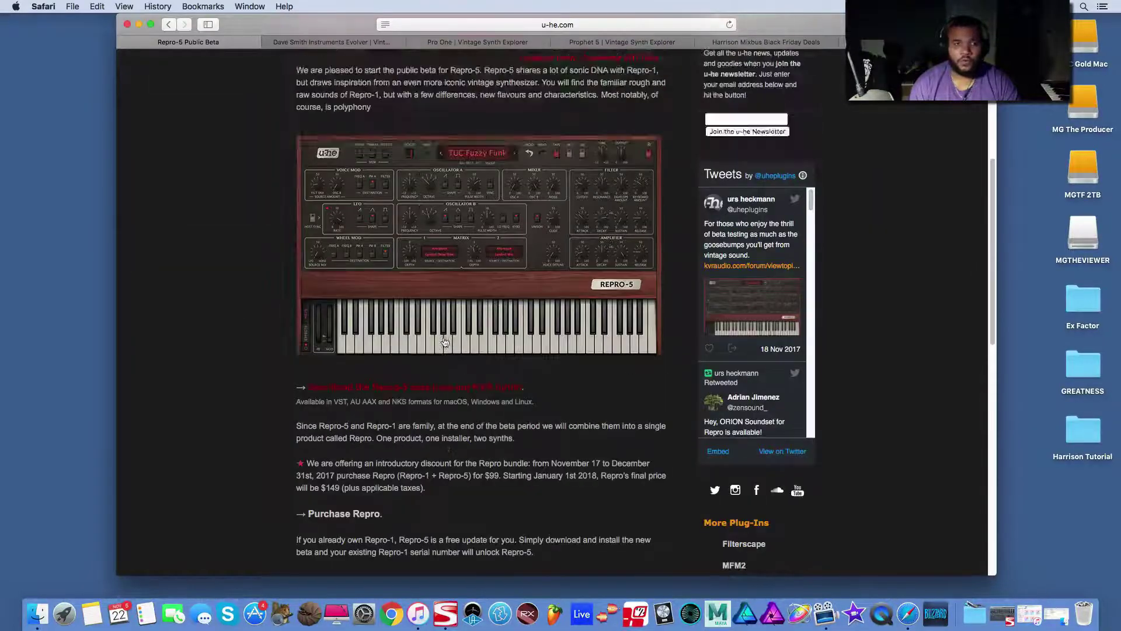
scroll(411, 302, up, 2)
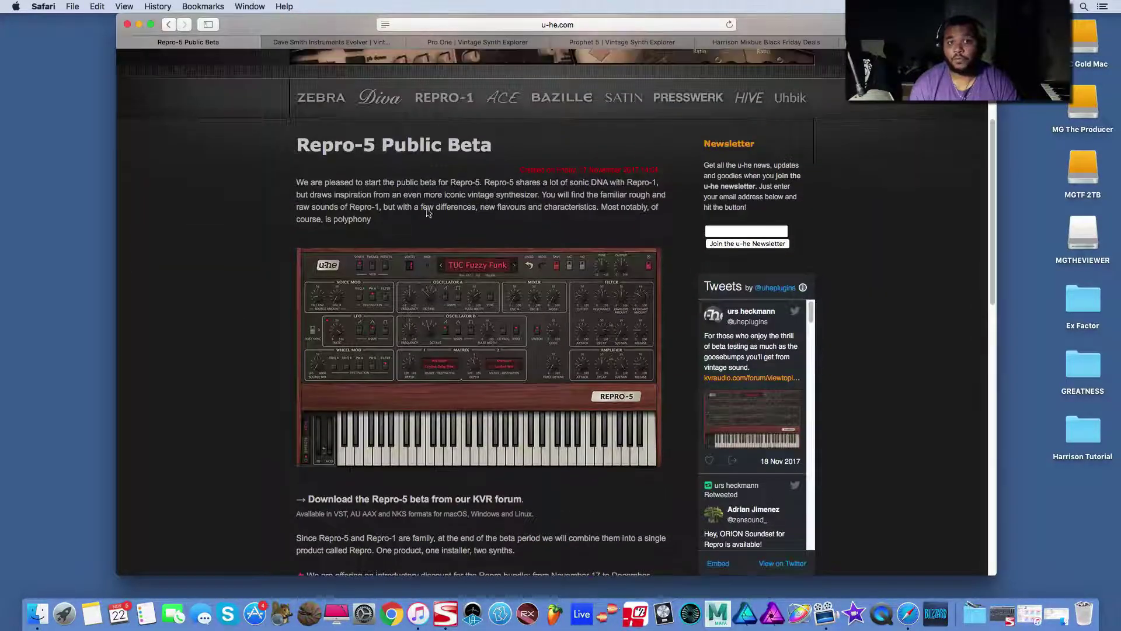
scroll(458, 324, up, 3)
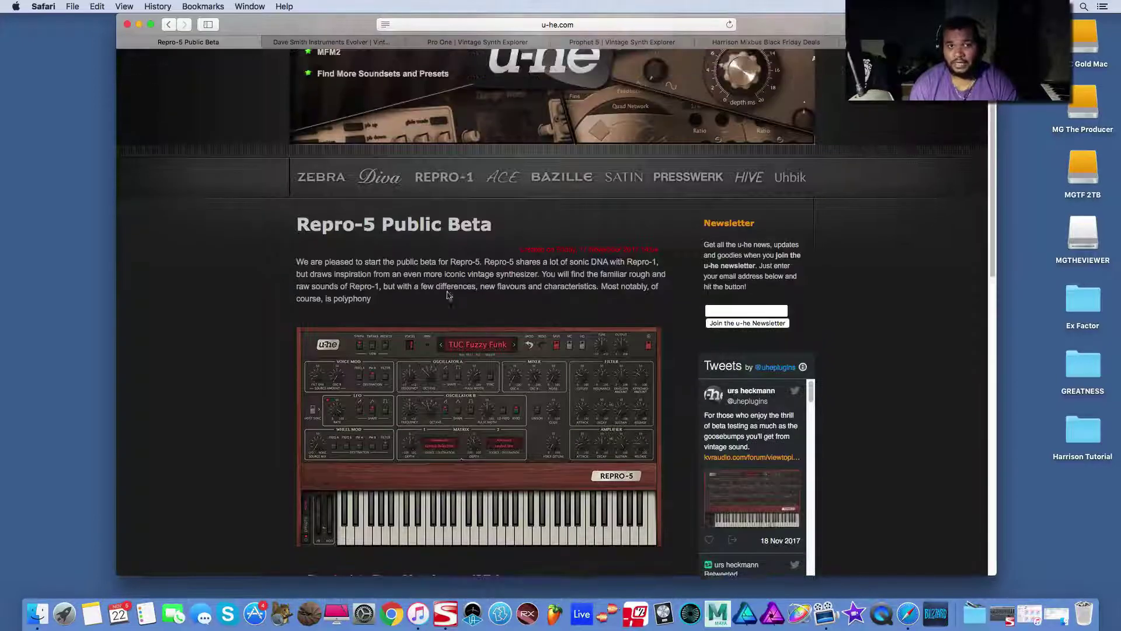
- Open the u-he Repro-1 product page and look over its beta notice
click(460, 181)
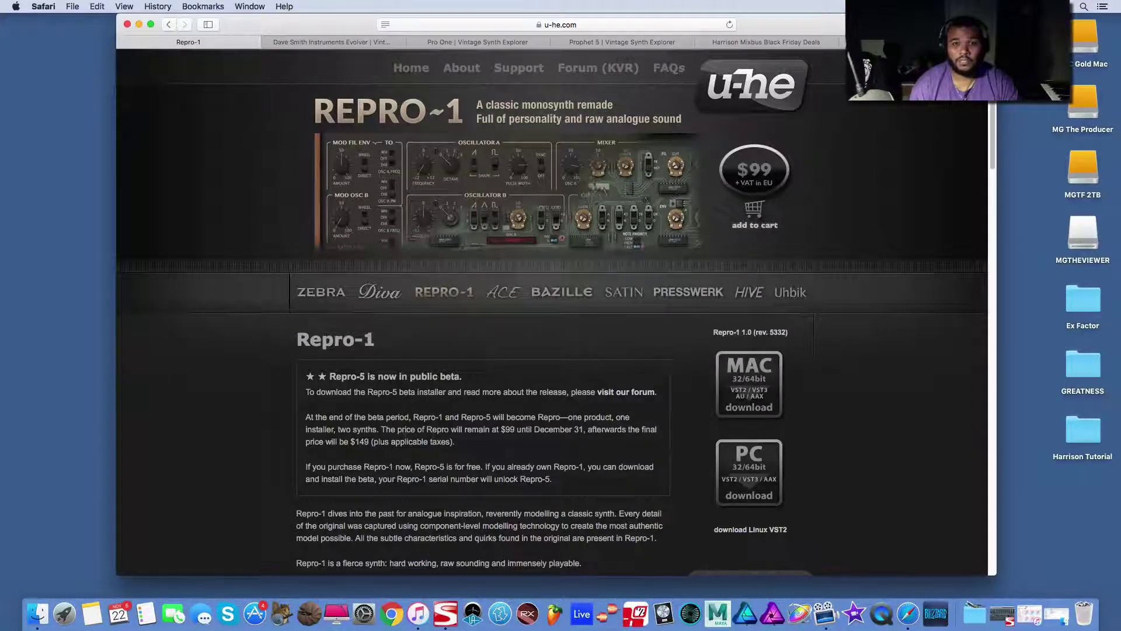
scroll(439, 412, down, 1)
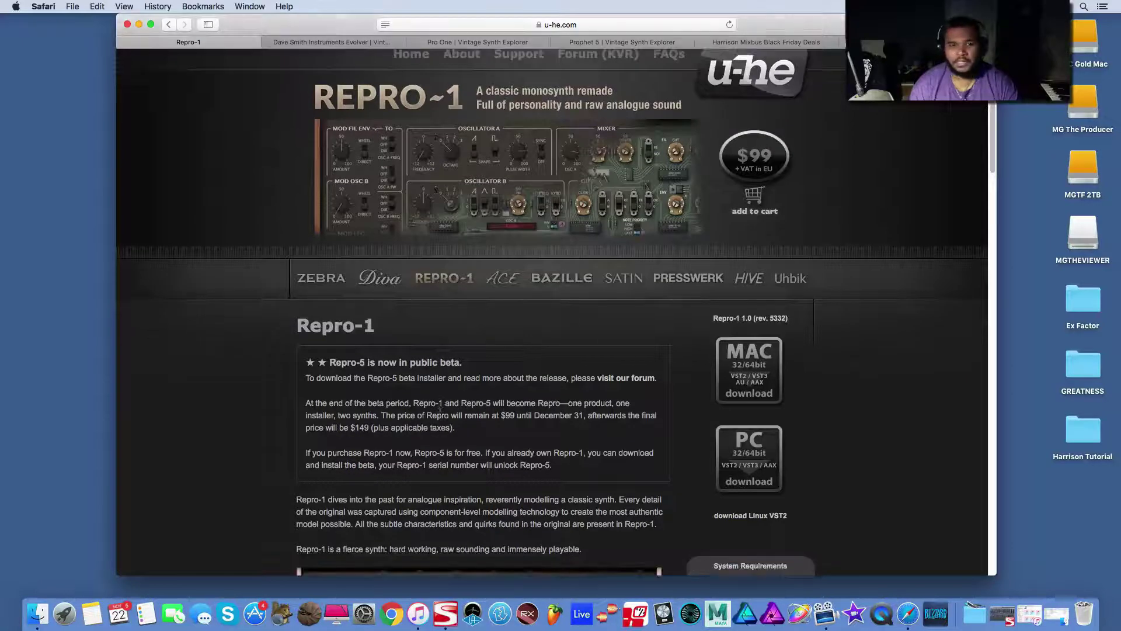
scroll(439, 412, down, 3)
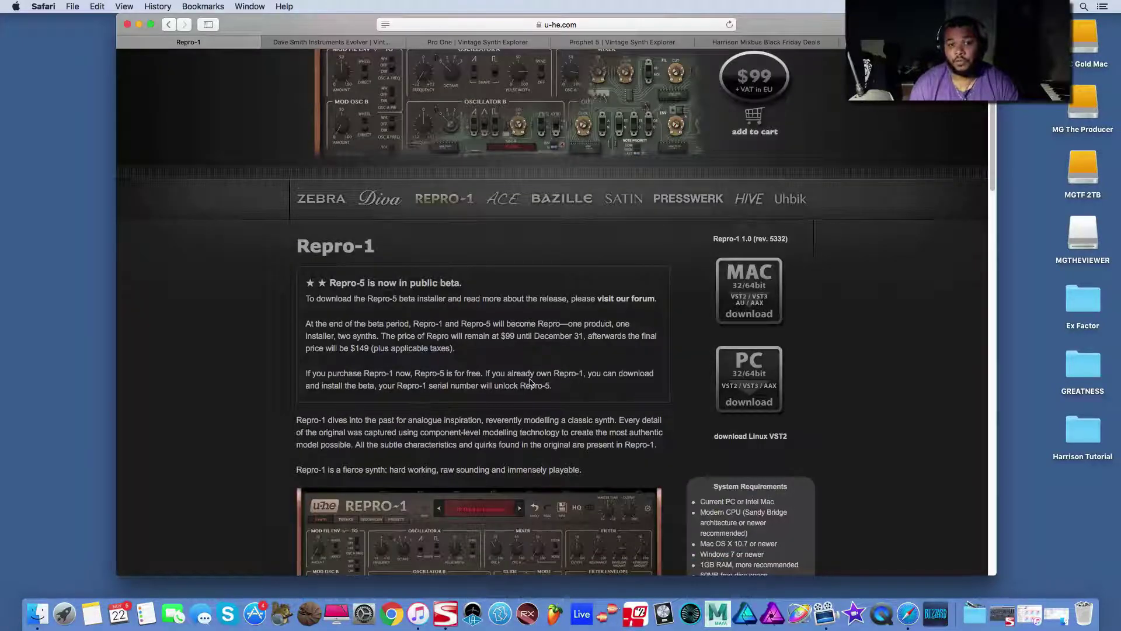
drag(542, 384, 287, 295)
click(494, 433)
scroll(525, 447, up, 4)
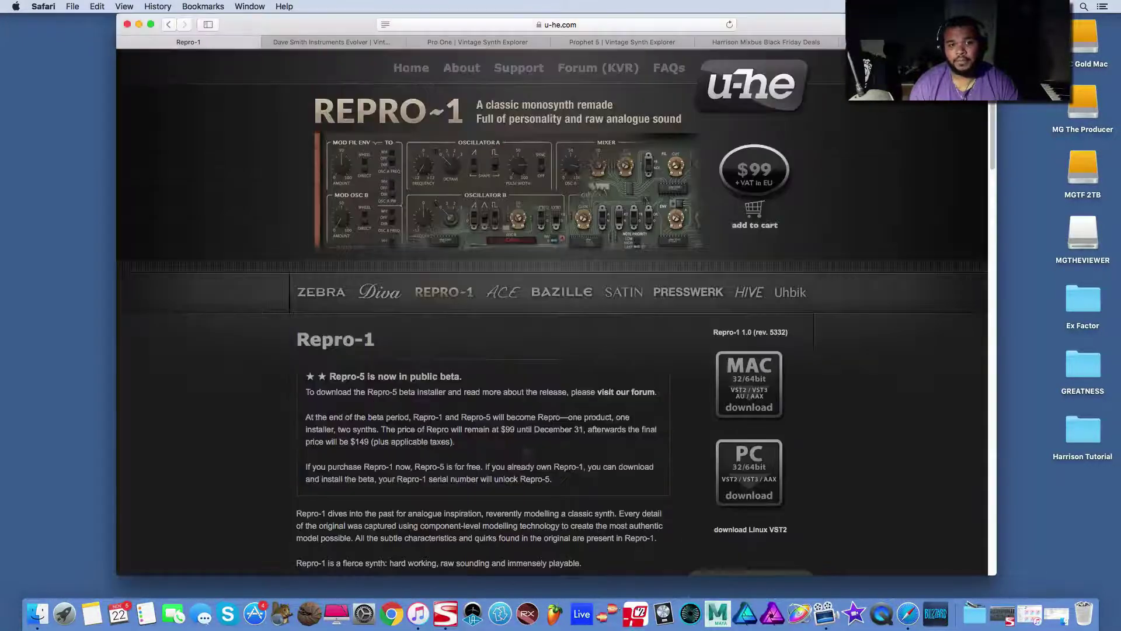
click(470, 42)
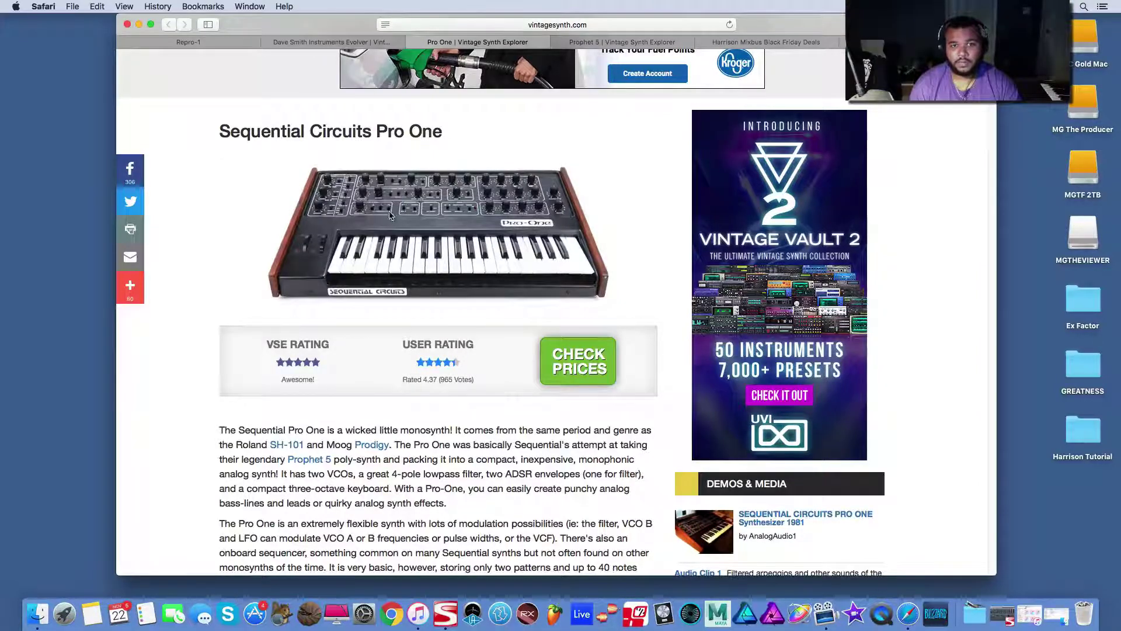
scroll(306, 345, down, 5)
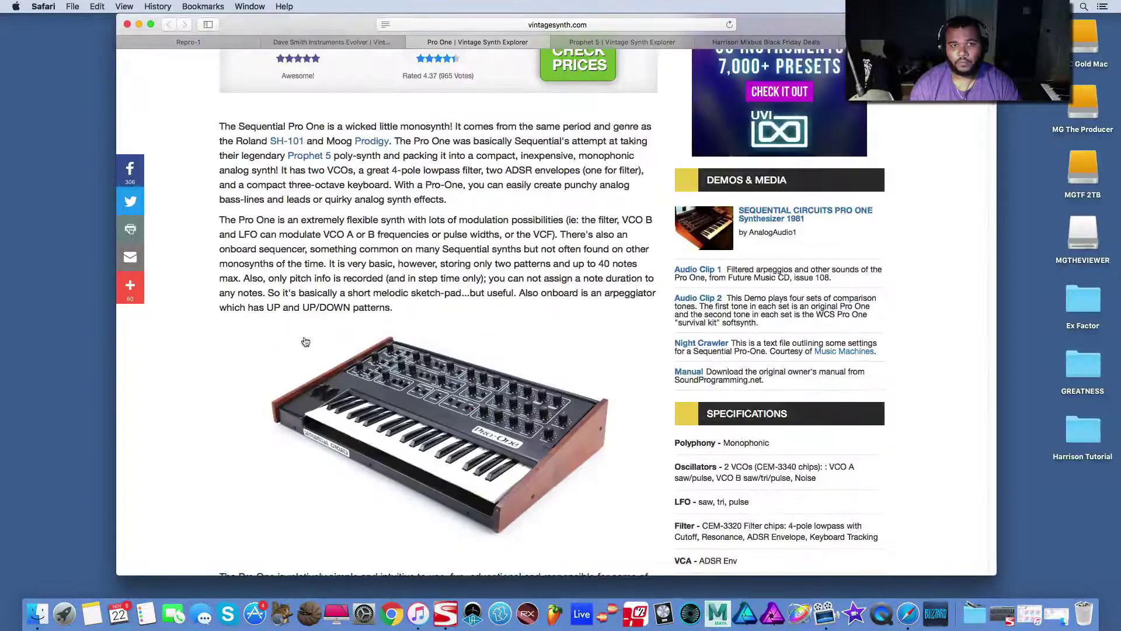
scroll(306, 344, up, 2)
drag(421, 234, 269, 234)
click(326, 220)
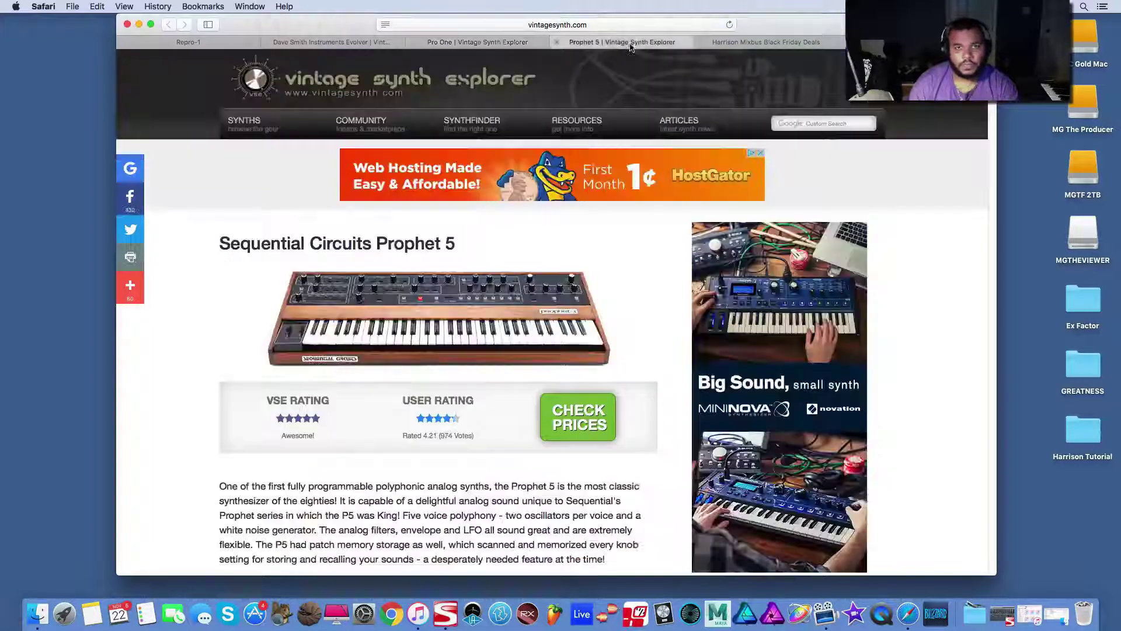
key(ctrl+Tab)
scroll(358, 272, down, 2)
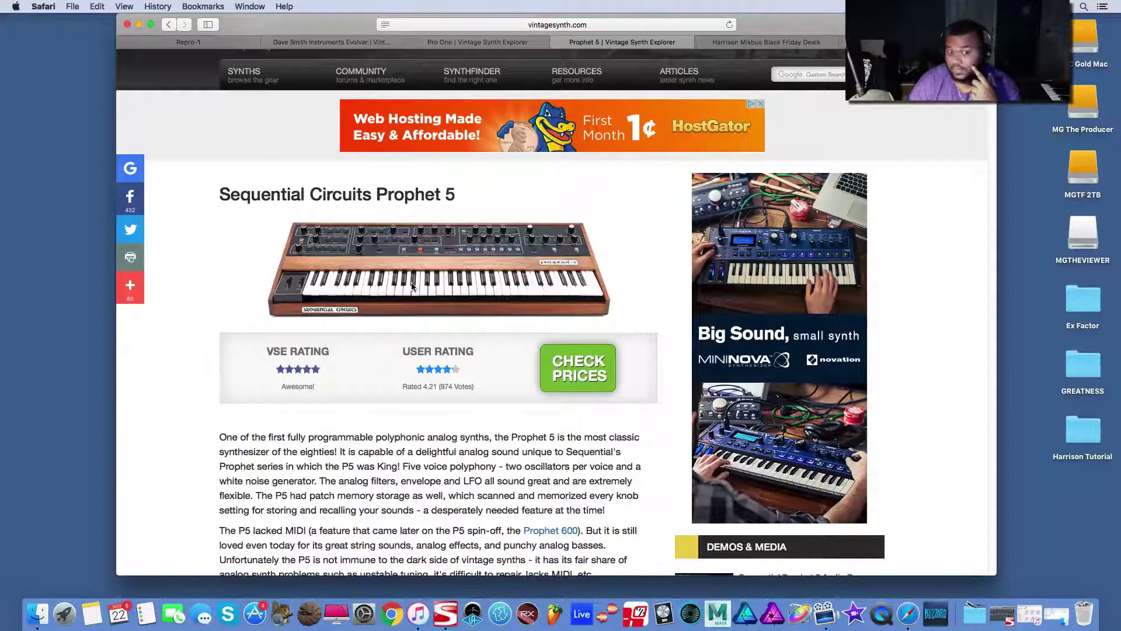
scroll(412, 285, down, 5)
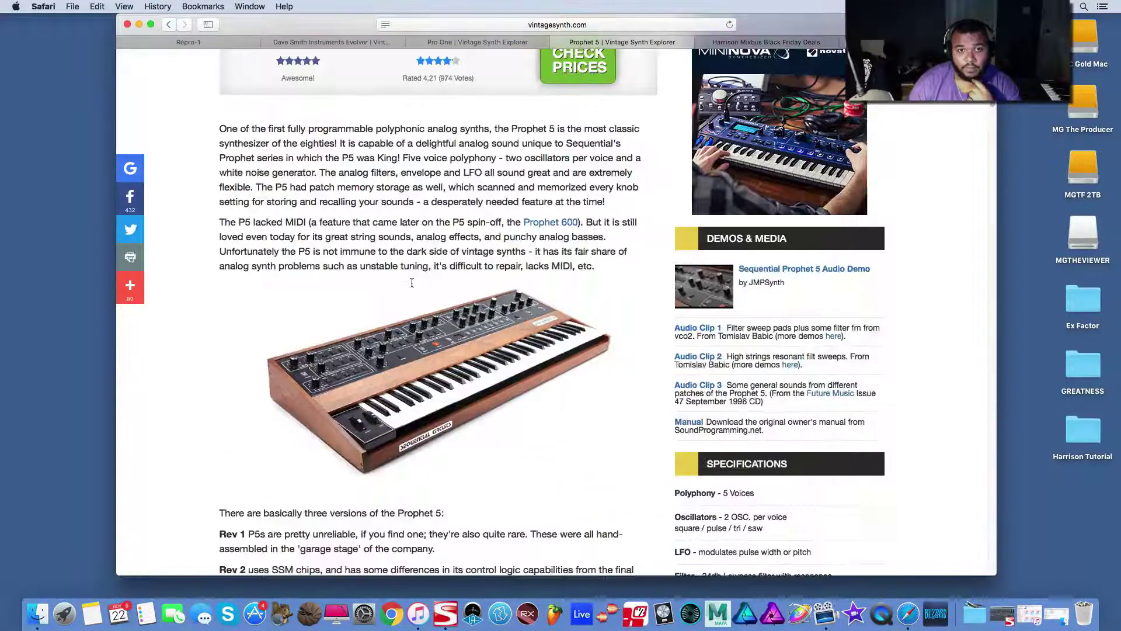
scroll(412, 283, down, 2)
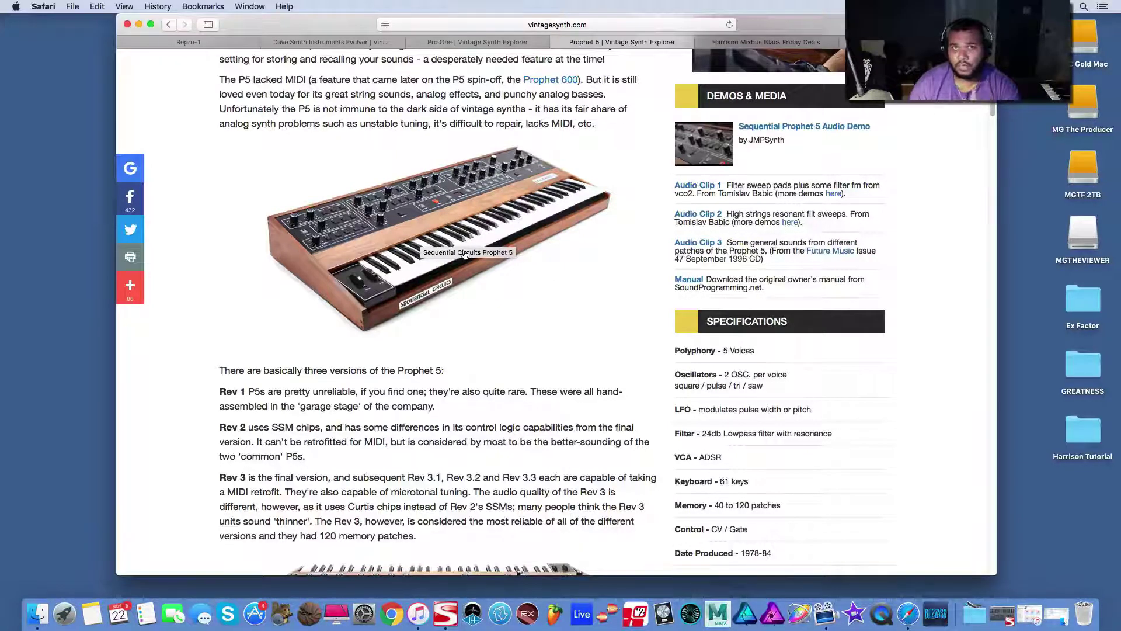
scroll(465, 255, down, 5)
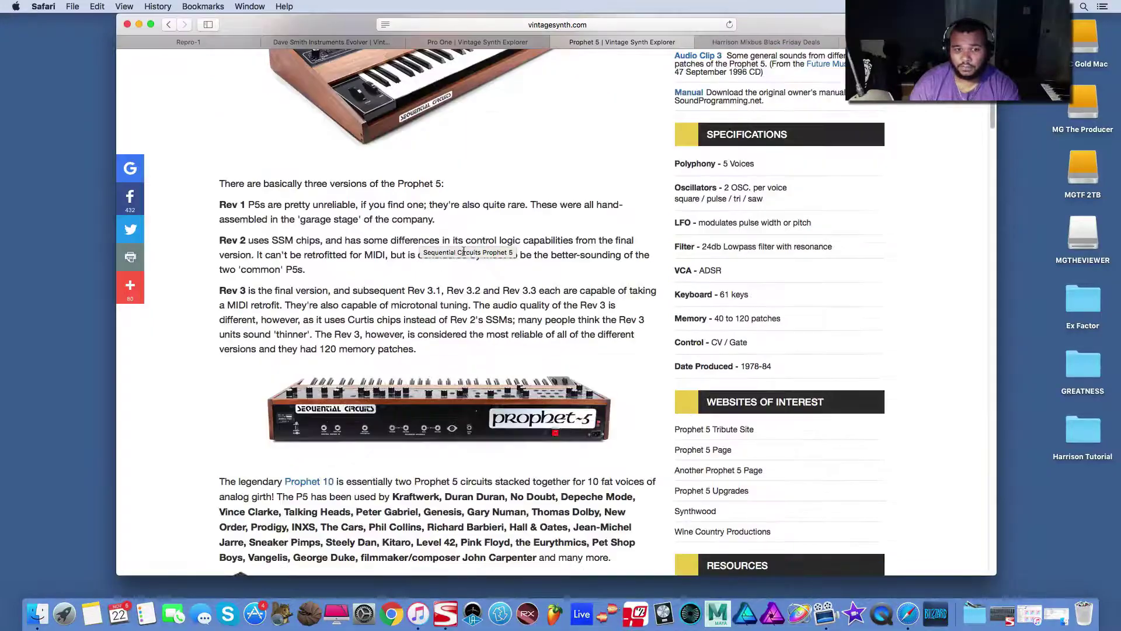
scroll(464, 256, down, 5)
scroll(465, 255, up, 10)
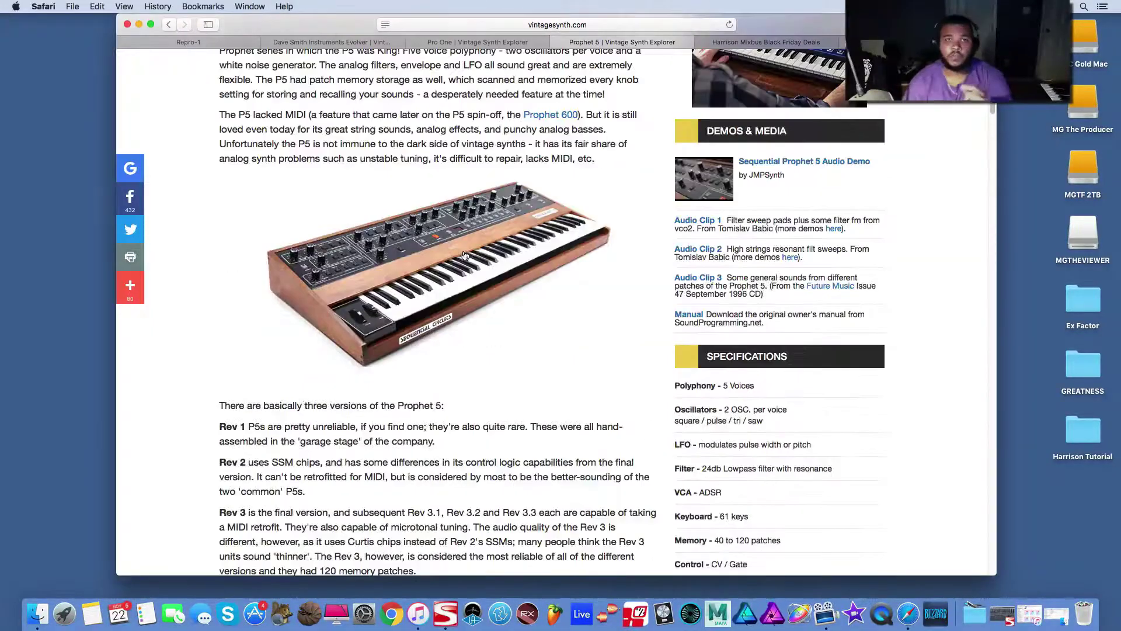
- Switch to the Dave Smith Evolver article and highlight the line about founding Sequential Circuits
click(348, 36)
scroll(454, 273, up, 12)
scroll(454, 273, down, 5)
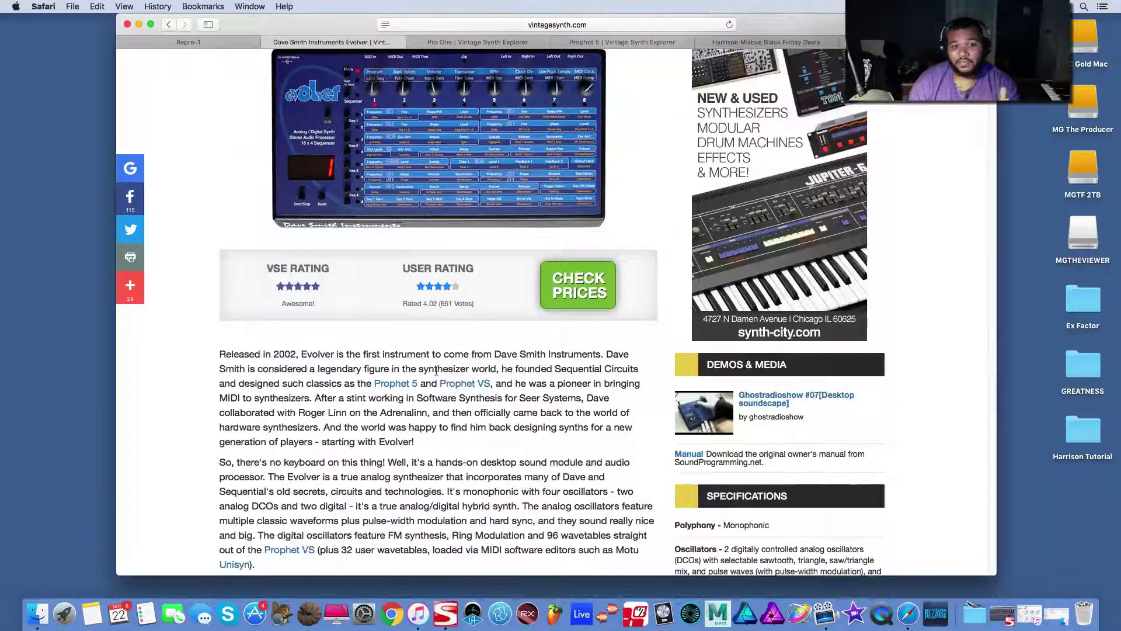
drag(503, 369, 638, 369)
click(374, 394)
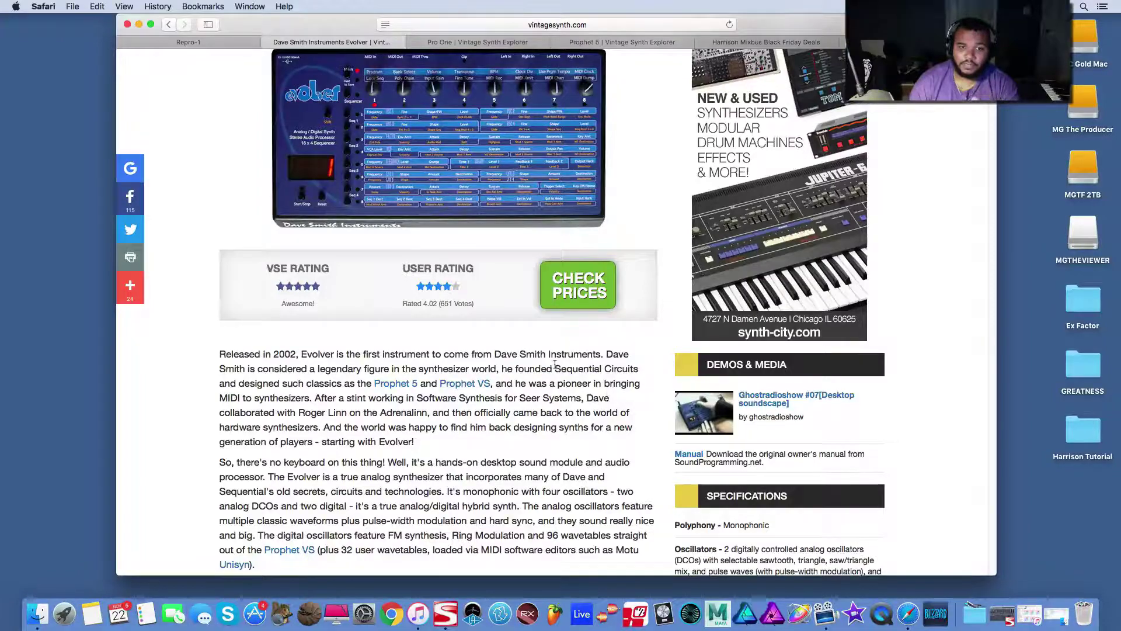
- Scroll further down the article, highlighting and then clearing the digital oscillators passage
scroll(556, 365, down, 5)
scroll(555, 364, down, 1)
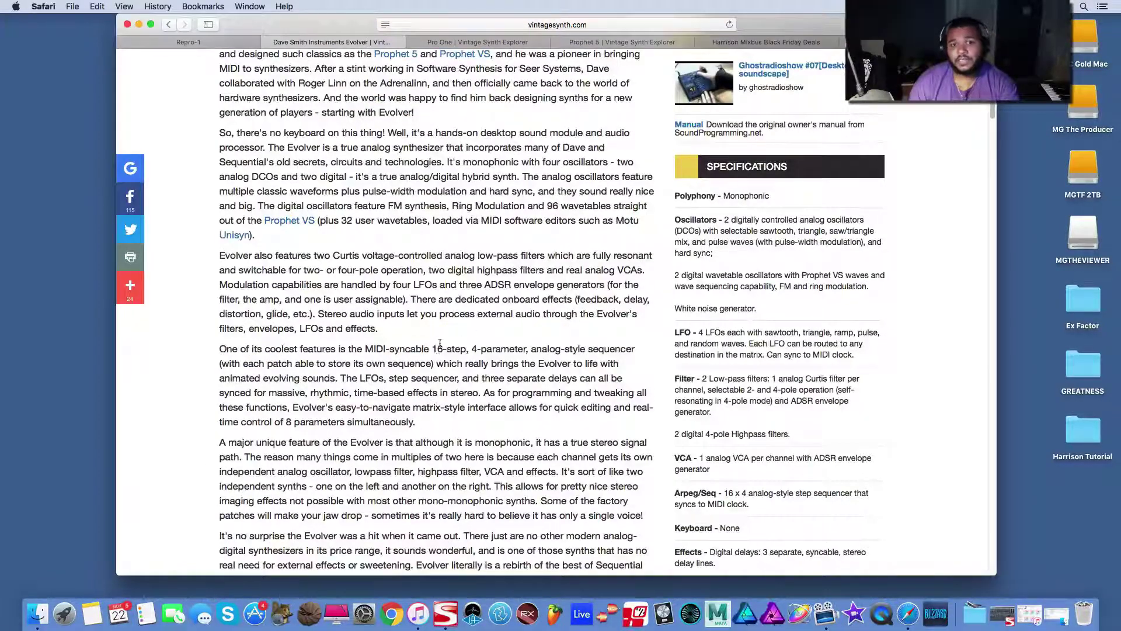
drag(439, 349, 462, 432)
scroll(462, 374, down, 2)
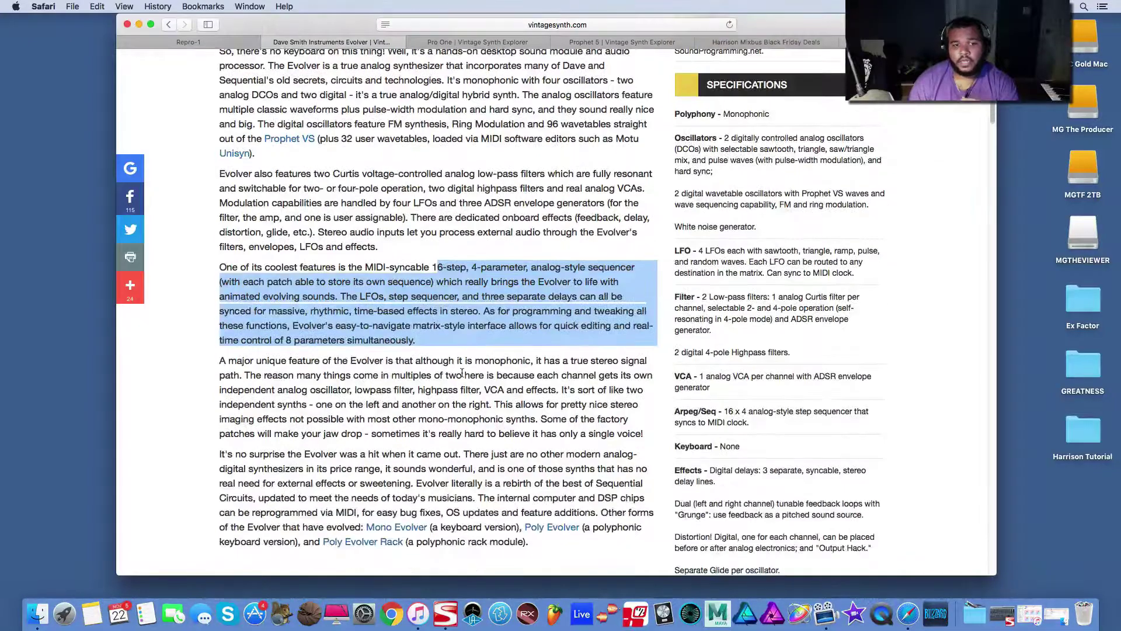
scroll(462, 374, up, 4)
drag(295, 320, 255, 288)
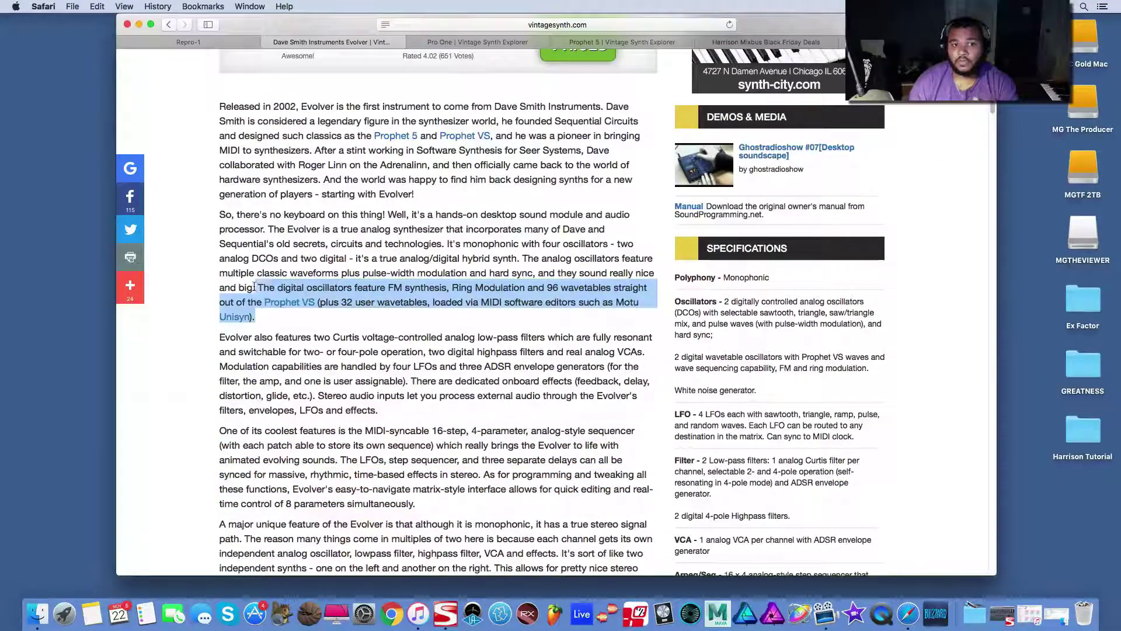
click(388, 271)
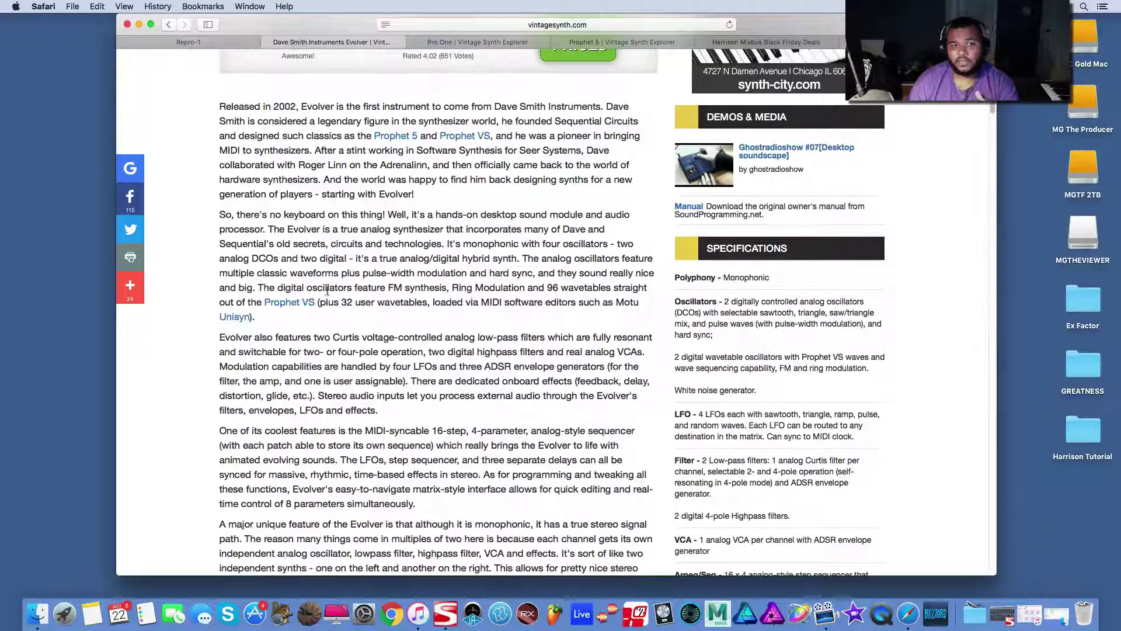
- Highlight the passages on the Evolver's oscillators and the analog oscillators' waveforms
scroll(336, 251, up, 1)
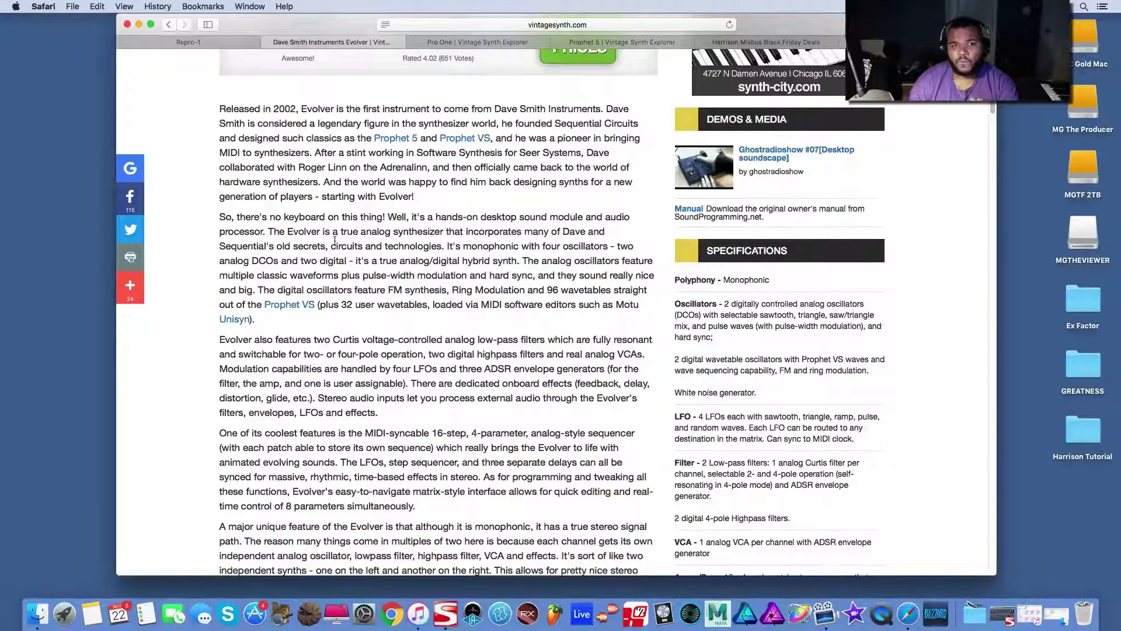
drag(323, 231, 624, 258)
click(476, 273)
mouse_move(535, 274)
mouse_down()
mouse_move(514, 259)
mouse_move(526, 259)
mouse_up()
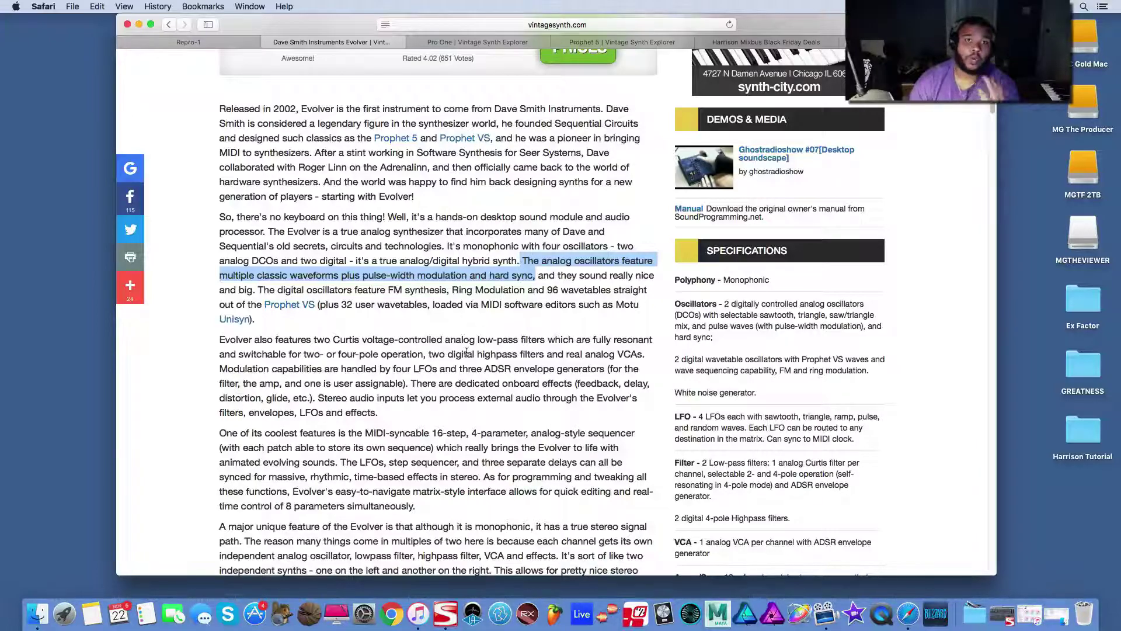
scroll(472, 346, up, 5)
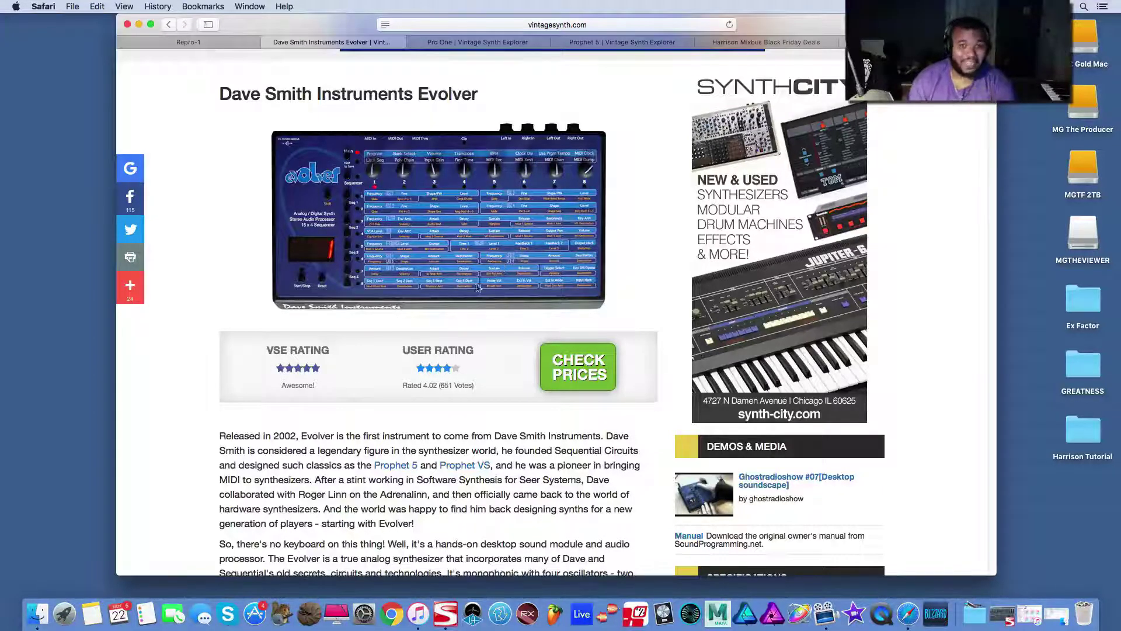
scroll(475, 270, down, 1)
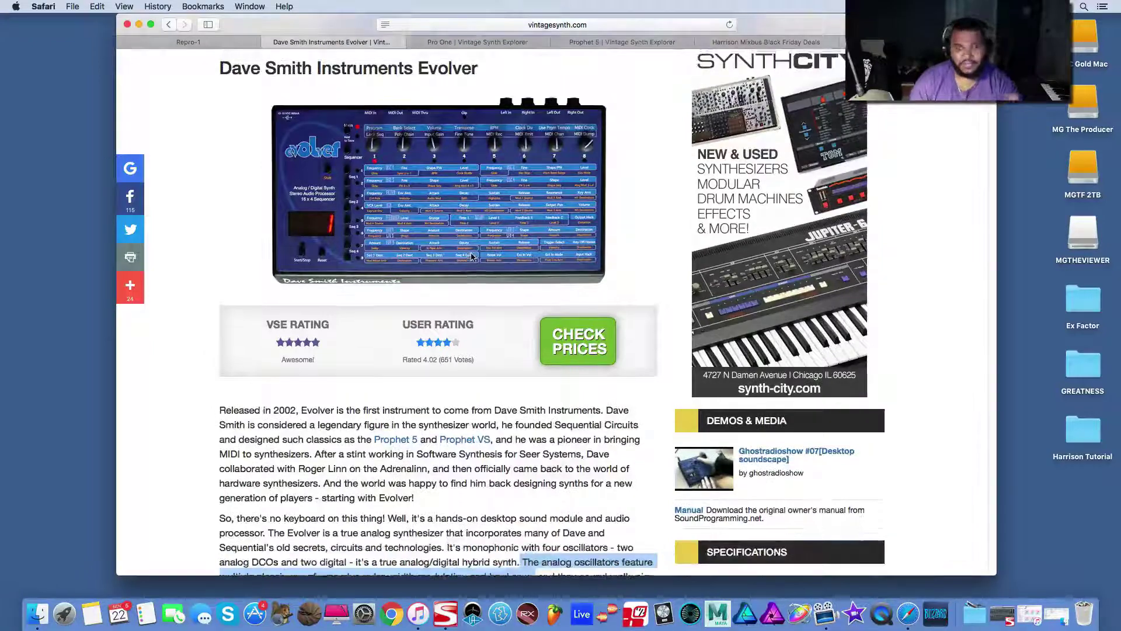
scroll(472, 256, up, 5)
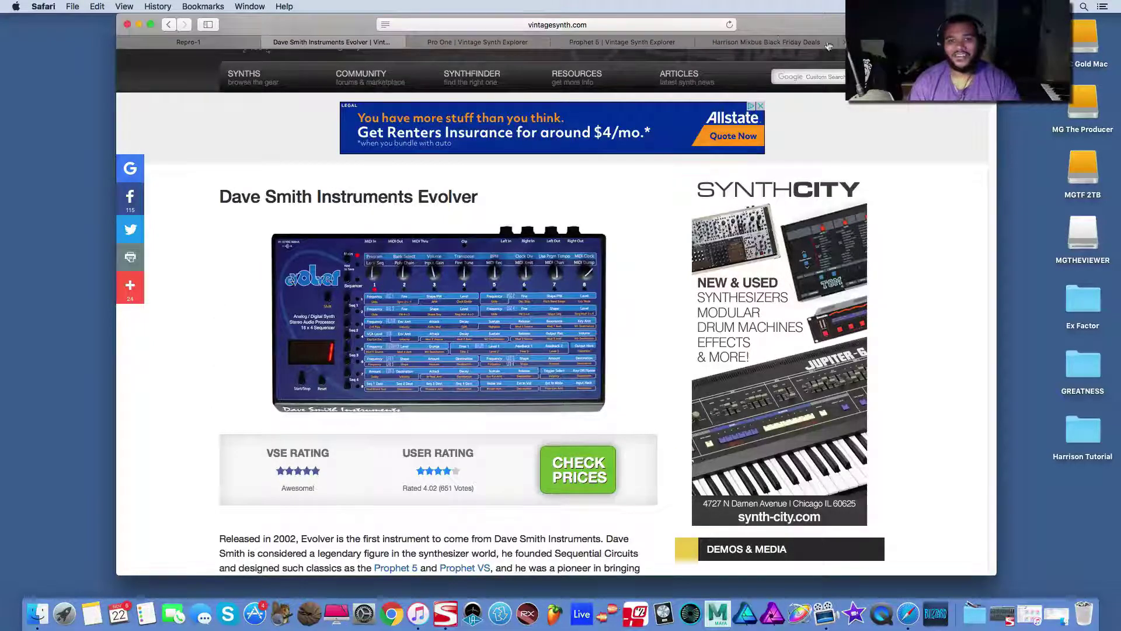
- Switch to the Harrison Mixbus Black Friday deals page and highlight the $29 Mixbus price
click(769, 47)
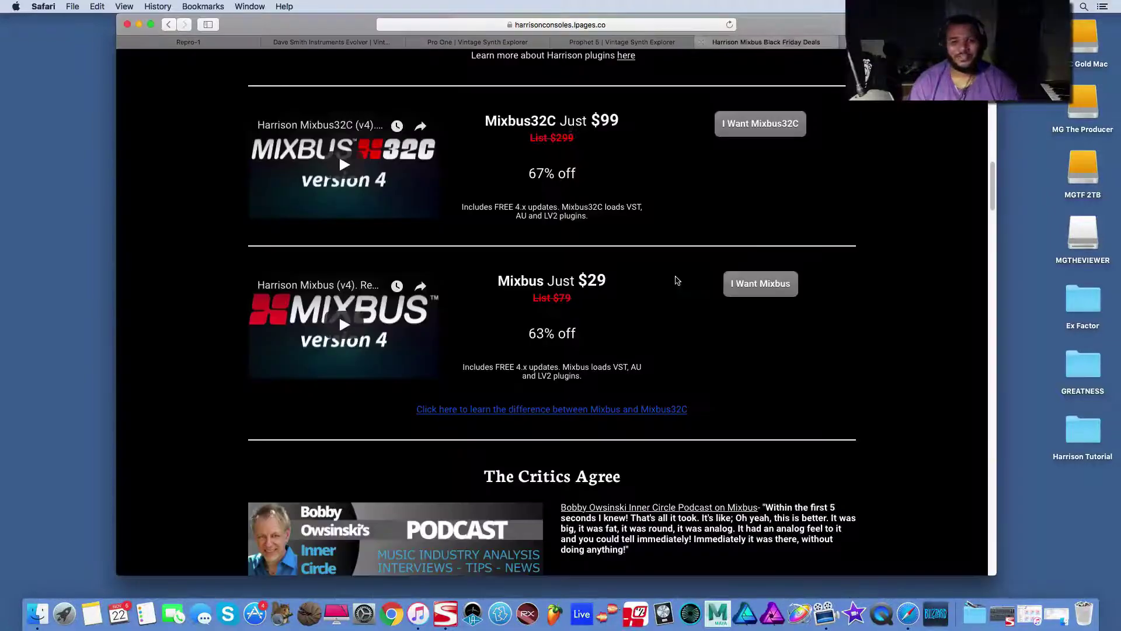
scroll(675, 280, up, 3)
scroll(658, 306, up, 10)
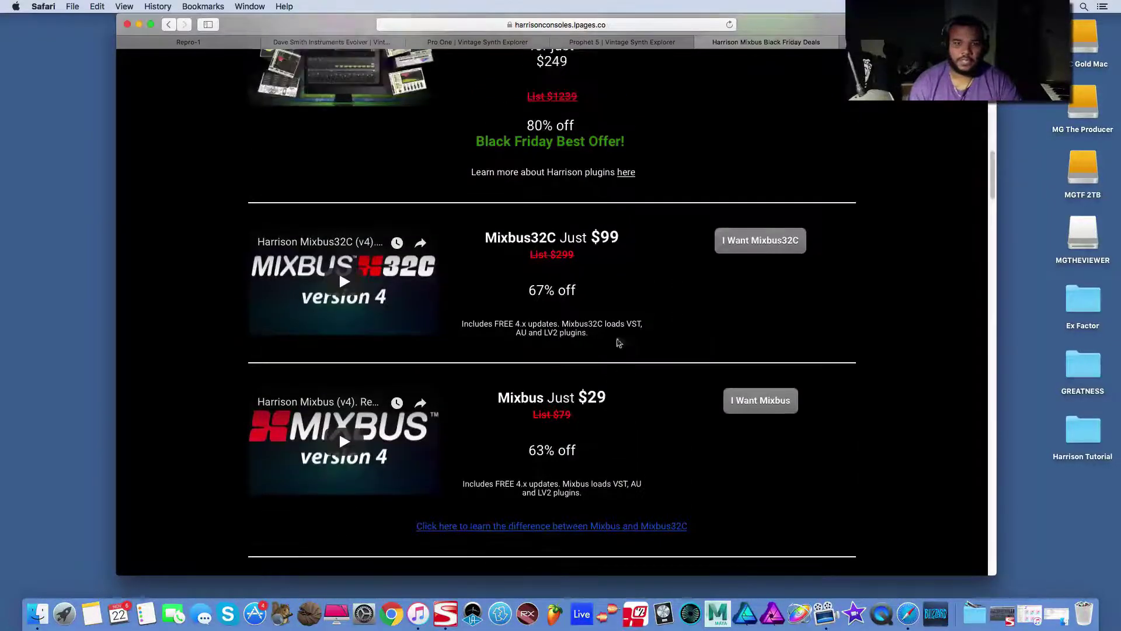
scroll(485, 282, down, 15)
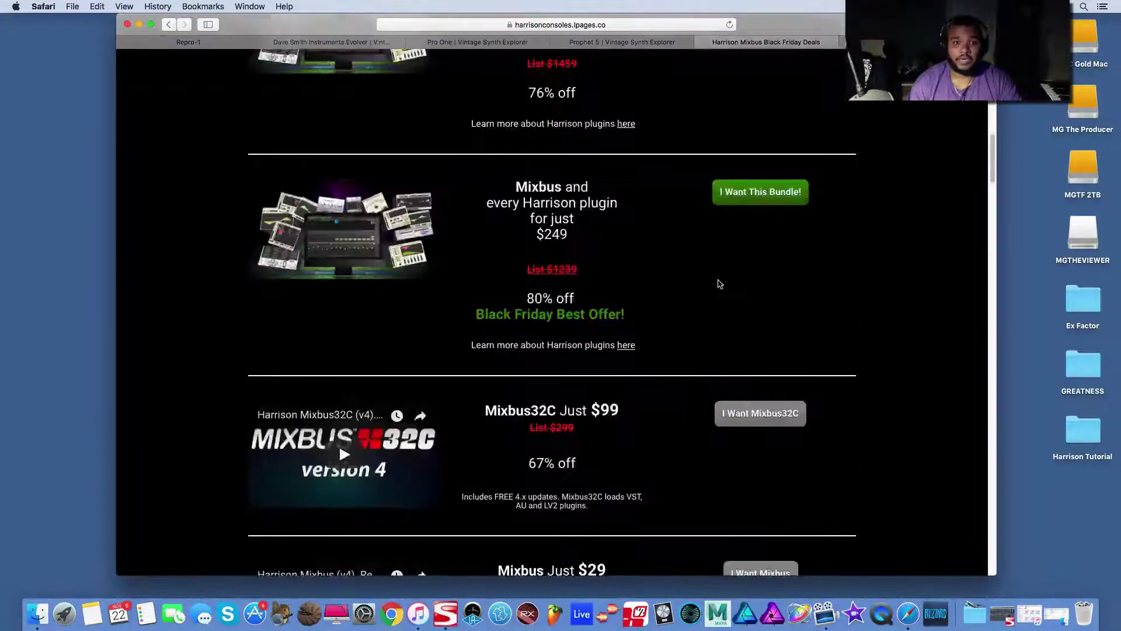
drag(614, 231, 578, 225)
click(660, 250)
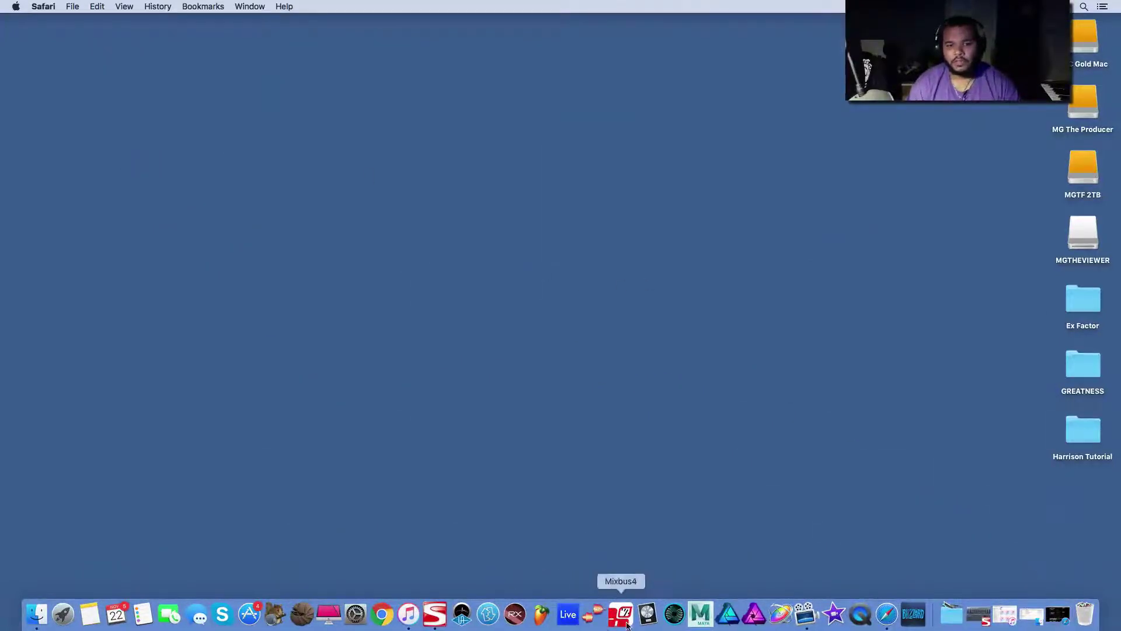
- Launch Mixbus and start a new Empty Template session named 'VST MIDI SETUP'
click(625, 622)
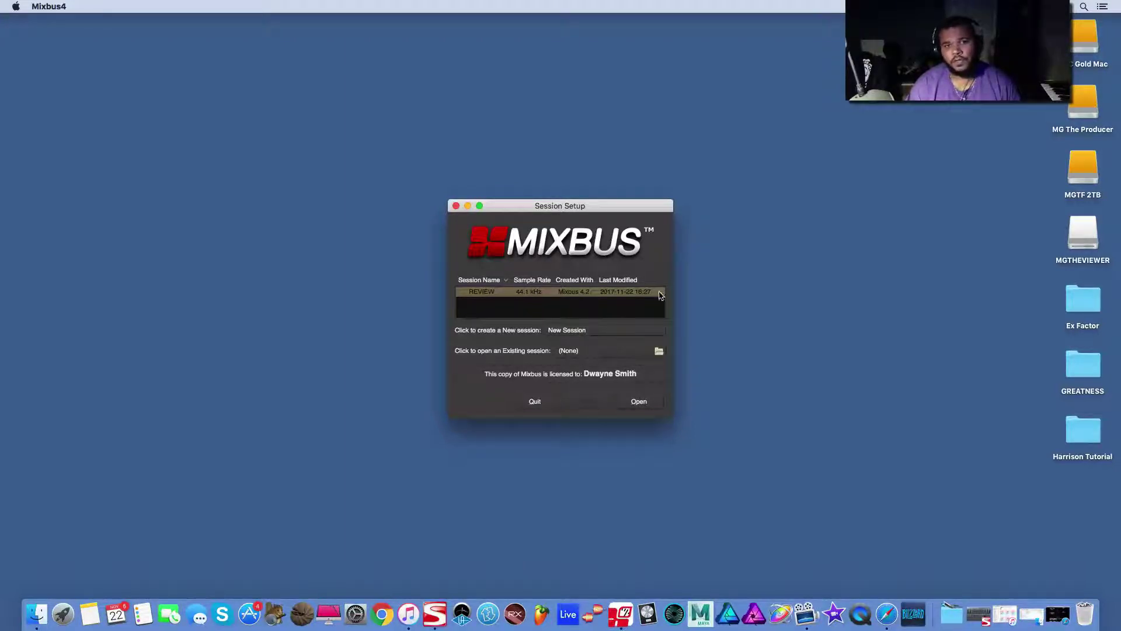
click(583, 331)
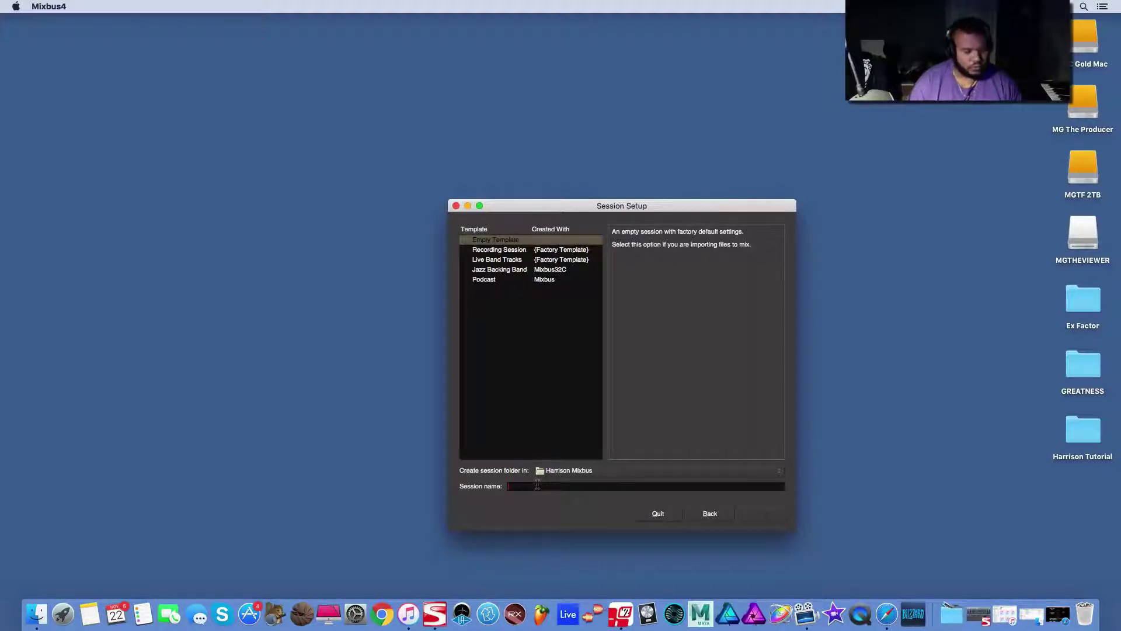
text(VST MIDI SETUP)
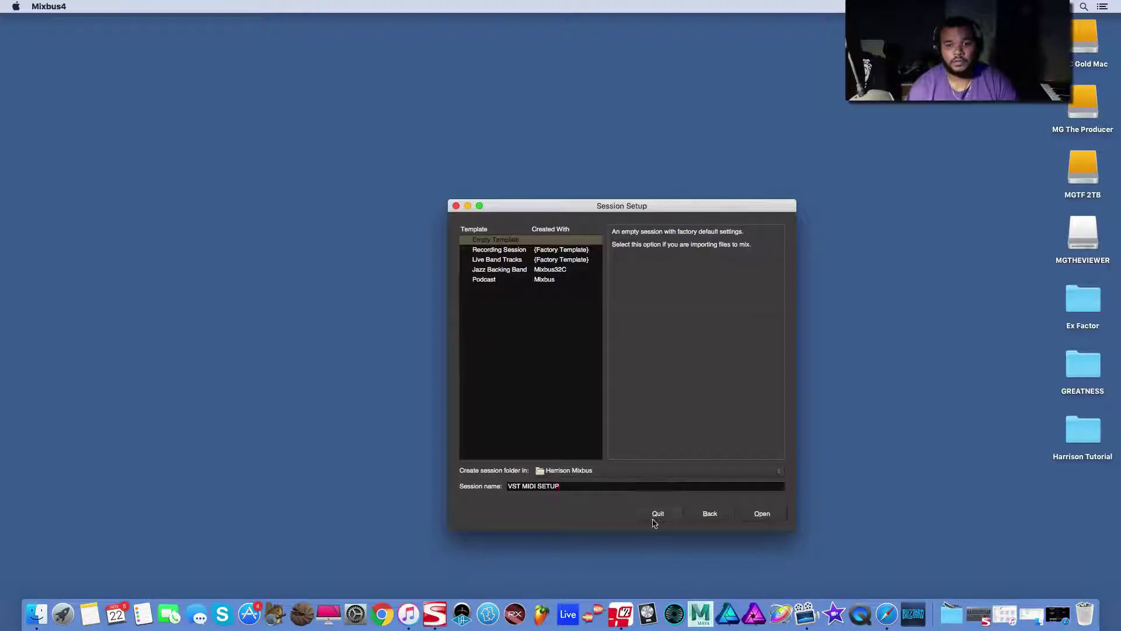
- Create the session and start the audio engine with Scarlett 6i6 USB input and a 1024-sample buffer
click(761, 514)
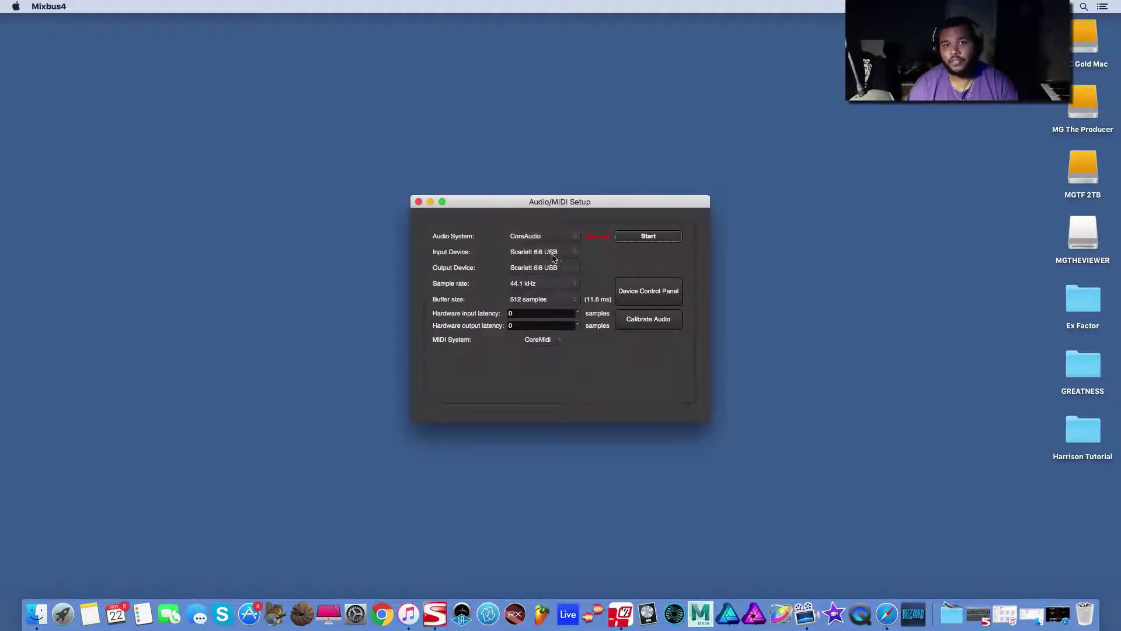
click(553, 258)
click(554, 253)
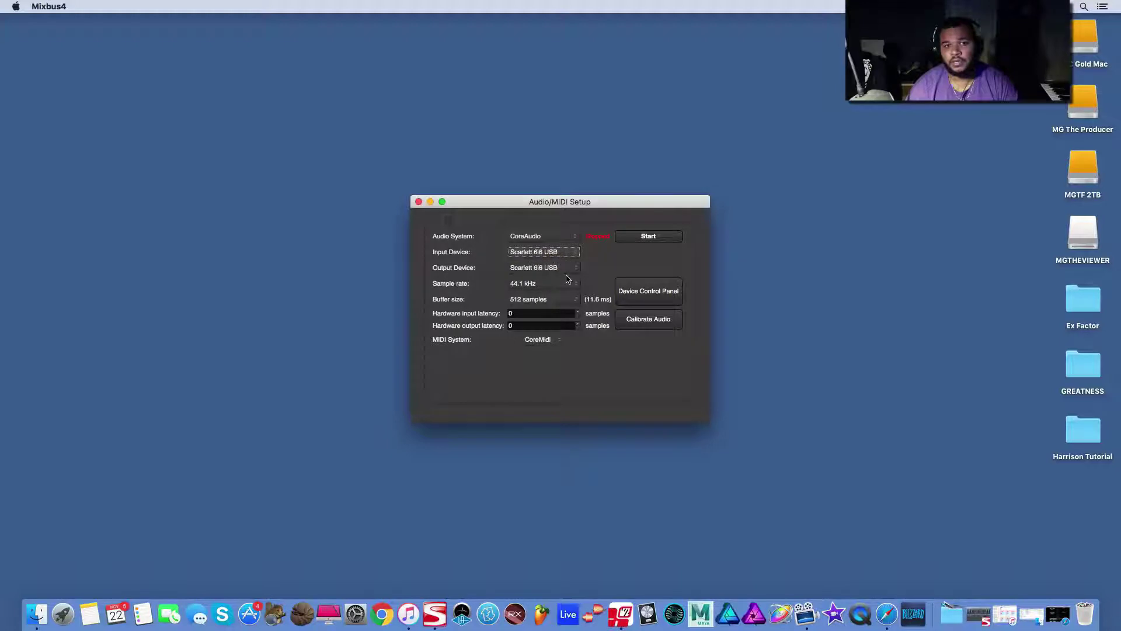
click(542, 301)
click(558, 313)
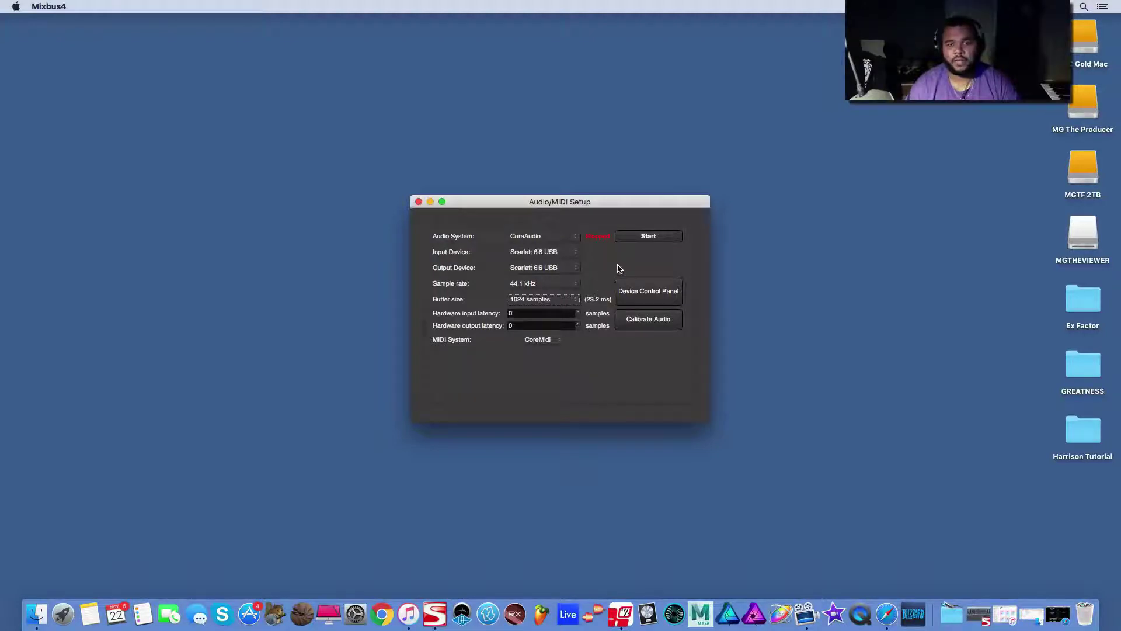
click(628, 244)
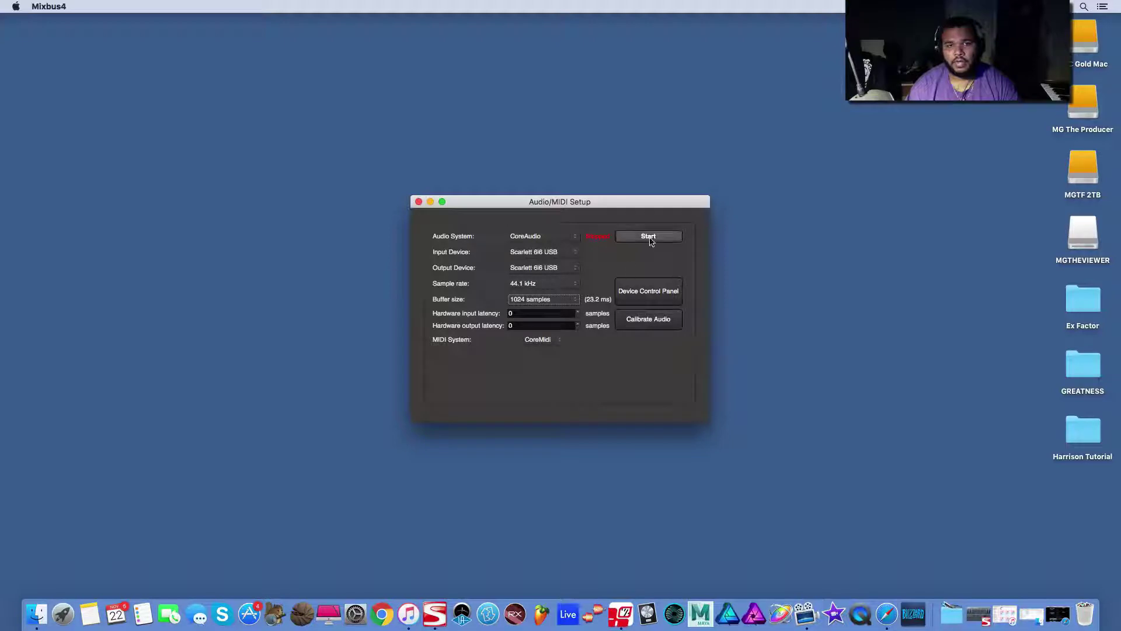
click(649, 236)
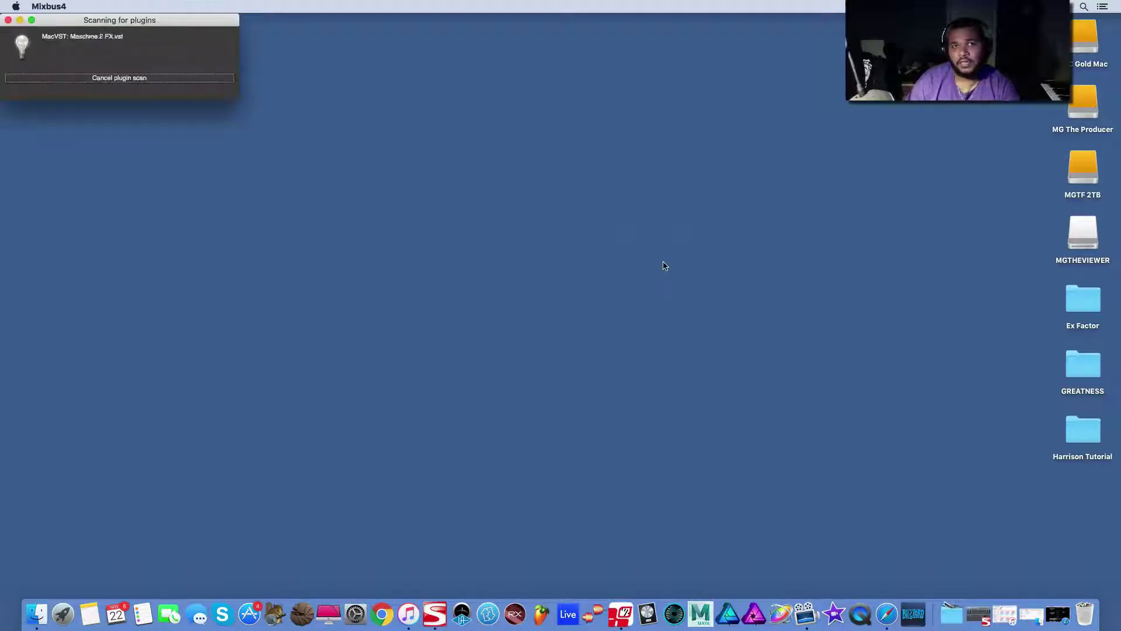
- Skip the plugin scan and review the VST and Audio Unit plugin preferences
click(153, 80)
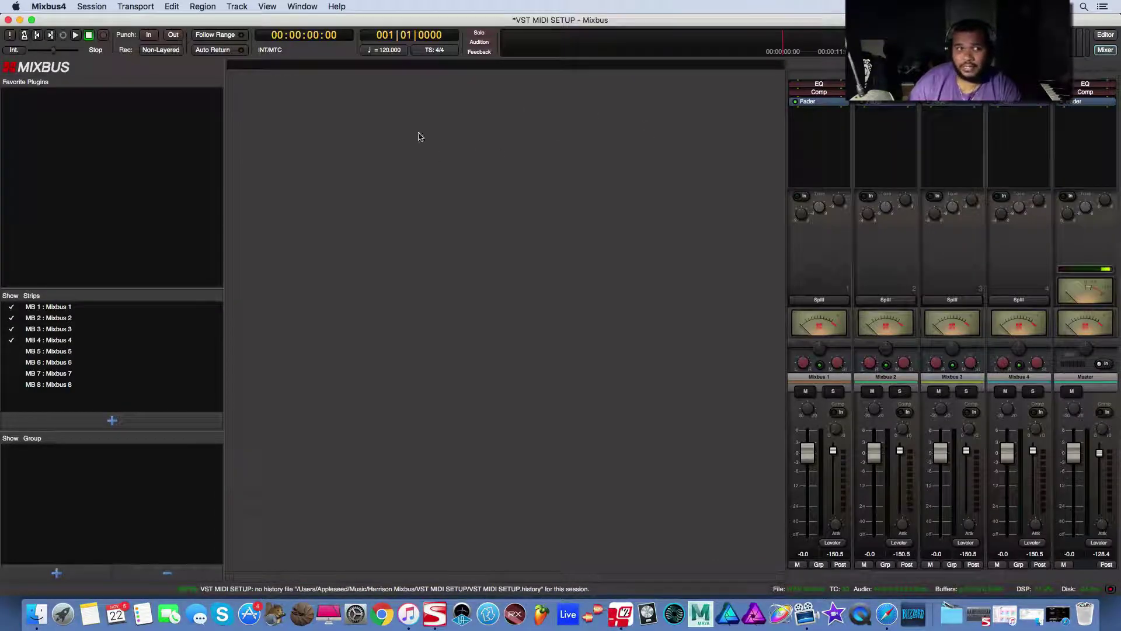
click(56, 6)
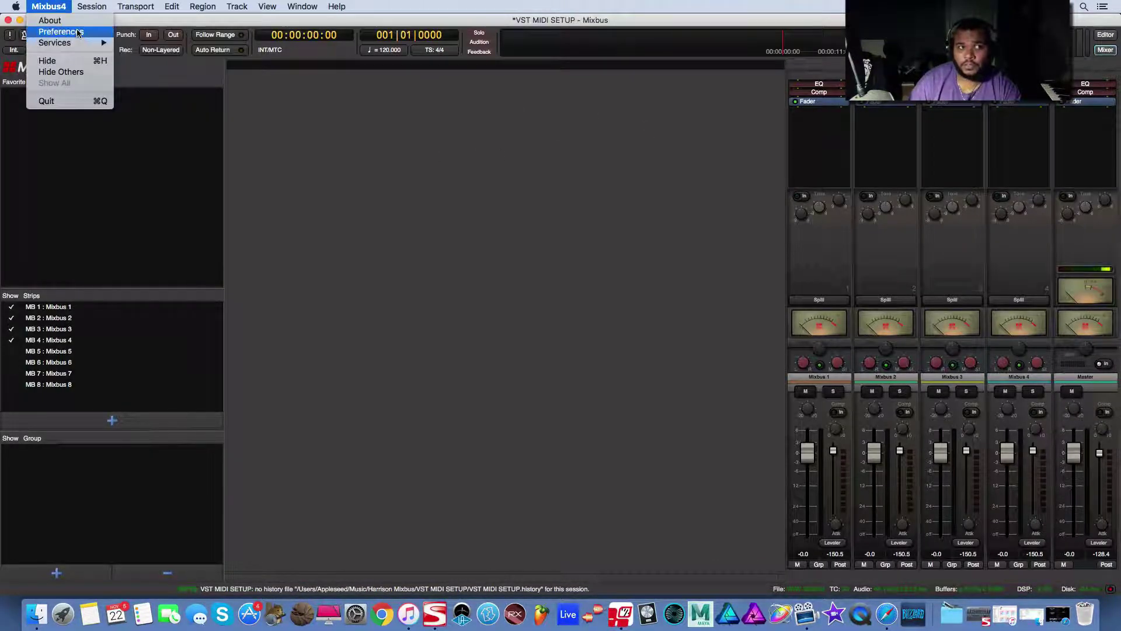
click(78, 34)
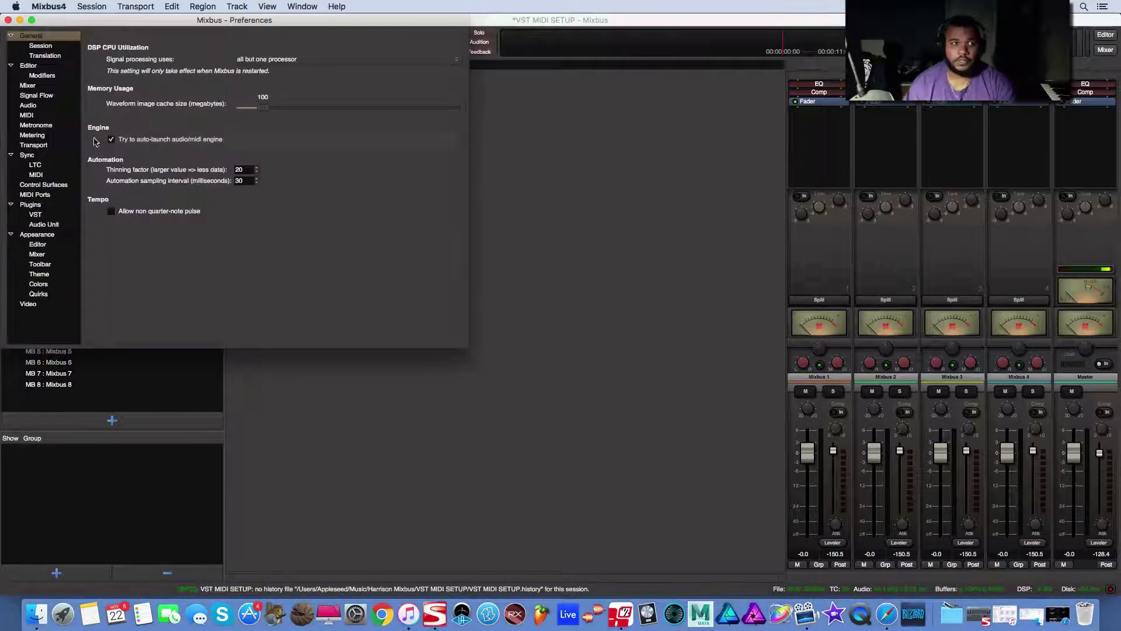
click(29, 206)
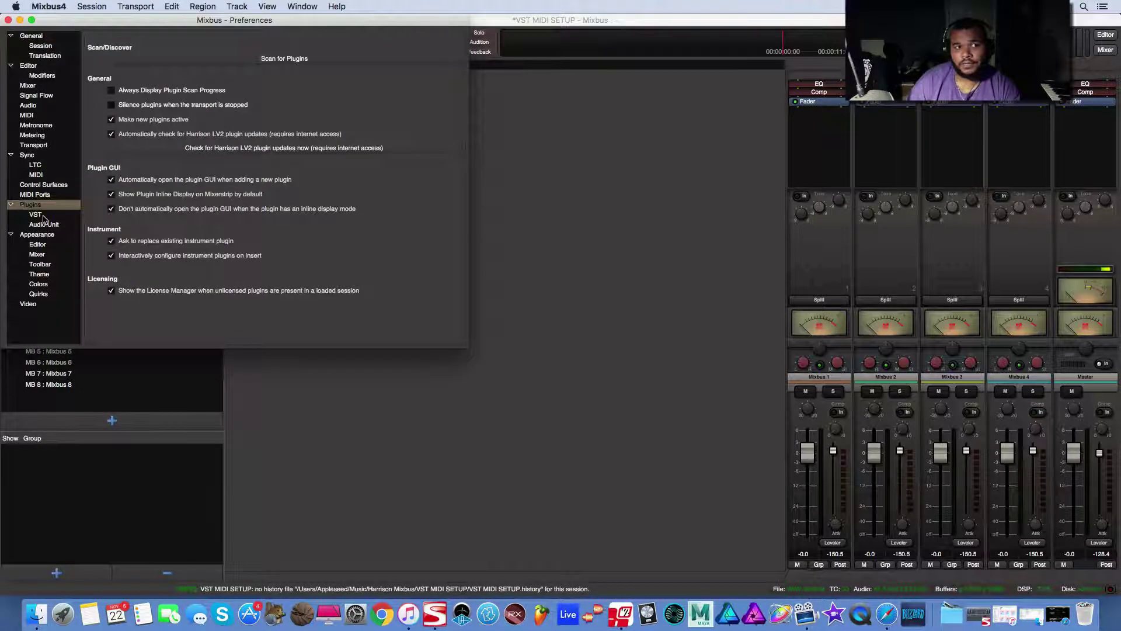
click(41, 215)
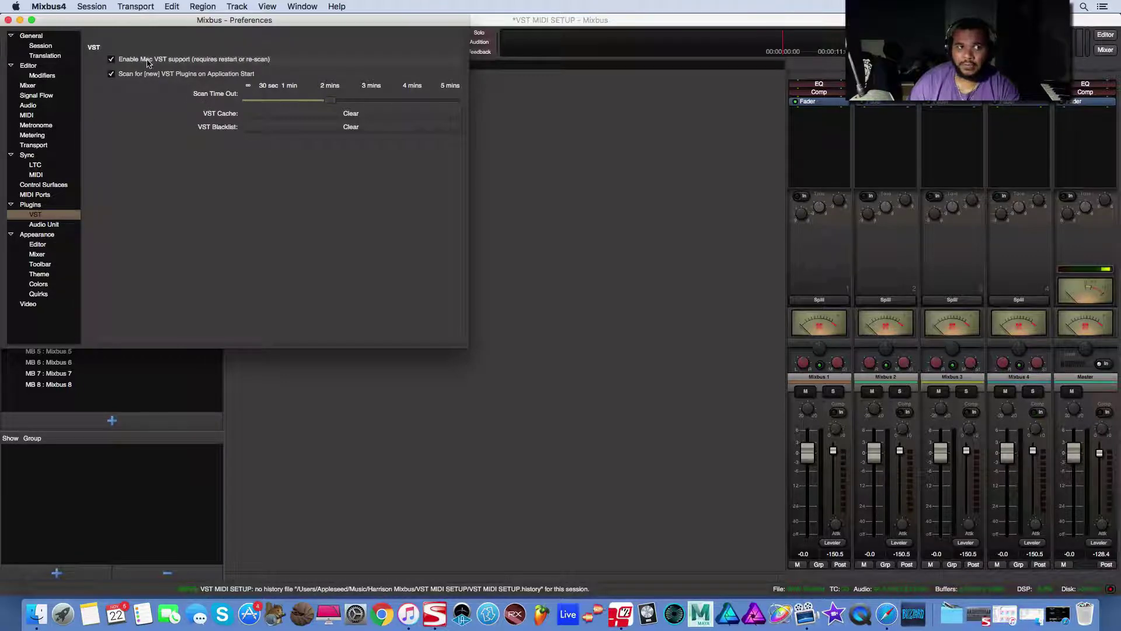
click(44, 225)
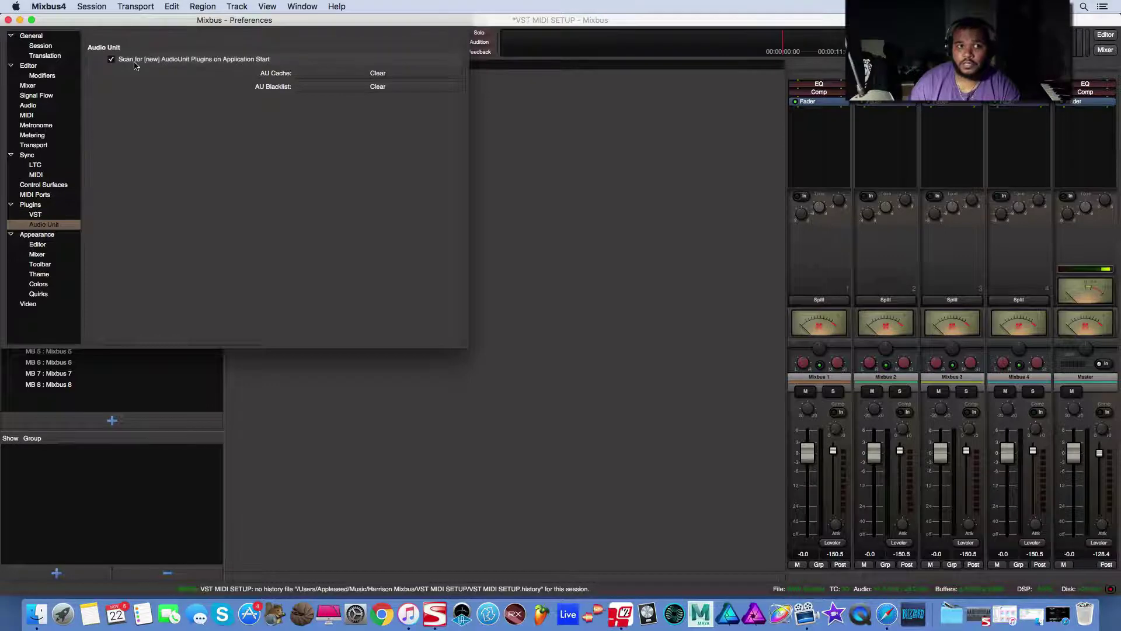
click(8, 20)
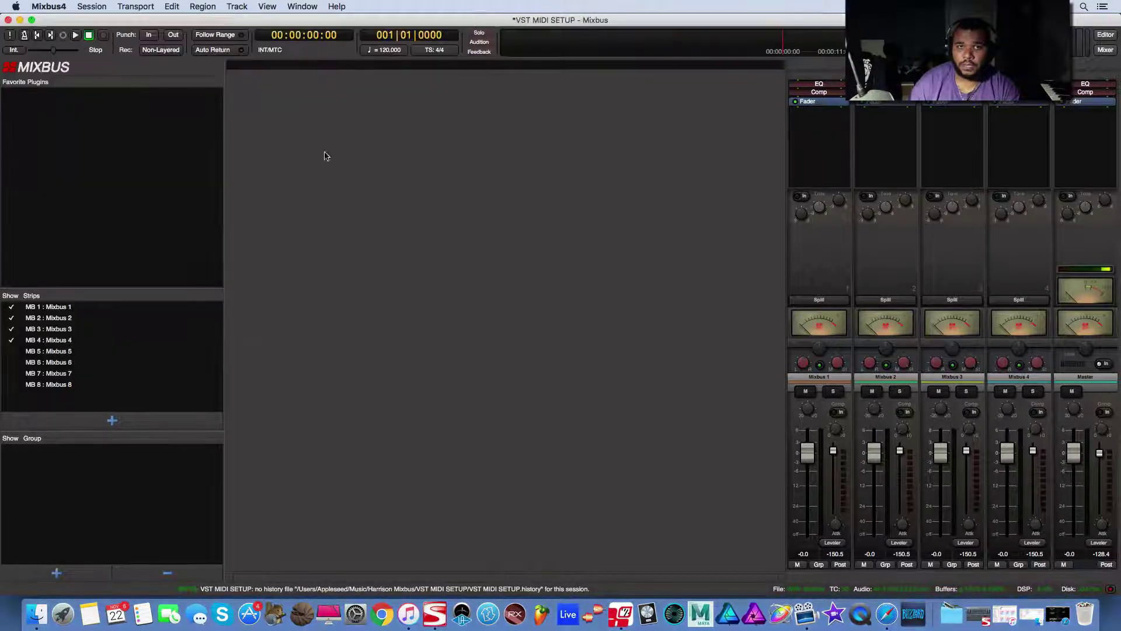
- Reopen the Mixbus preferences and close them again
click(36, 6)
click(58, 32)
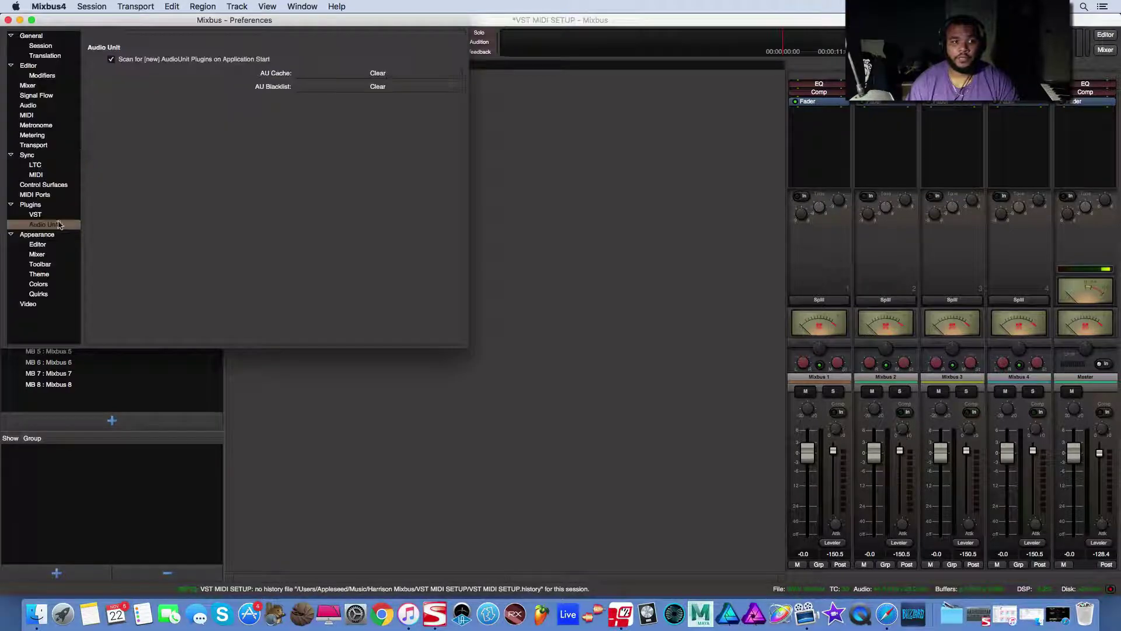
click(8, 20)
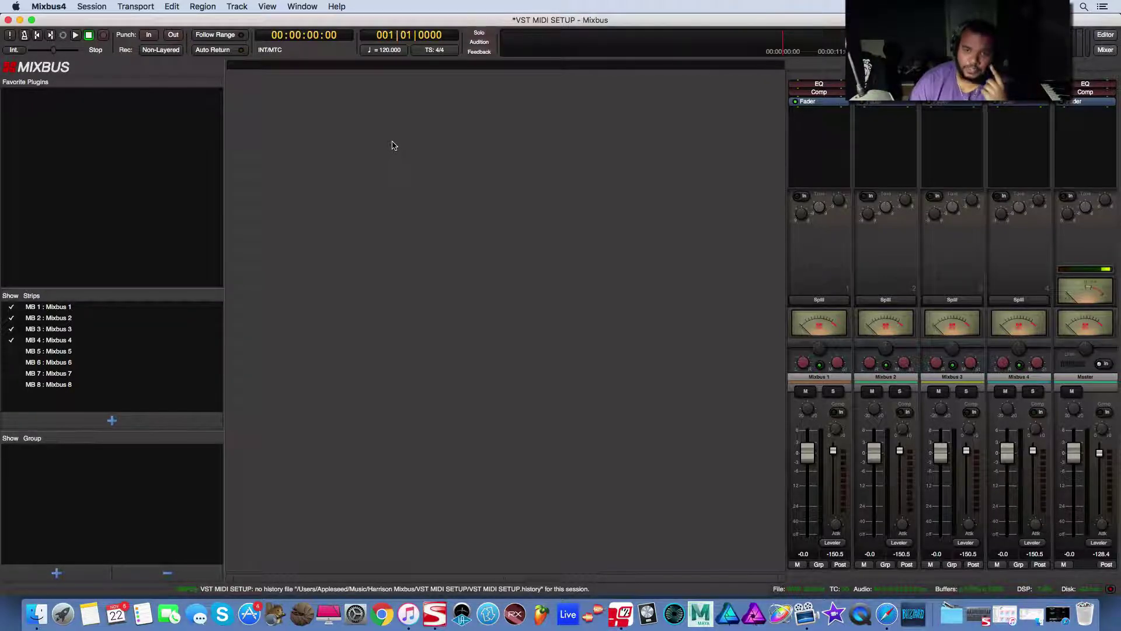
- Switch to the editor window and toggle Show Editor Mixer off and back on
click(1105, 38)
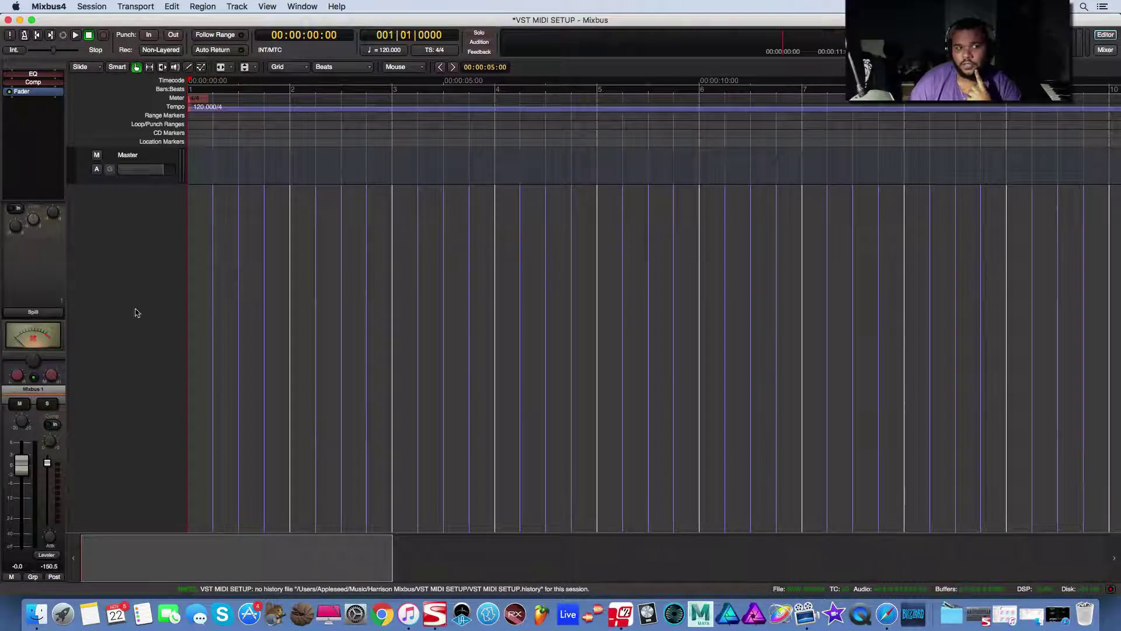
click(272, 7)
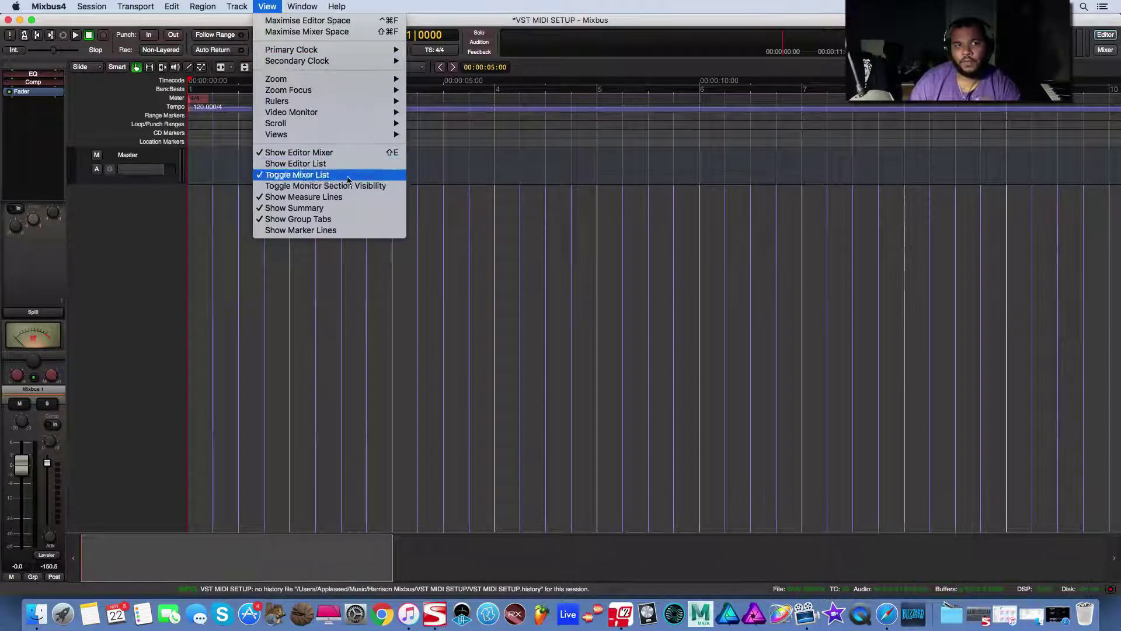
click(310, 153)
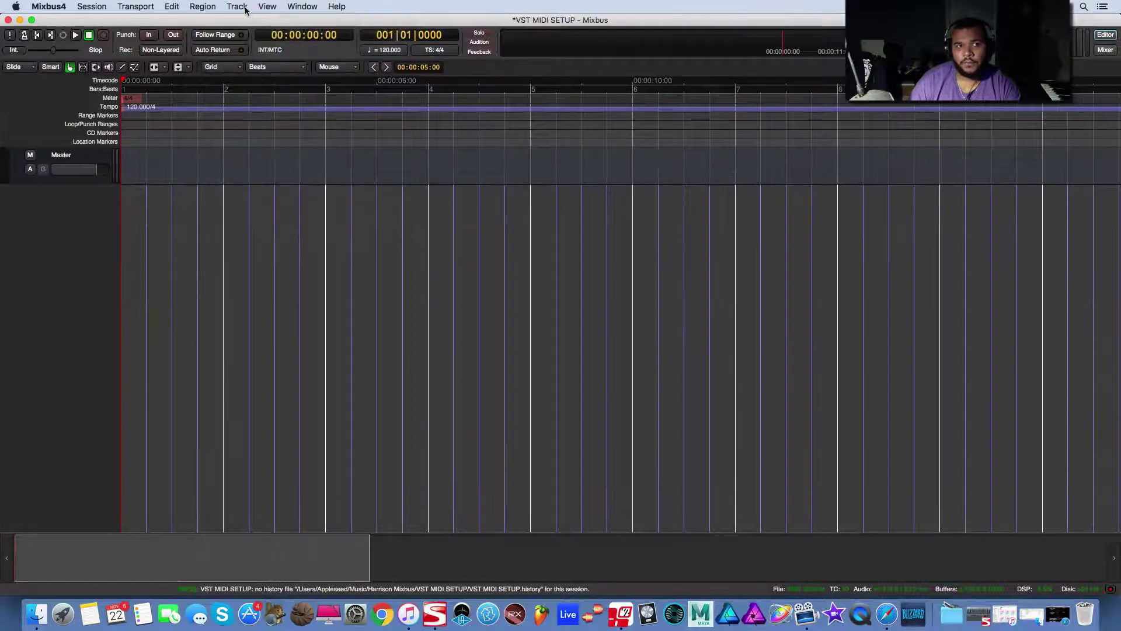
click(266, 7)
click(324, 153)
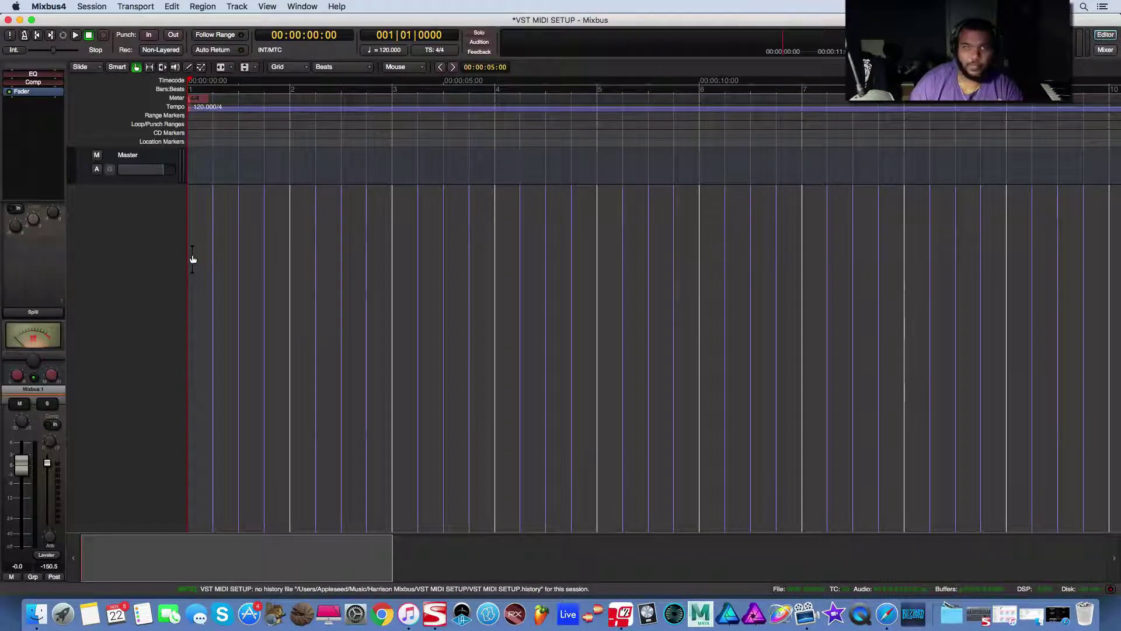
- Create MIDI track 'REPRO 5' with the Repro-5 (AU) instrument from the Add Track dialog
double_click(123, 216)
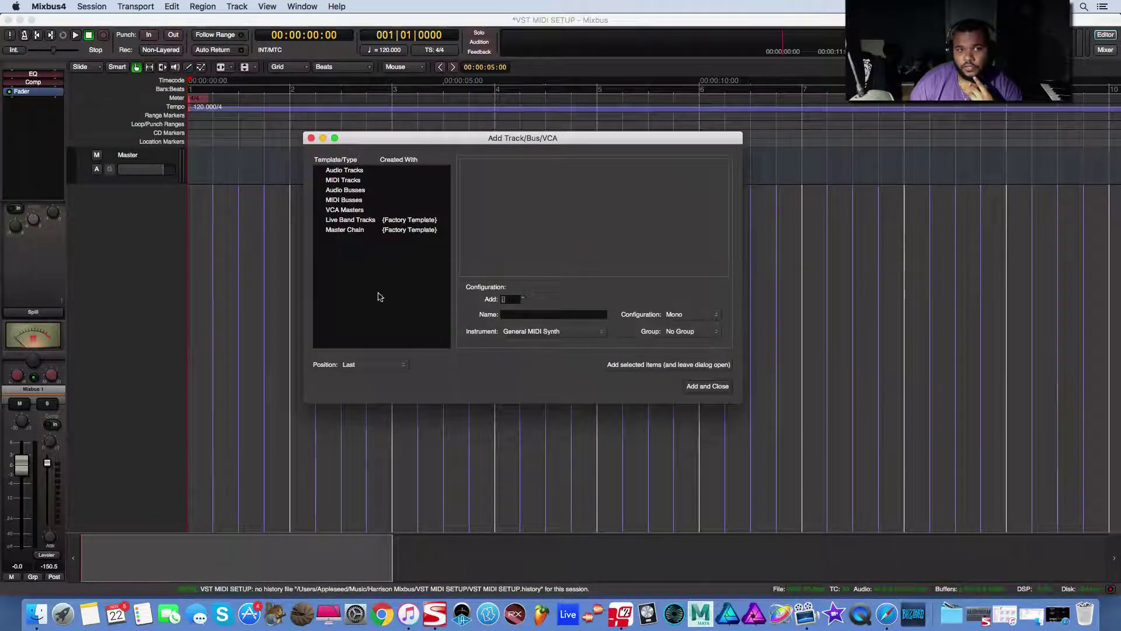
click(348, 182)
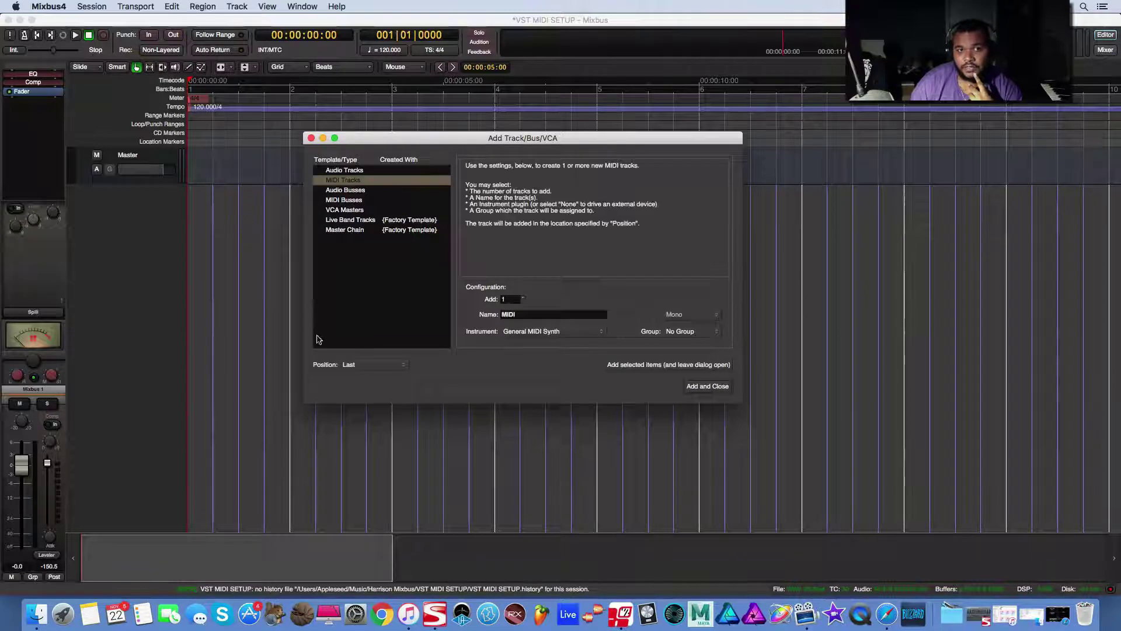
drag(530, 315, 483, 307)
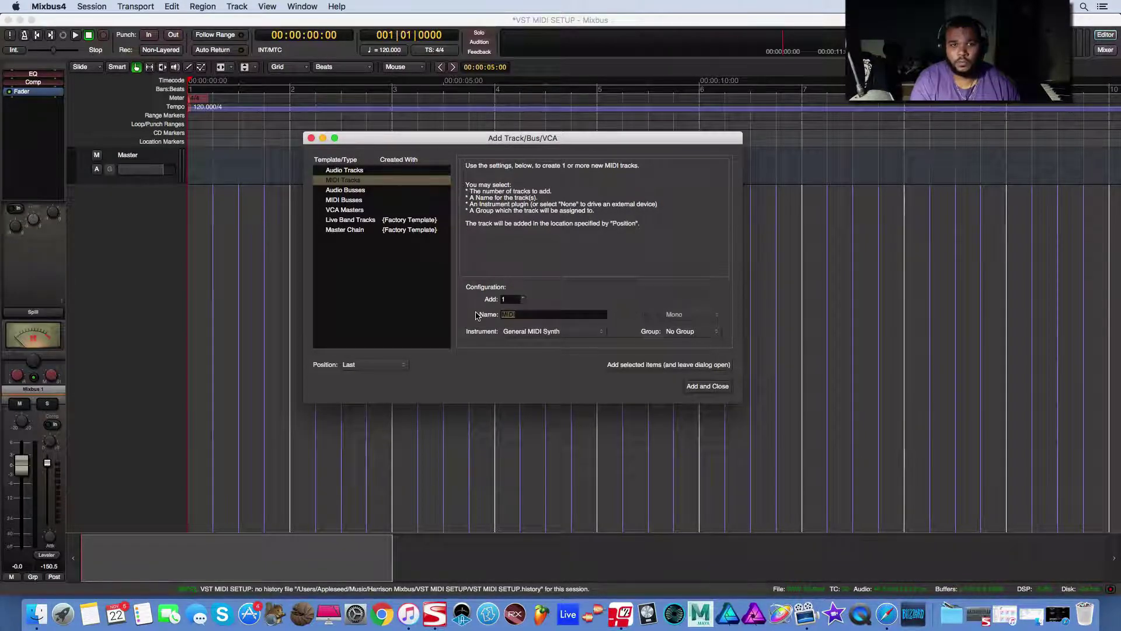
text(EPRO 5)
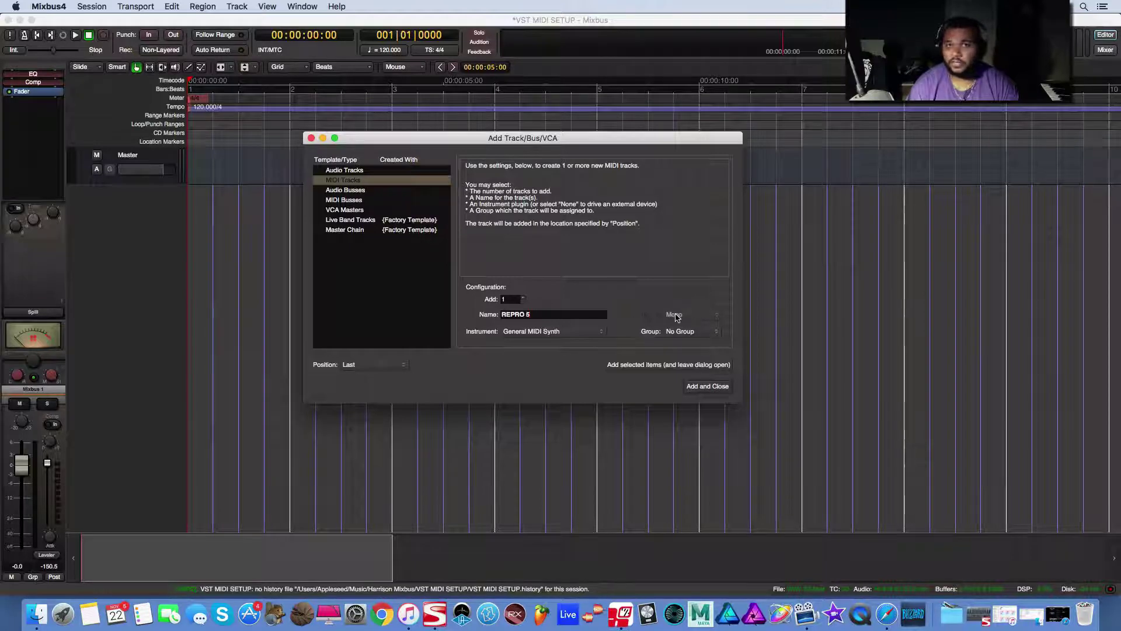
click(585, 331)
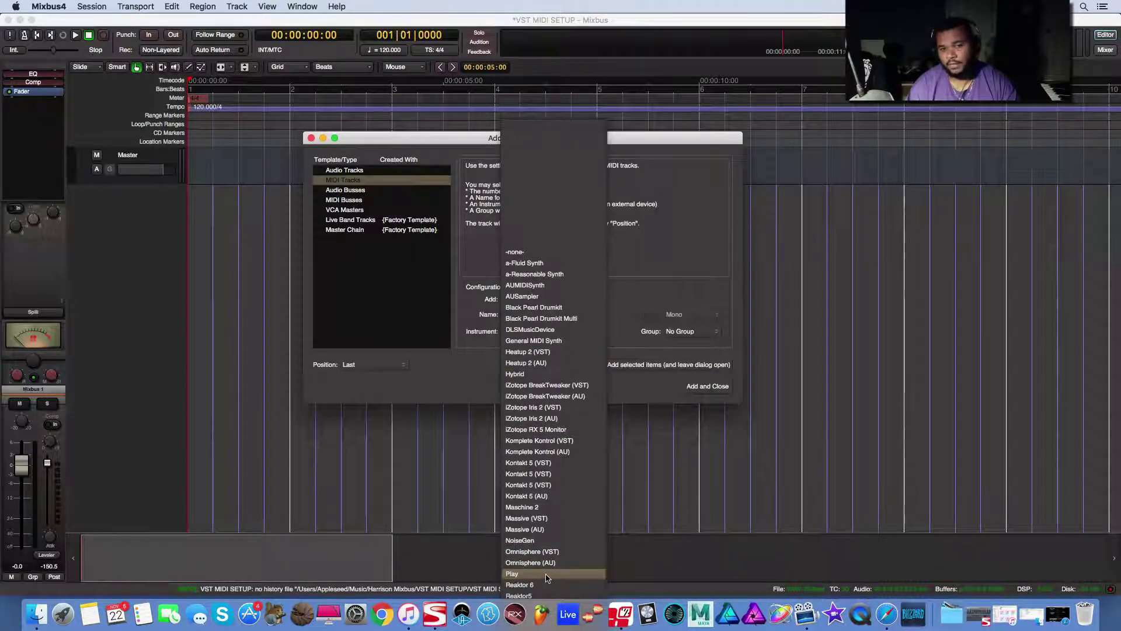
click(547, 578)
click(535, 334)
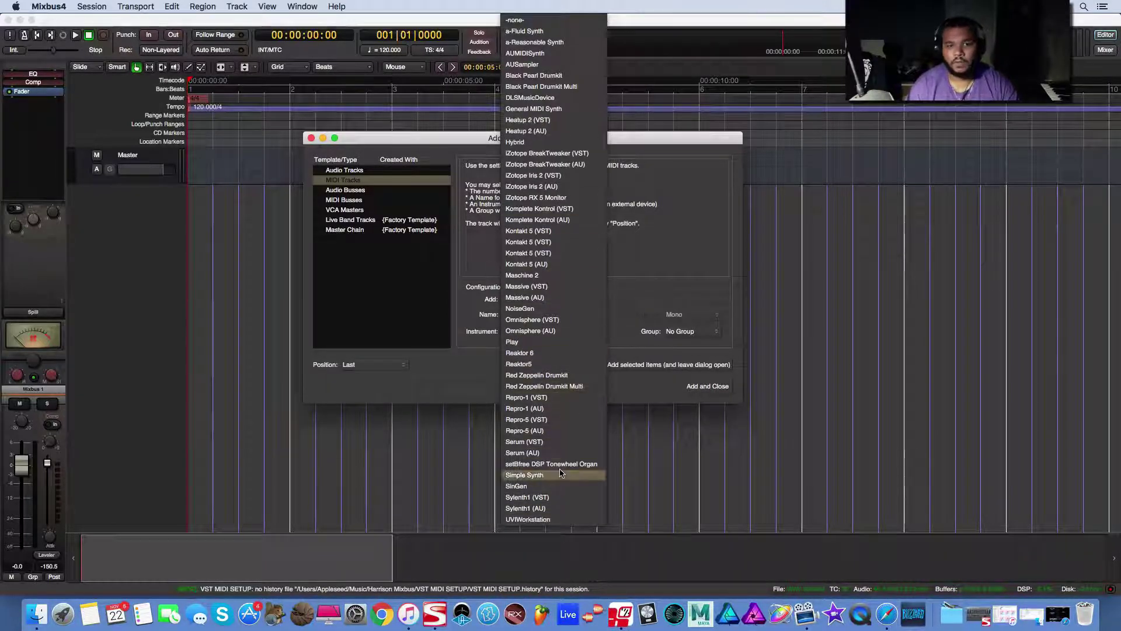
click(533, 432)
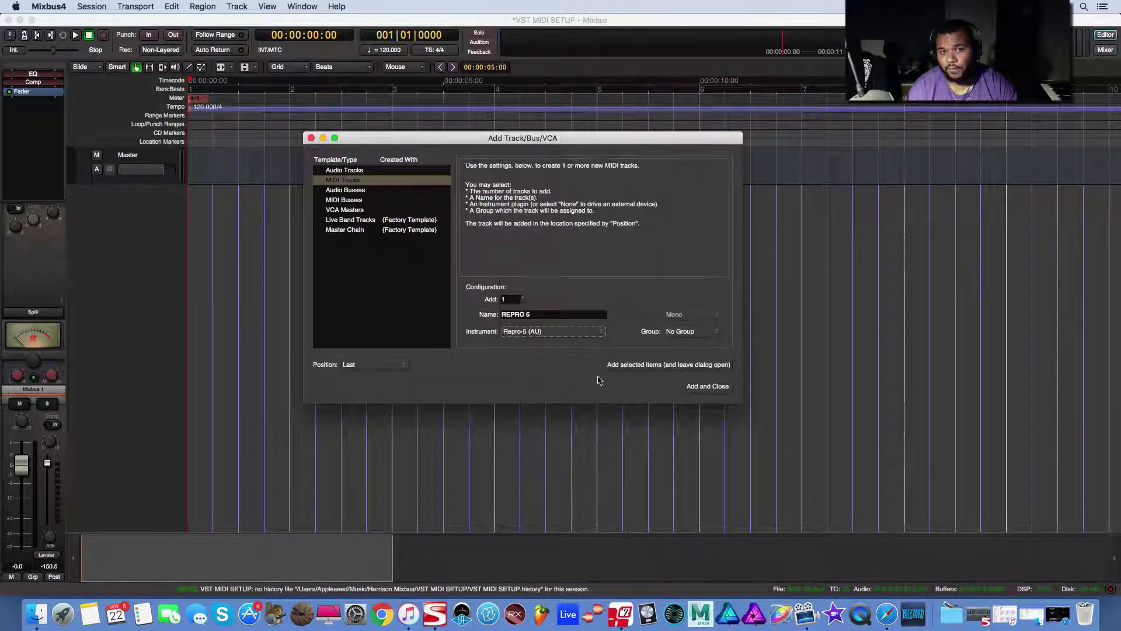
click(730, 389)
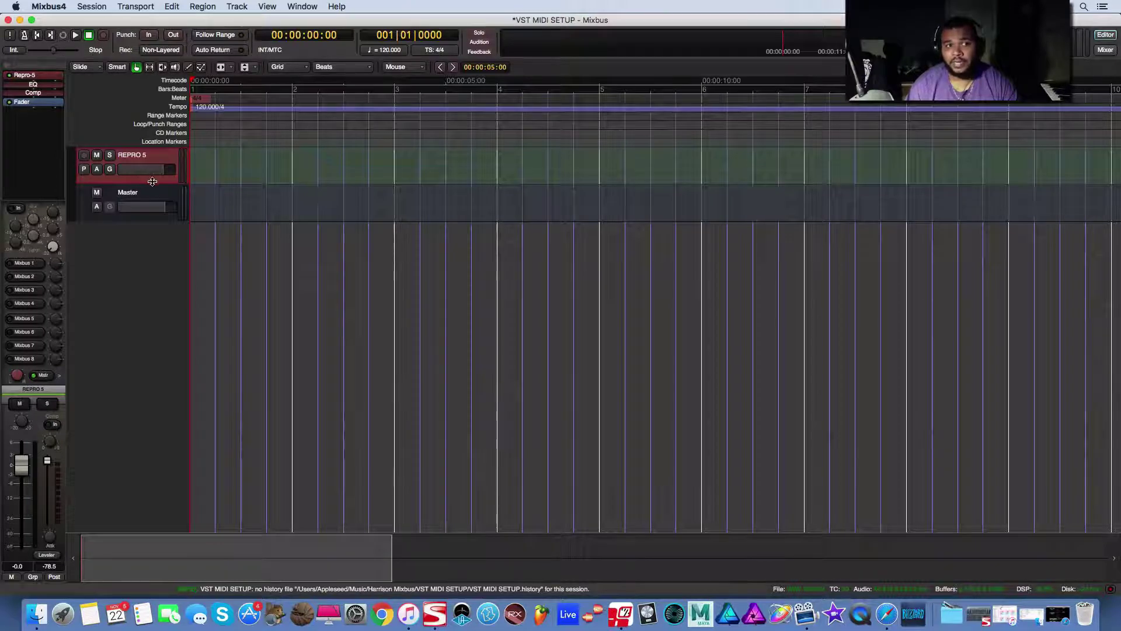
- Enlarge the REPRO 5 track and draw a new MIDI region near bar 3
drag(151, 181, 167, 330)
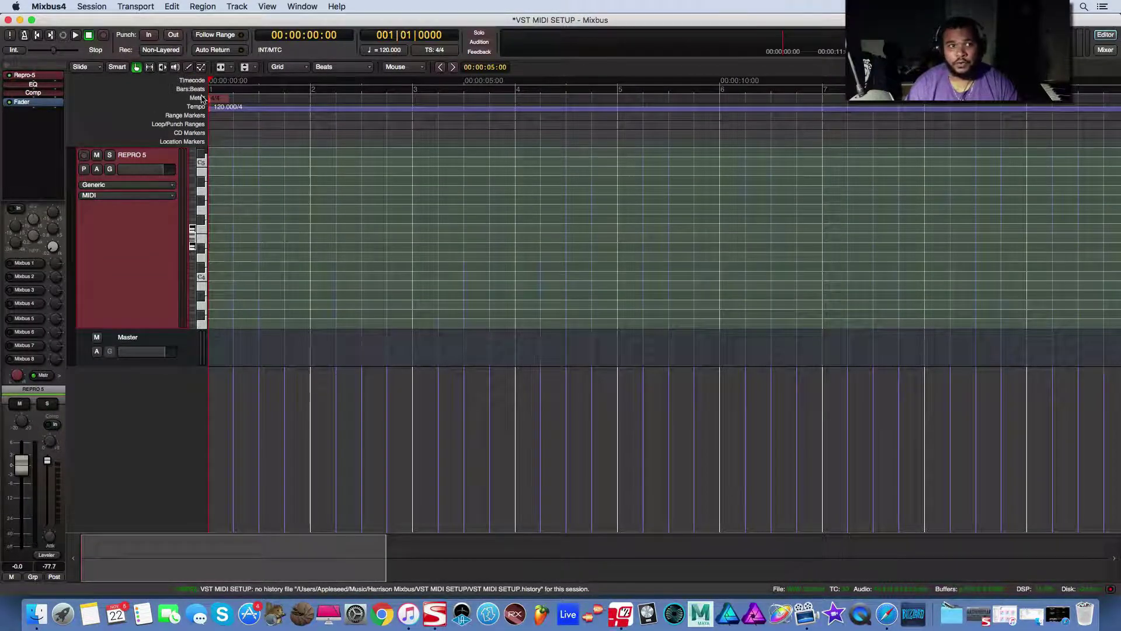
click(188, 68)
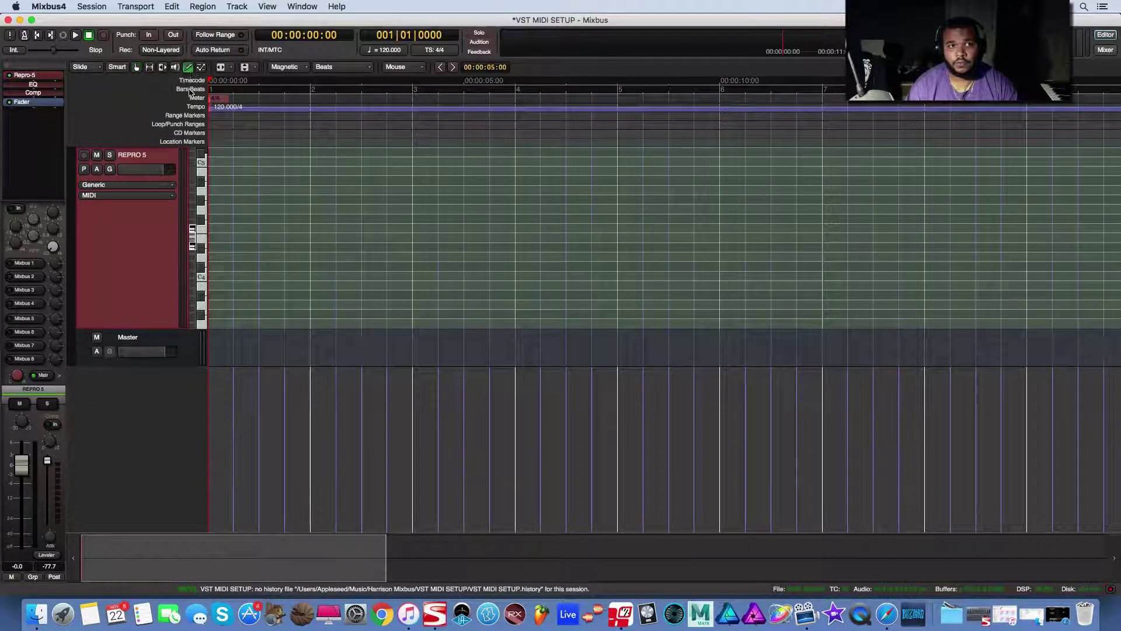
click(424, 186)
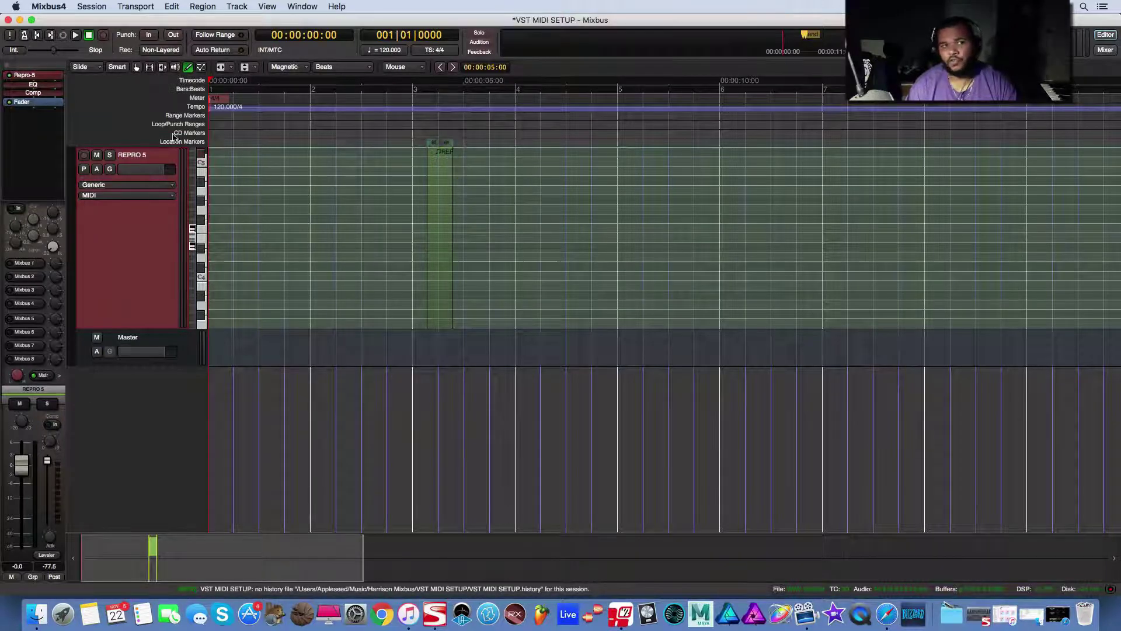
- Trim the REPRO 5-1 region so it spans bar 3 to bar 5
click(137, 68)
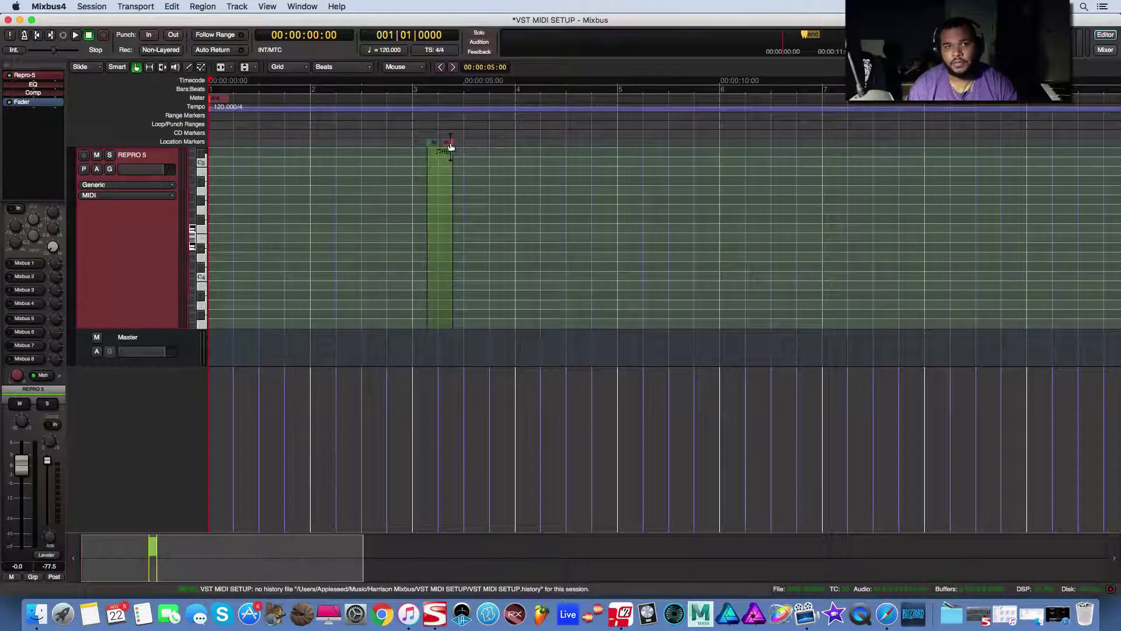
mouse_move(450, 141)
mouse_down()
mouse_move(598, 144)
mouse_move(584, 161)
mouse_up()
mouse_move(430, 143)
mouse_down()
mouse_move(416, 141)
mouse_move(561, 167)
mouse_move(406, 155)
mouse_move(610, 197)
mouse_up()
mouse_move(390, 193)
mouse_down()
mouse_move(418, 193)
mouse_move(390, 193)
mouse_up()
drag(403, 145, 415, 180)
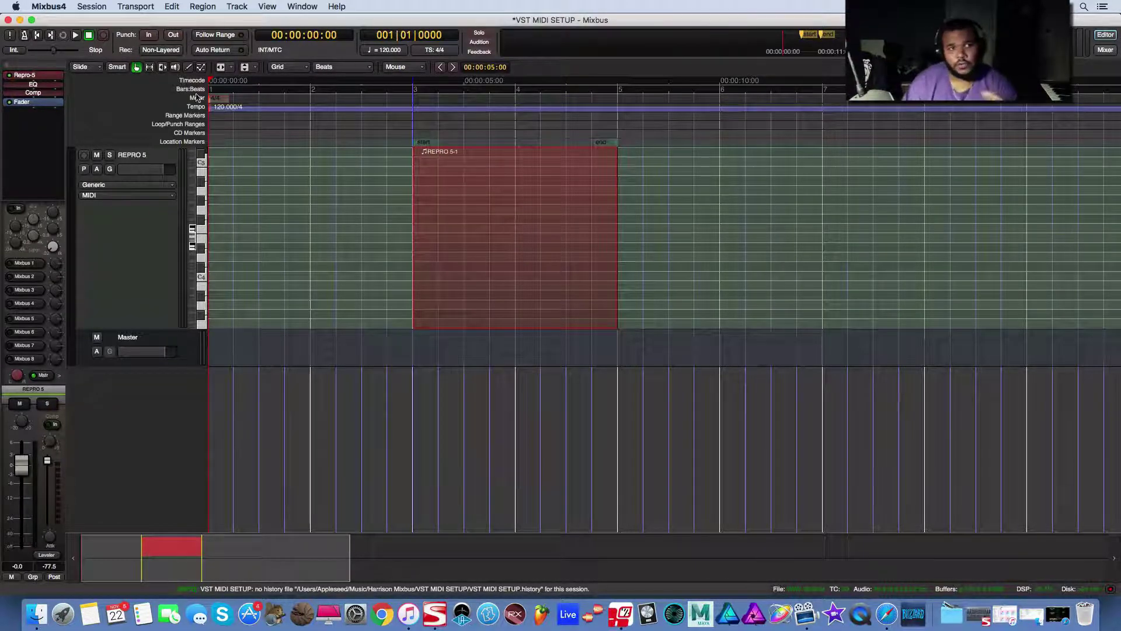
- Draw a test note in the region, drag it up to F4, then delete it
click(188, 67)
click(426, 187)
mouse_move(425, 187)
mouse_down()
mouse_move(427, 169)
mouse_move(426, 261)
mouse_move(494, 239)
mouse_move(563, 253)
mouse_move(592, 193)
mouse_move(464, 187)
mouse_move(444, 255)
mouse_move(425, 187)
mouse_move(546, 236)
mouse_move(539, 226)
mouse_up()
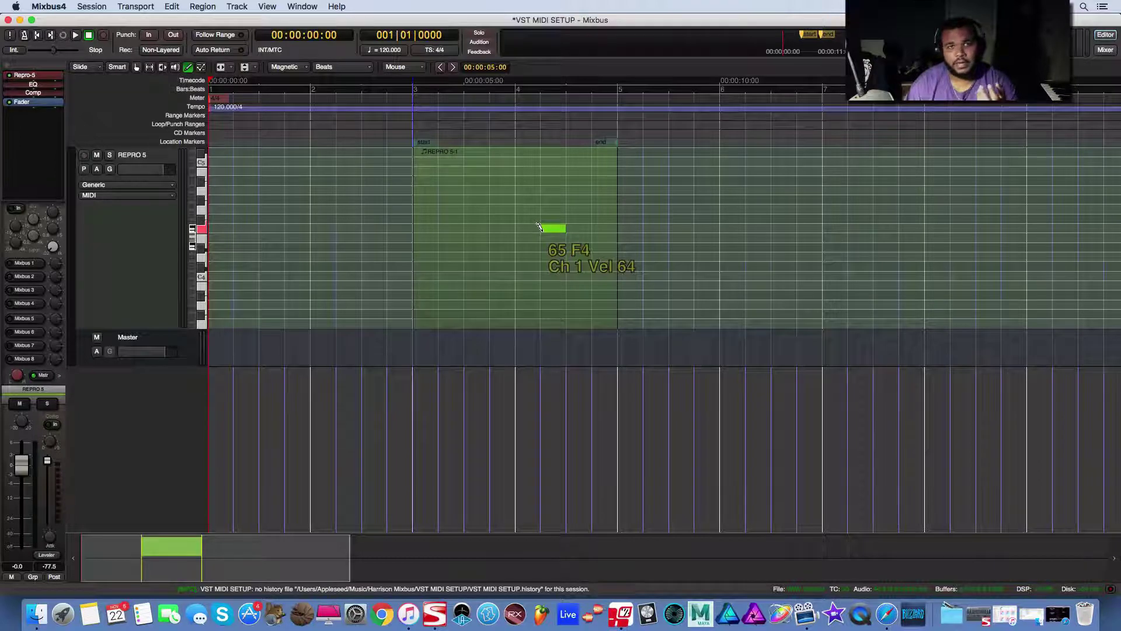
key(Delete)
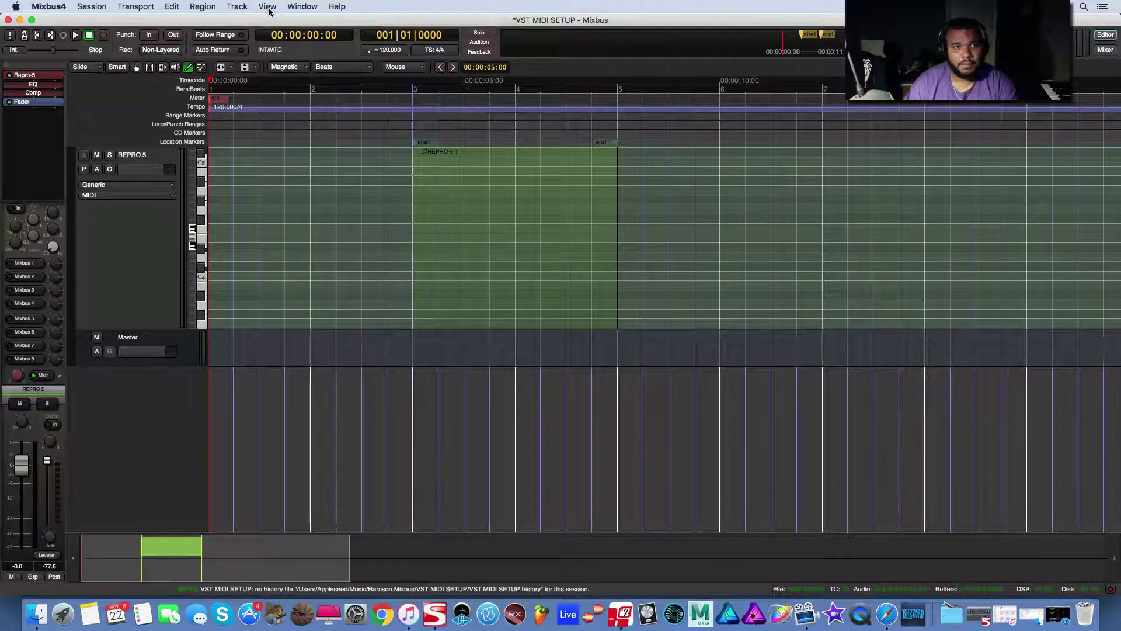
- Set the grid to bars, draw a one-bar D4 note, move it to bar 4, then delete it
click(336, 67)
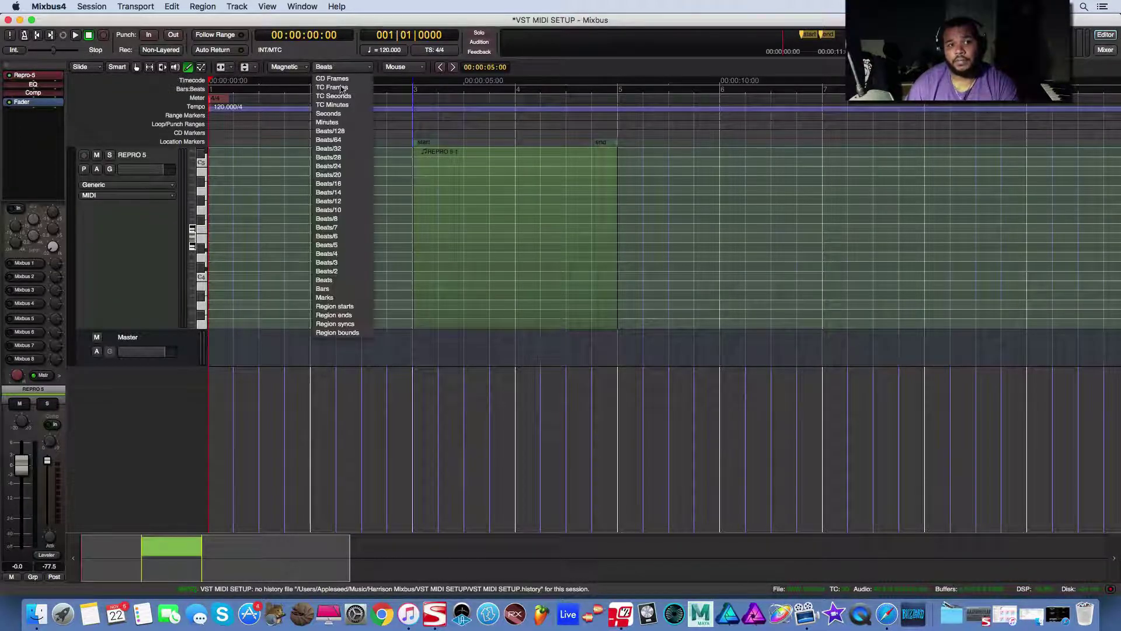
click(327, 271)
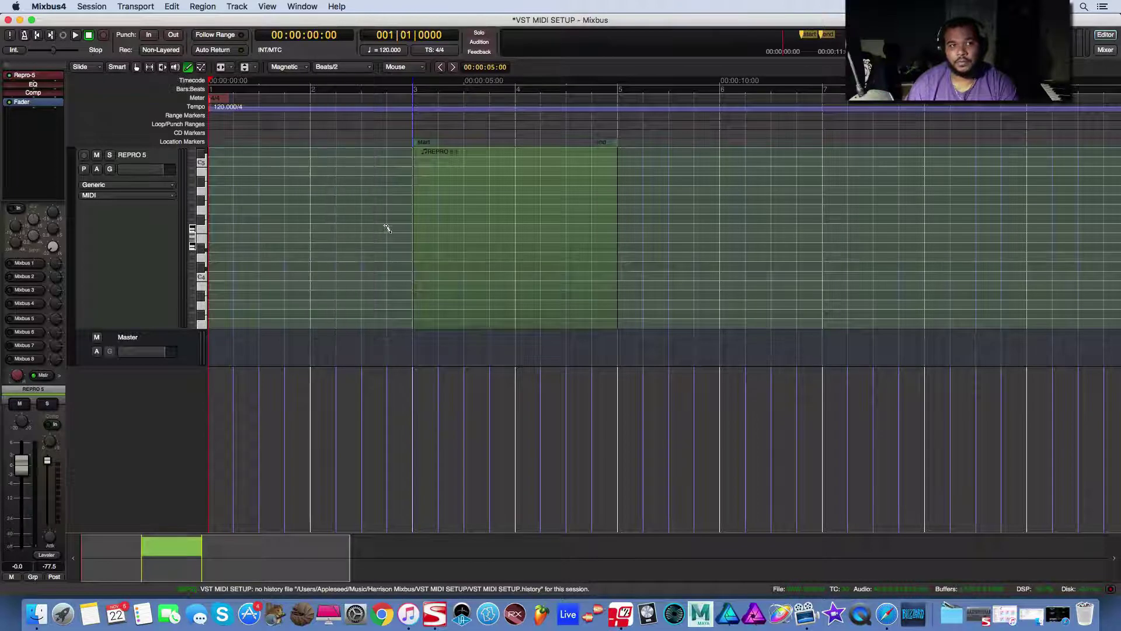
click(342, 66)
click(323, 289)
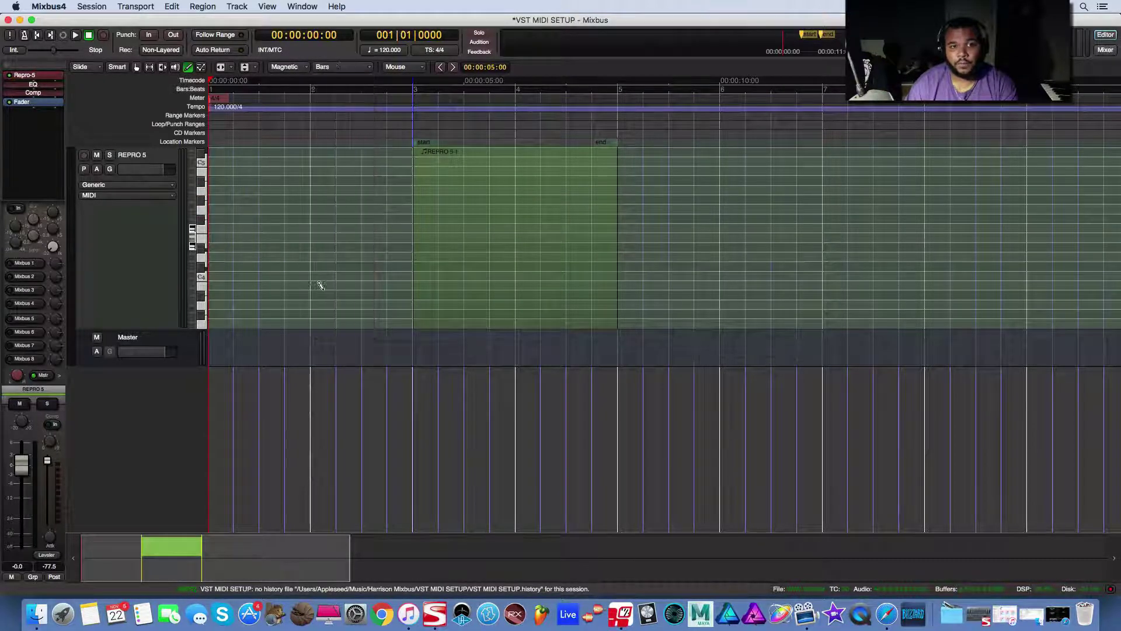
click(412, 254)
drag(412, 253, 596, 251)
key(BackSpace)
- Set the grid back to beats, draw a one-beat C4 note at bar 3, then delete it
click(361, 71)
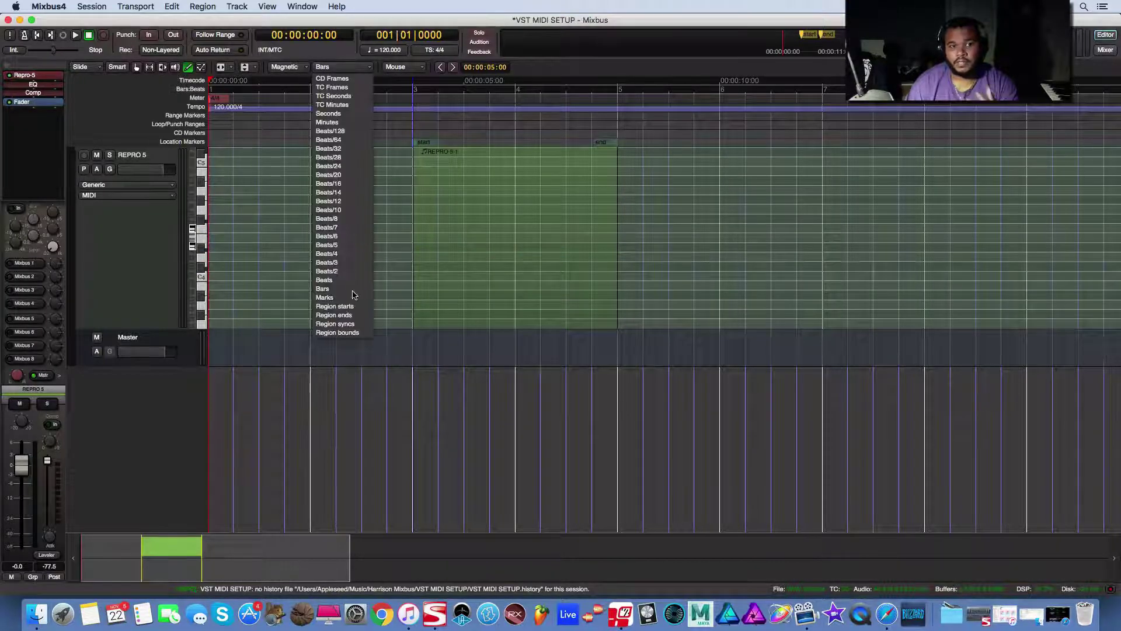
click(324, 280)
click(447, 275)
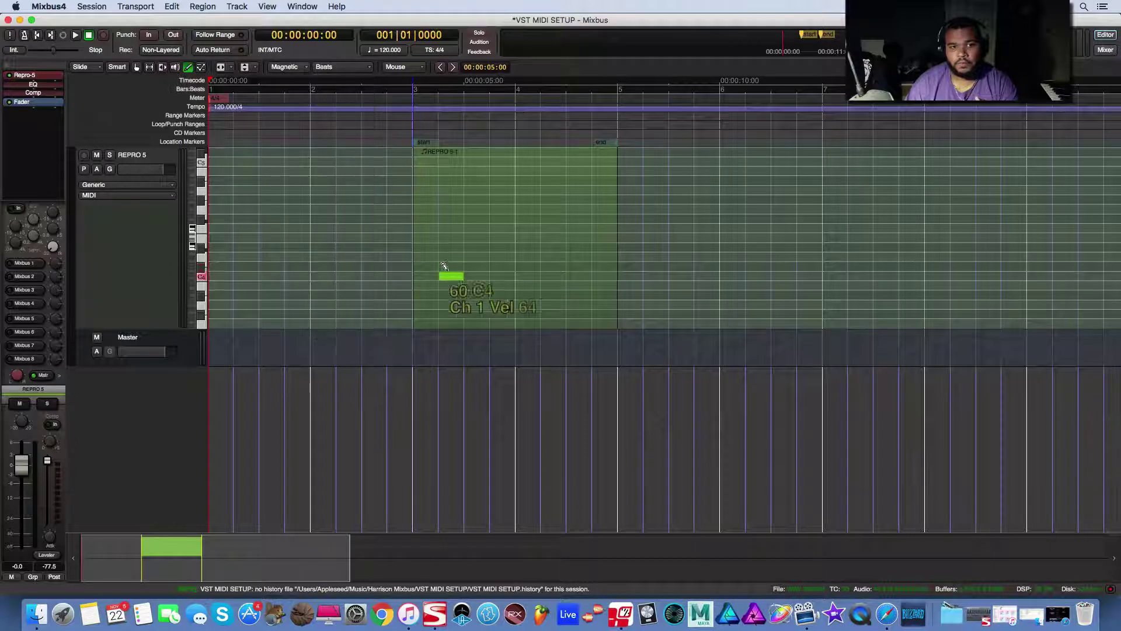
drag(448, 266, 421, 266)
key(BackSpace)
- Set snapping to plain grid and draw three rising notes starting from D#4 at bar 3
click(286, 66)
click(278, 58)
click(425, 246)
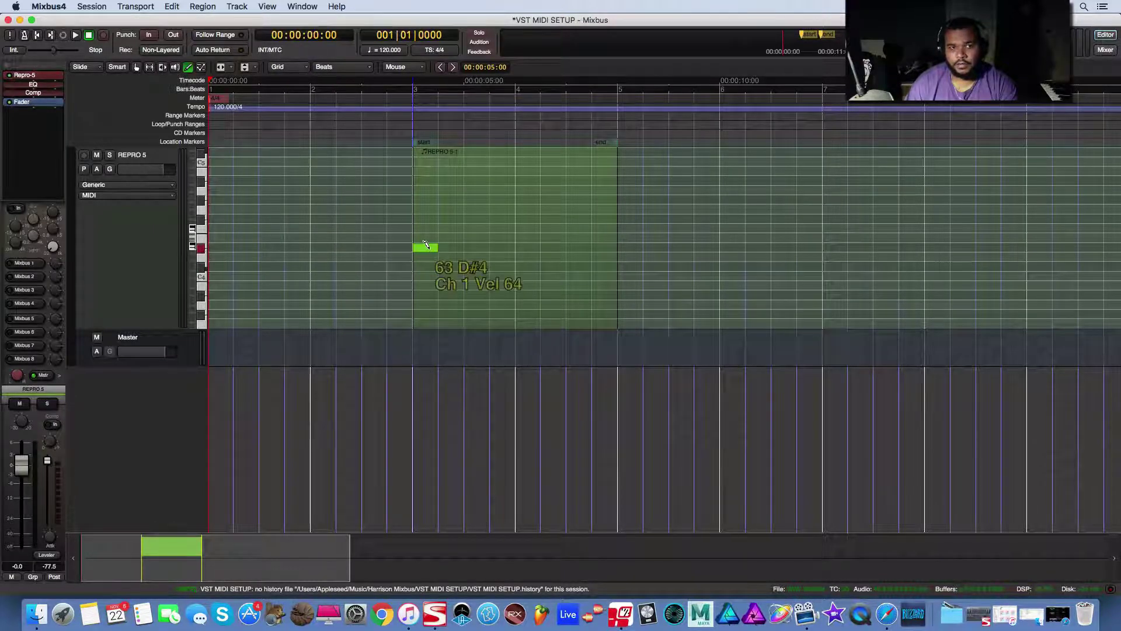
click(478, 227)
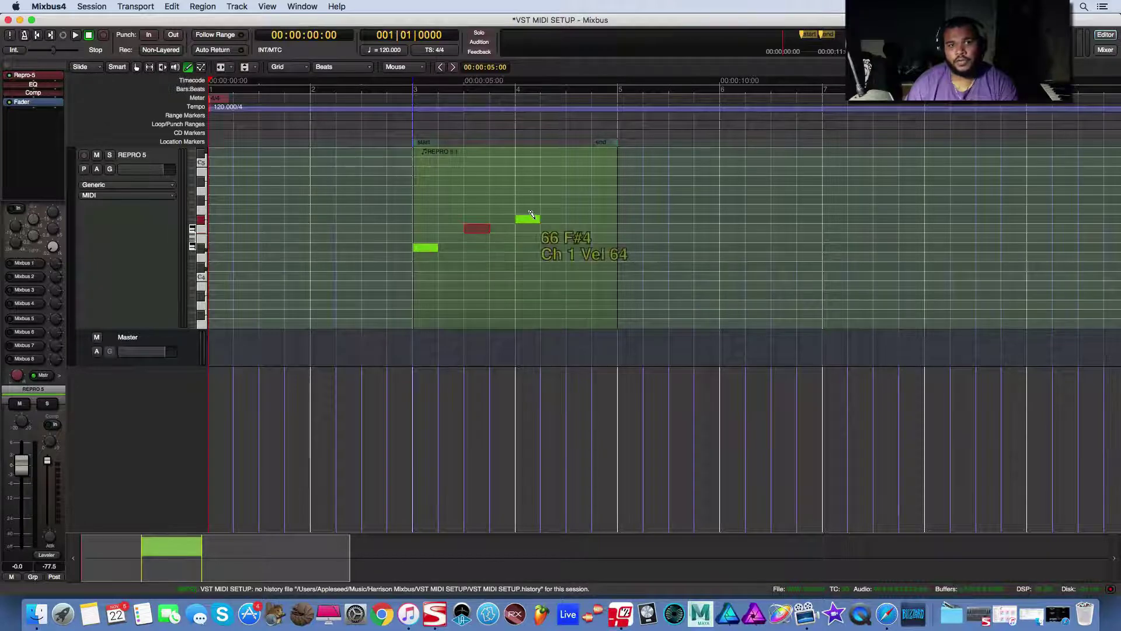
click(529, 218)
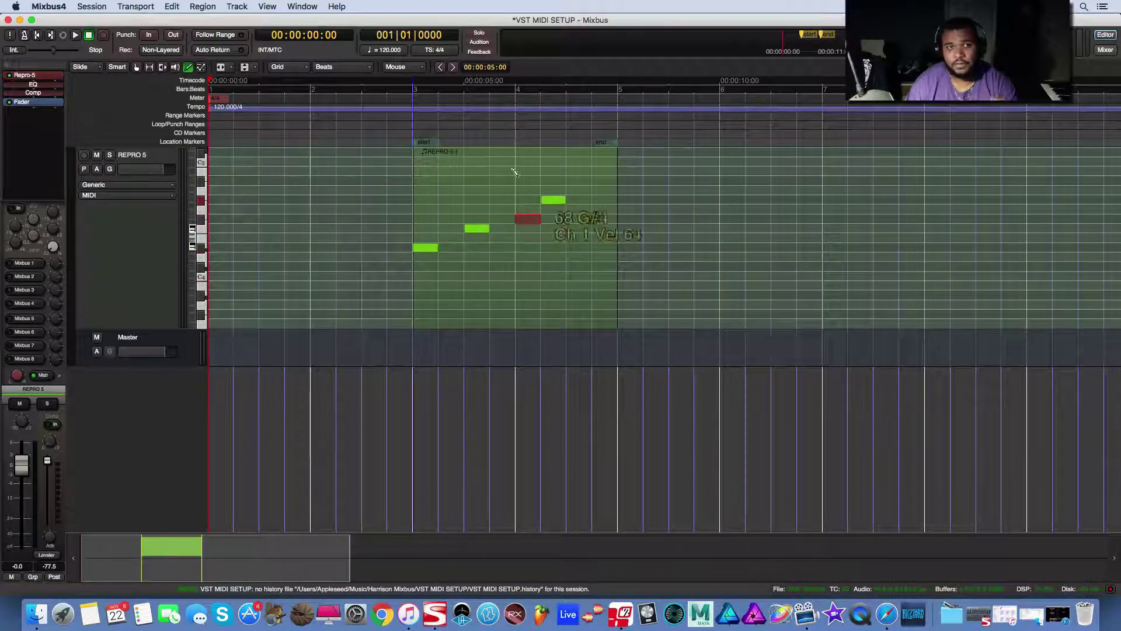
- Reshape the drawn notes: lengthen the last, stretch the middle to bar 4, move the first later and lower
click(201, 67)
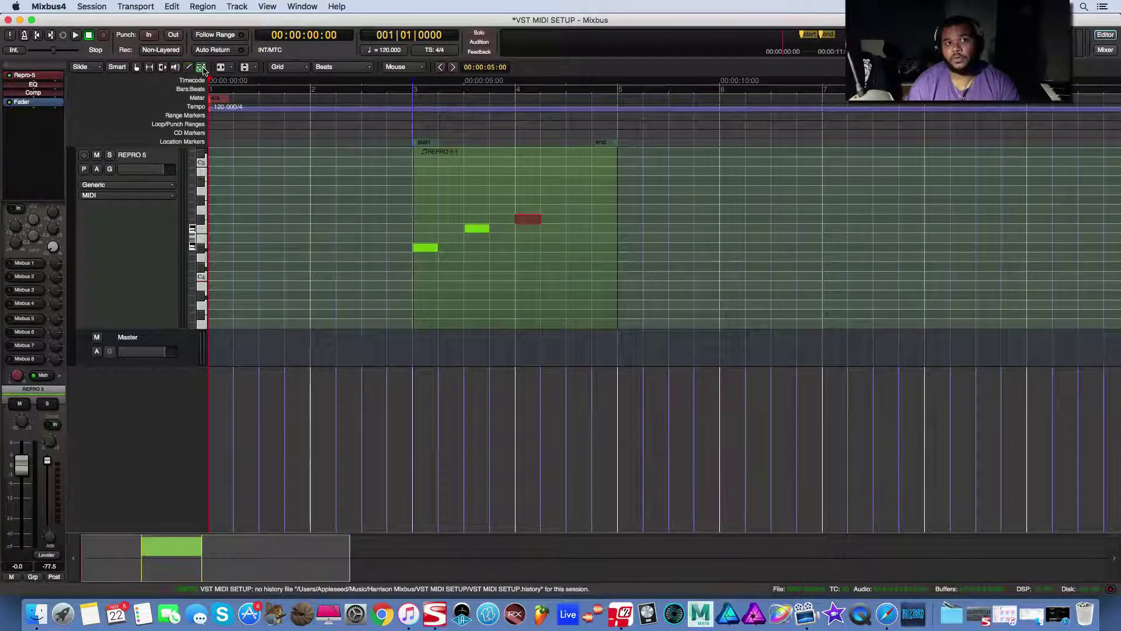
drag(539, 219, 576, 219)
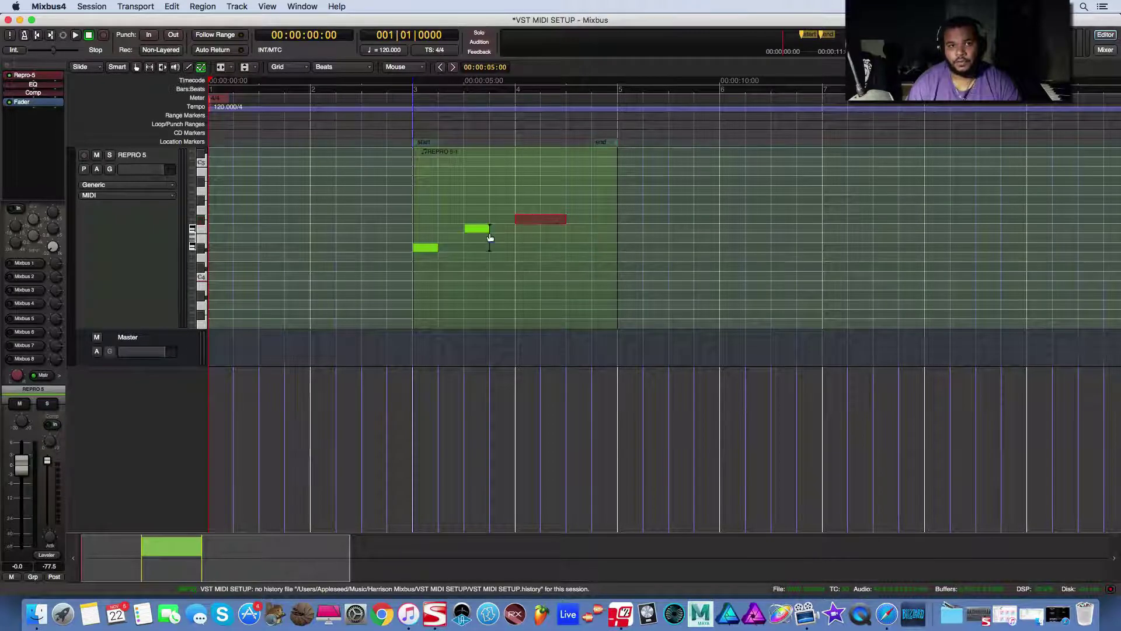
drag(488, 230, 514, 229)
drag(433, 245, 459, 256)
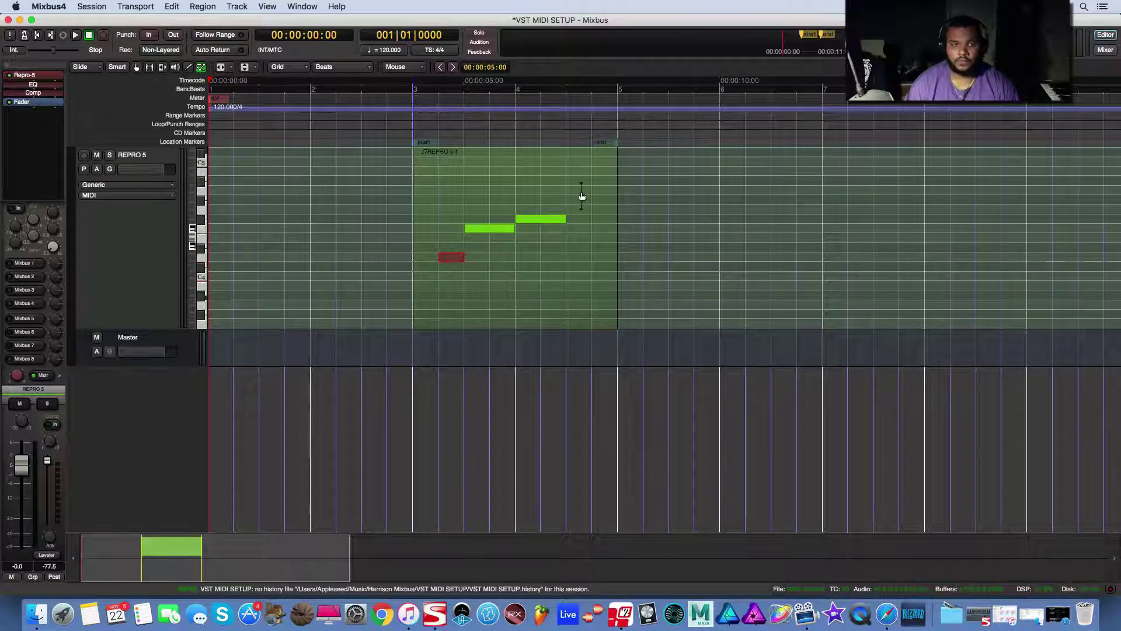
- Delete all three notes in REPRO 5-1 and shrink the REPRO 5 track's height
drag(575, 204, 444, 294)
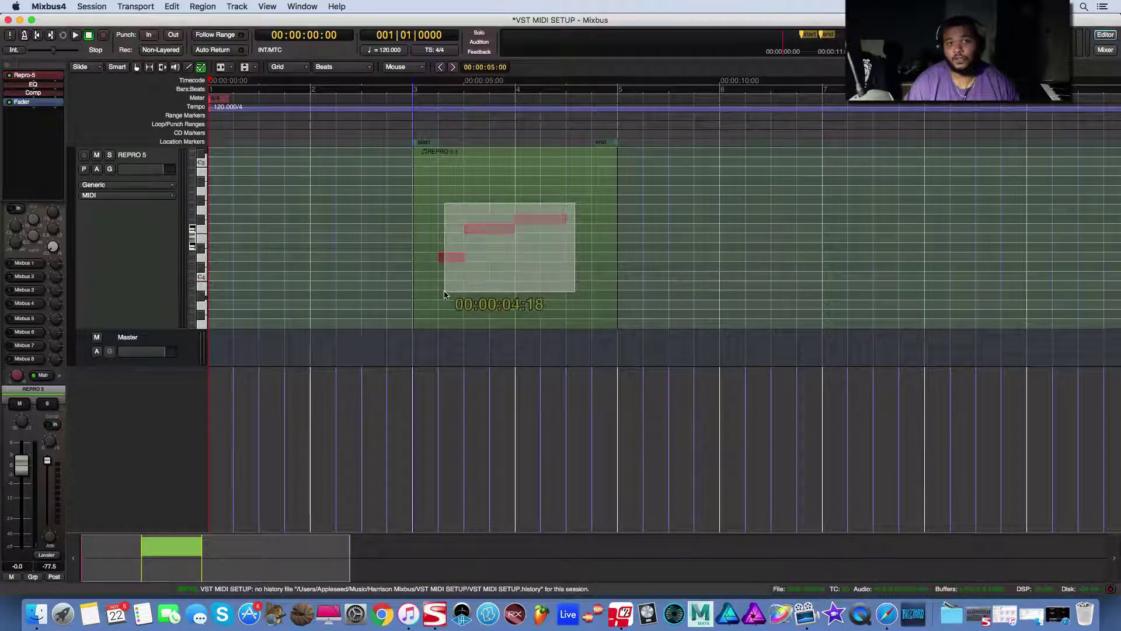
right_click(476, 226)
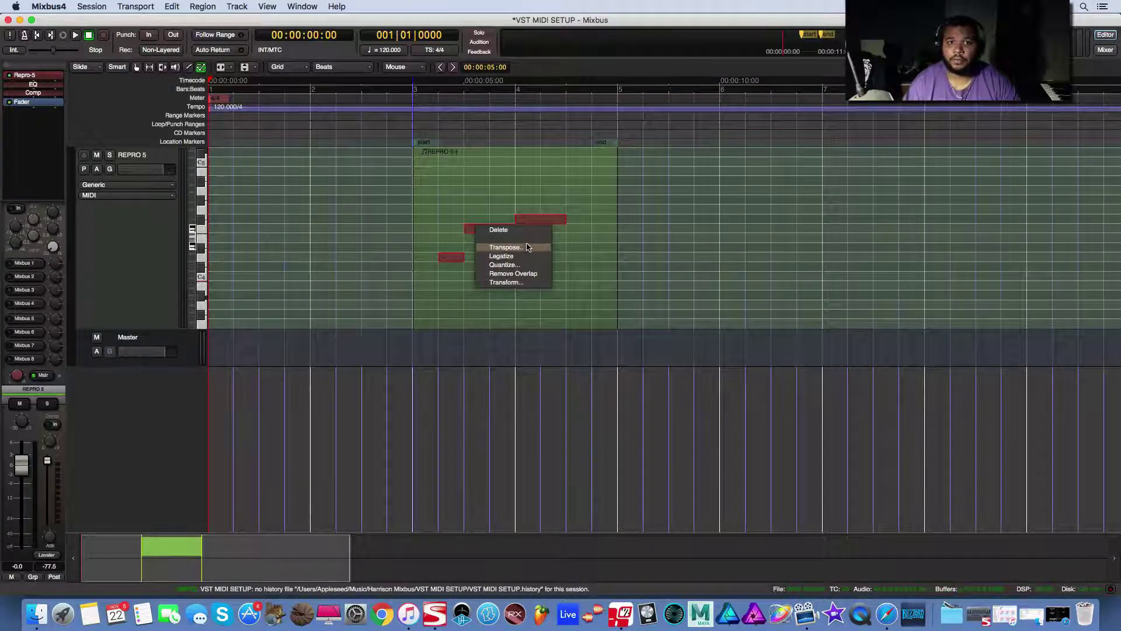
click(505, 230)
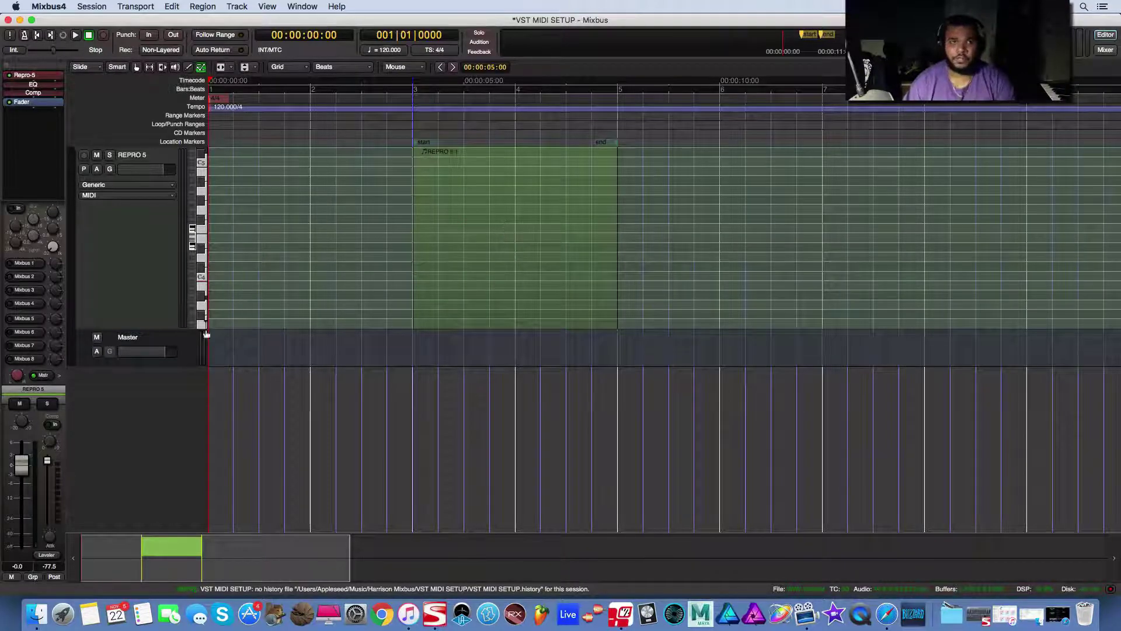
drag(163, 328, 187, 232)
- Delete the REPRO 5-1 region using the Grab tool
click(136, 67)
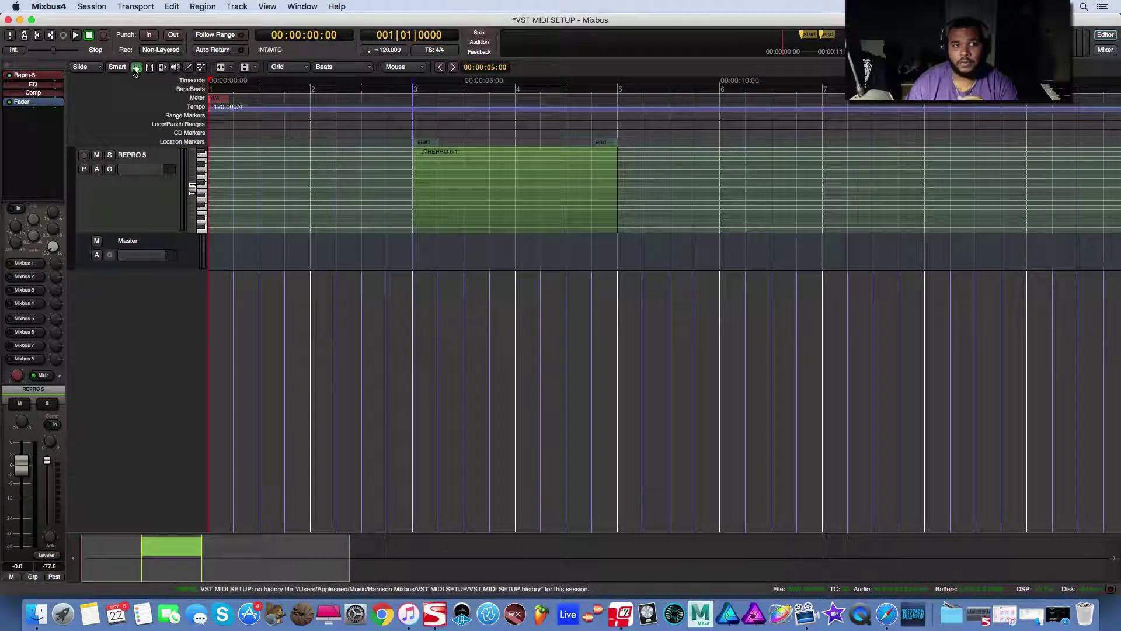
click(461, 205)
key(Delete)
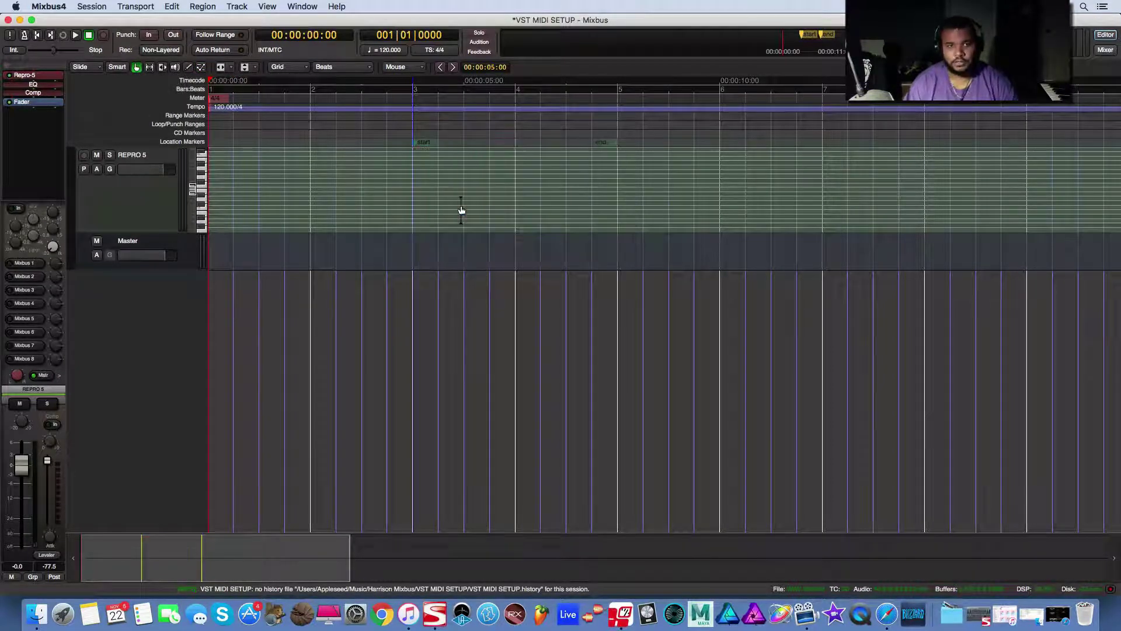
- Route the TR taktile-49 KEYBOARD/CTRL hardware MIDI port into the REPRO 5 track's input
right_click(107, 194)
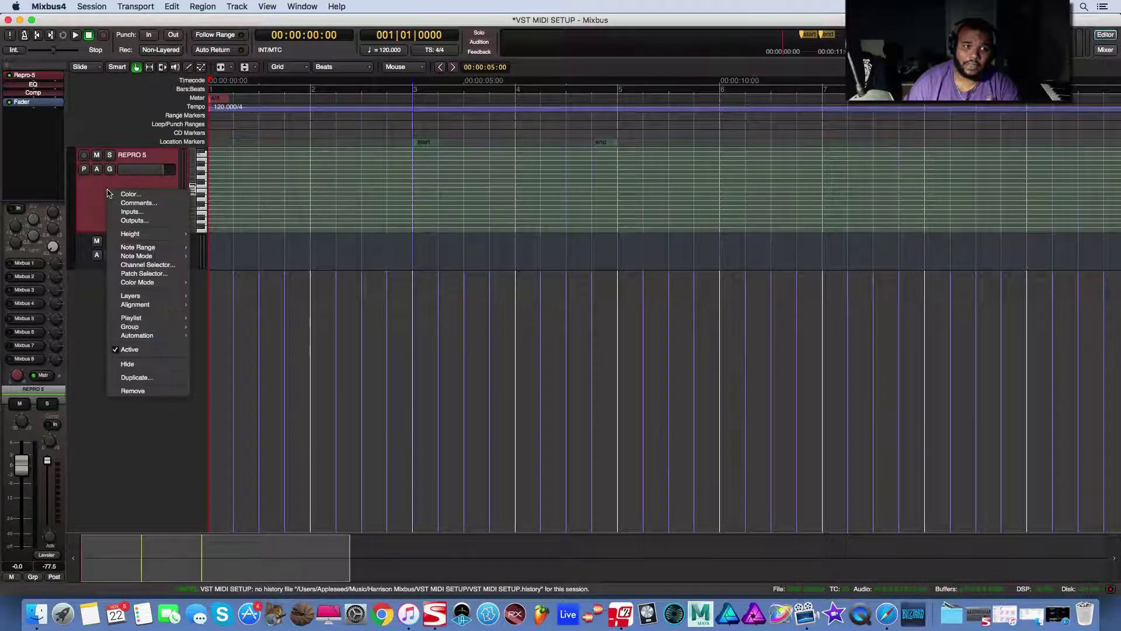
click(131, 211)
click(32, 187)
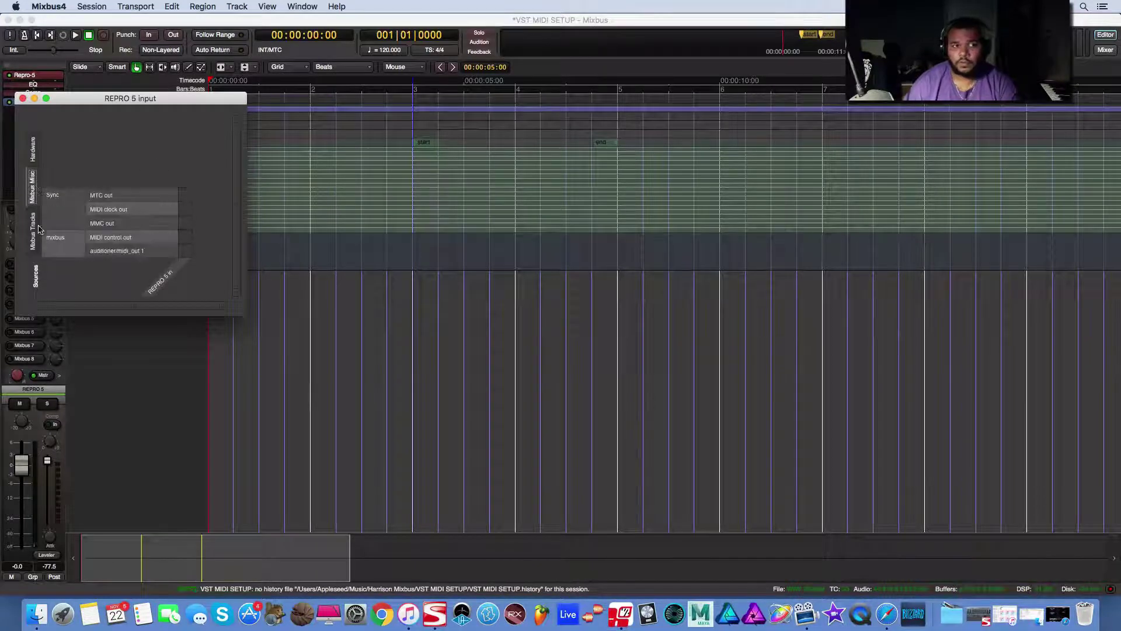
click(32, 244)
click(29, 188)
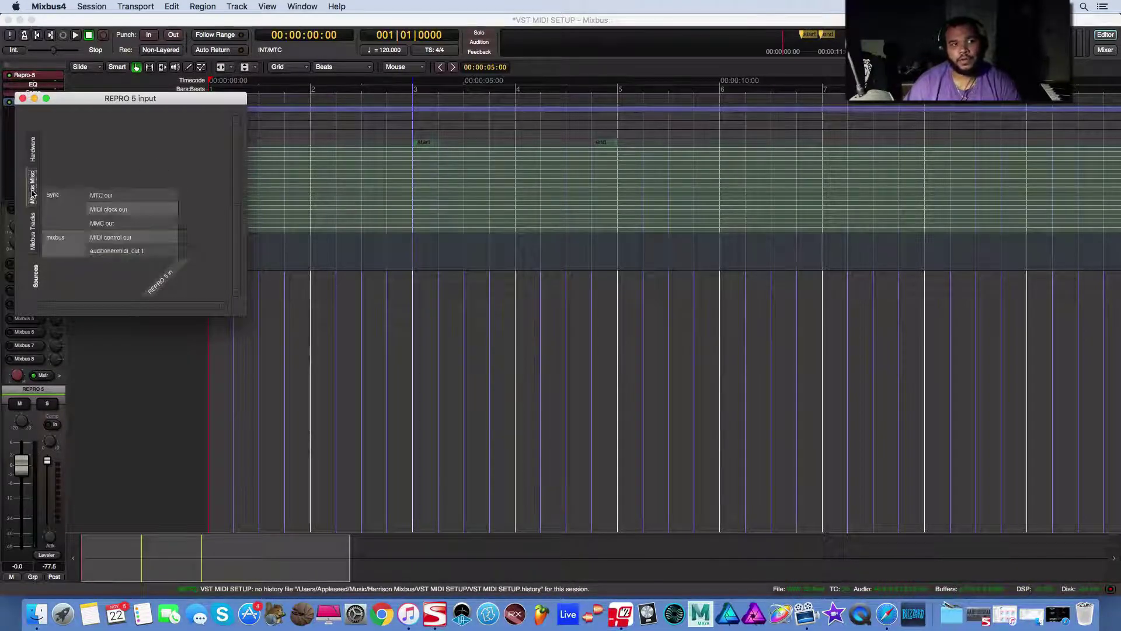
click(33, 153)
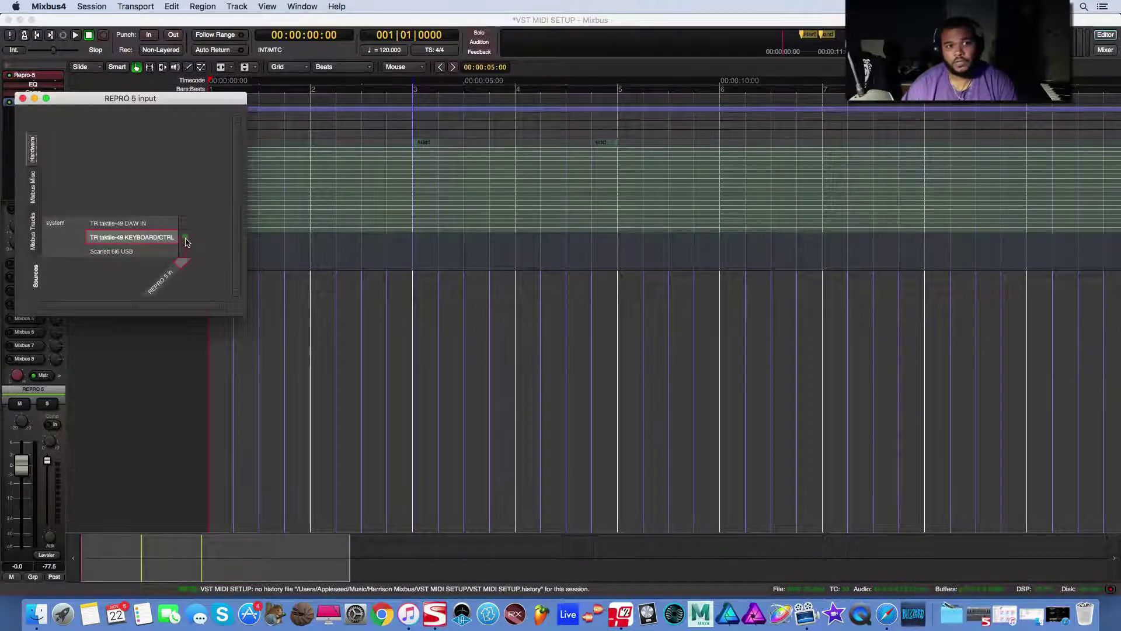
click(186, 237)
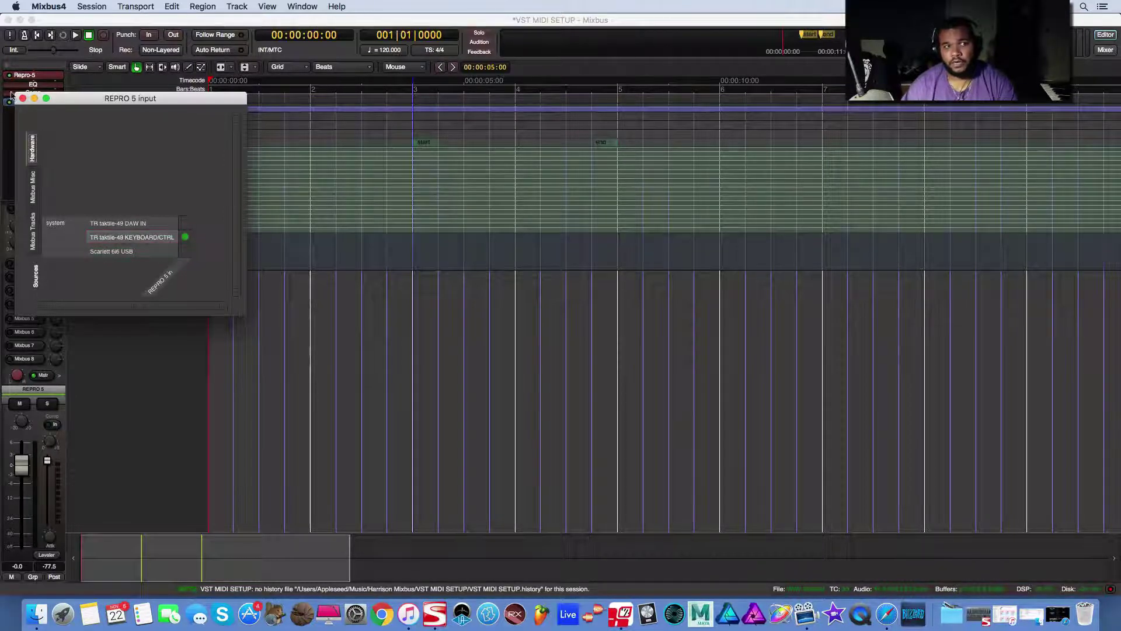
click(21, 98)
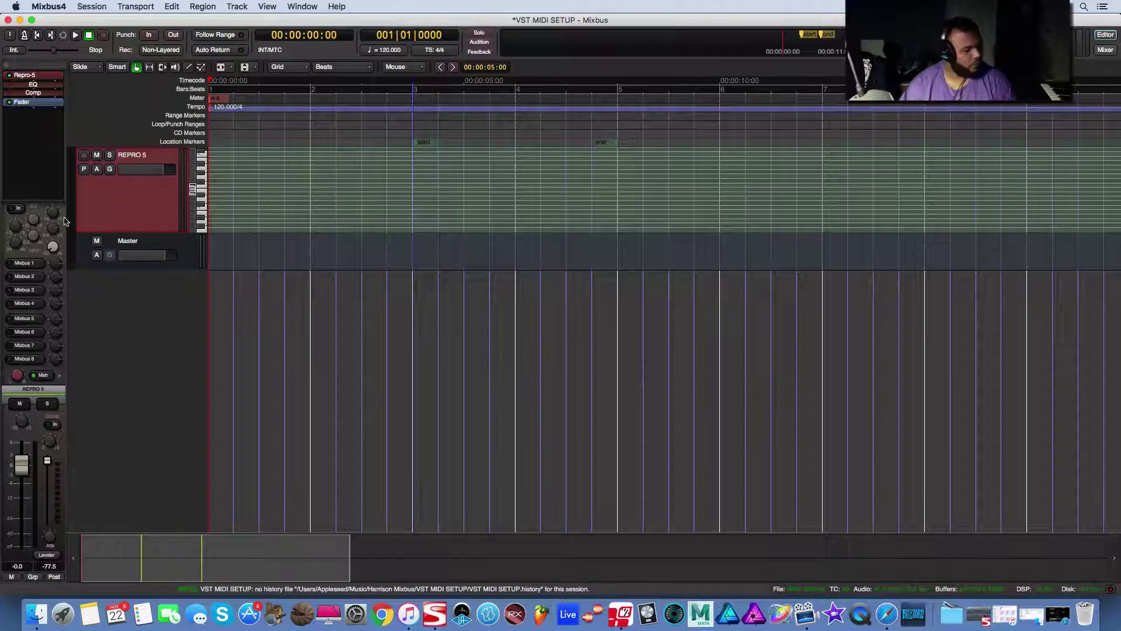
- Record-arm REPRO 5, open the Repro-5 editor, dismiss its demo notice and enable MC
click(84, 156)
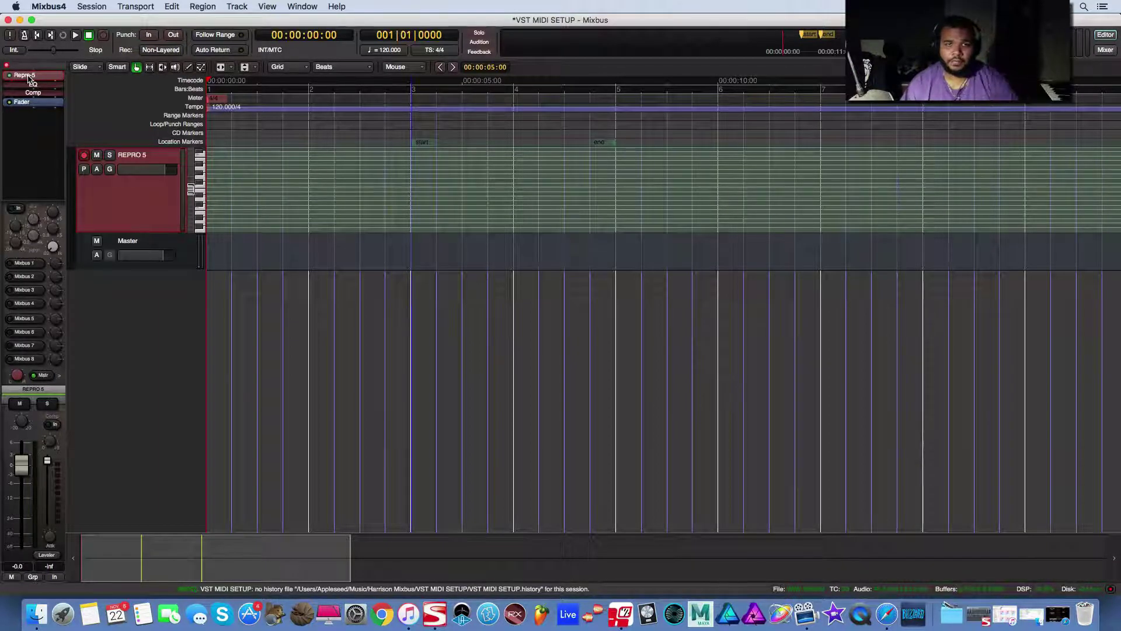
double_click(29, 77)
drag(348, 20, 609, 21)
click(692, 188)
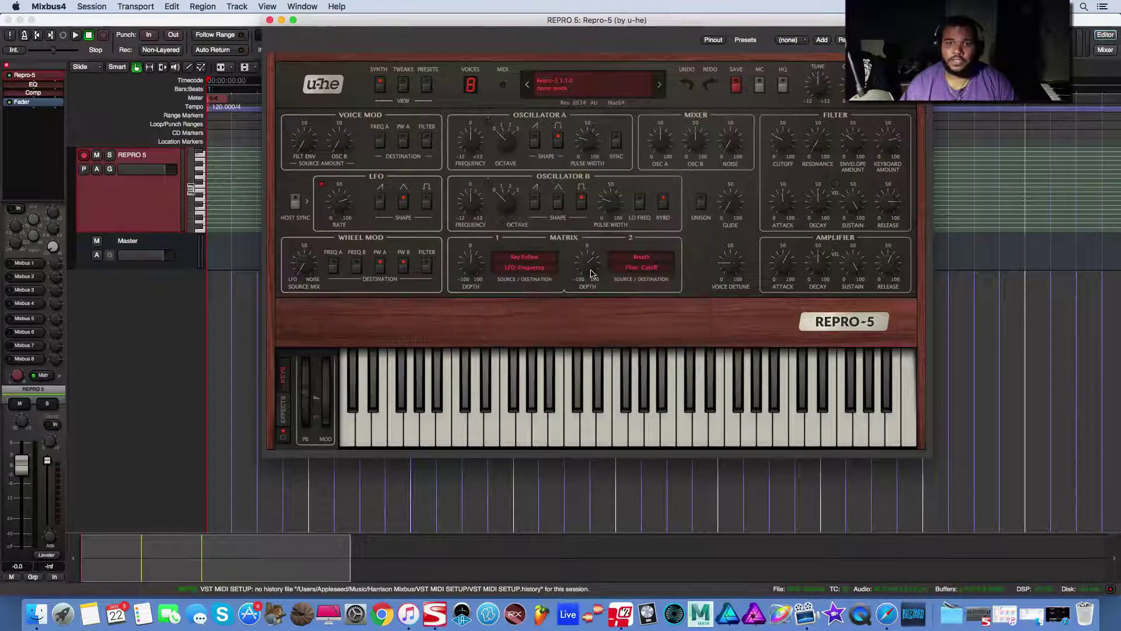
click(759, 84)
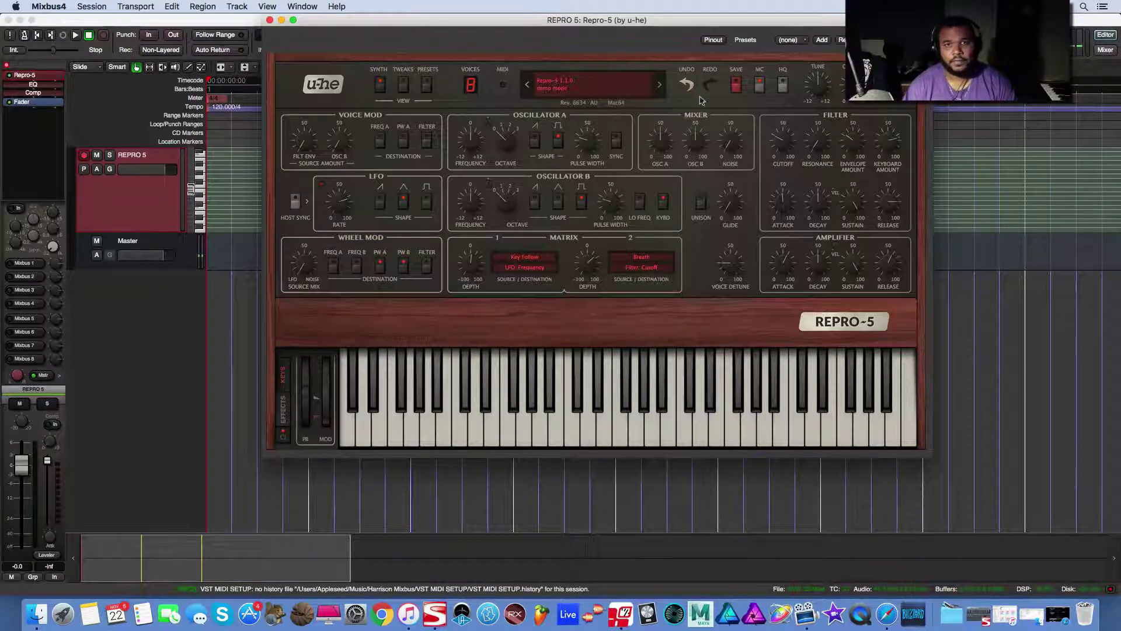
- Load TUC Highpasser Pad from Factory Beta › 07 Pads after trying TUC Crushed Pad
click(424, 88)
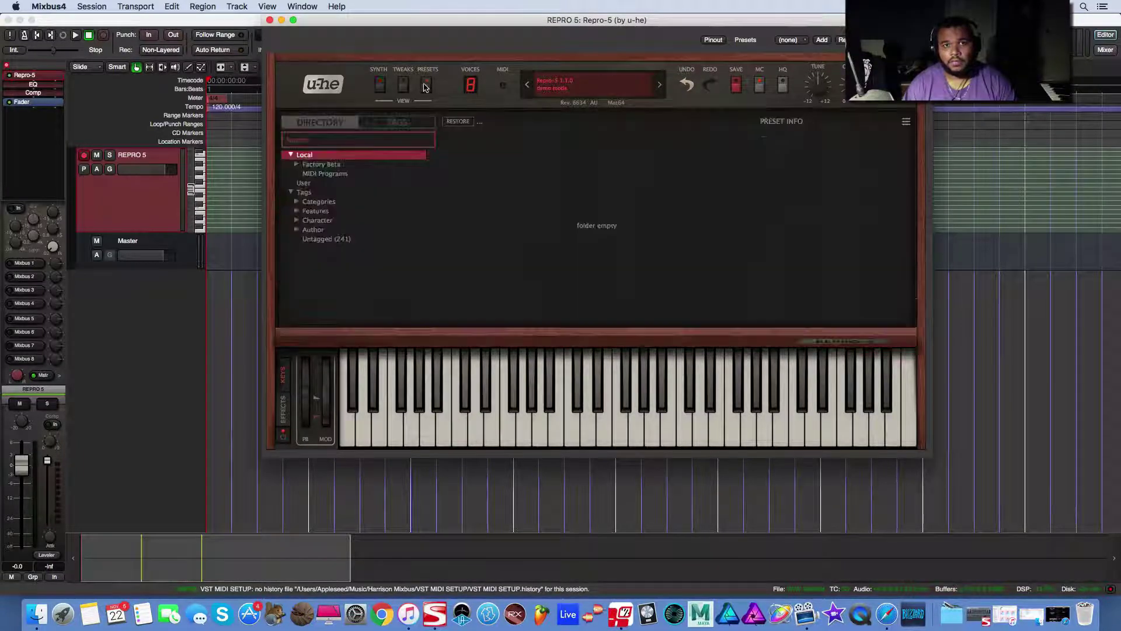
click(296, 165)
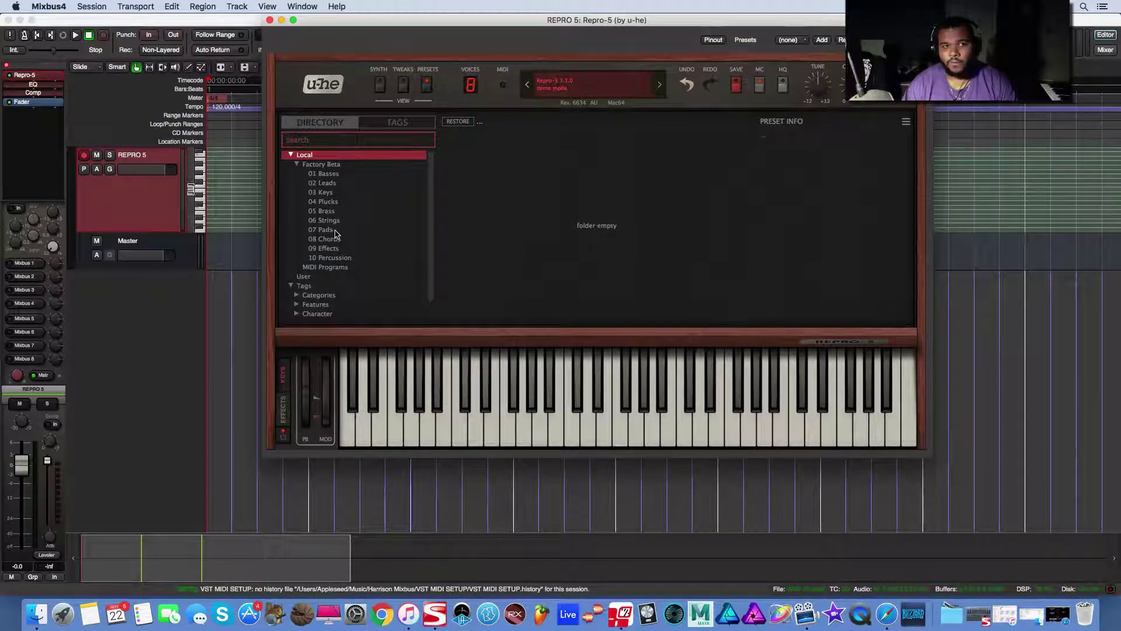
click(327, 231)
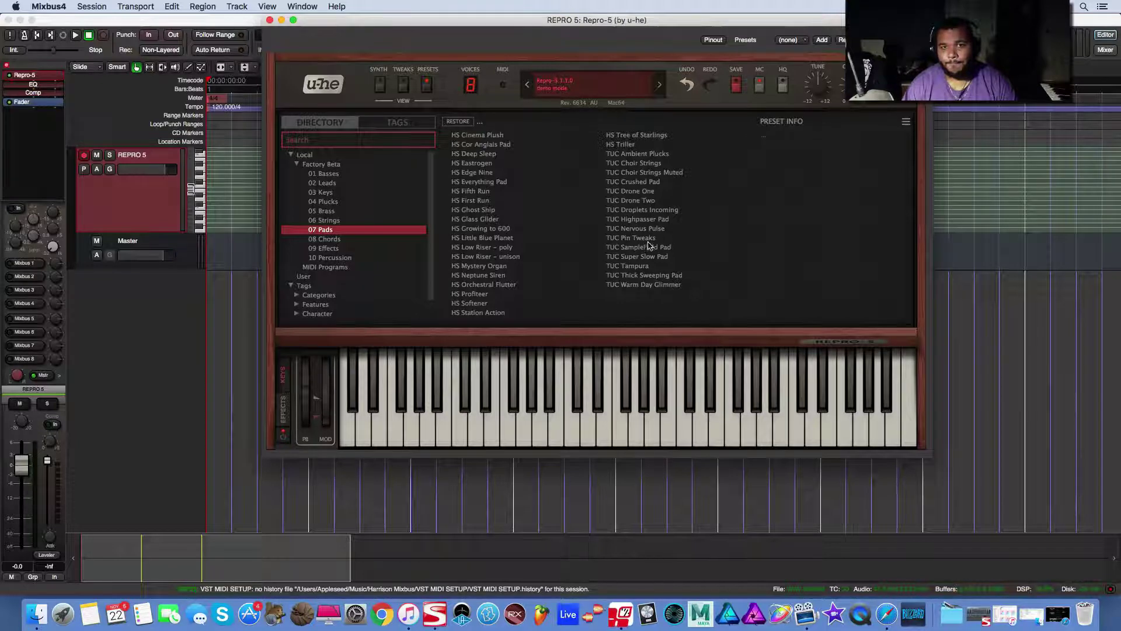
click(648, 183)
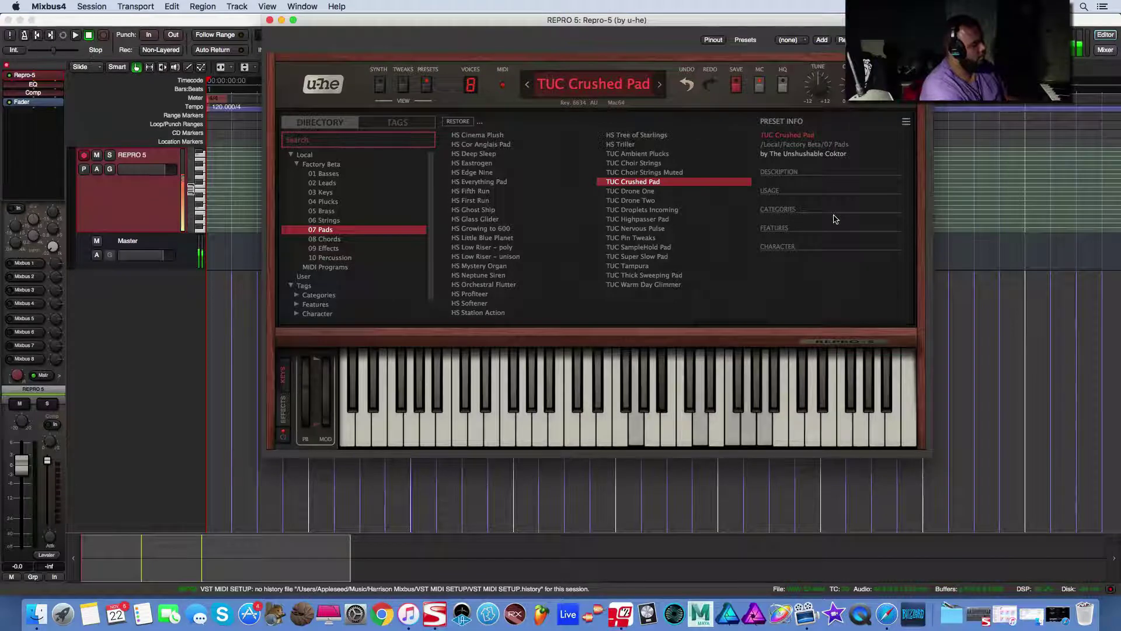
click(651, 220)
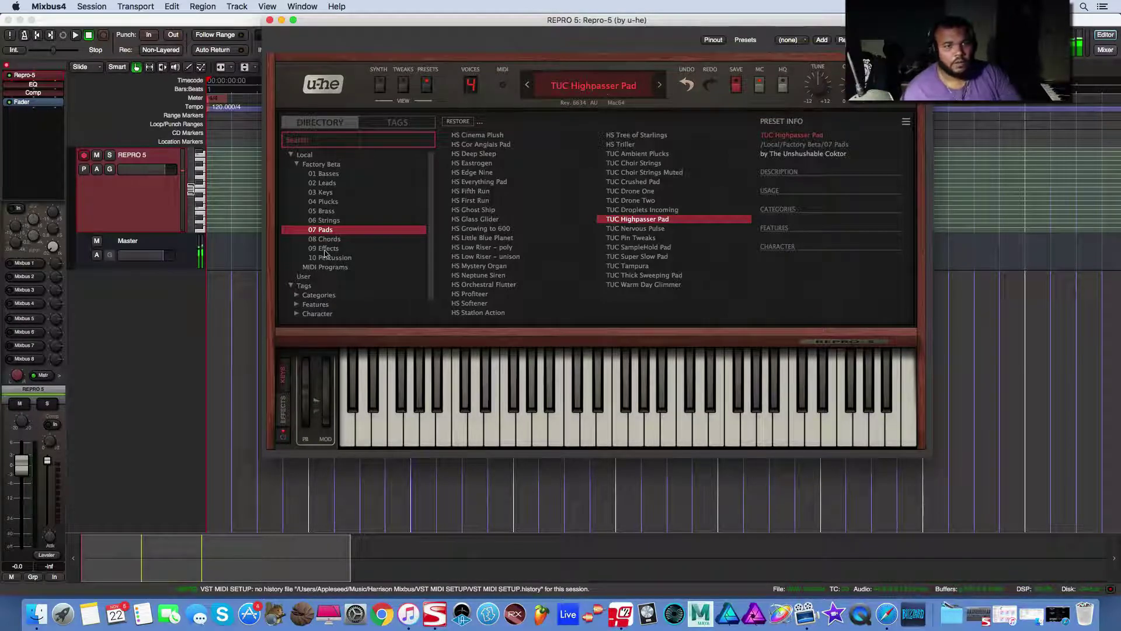
- Load the TUC Rubber Brass preset from the Factory Beta 05 Brass folder
click(330, 212)
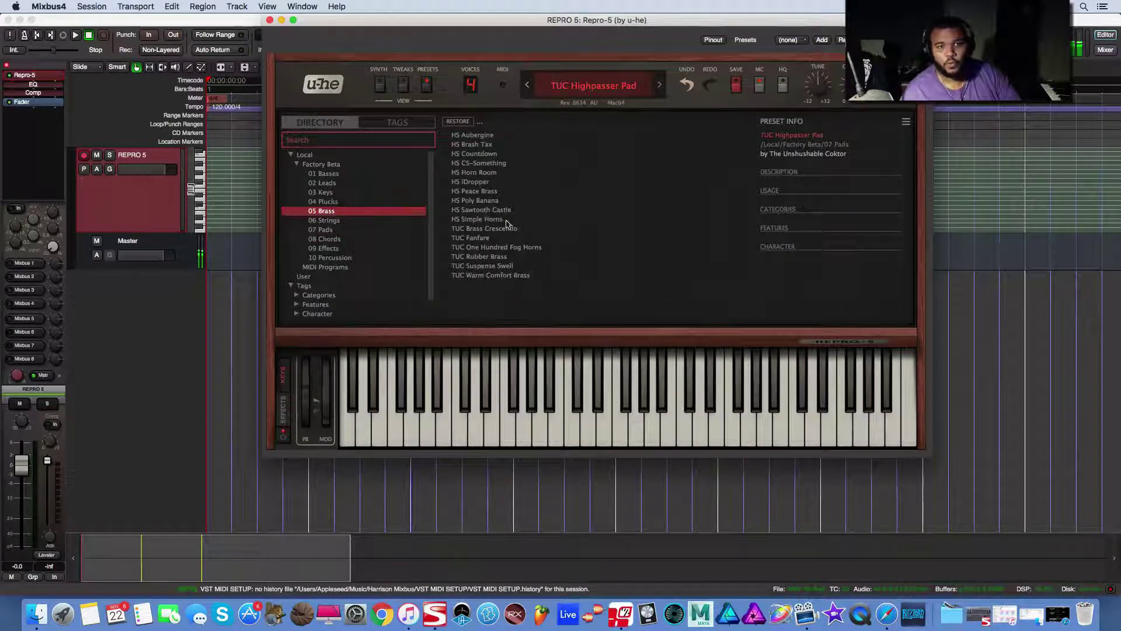
click(484, 258)
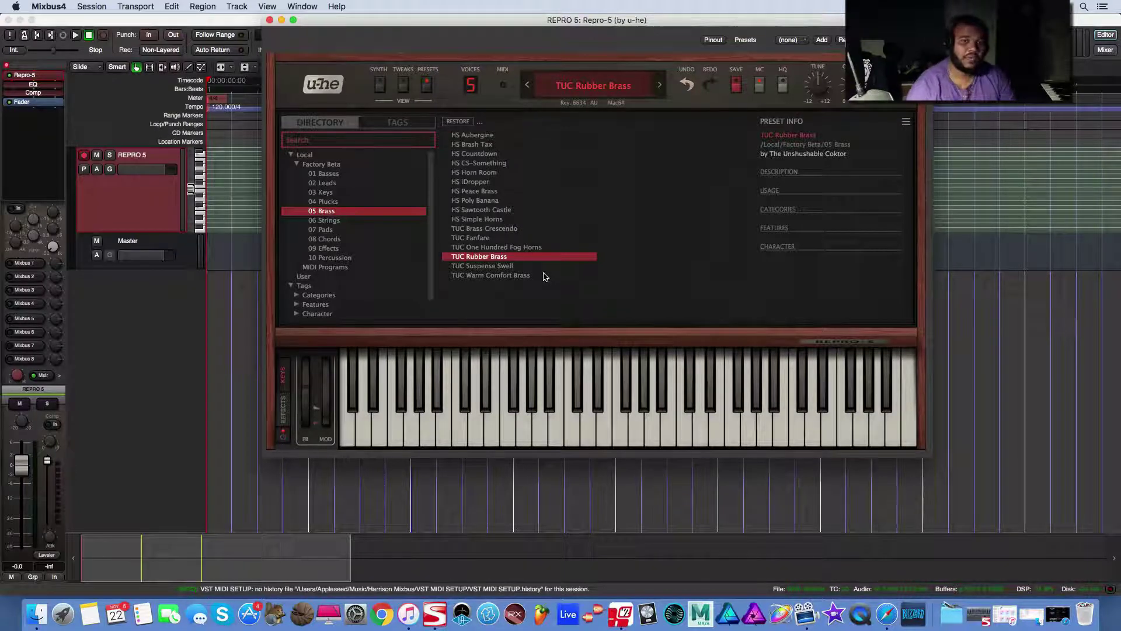
- Close the Repro-5 window, move the end marker out to about 16 seconds, and park the playhead at bar 3
click(269, 20)
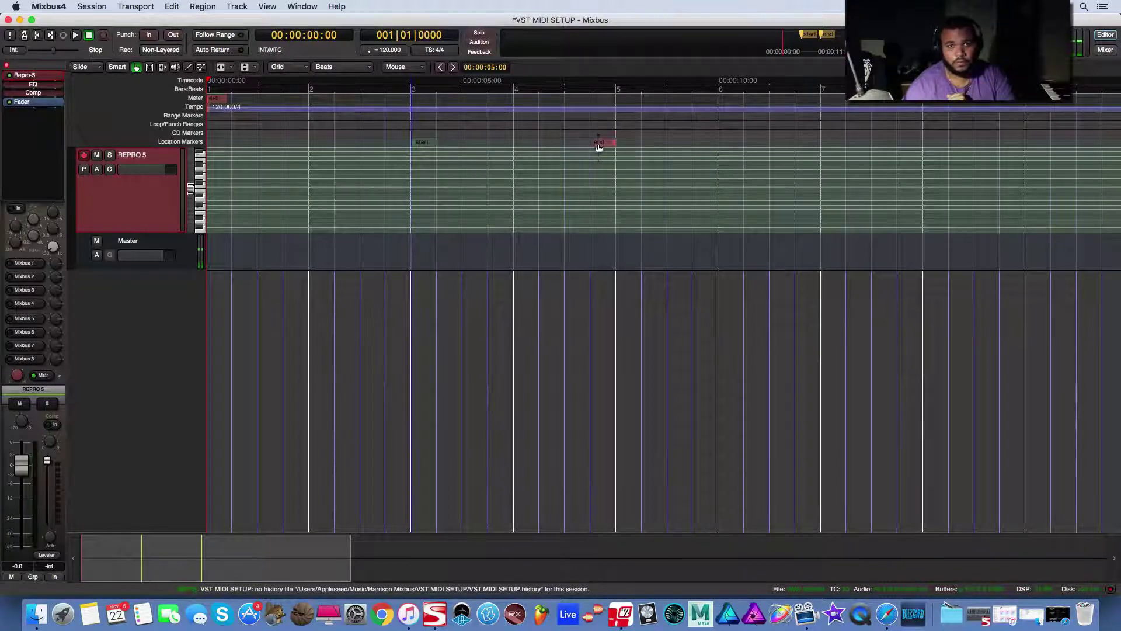
drag(600, 143, 1016, 150)
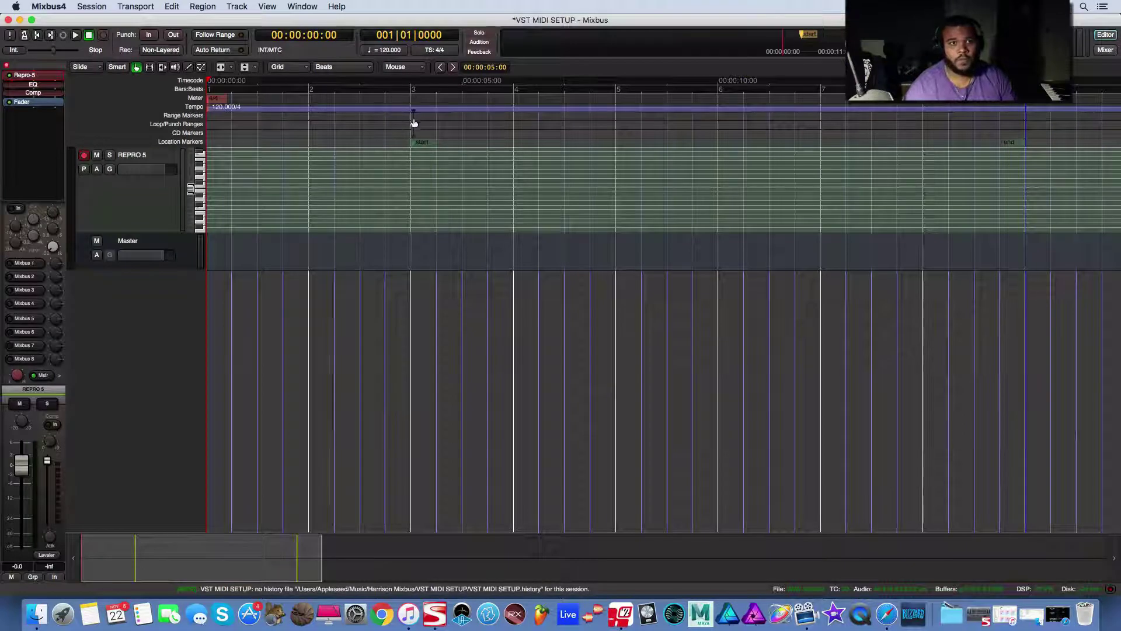
click(412, 124)
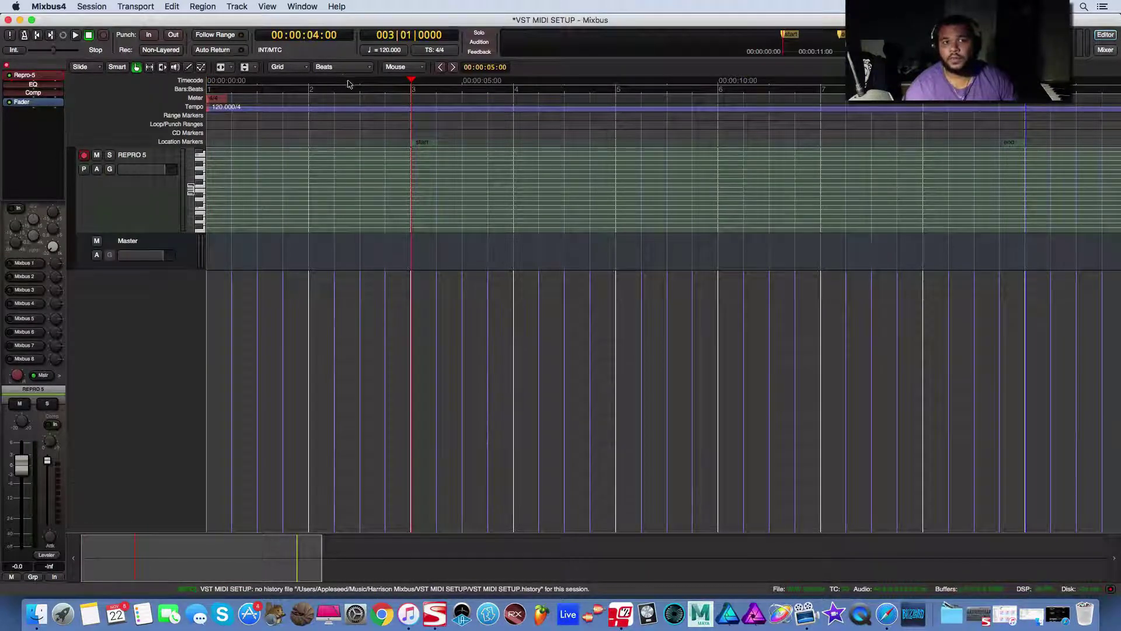
- Set the tempo to 130 BPM and move the start and end markers to bars 4 and 9
click(387, 50)
double_click(430, 52)
text(130)
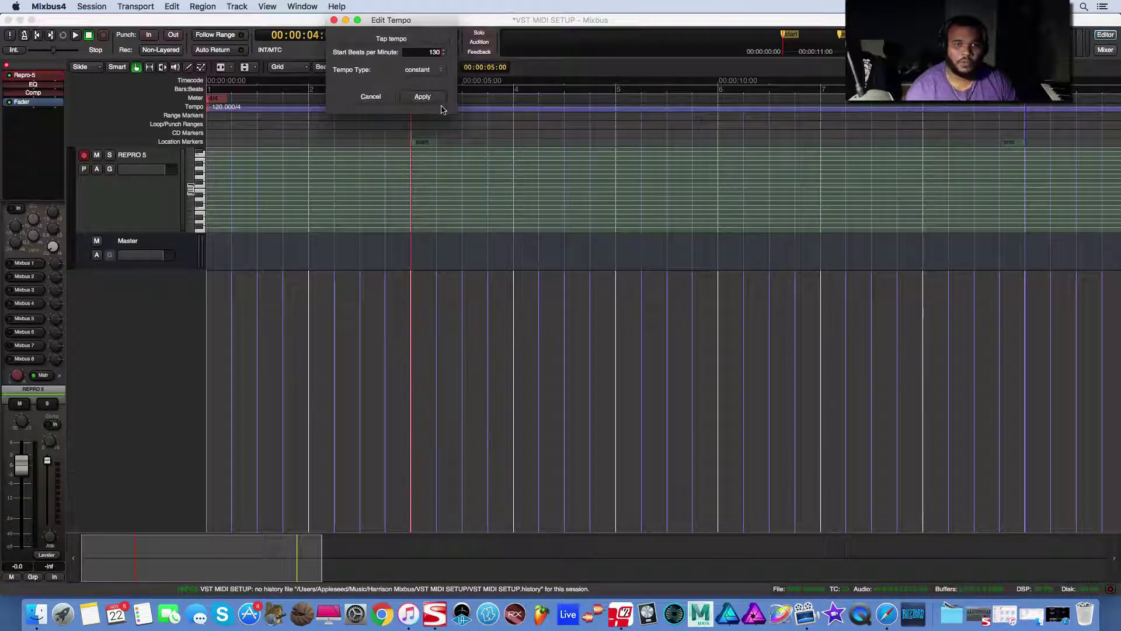
click(422, 97)
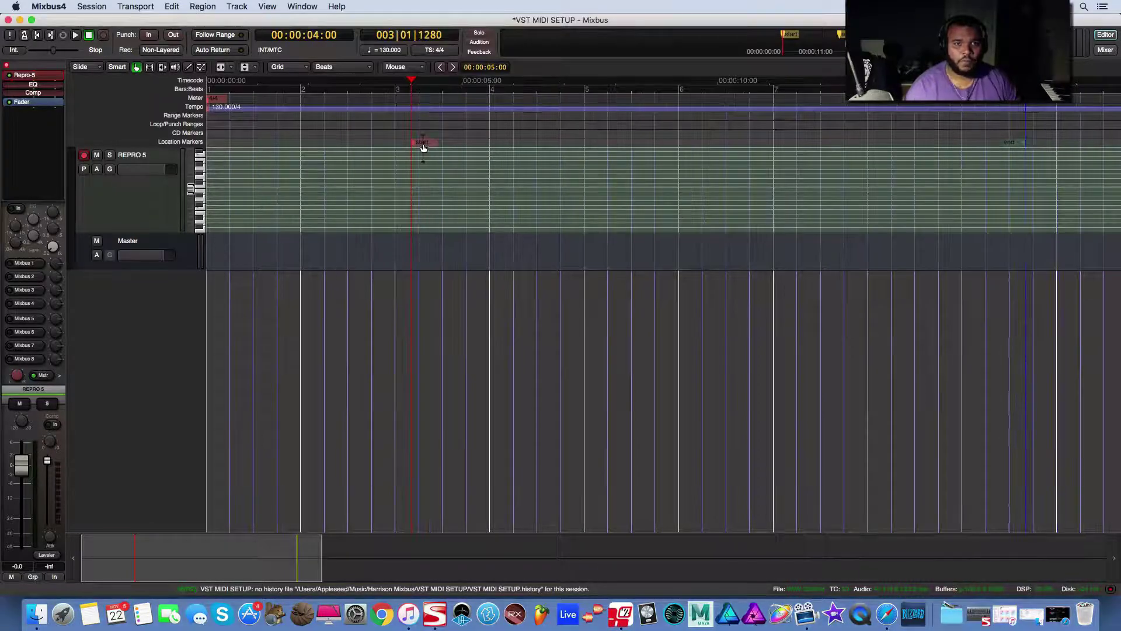
mouse_move(423, 146)
mouse_down()
mouse_move(521, 137)
mouse_move(506, 137)
mouse_up()
drag(1011, 146, 1056, 143)
click(395, 133)
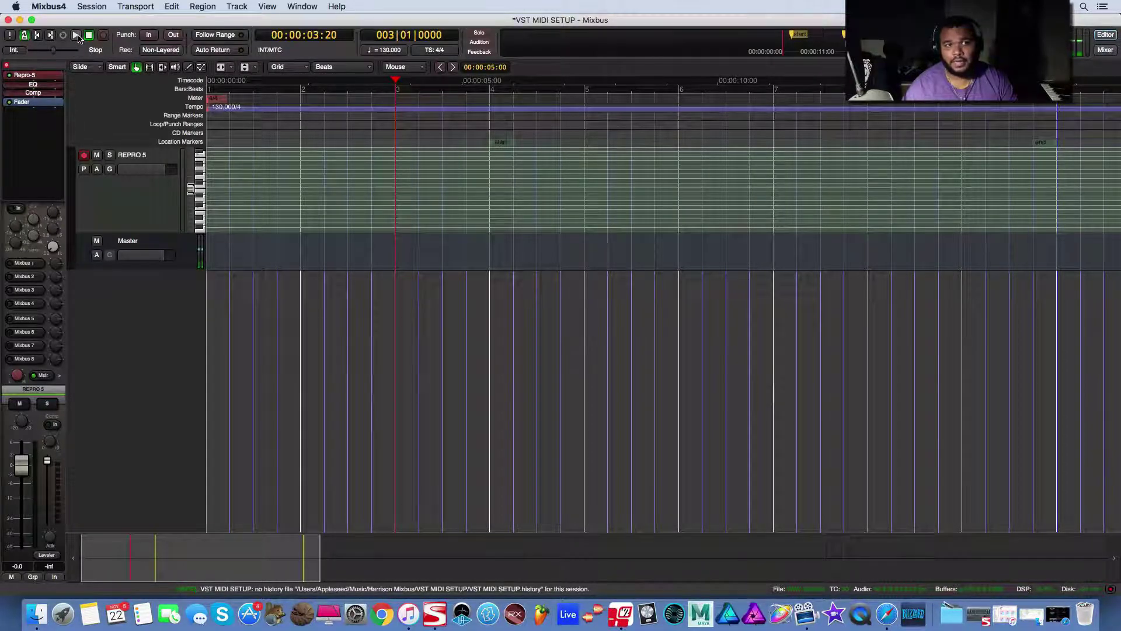
click(76, 36)
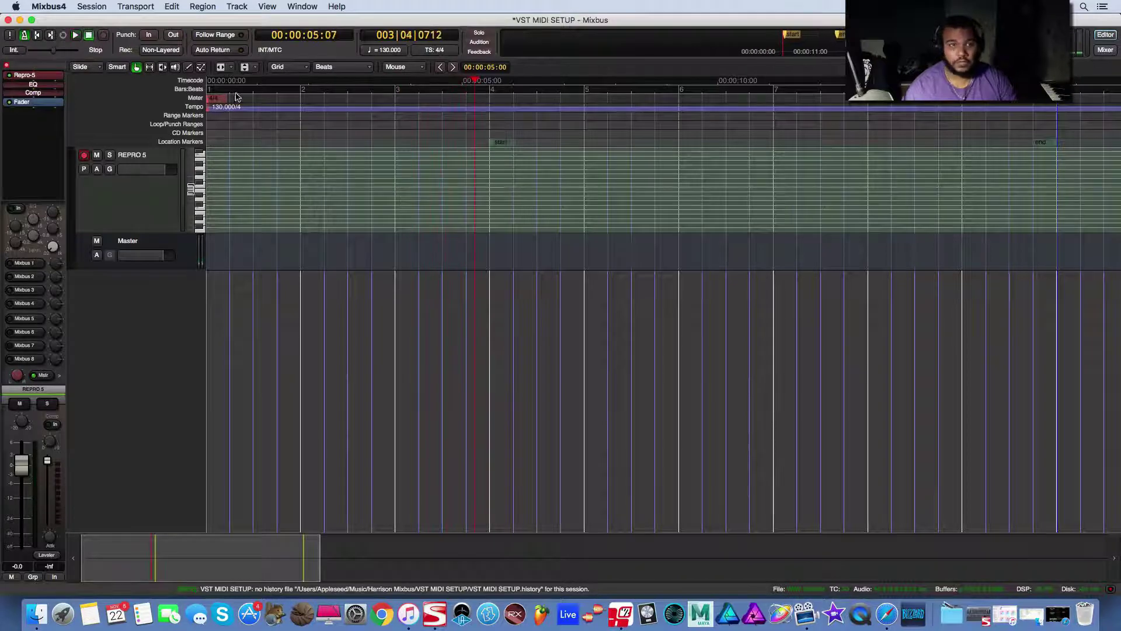
key(space)
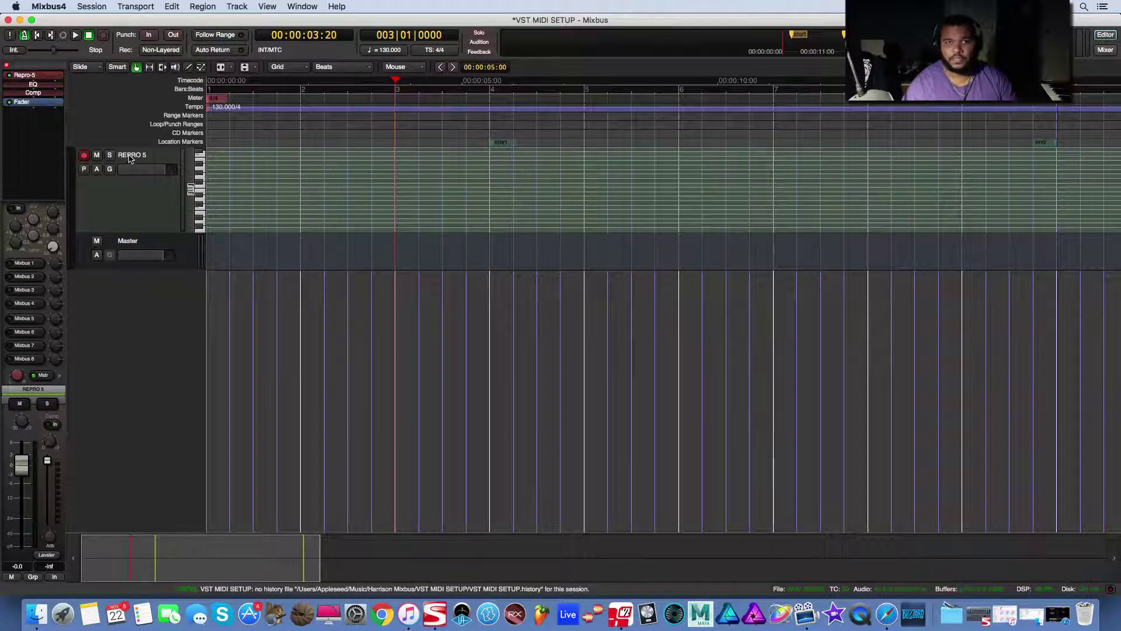
- Record the Repro-5 chord part as a MIDI region on REPRO 5 from bar 3 to about bar 6
click(101, 38)
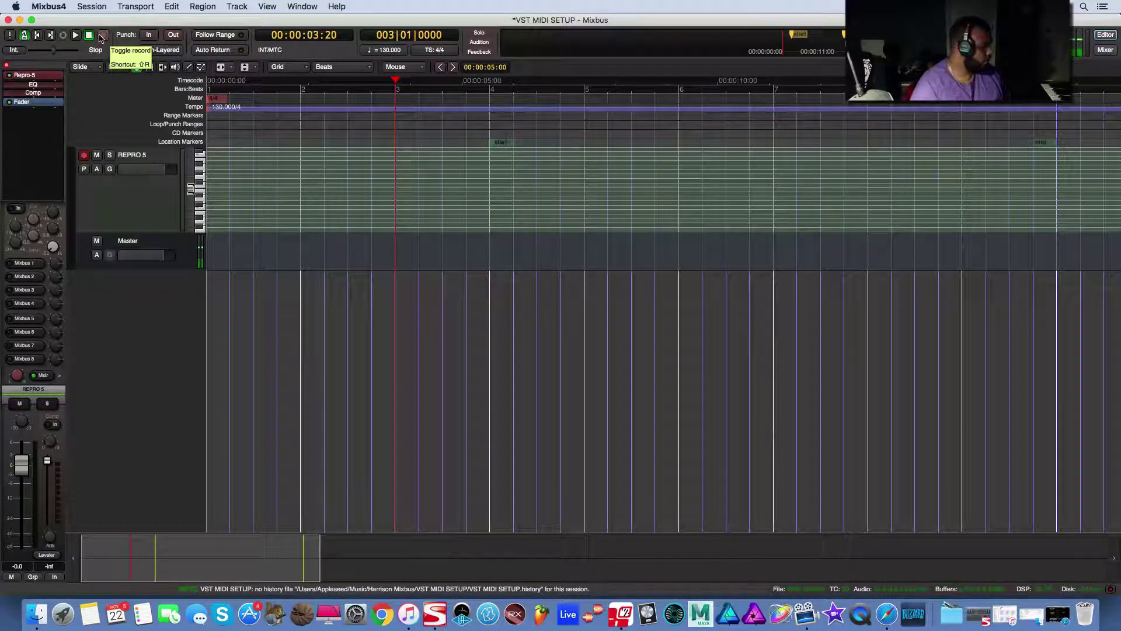
key(space)
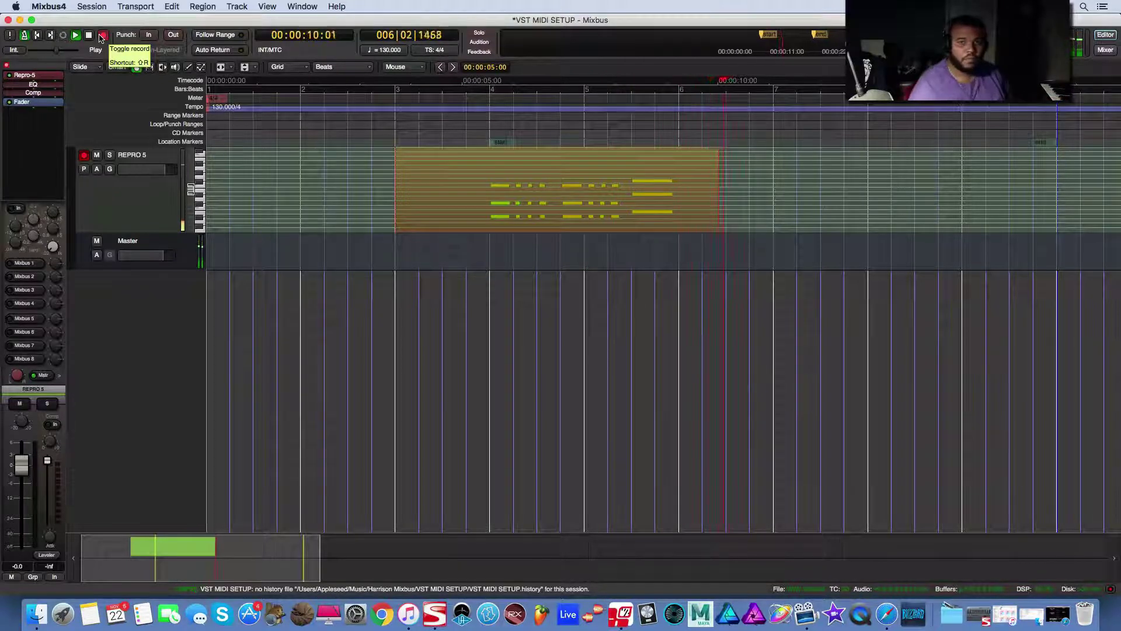
click(100, 37)
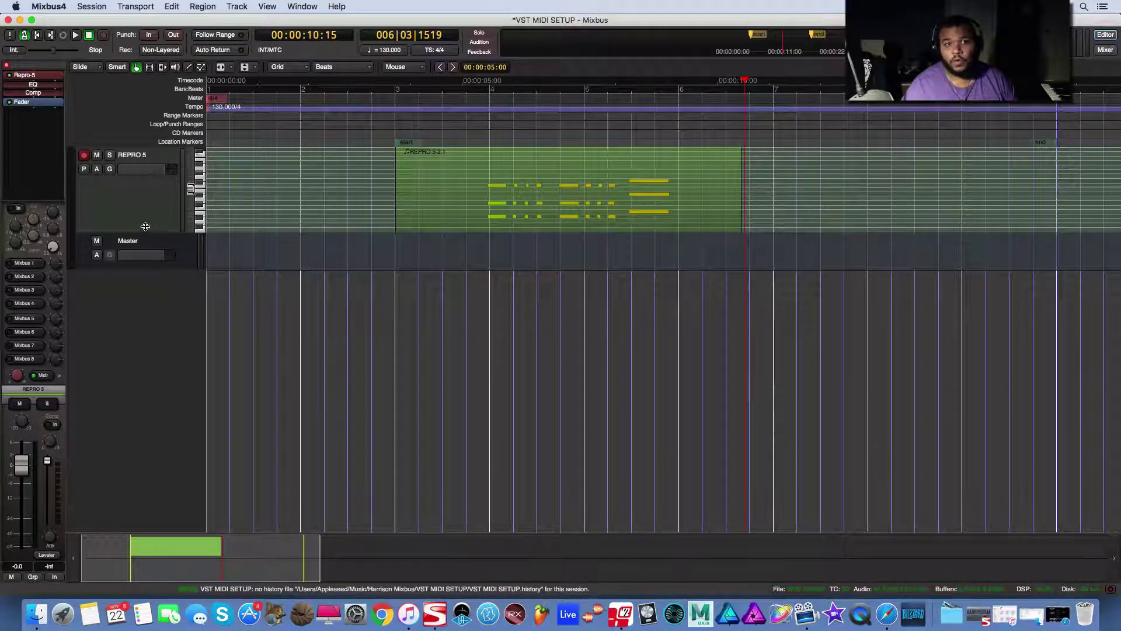
- Enlarge the REPRO 5 track and marquee-select all recorded chord notes with the Internal Edit tool
drag(145, 226, 146, 284)
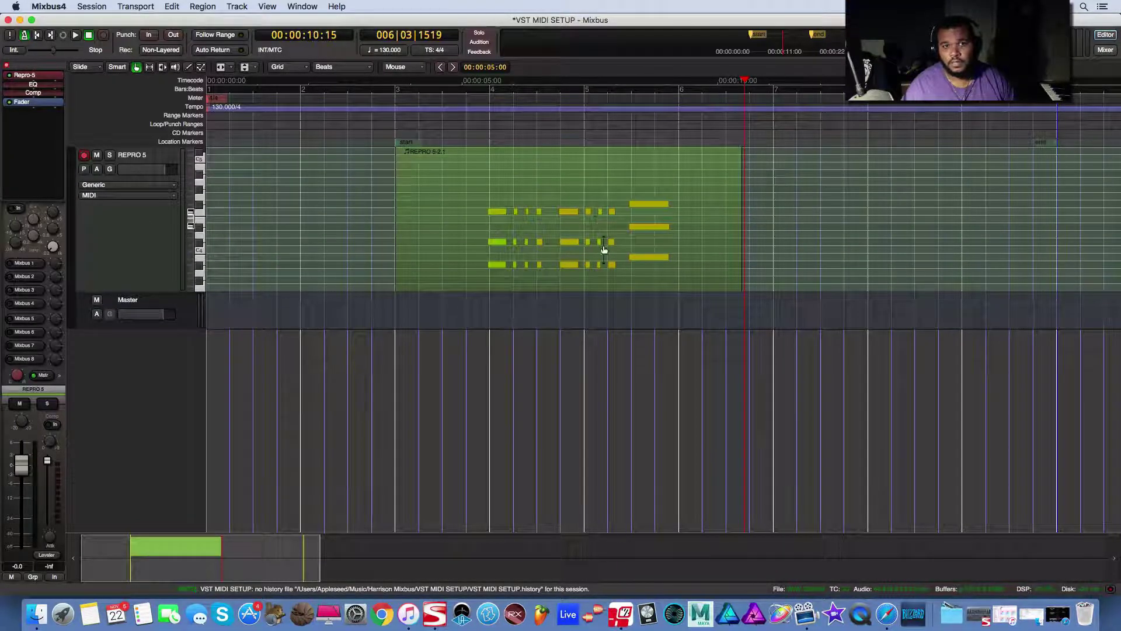
click(201, 66)
drag(693, 180, 493, 326)
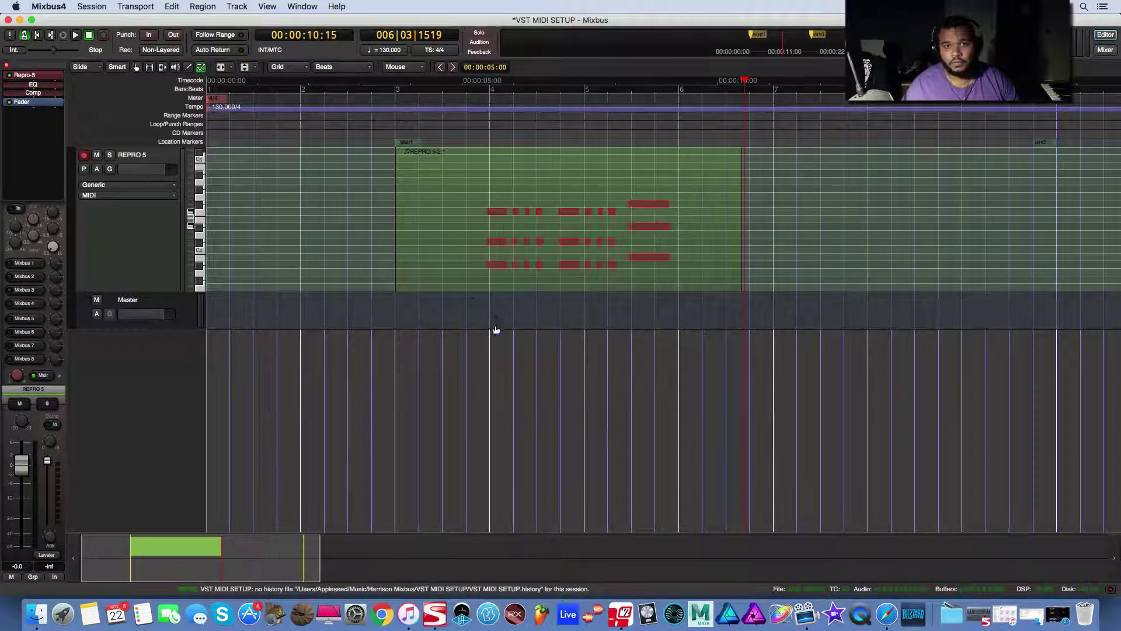
- Quantize the selected notes with note starts snapped to Beats/2
right_click(497, 210)
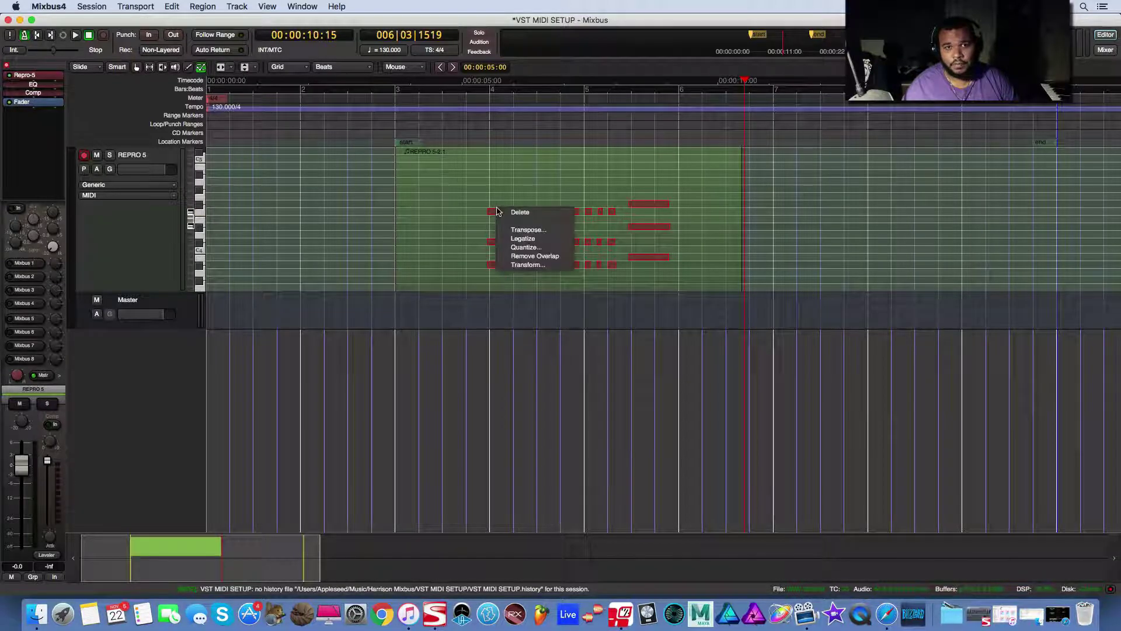
click(542, 247)
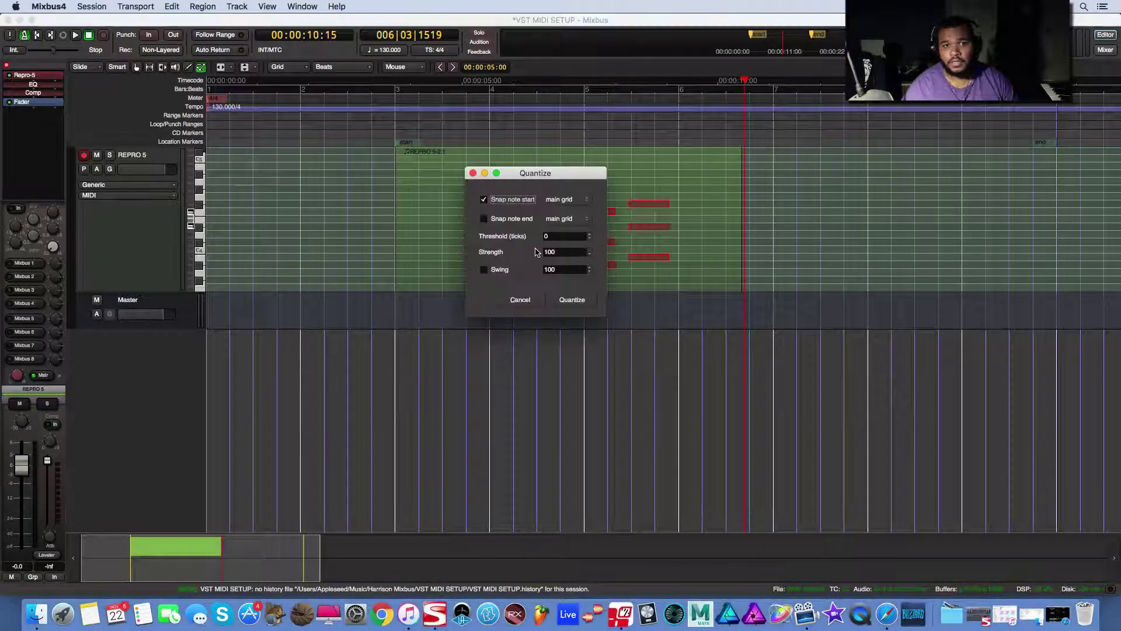
click(570, 201)
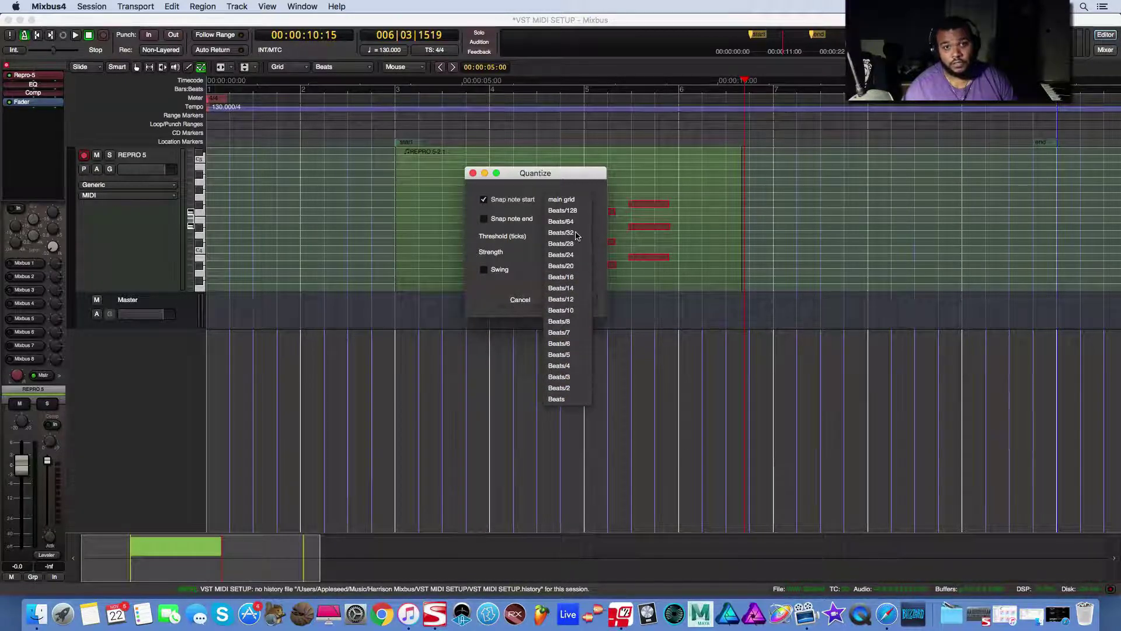
click(567, 388)
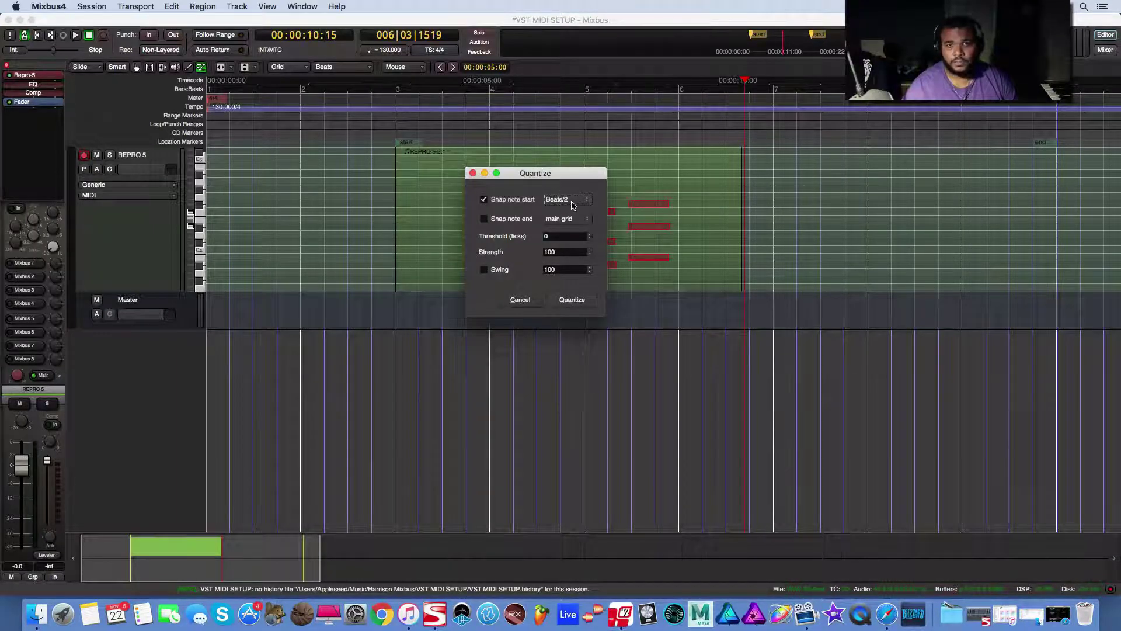
click(571, 299)
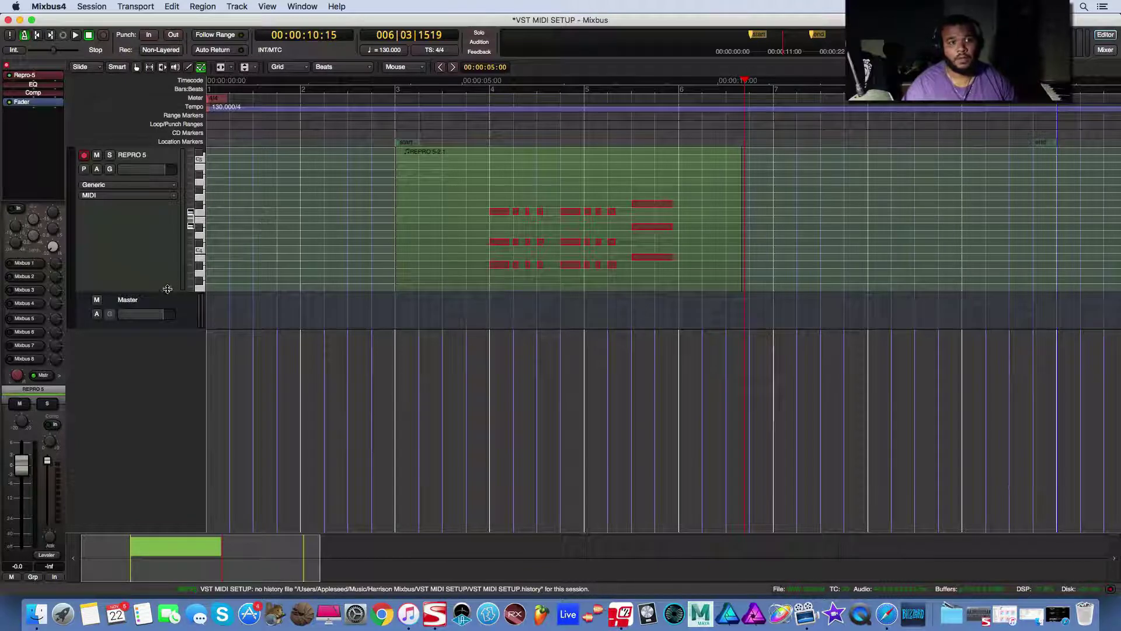
- Shrink the REPRO 5 track and trim the recorded region to span bars 4 to 6
drag(160, 290, 167, 224)
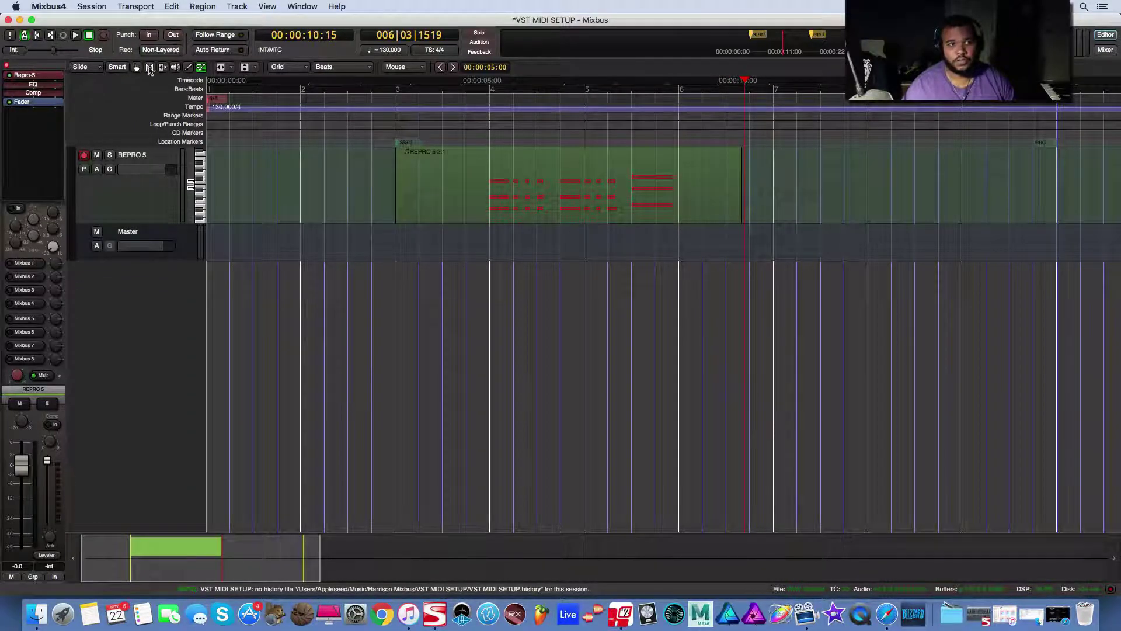
click(136, 67)
drag(407, 168, 491, 168)
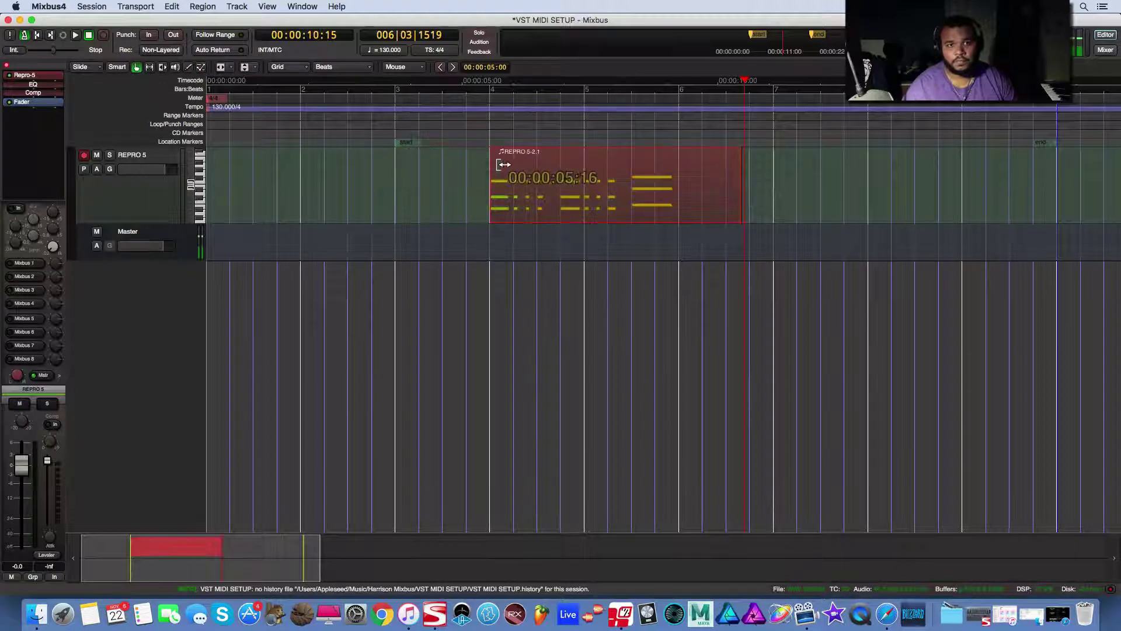
drag(734, 187, 679, 181)
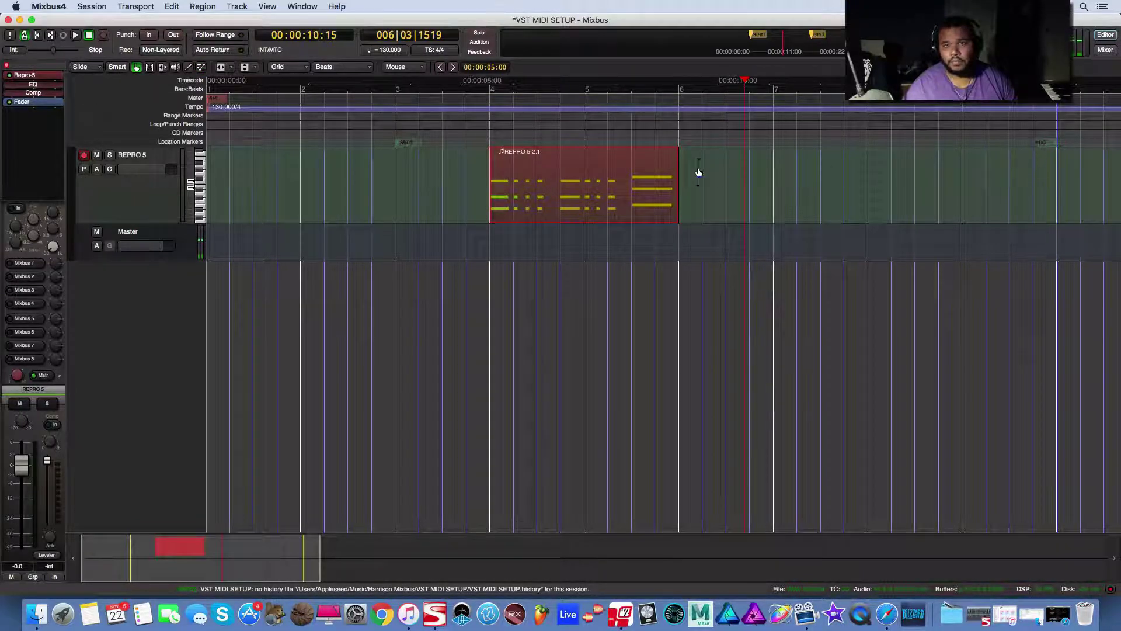
- Select the bar 4–6 range and set it as the loop range
click(149, 67)
drag(677, 166, 490, 178)
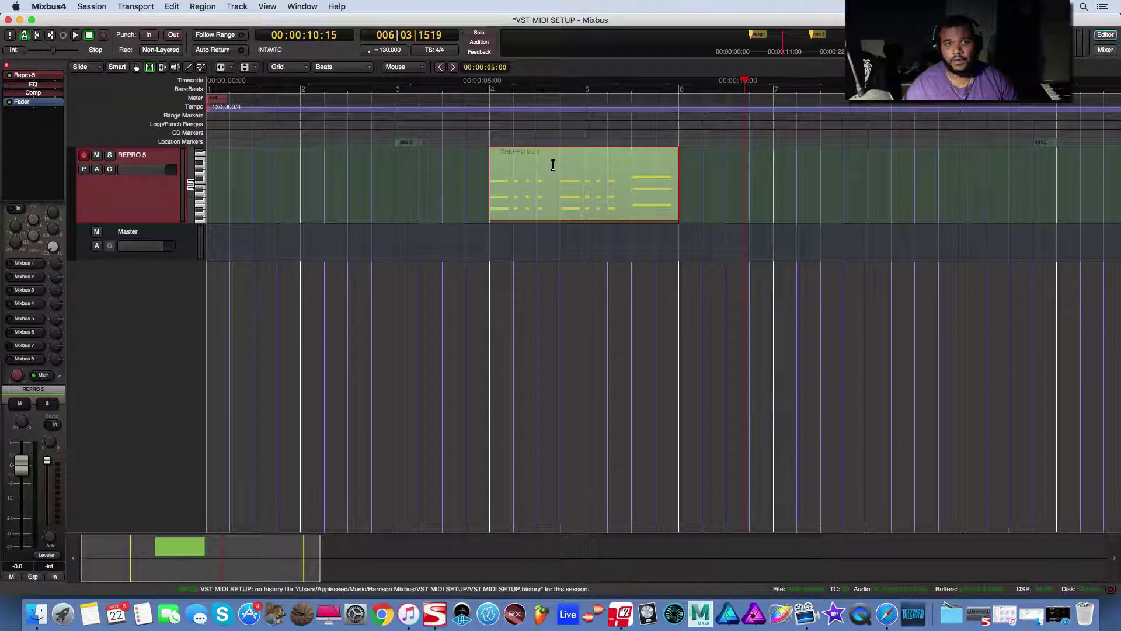
right_click(553, 165)
click(587, 178)
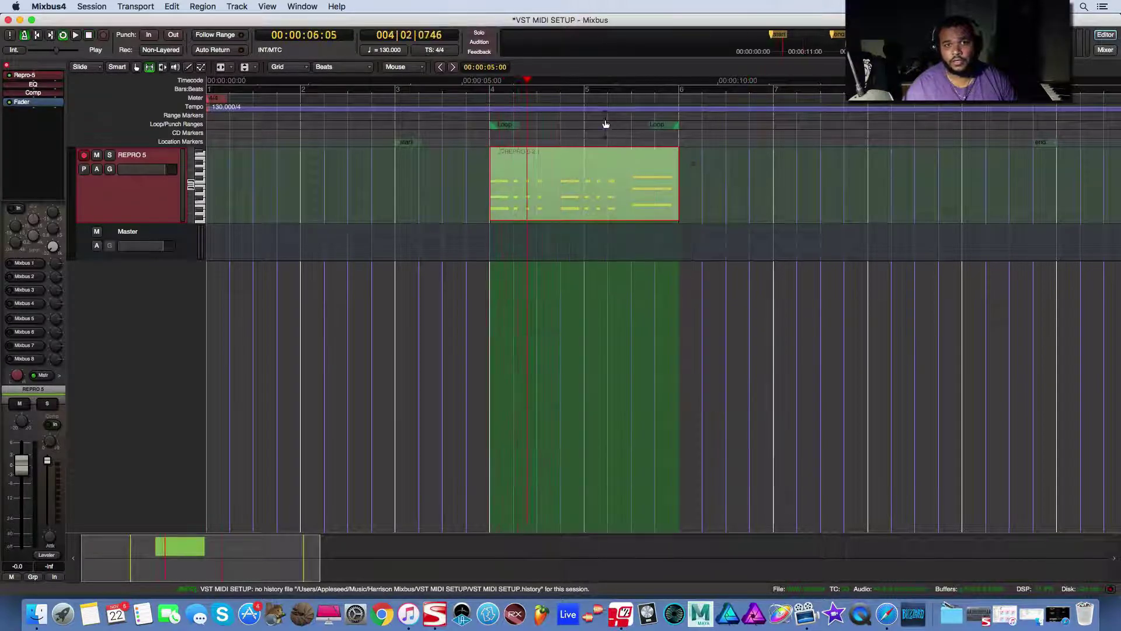
key(space)
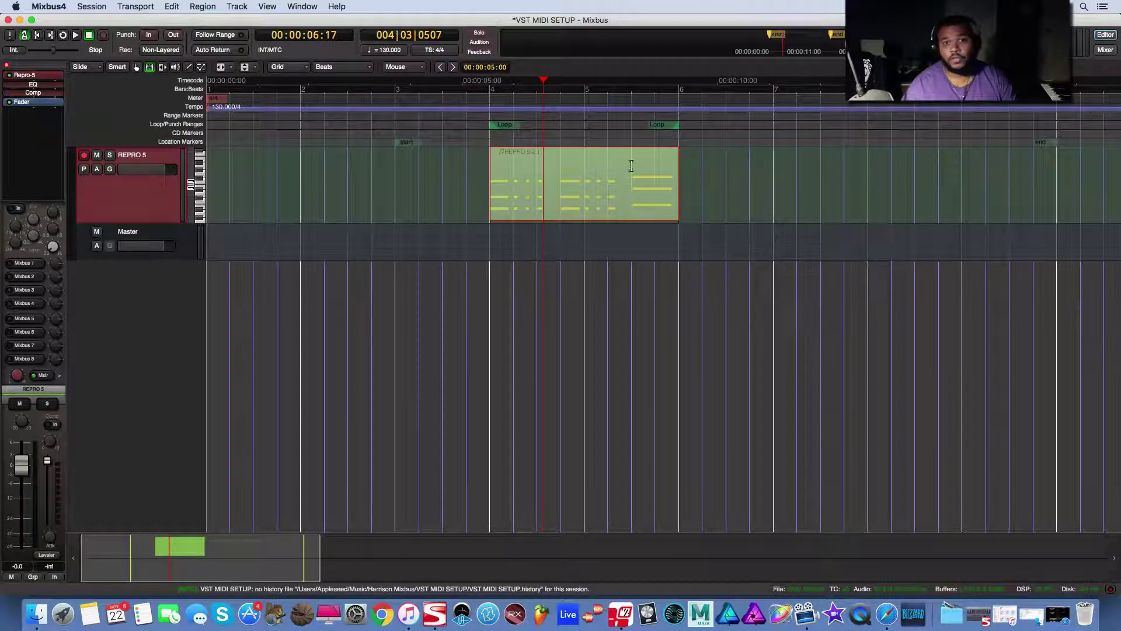
- Copy the region to start at bar 6 and extend the loop end to cover the copy
click(137, 67)
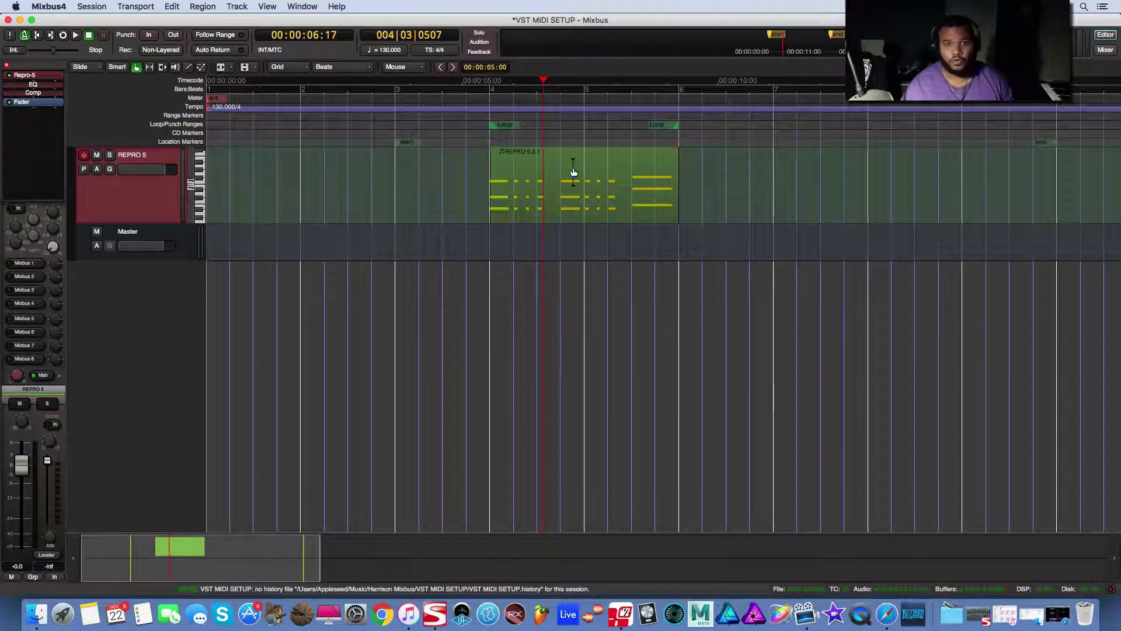
drag(573, 167, 790, 195)
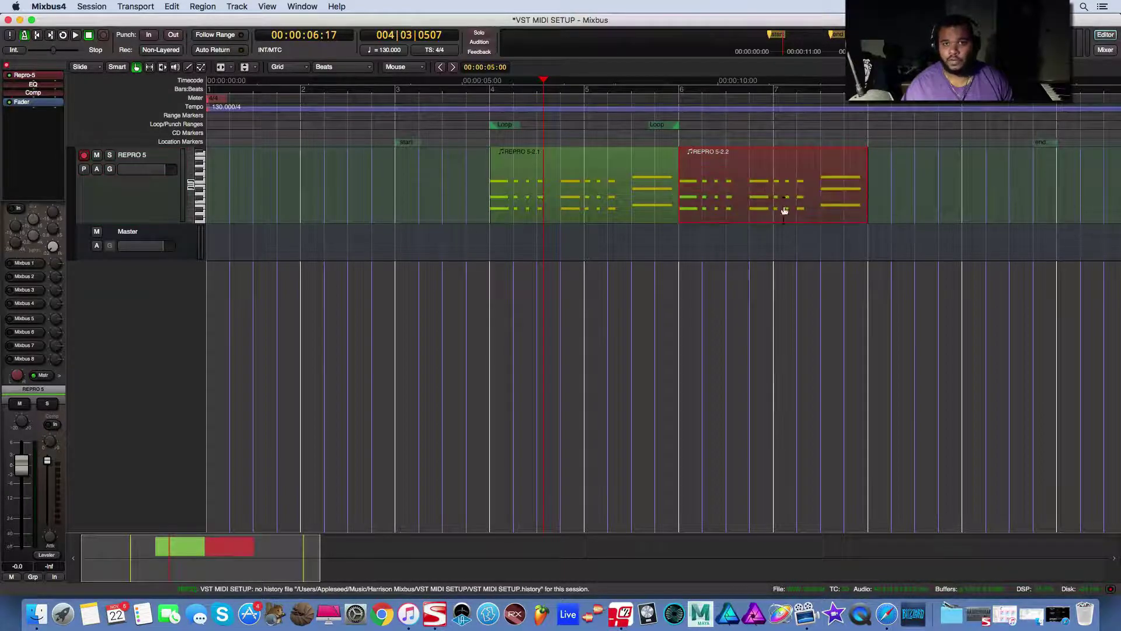
drag(664, 124, 853, 124)
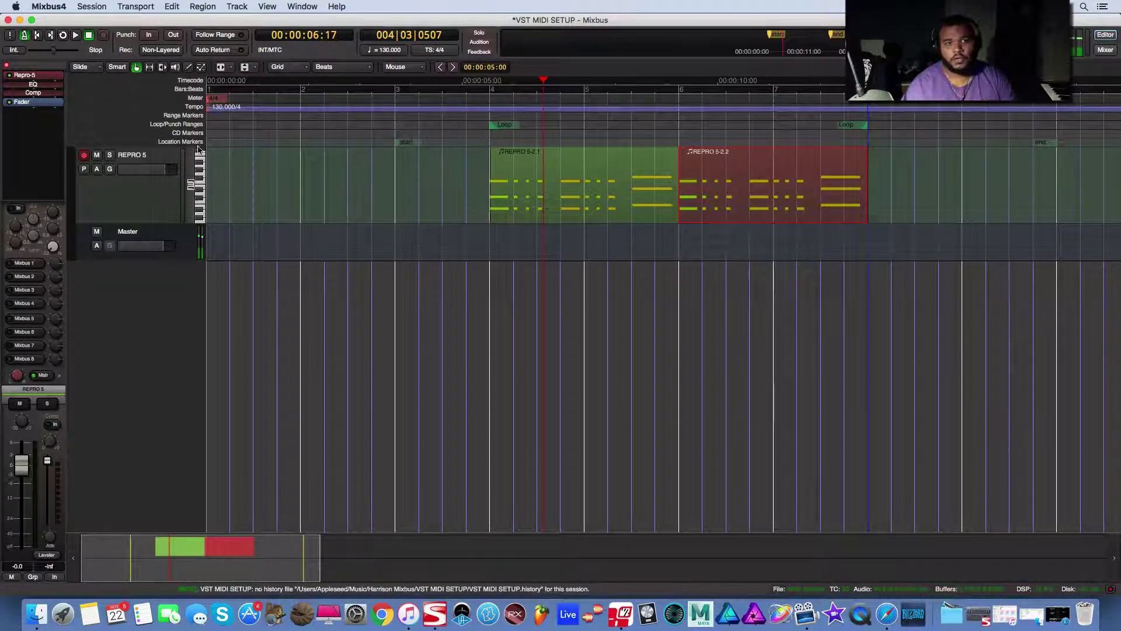
- Add a new location marker at bar 4, where the first MIDI region starts
right_click(487, 142)
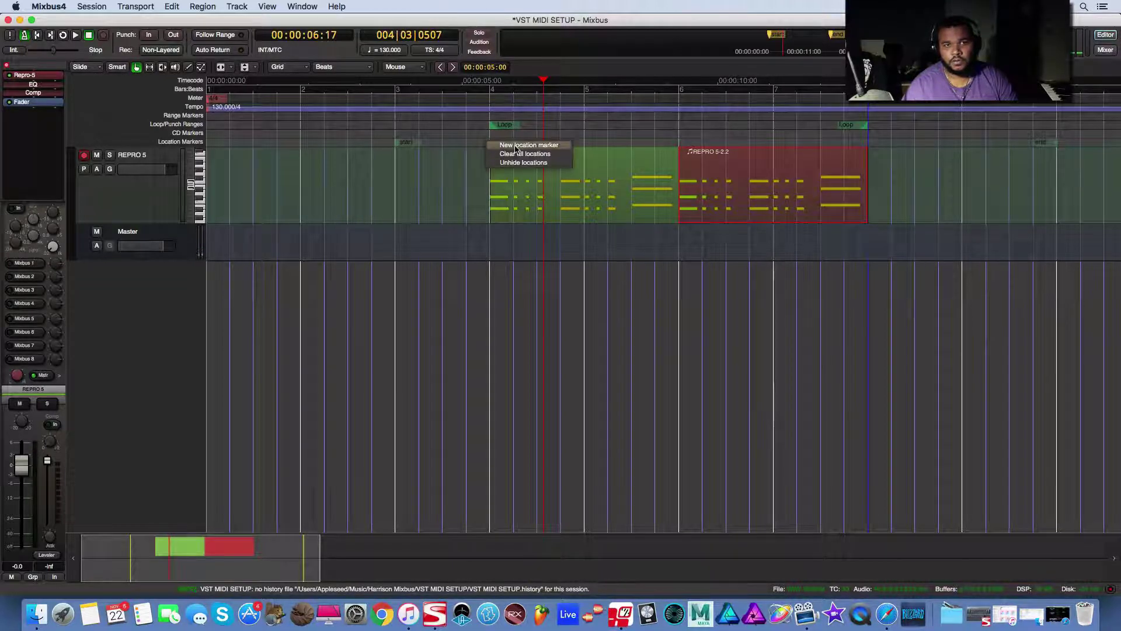
click(505, 146)
click(503, 147)
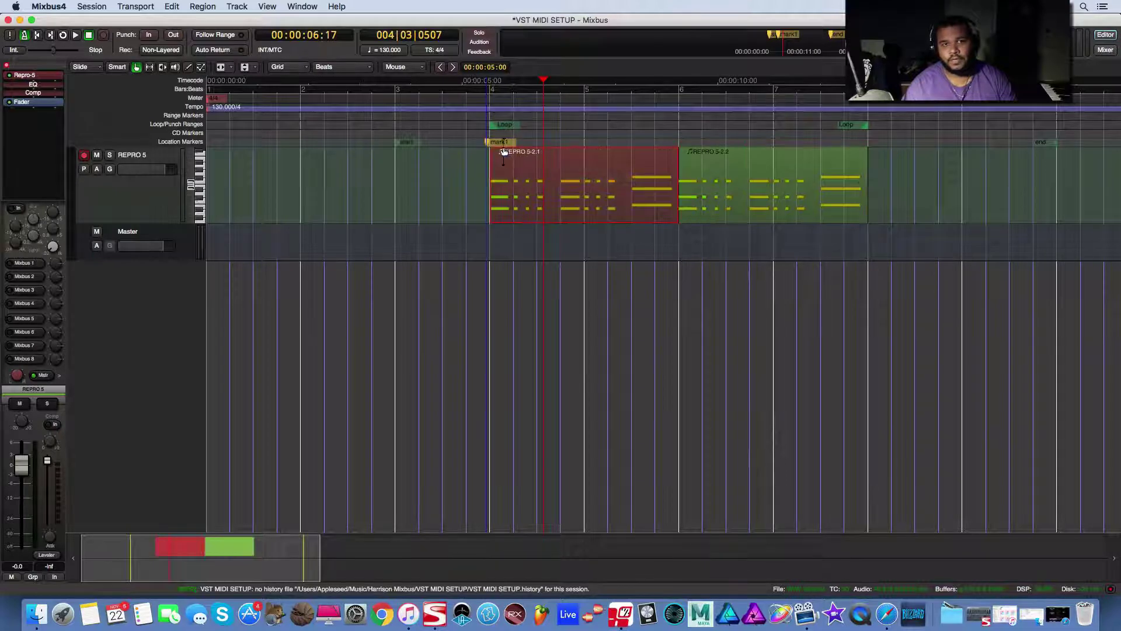
click(500, 142)
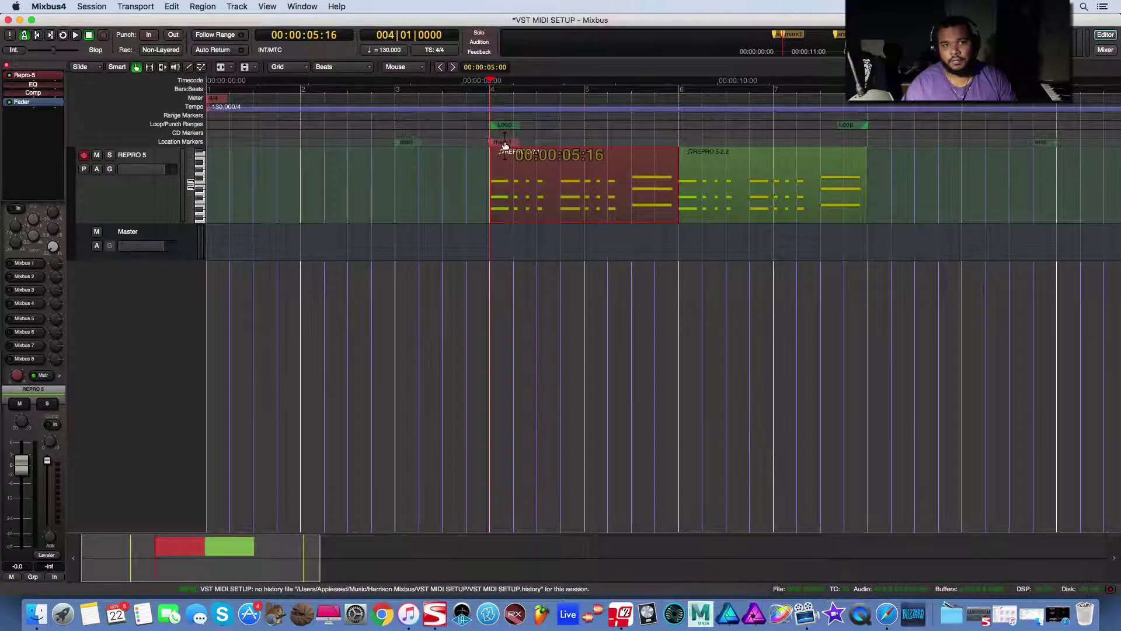
- Rename the new marker to DROP and start playback from it
double_click(504, 140)
text(D)
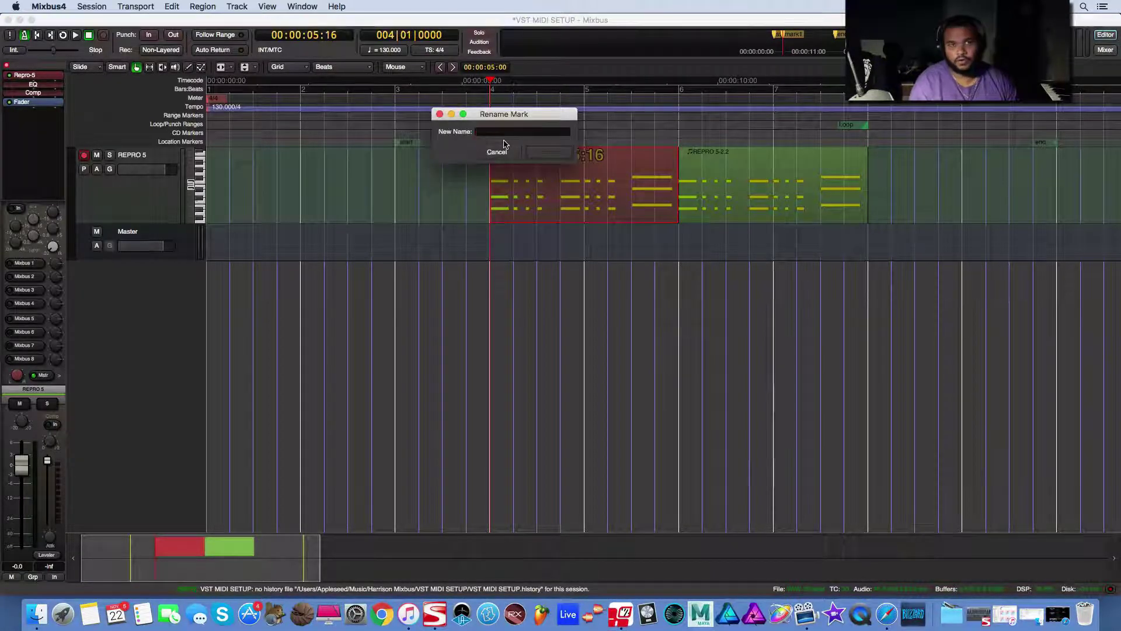
text(ROP)
key(Return)
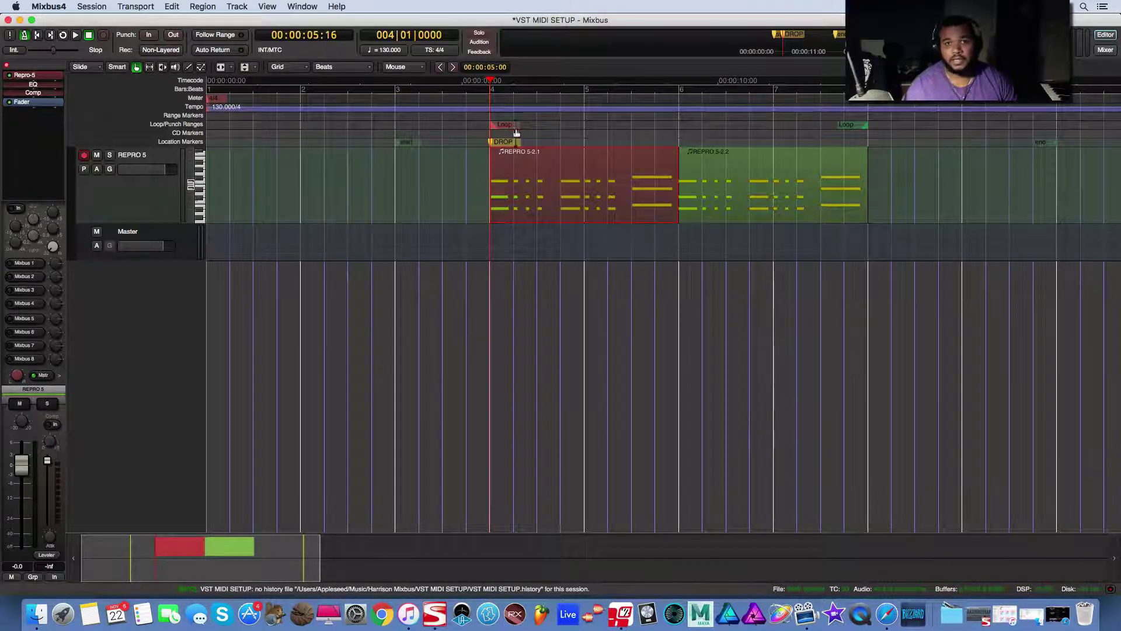
click(64, 37)
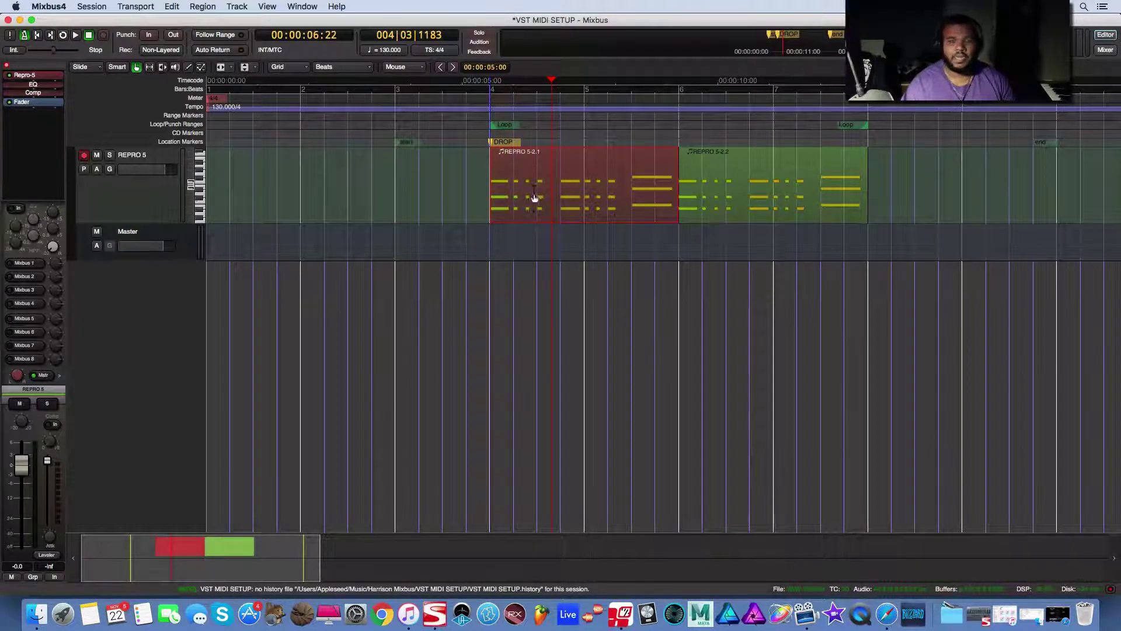
- Disarm REPRO 5 recording and audition the bar 4–8 loop twice, stopping at bar 6
click(87, 156)
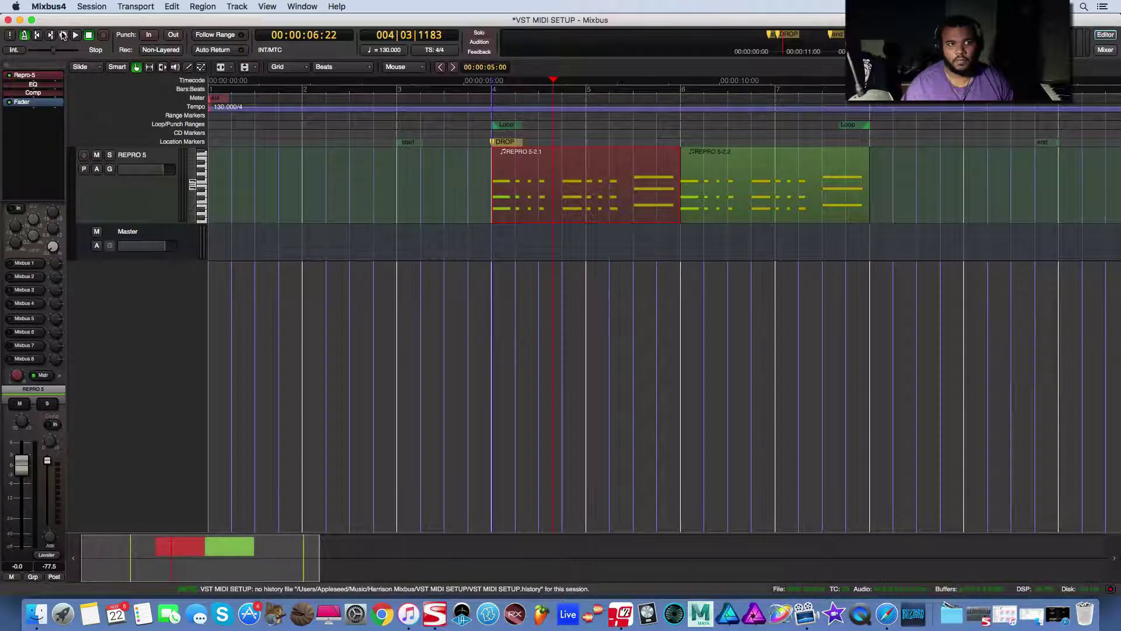
click(63, 35)
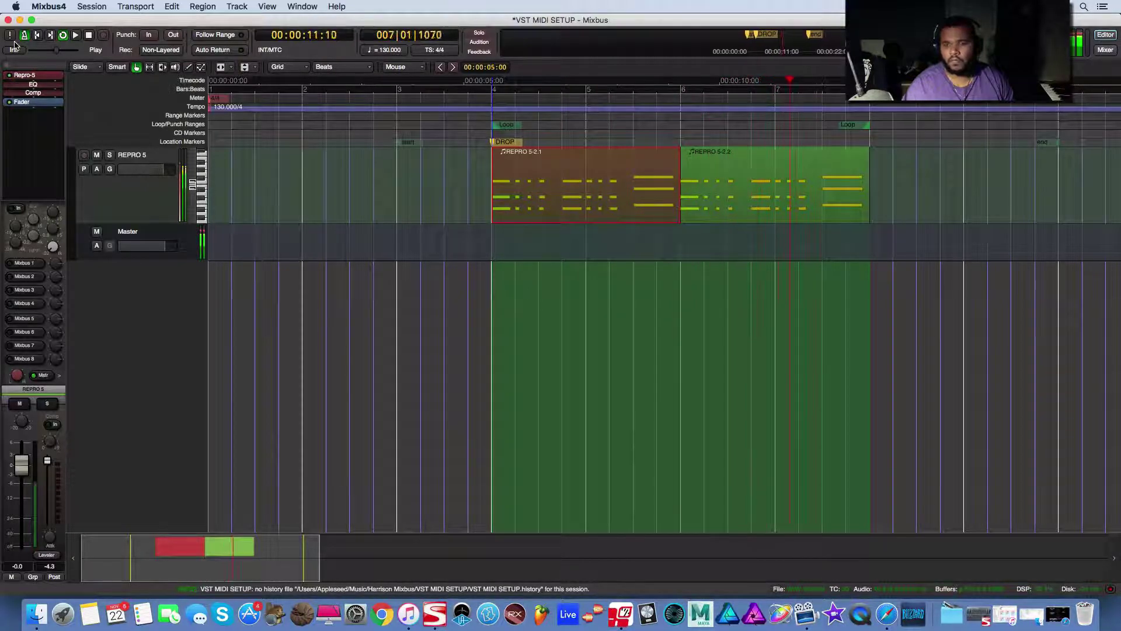
key(space)
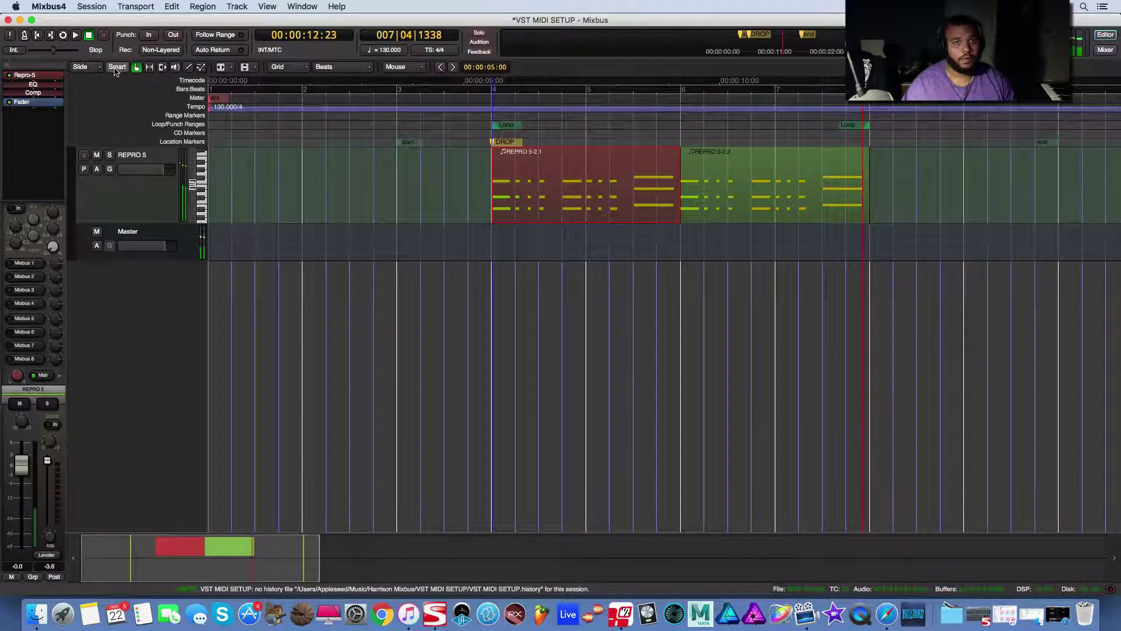
click(64, 37)
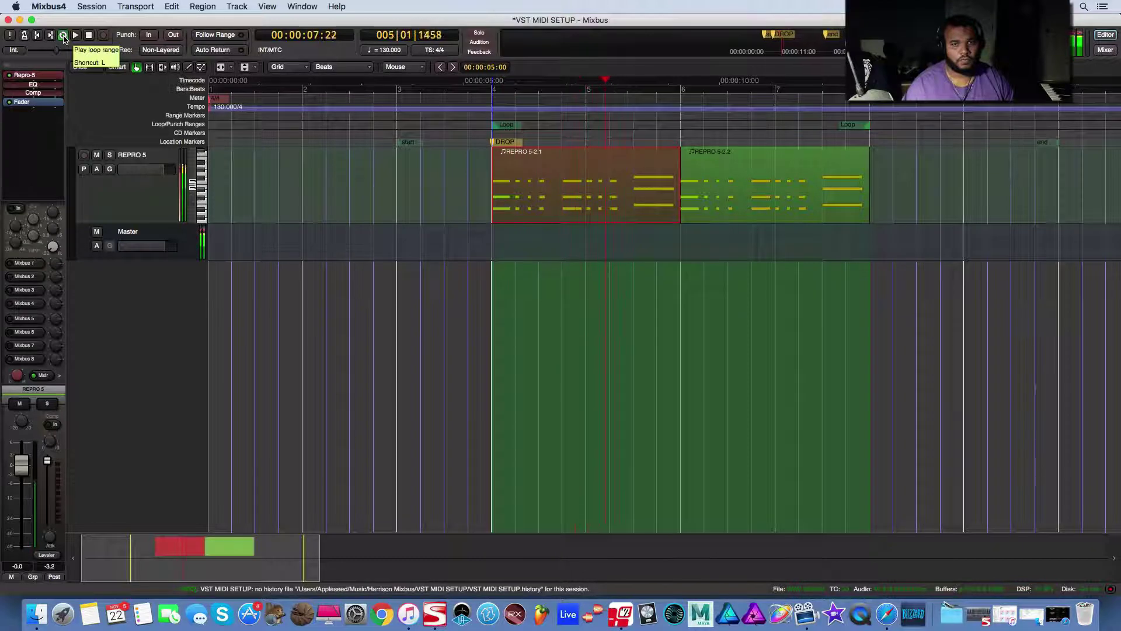
click(64, 36)
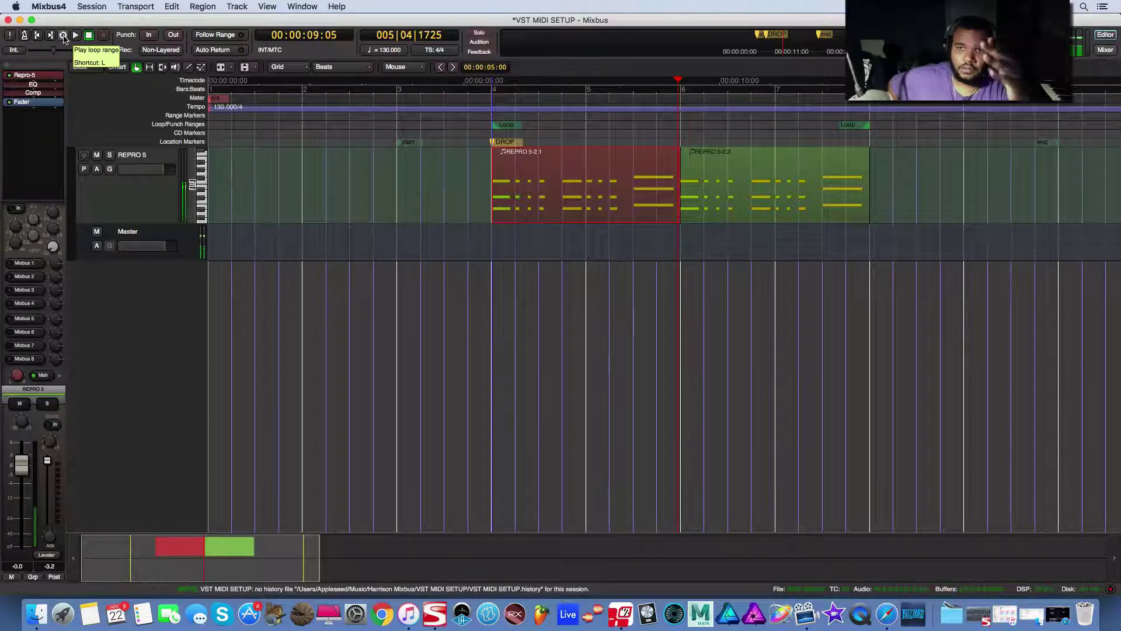
click(1112, 52)
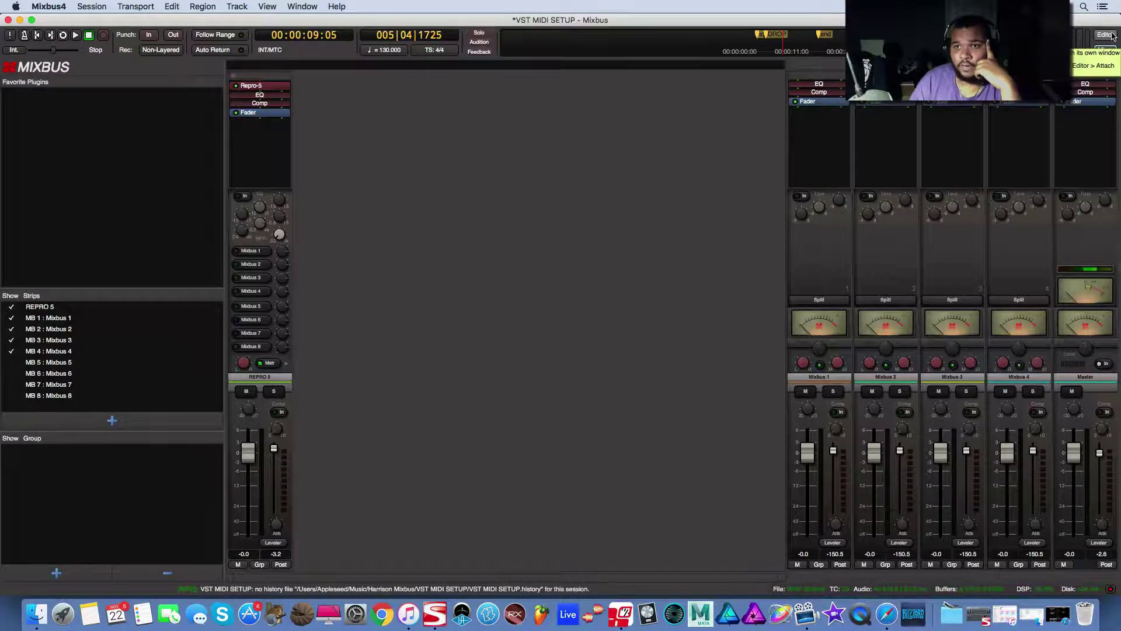
click(1105, 35)
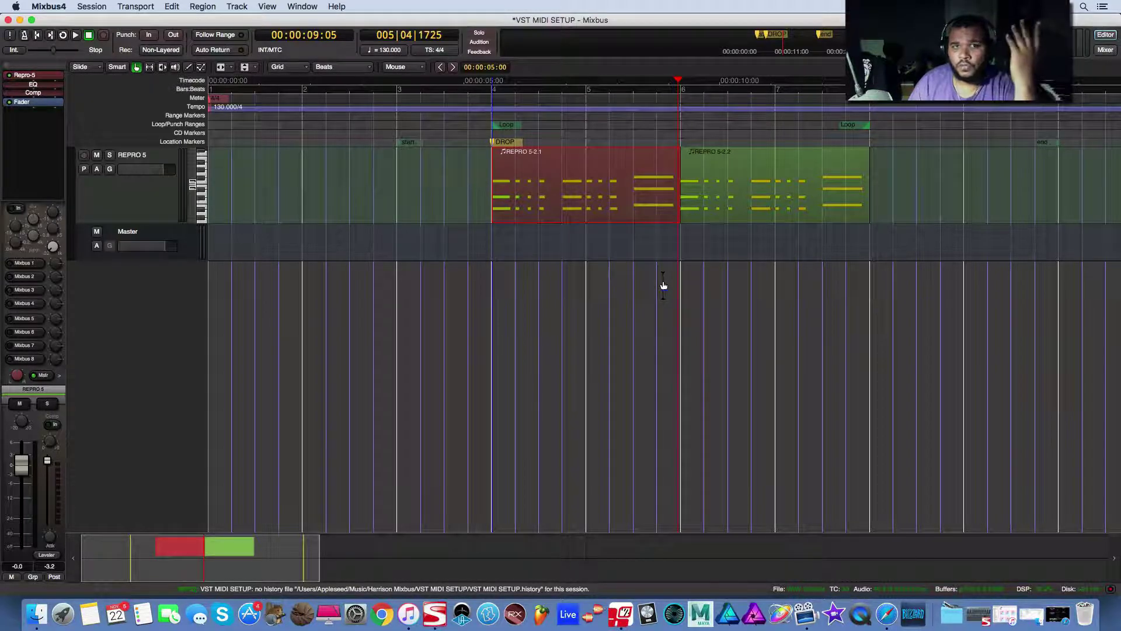
- Frame the two REPRO 5 regions (bars 4–8) with the session start/end markers and loop range
drag(1050, 139, 887, 149)
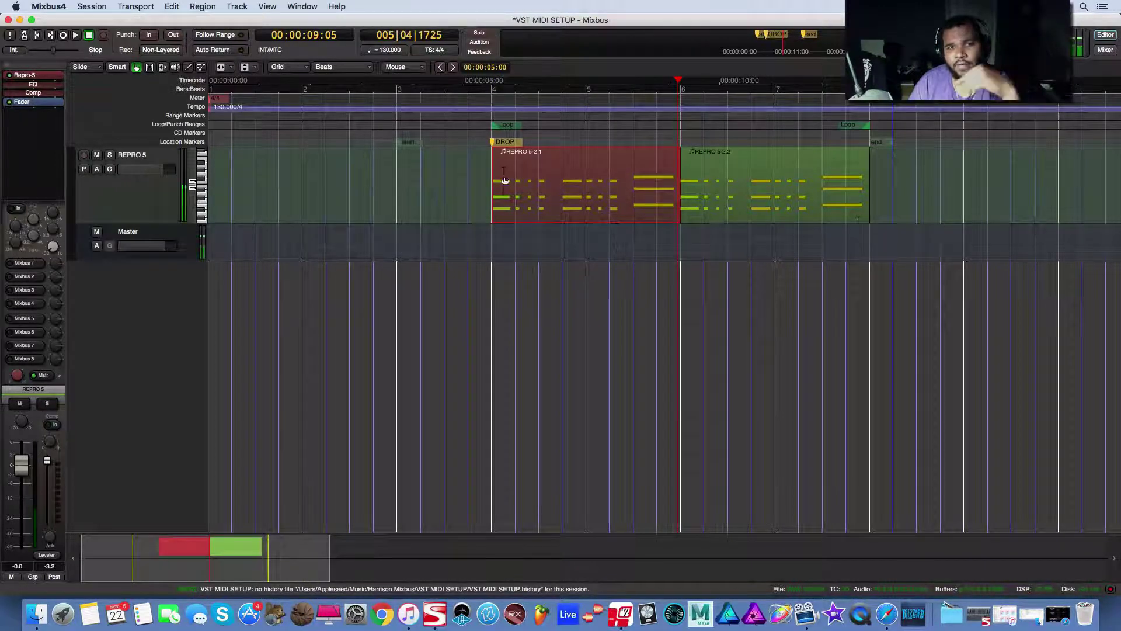
drag(408, 143, 467, 143)
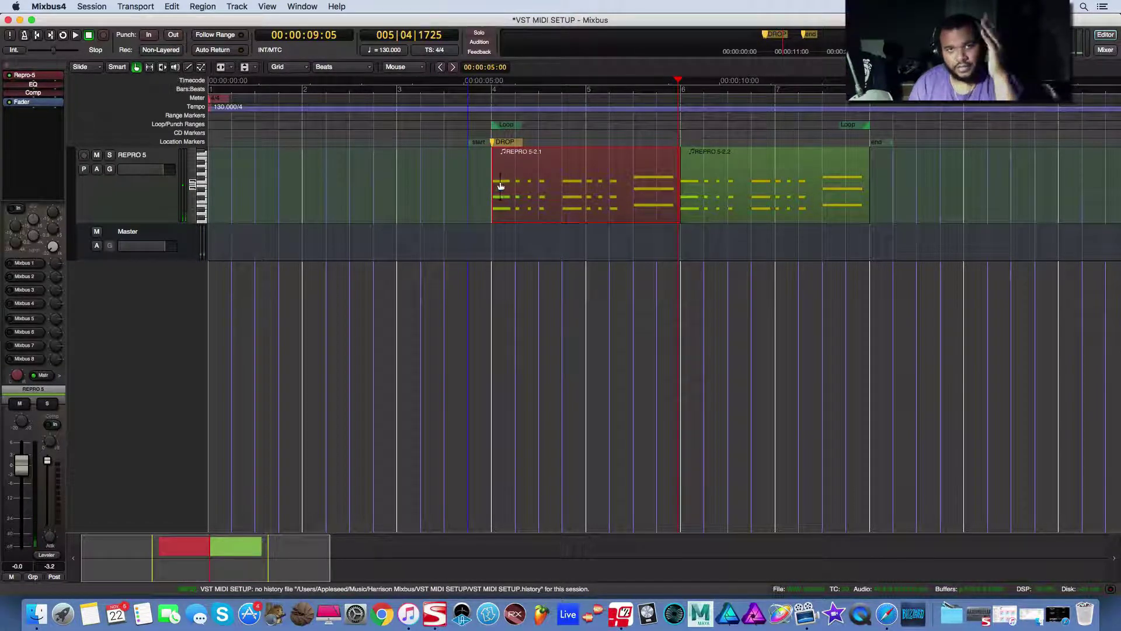
mouse_move(887, 142)
mouse_down()
mouse_move(924, 142)
mouse_move(878, 142)
mouse_move(892, 142)
mouse_up()
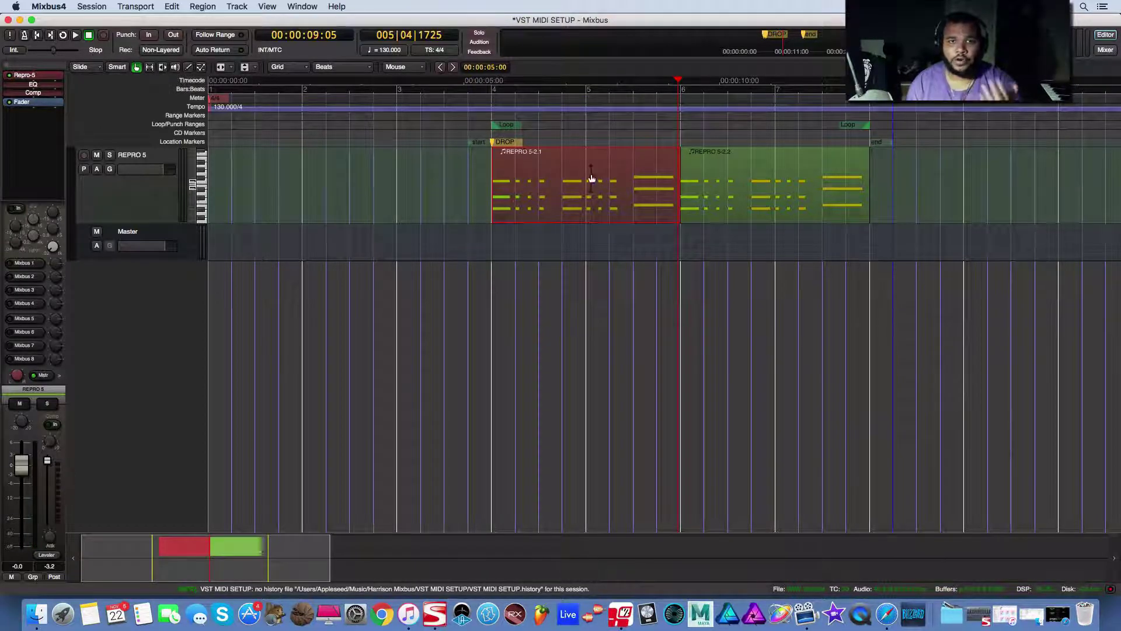
drag(489, 142, 475, 139)
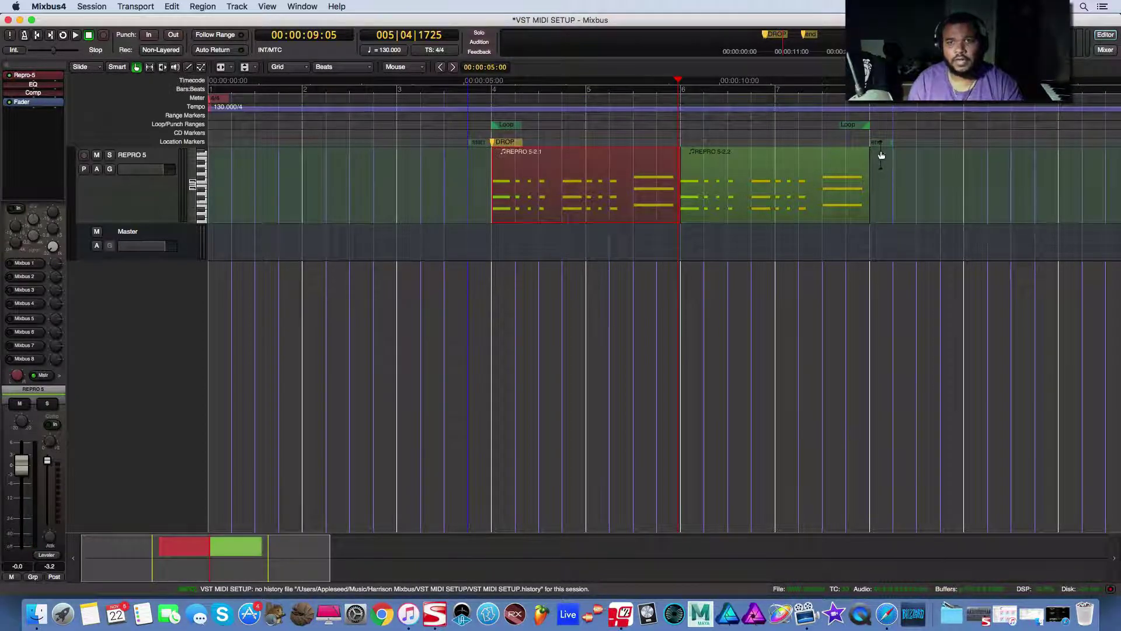
drag(880, 142, 888, 142)
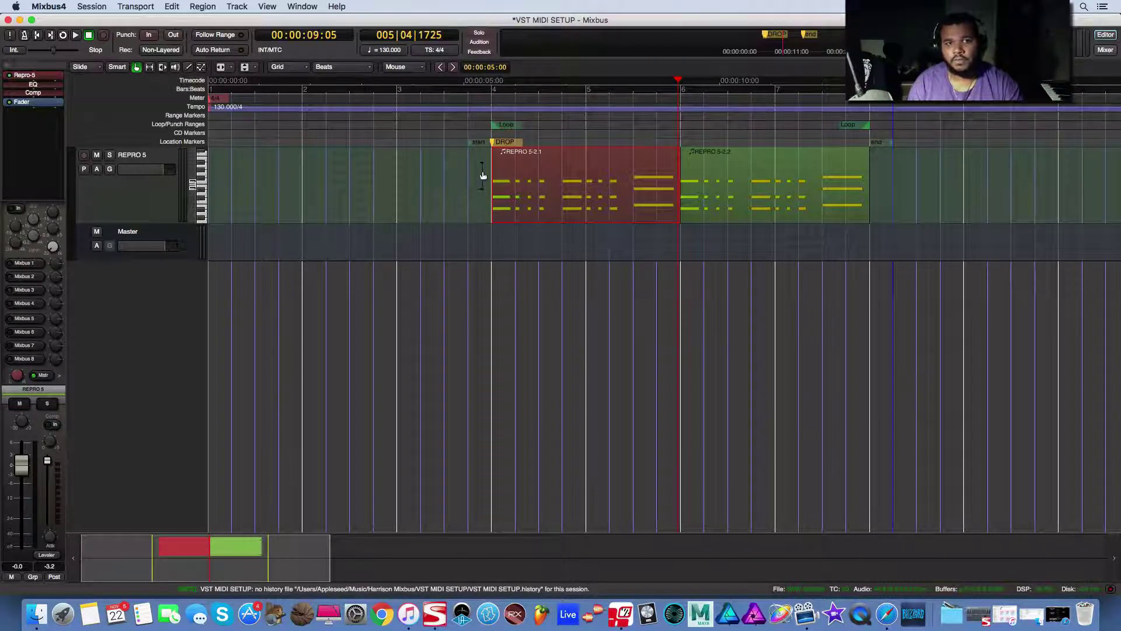
drag(509, 125, 489, 121)
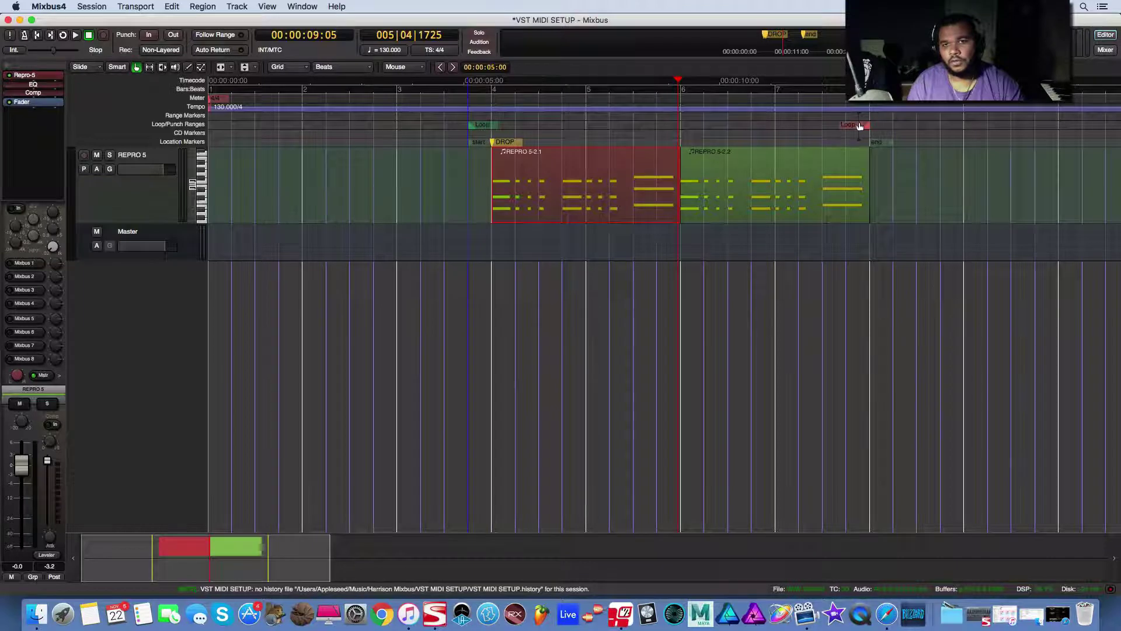
drag(858, 125, 871, 125)
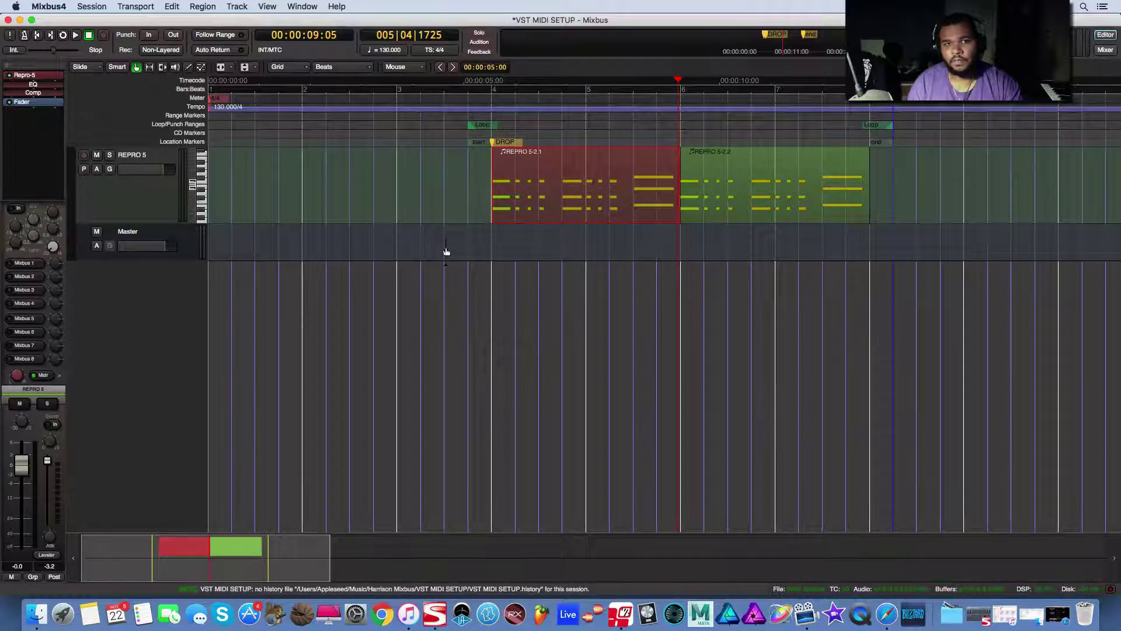
- Export the section as BRASS STAB_session.wav, then mute the REPRO 5 track
click(48, 6)
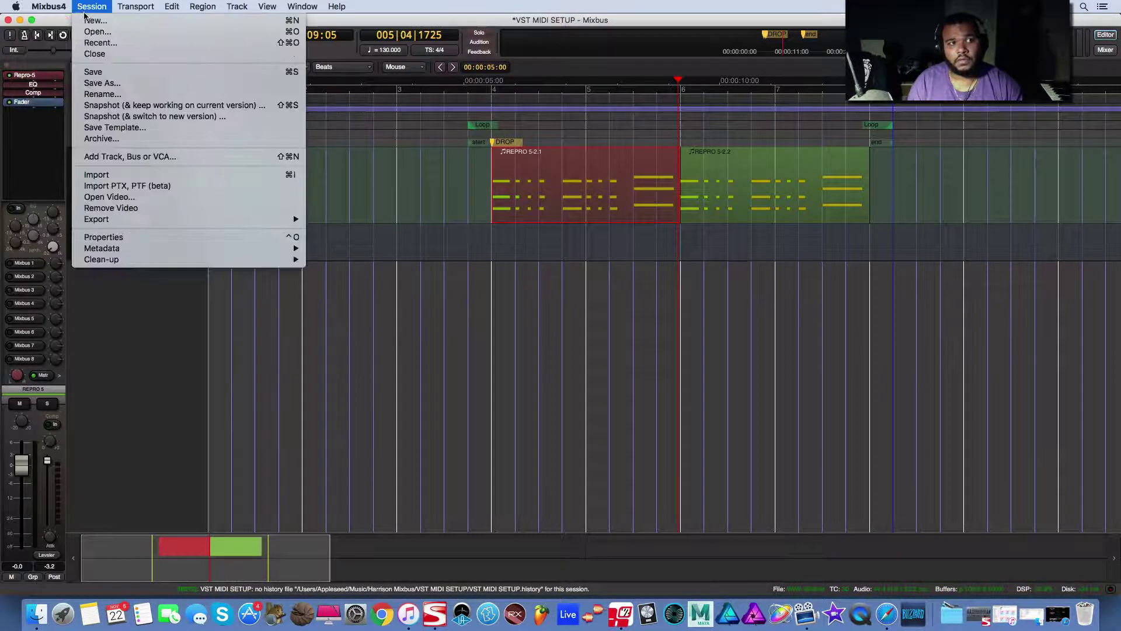
mouse_move(187, 223)
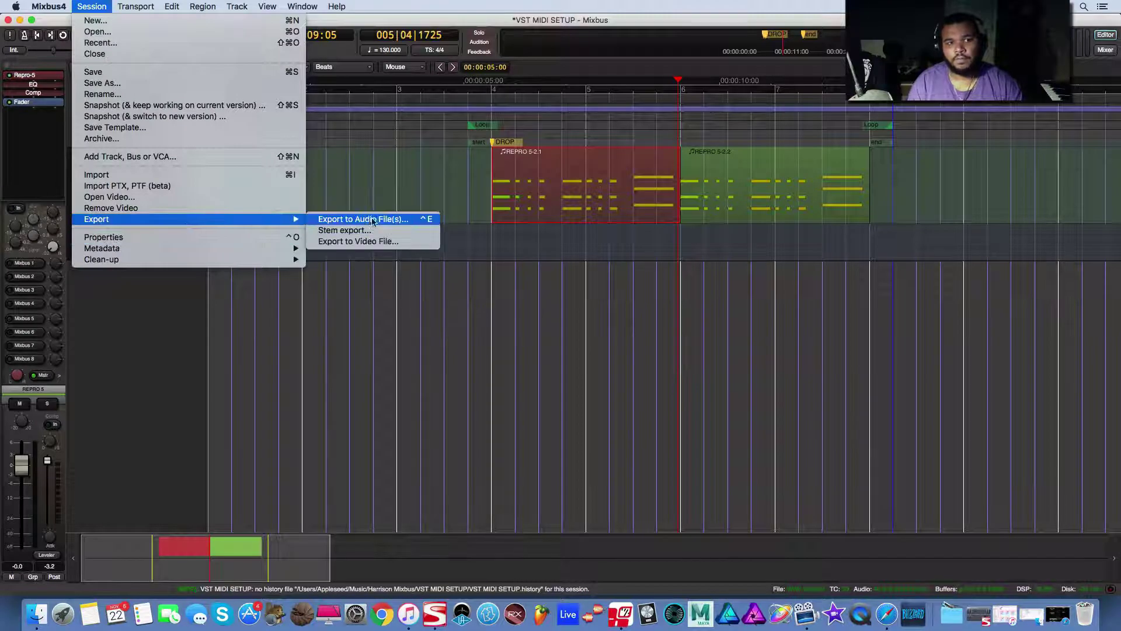
click(427, 219)
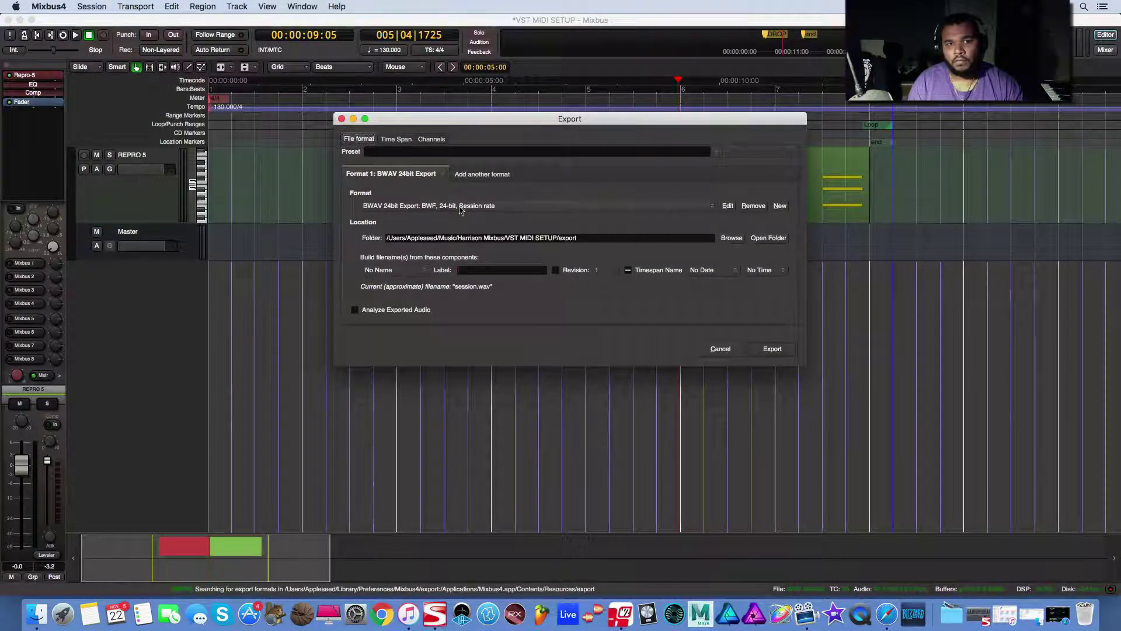
click(480, 271)
text(BRAS)
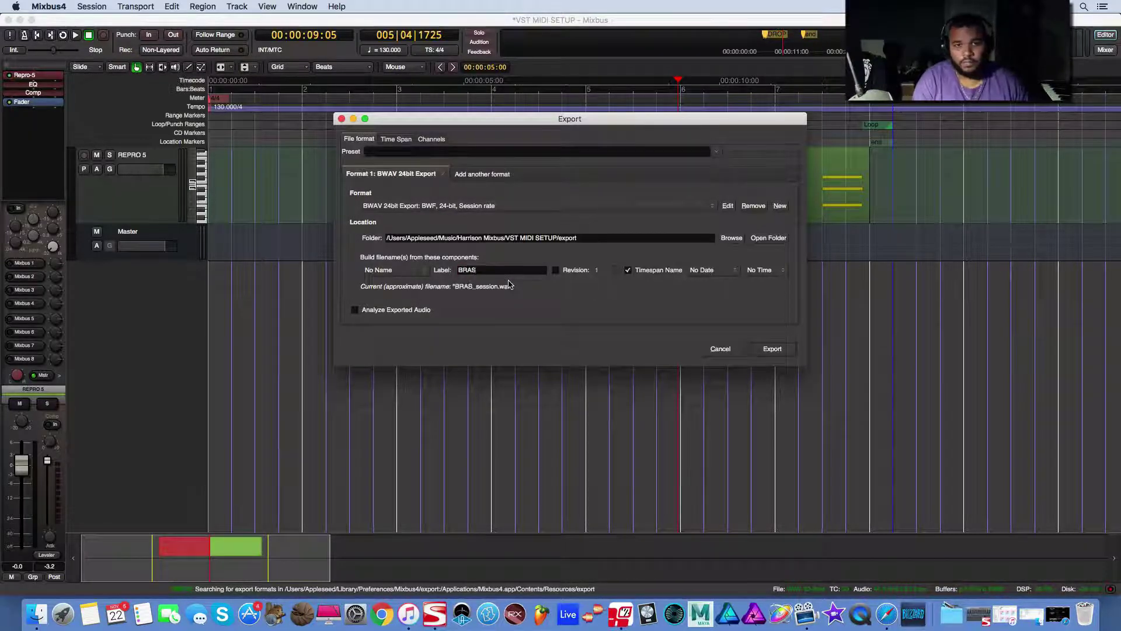
text(S STAB)
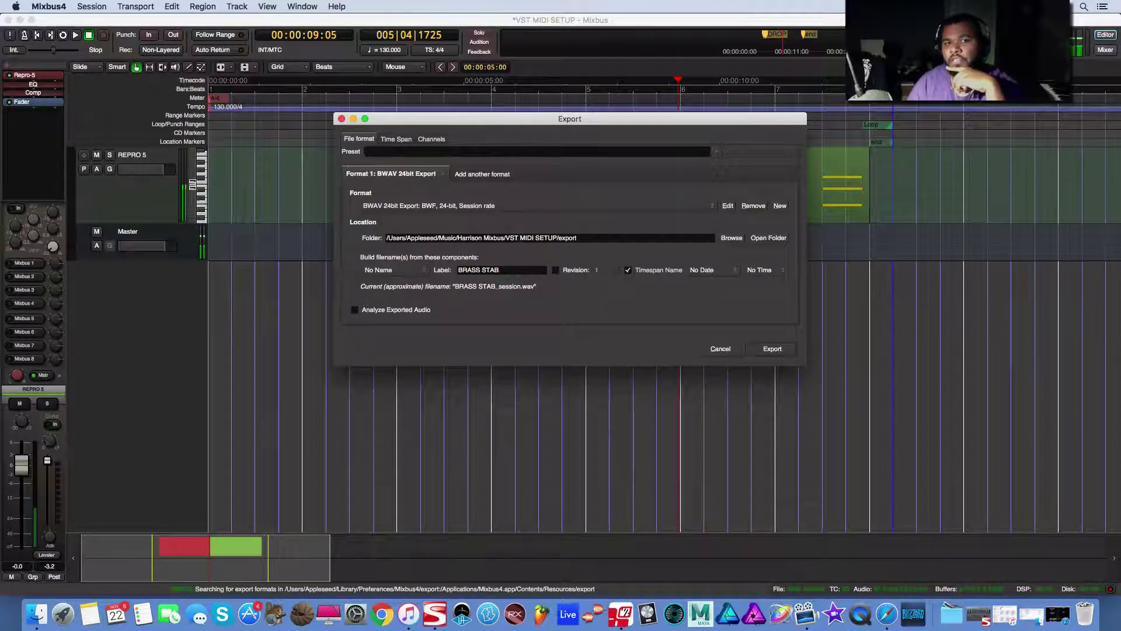
click(772, 349)
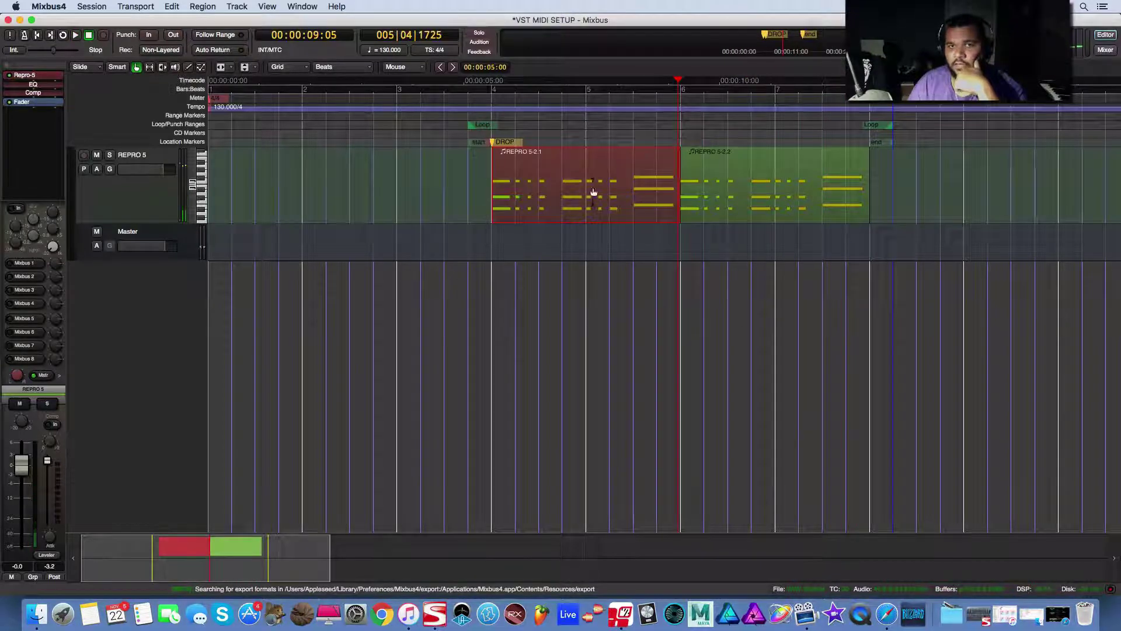
click(97, 155)
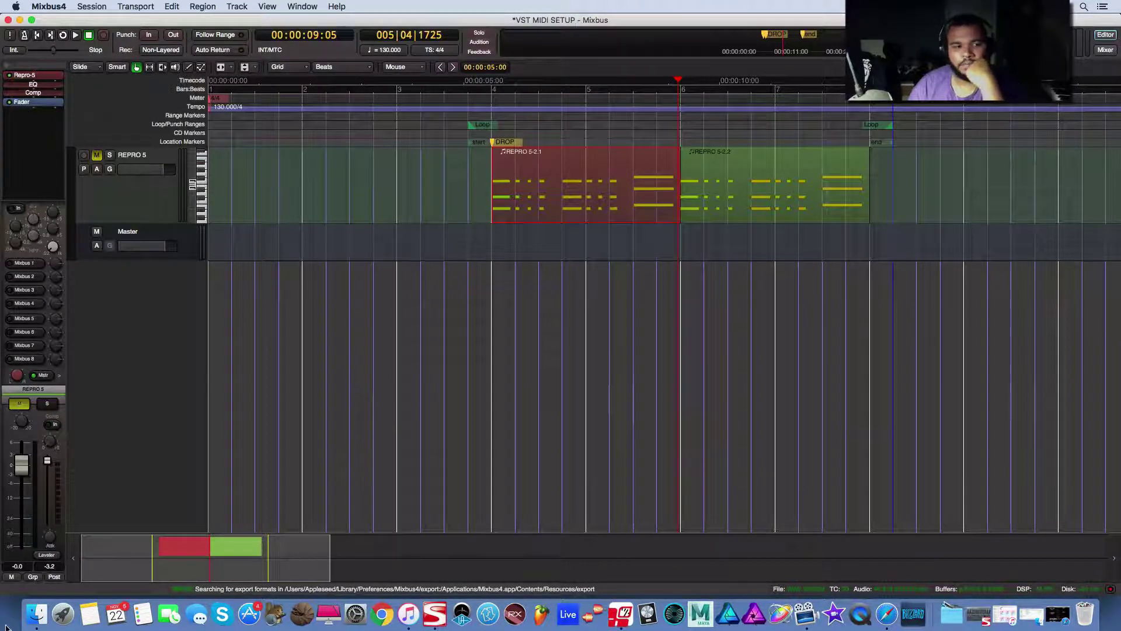
- Drag BRASS STAB_session.wav from Finder's VST MIDI SETUP export folder onto the Mixbus timeline
click(39, 614)
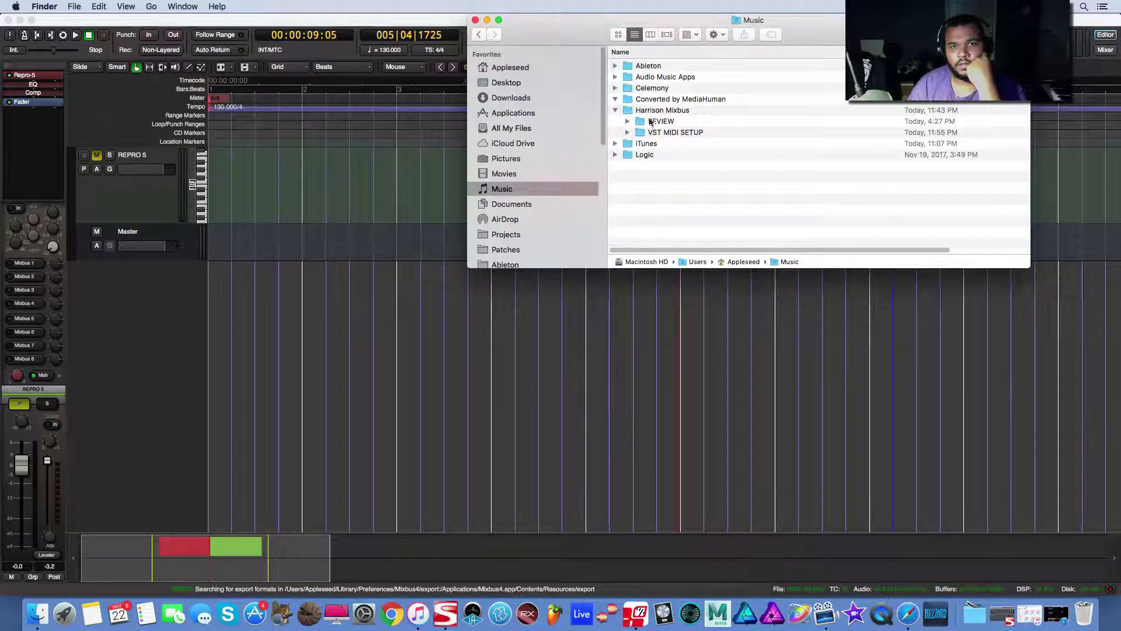
click(671, 112)
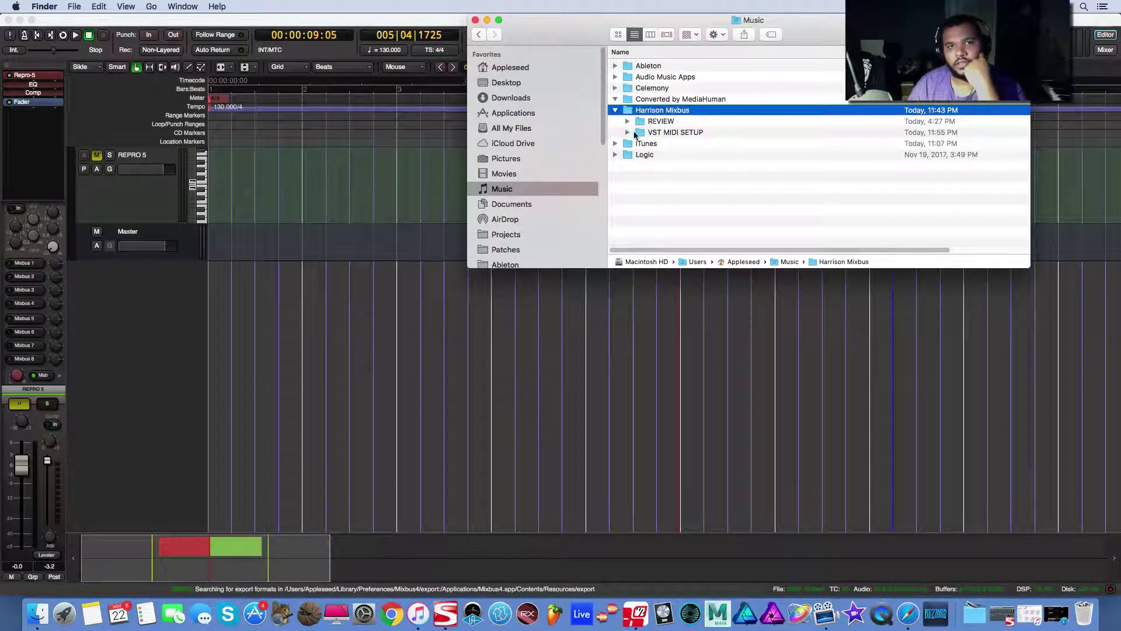
click(683, 133)
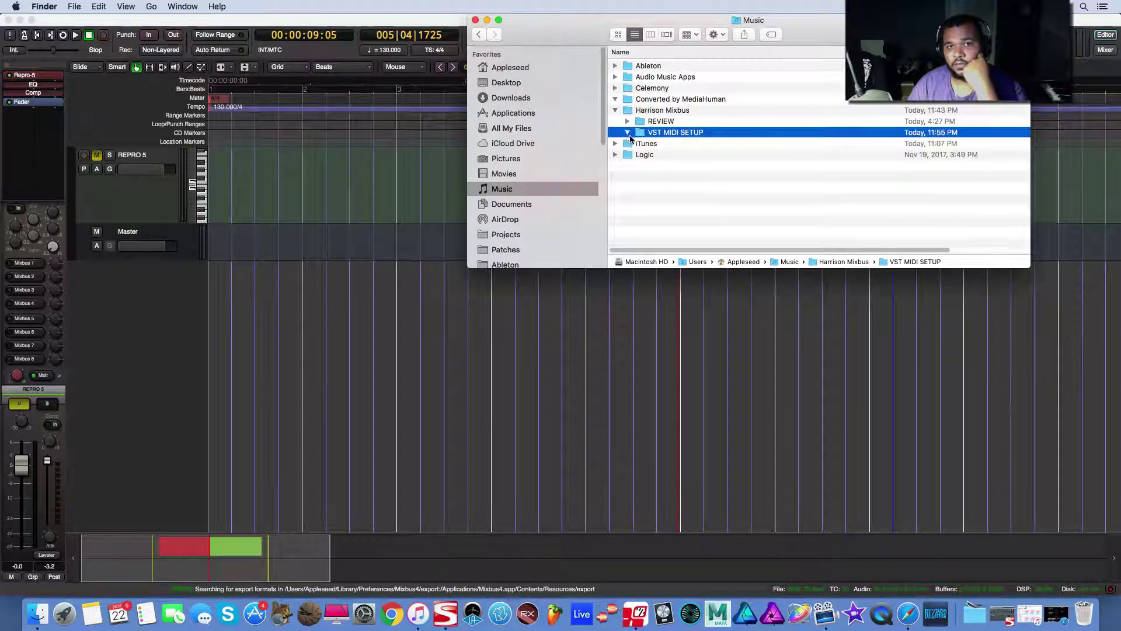
click(628, 133)
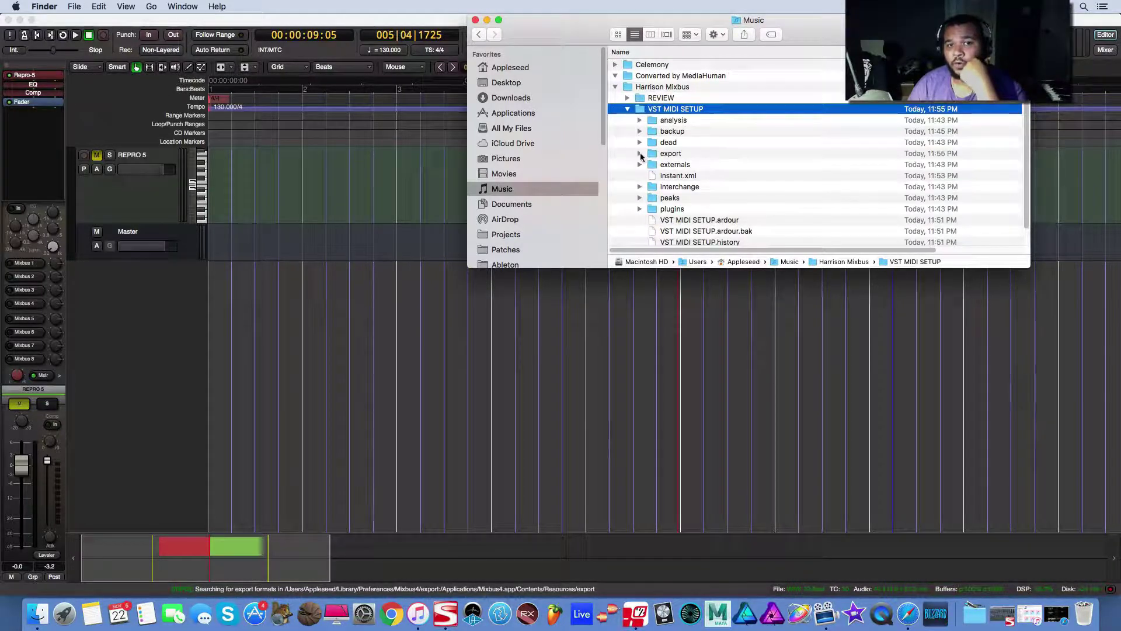
click(639, 154)
click(722, 165)
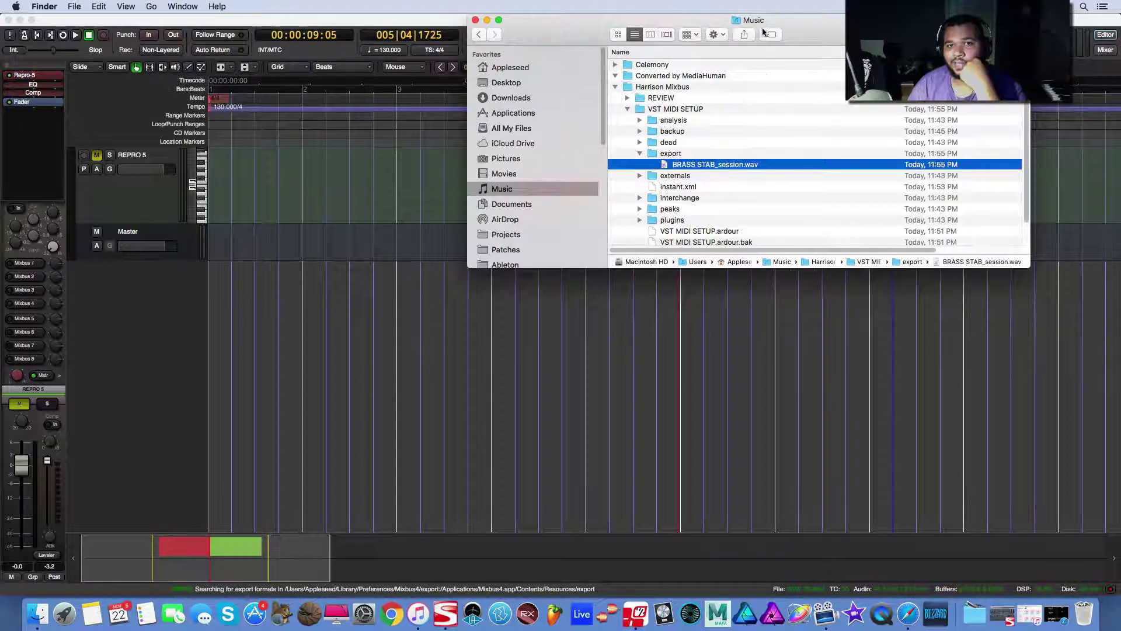
drag(763, 32, 1018, 55)
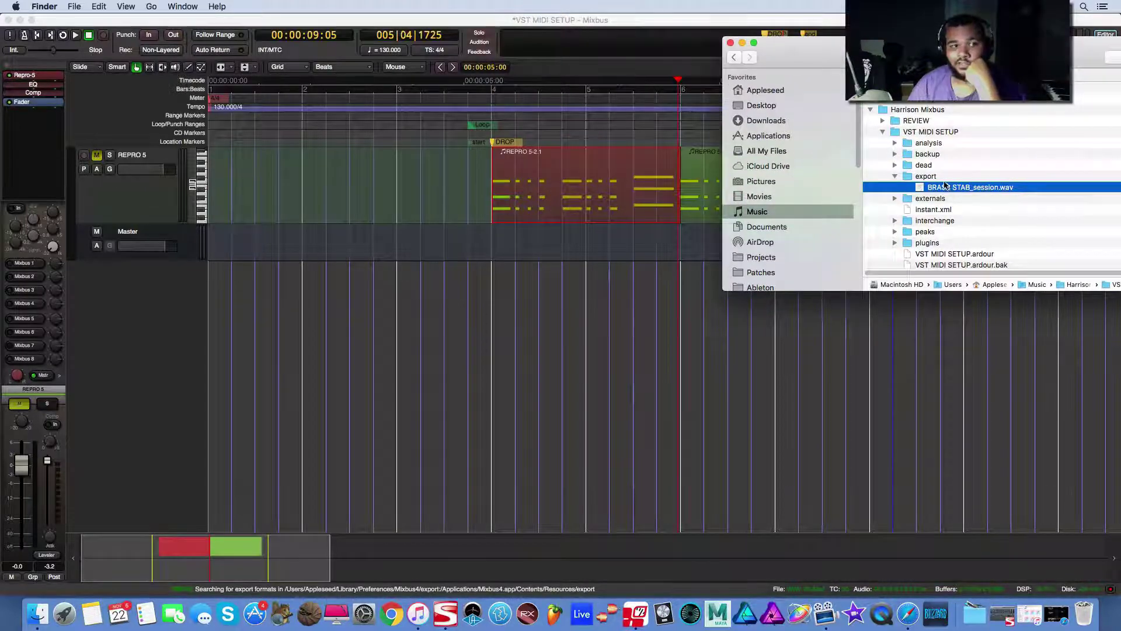
drag(932, 189, 496, 310)
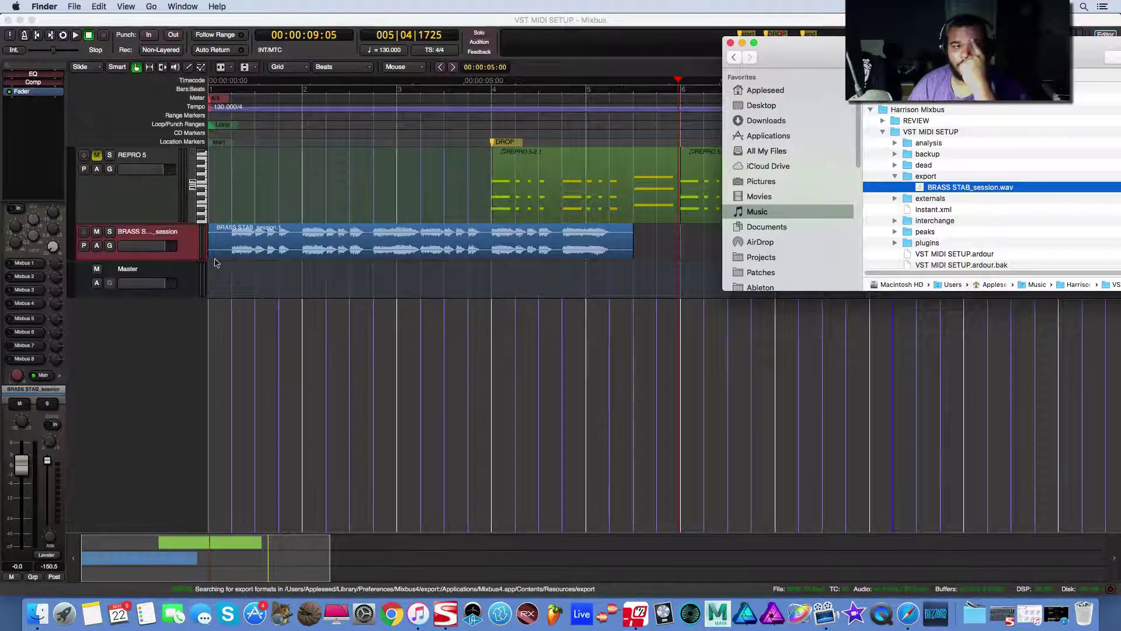
- Enlarge the BRASS STAB track and slide its region under the REPRO 5 section at DROP
click(179, 266)
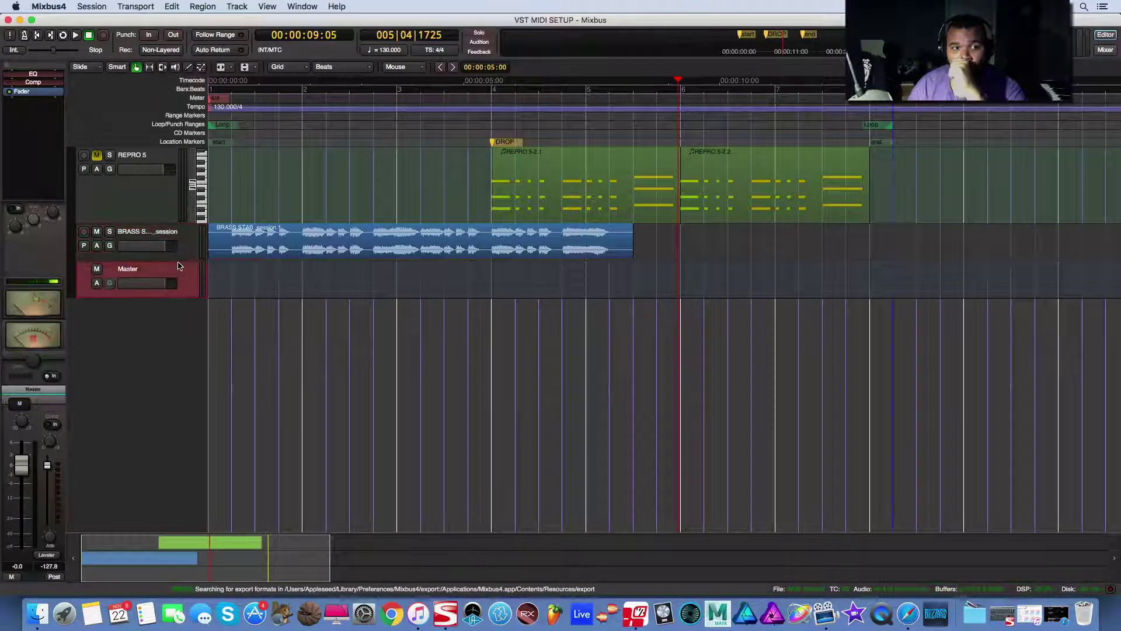
drag(181, 261, 197, 358)
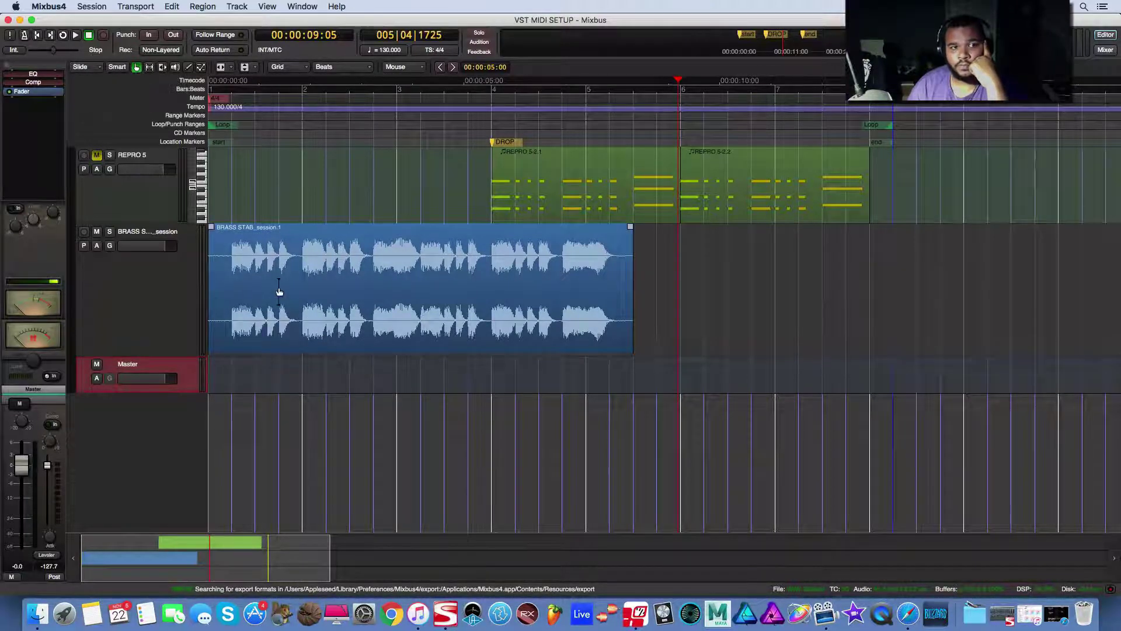
drag(279, 286, 539, 313)
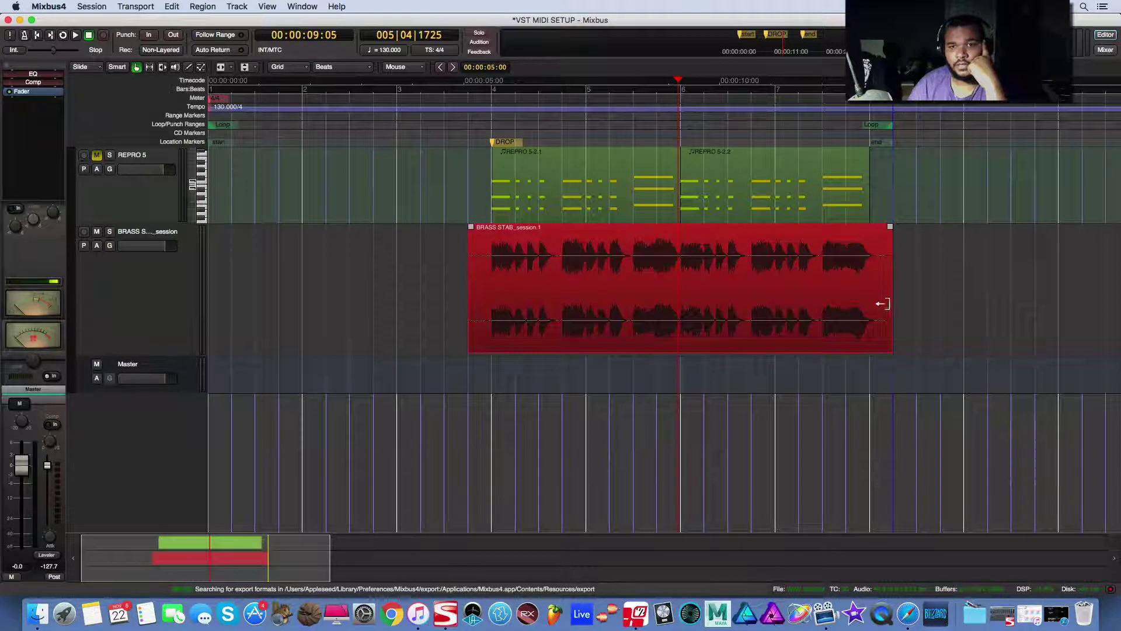
- Reset the loop range to the regions' span and loop-play it with the brass added
mouse_move(227, 126)
mouse_down()
mouse_move(358, 122)
mouse_move(503, 142)
mouse_up()
drag(881, 125, 858, 124)
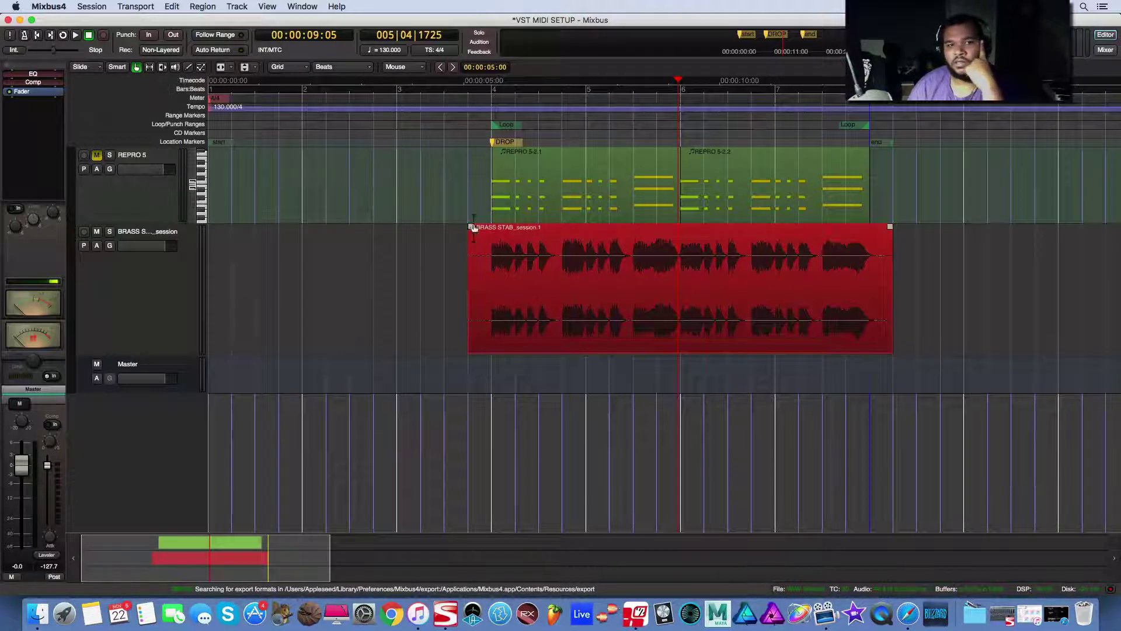
click(64, 36)
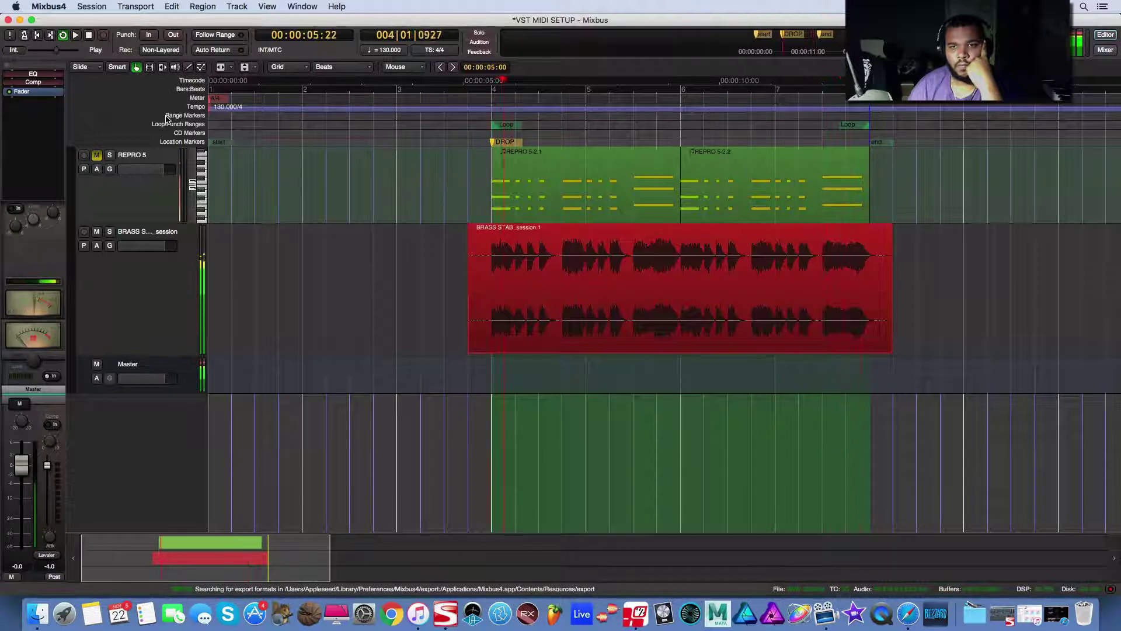
click(88, 37)
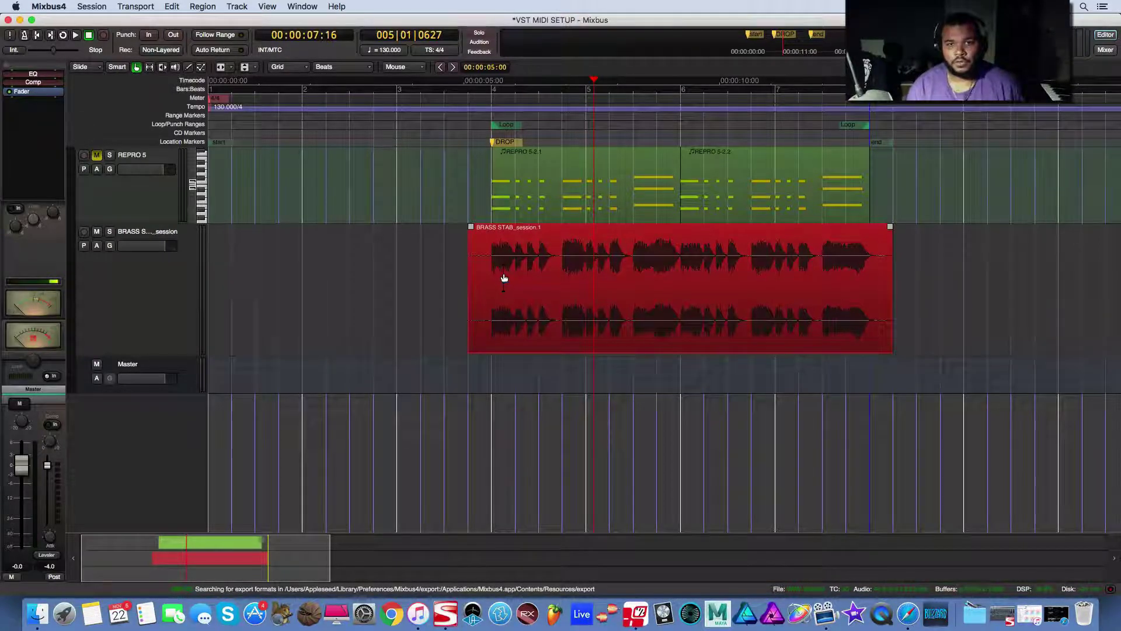
- Trim the brass region's tail after bar 6 and its lead-in so it starts at bar 4
scroll(503, 272, up, 15)
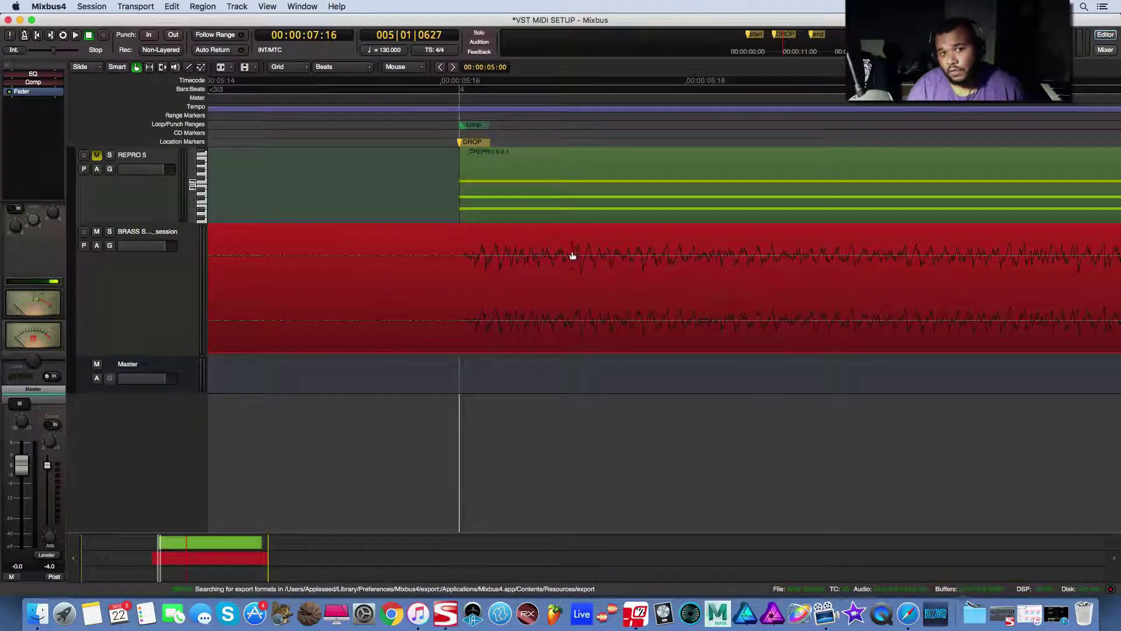
scroll(528, 257, down, 15)
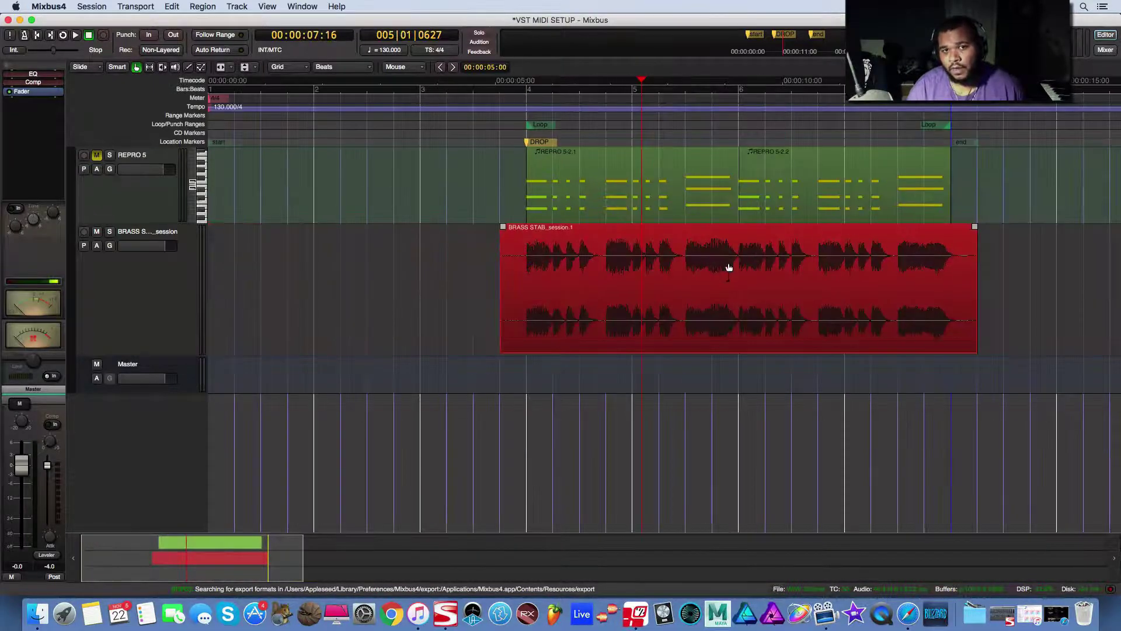
mouse_move(946, 235)
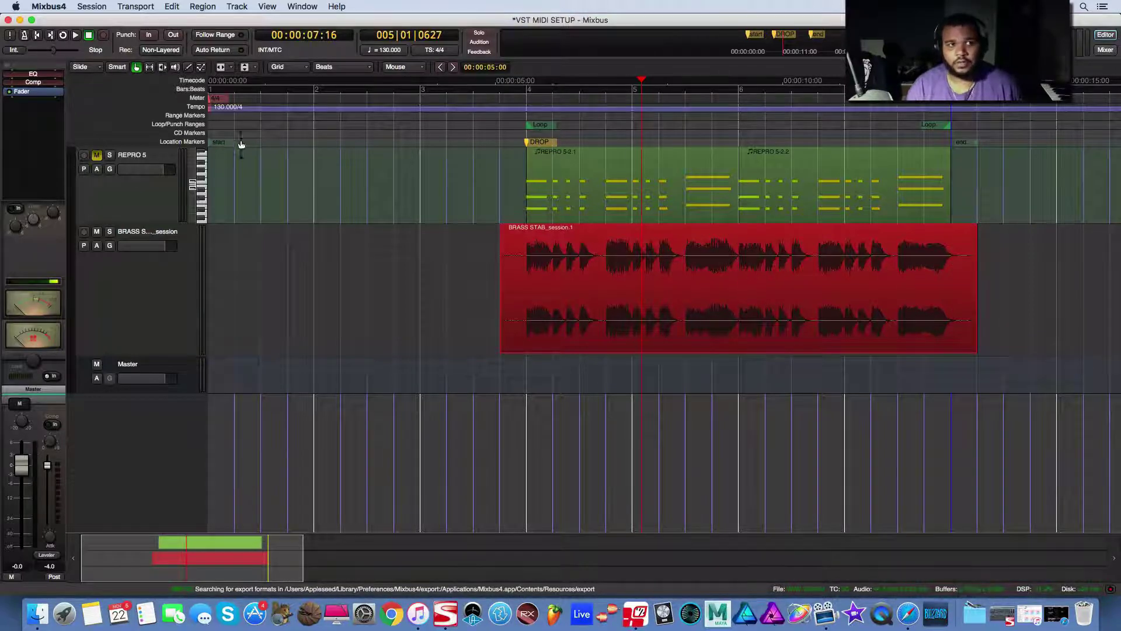
click(153, 69)
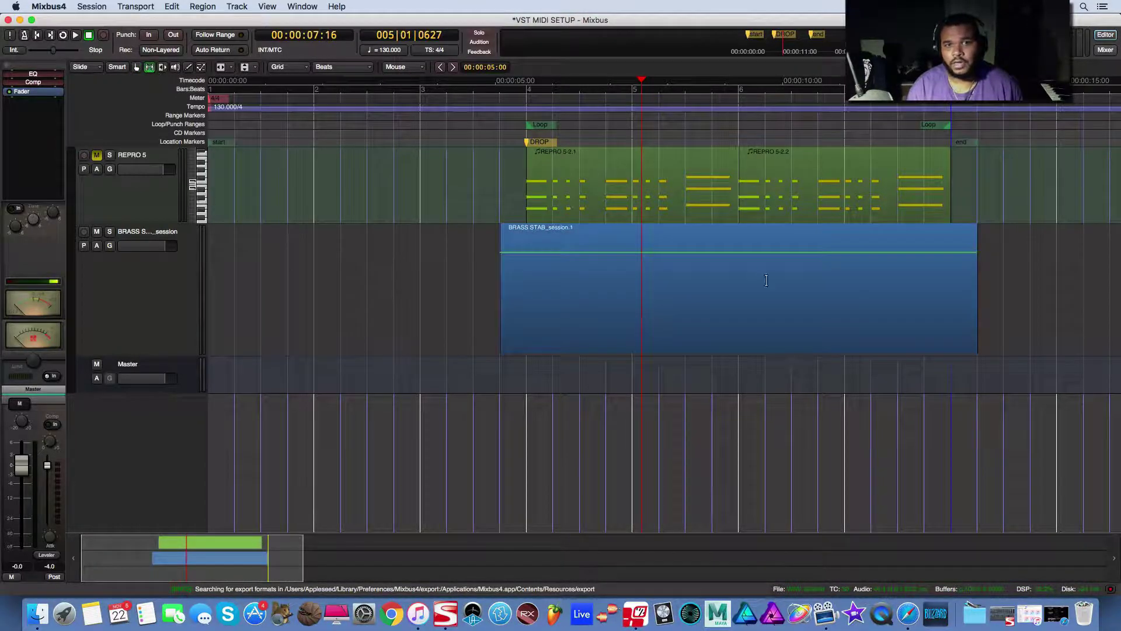
click(748, 285)
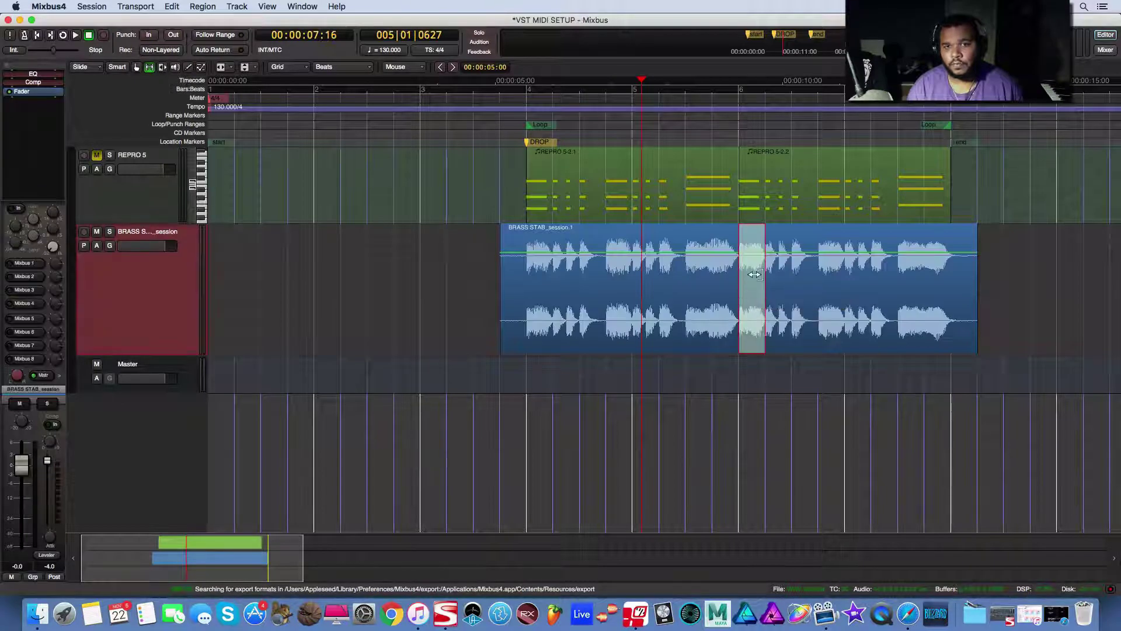
drag(755, 274, 967, 270)
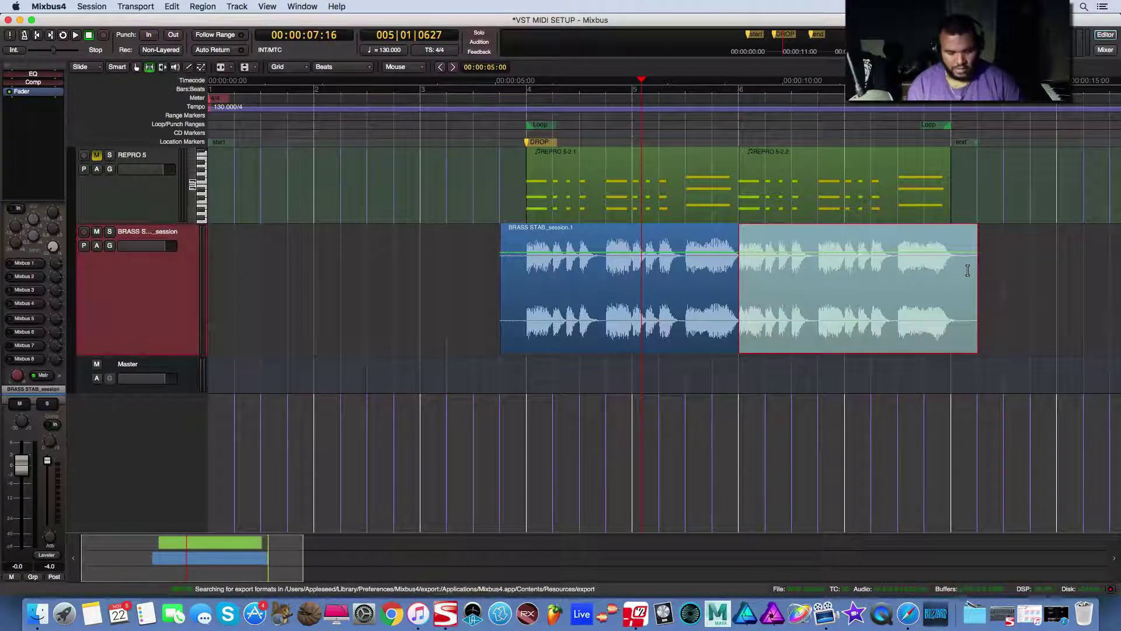
key(Delete)
drag(527, 290, 512, 282)
key(Delete)
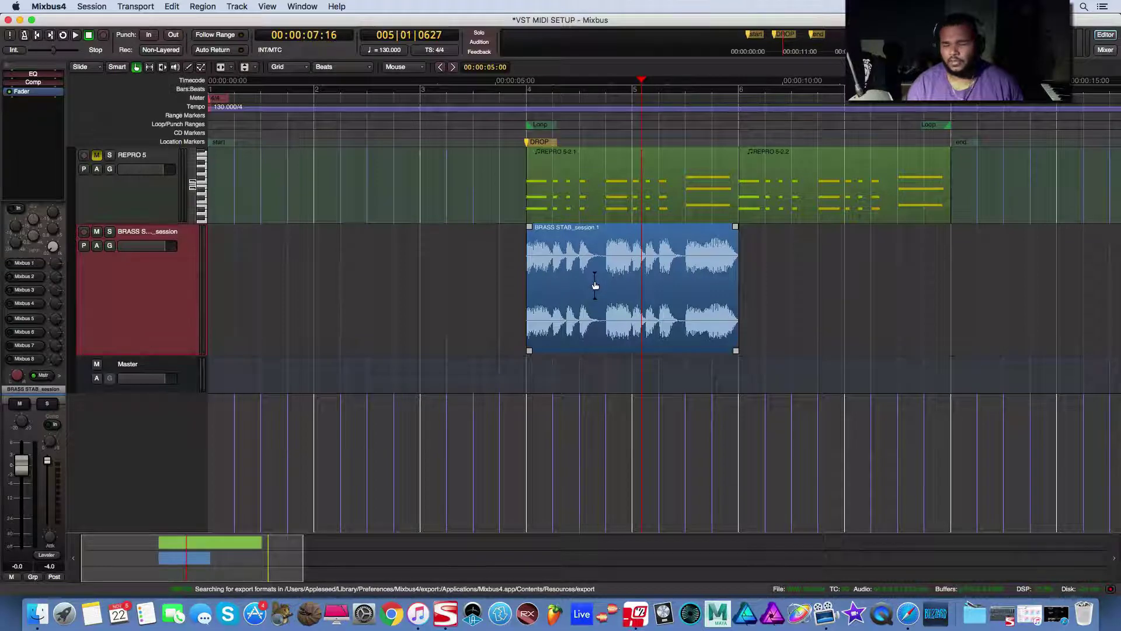
- Copy the brass region directly after itself, toggling the grid from Beats to Bars and back
drag(580, 283, 800, 297)
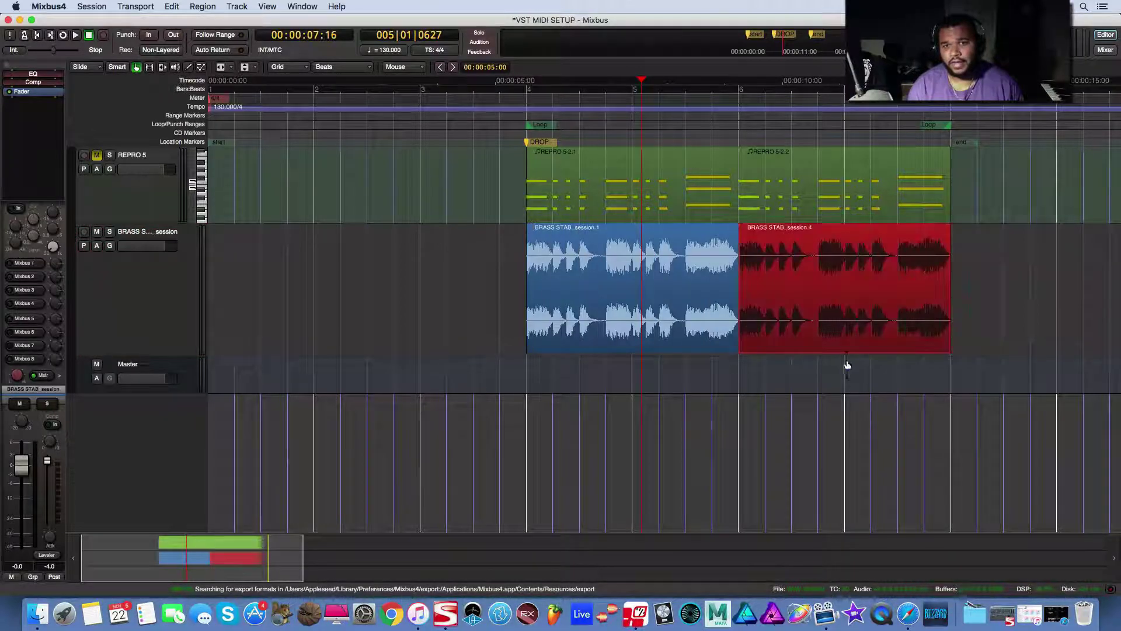
click(345, 68)
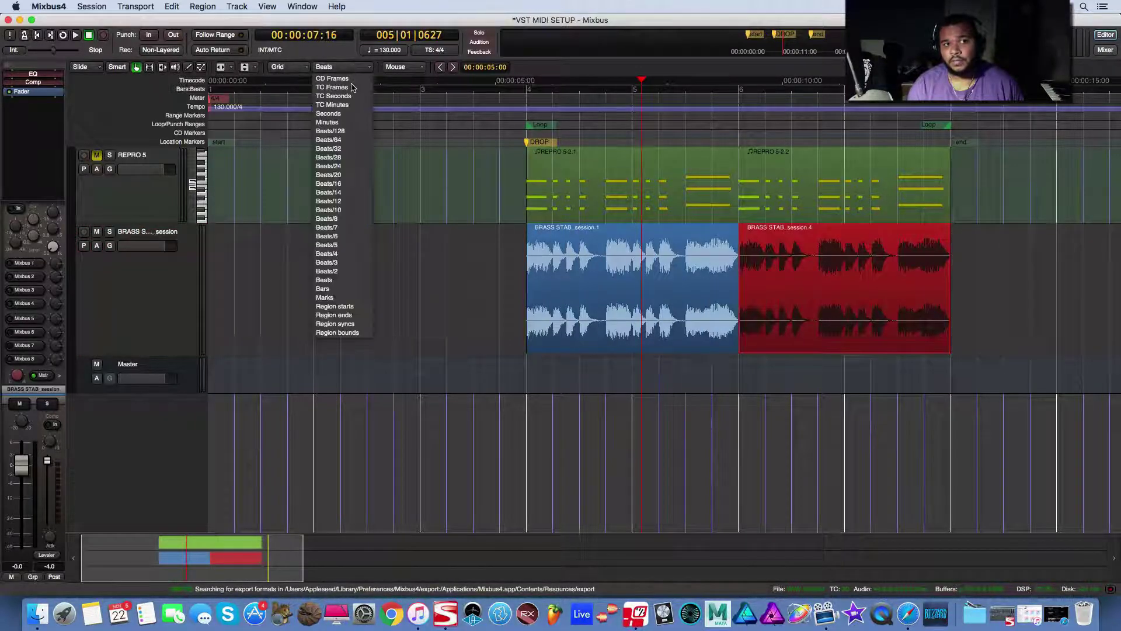
click(322, 289)
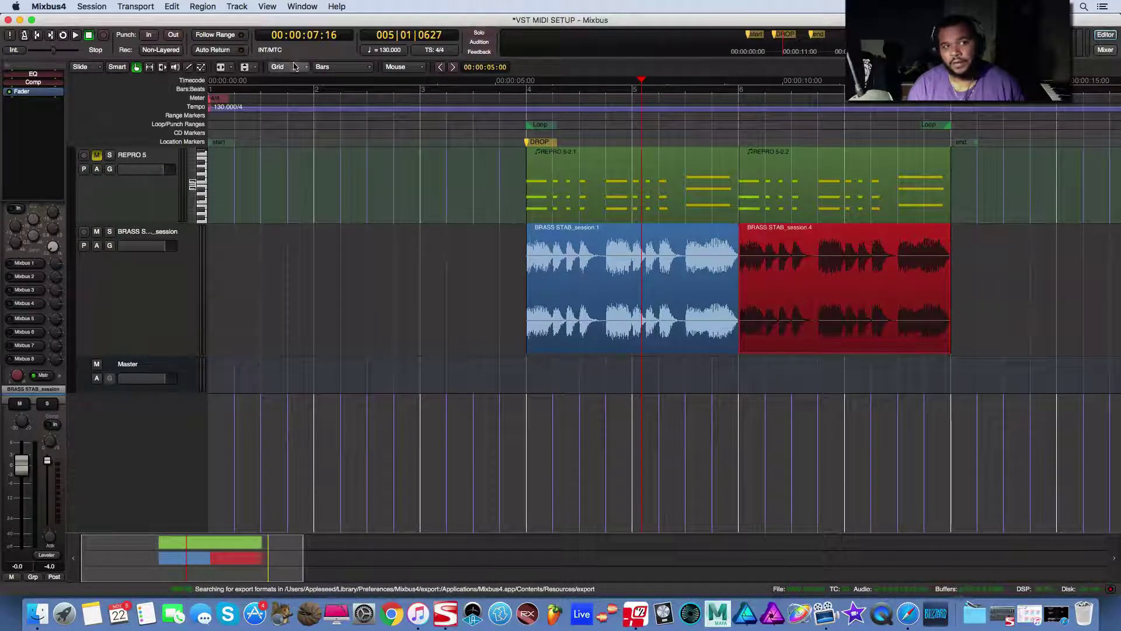
click(343, 67)
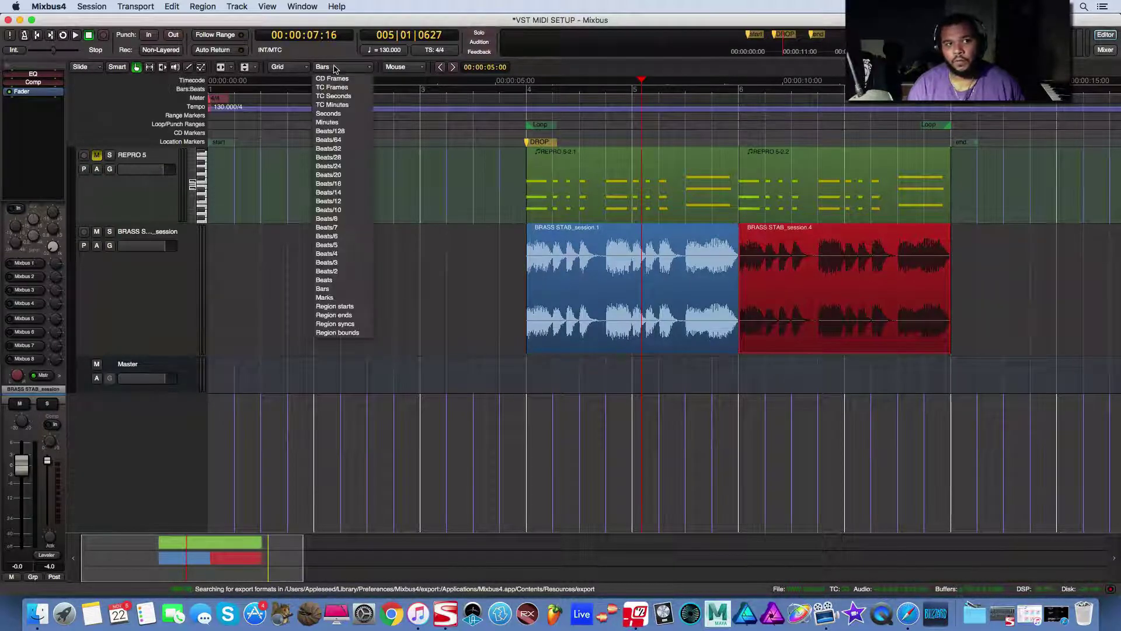
click(325, 280)
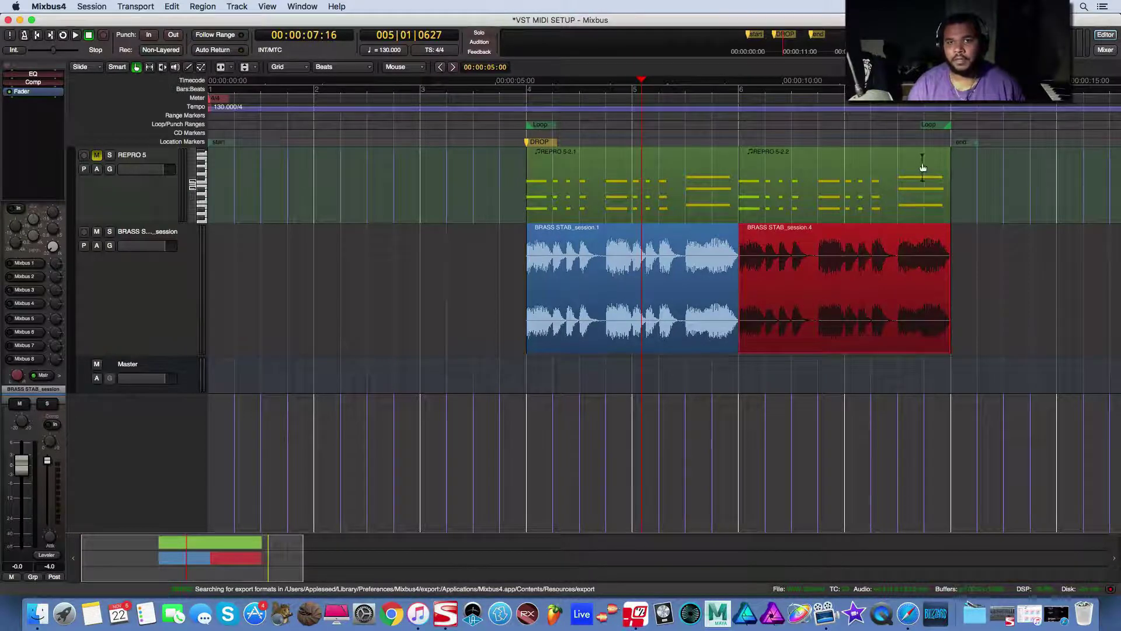
- Place a trial brass copy before the drop at bar 2 and audition it
click(63, 35)
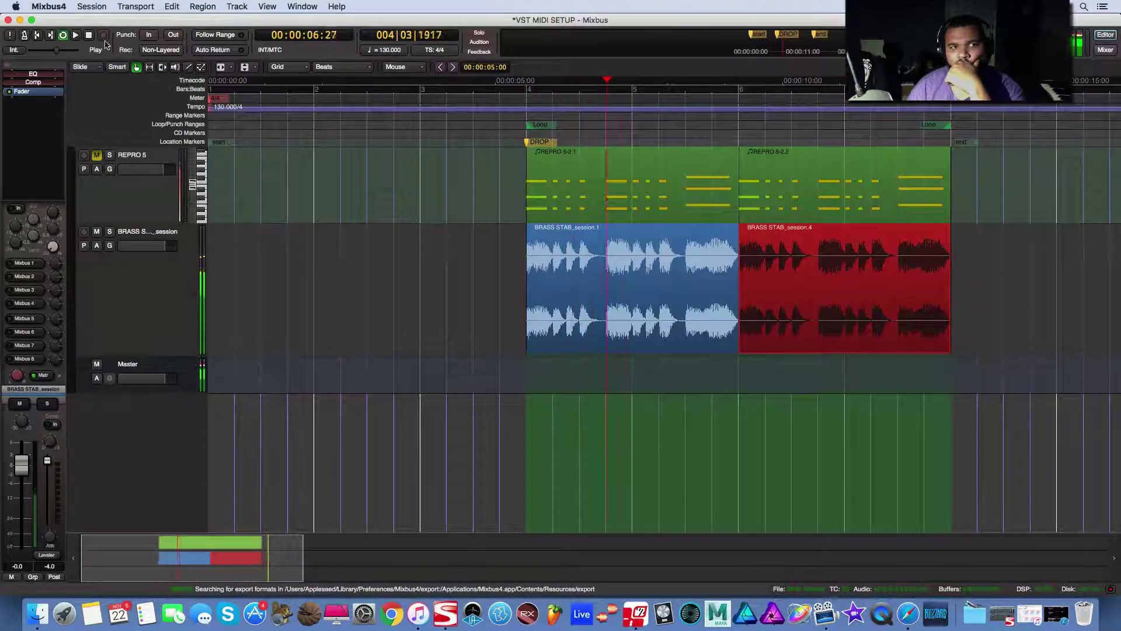
click(608, 155)
key(space)
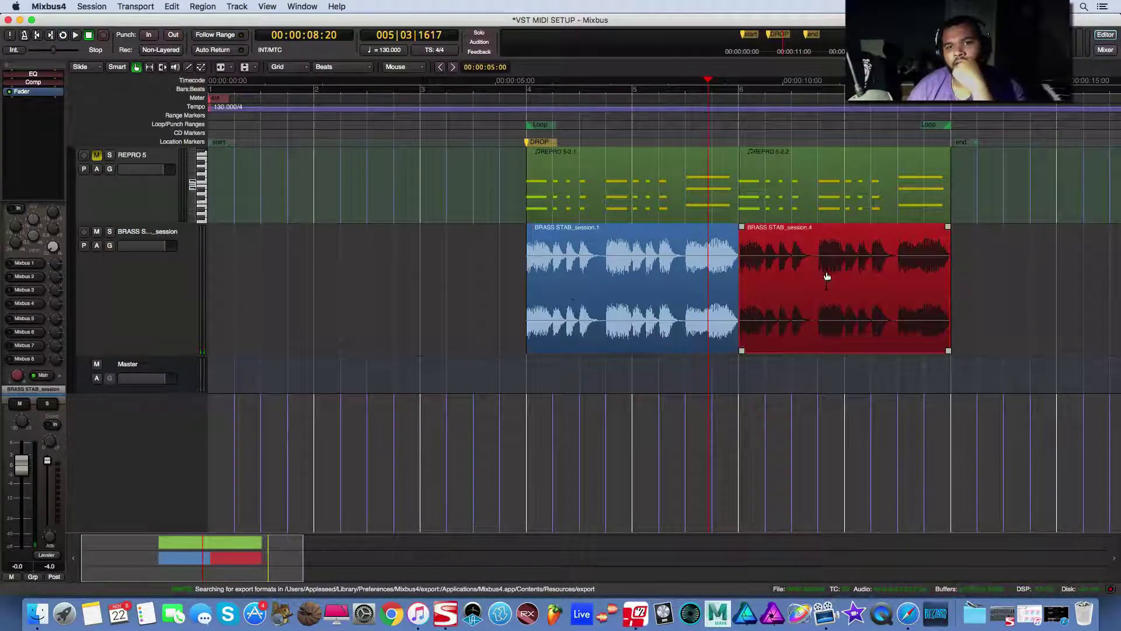
drag(821, 293, 393, 284)
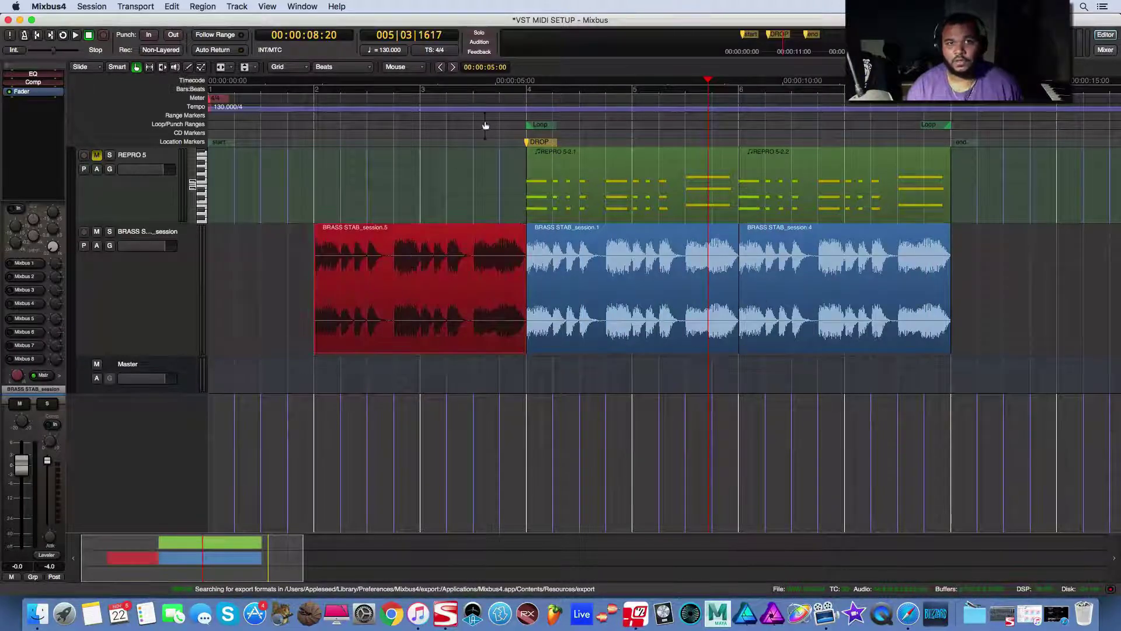
click(471, 142)
key(space)
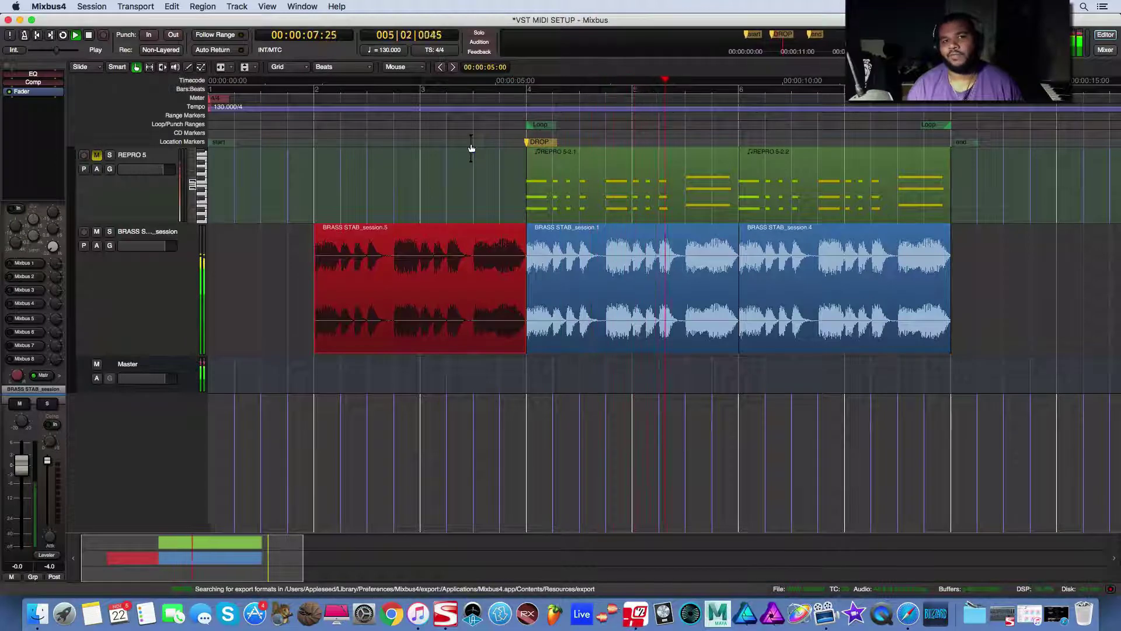
key(space)
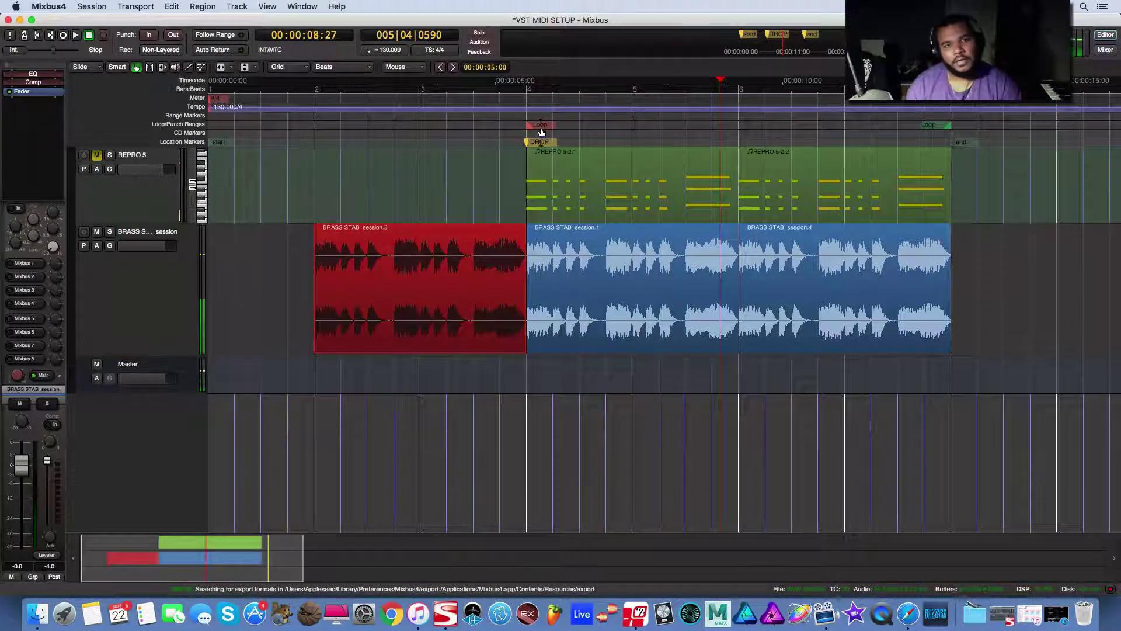
- Extend the loop start to bar 2, loop-play the longer range, then delete the trial copy
click(540, 126)
drag(541, 126, 321, 129)
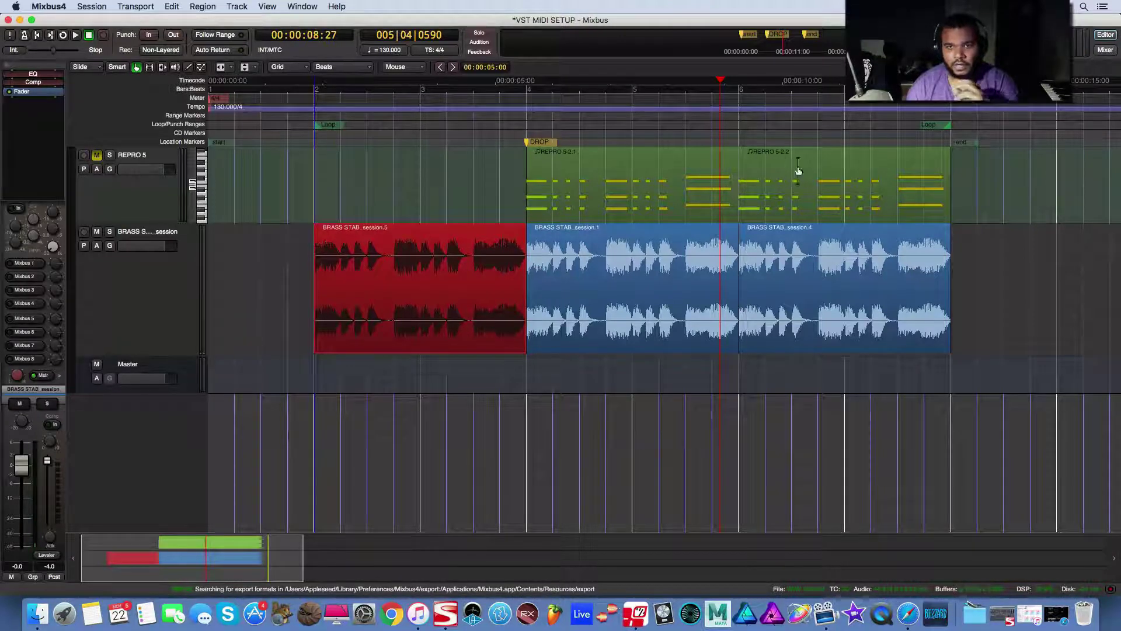
click(922, 140)
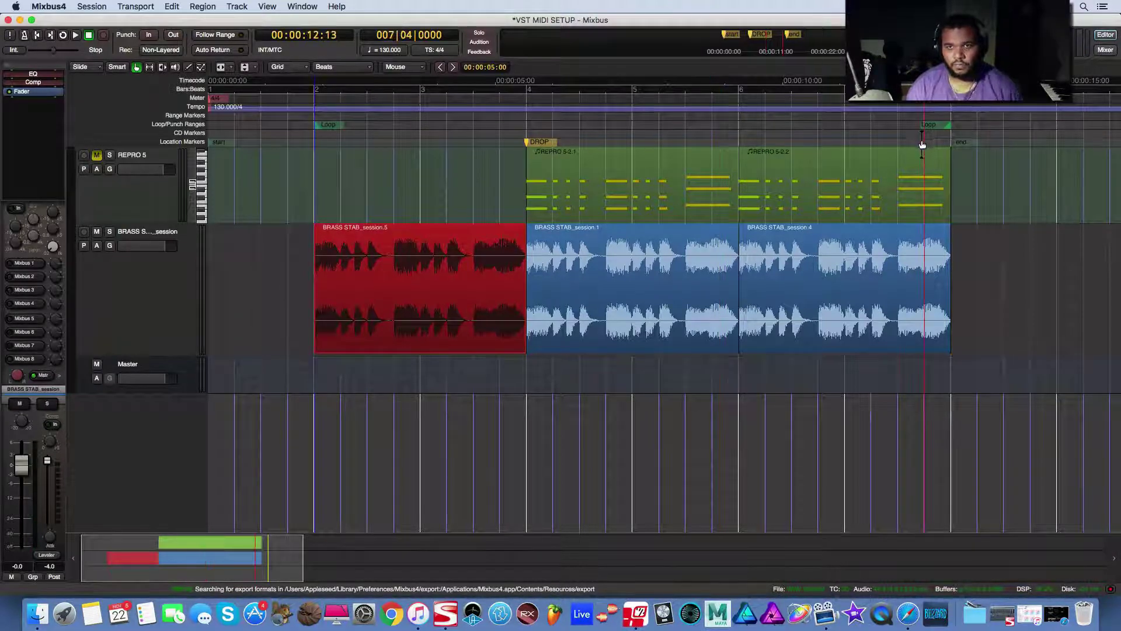
key(space)
click(63, 34)
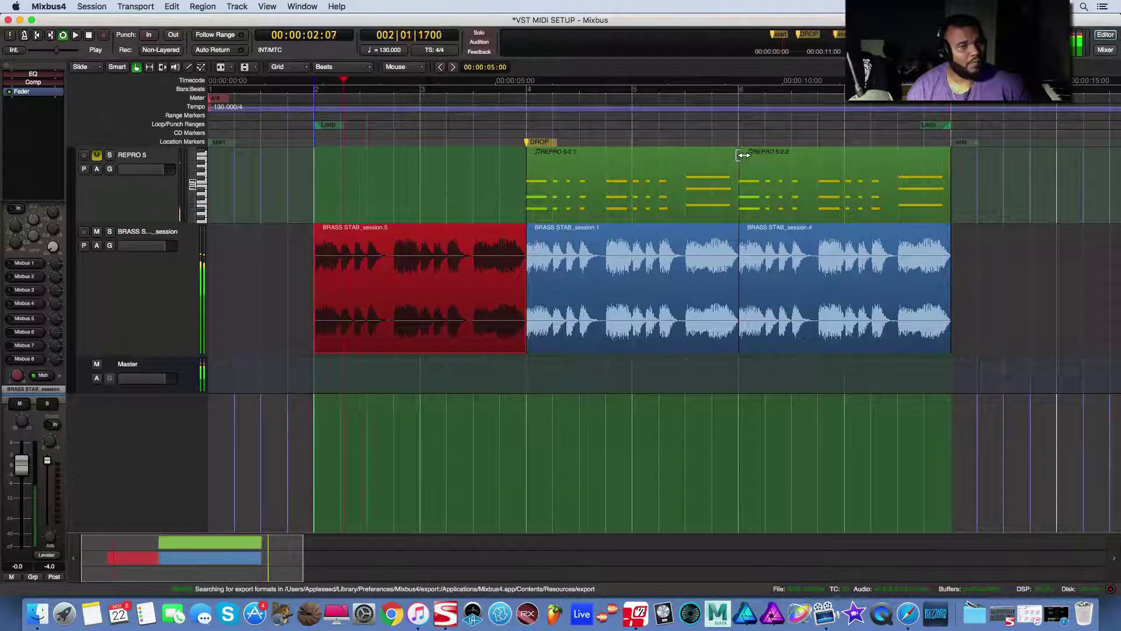
key(space)
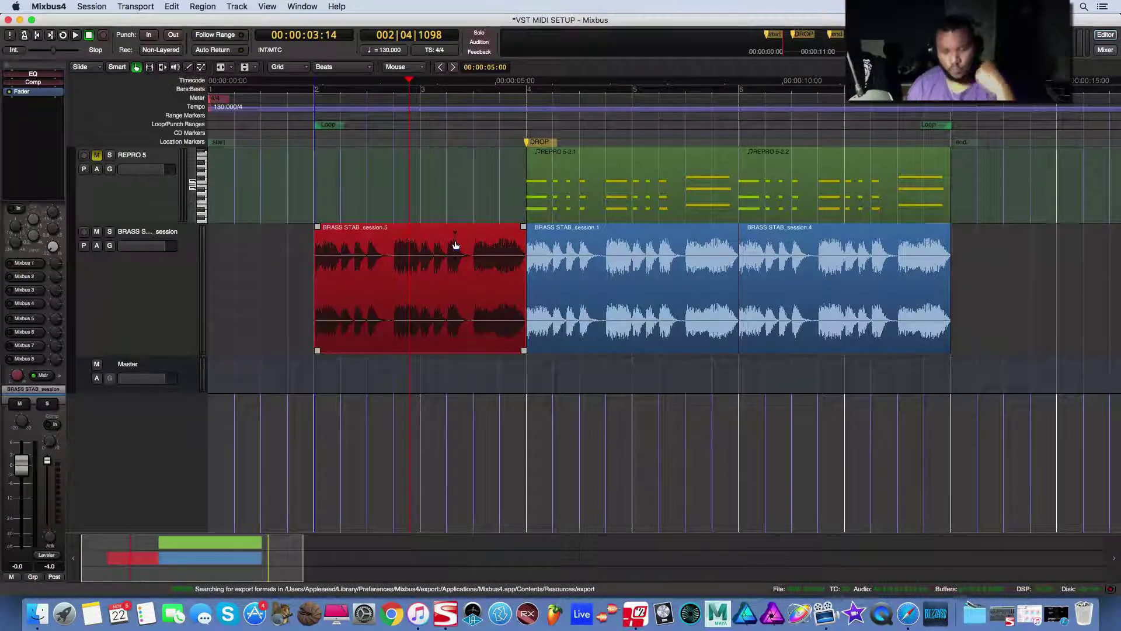
key(Delete)
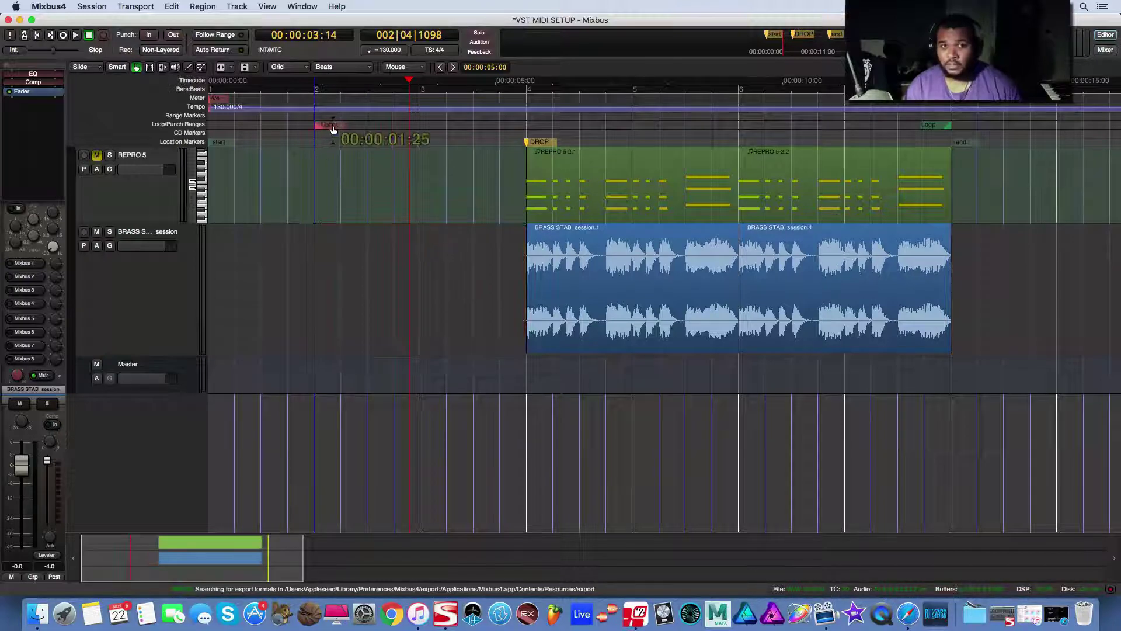
- Move the loop start back to line up with the DROP marker at bar 4
mouse_move(369, 122)
mouse_down()
mouse_move(555, 128)
mouse_move(531, 126)
mouse_up()
click(531, 140)
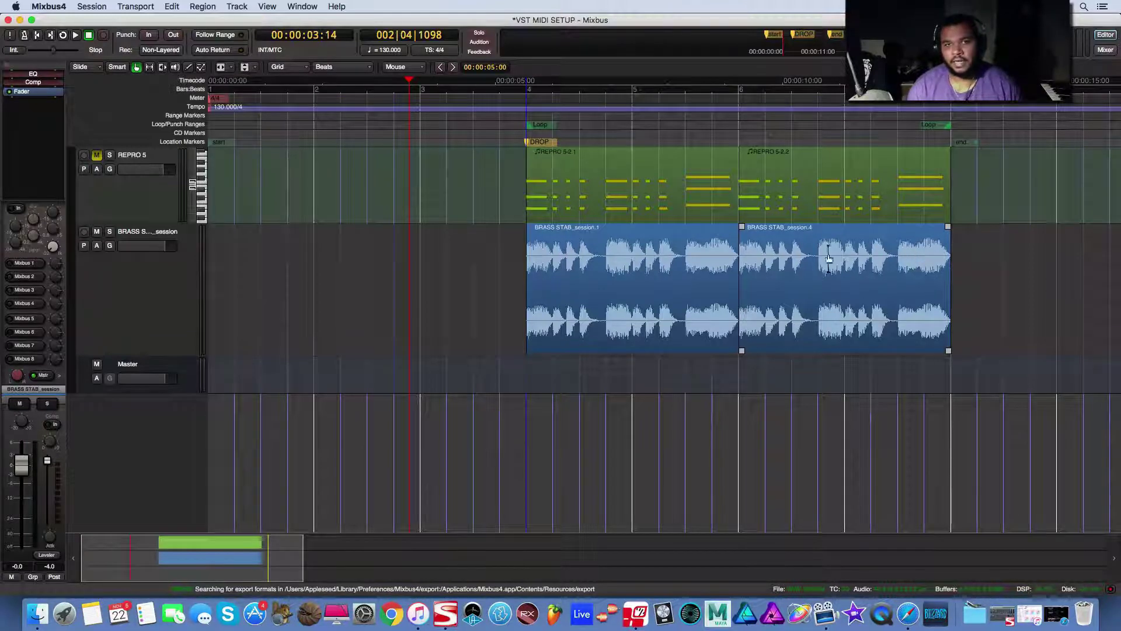
drag(542, 123, 516, 120)
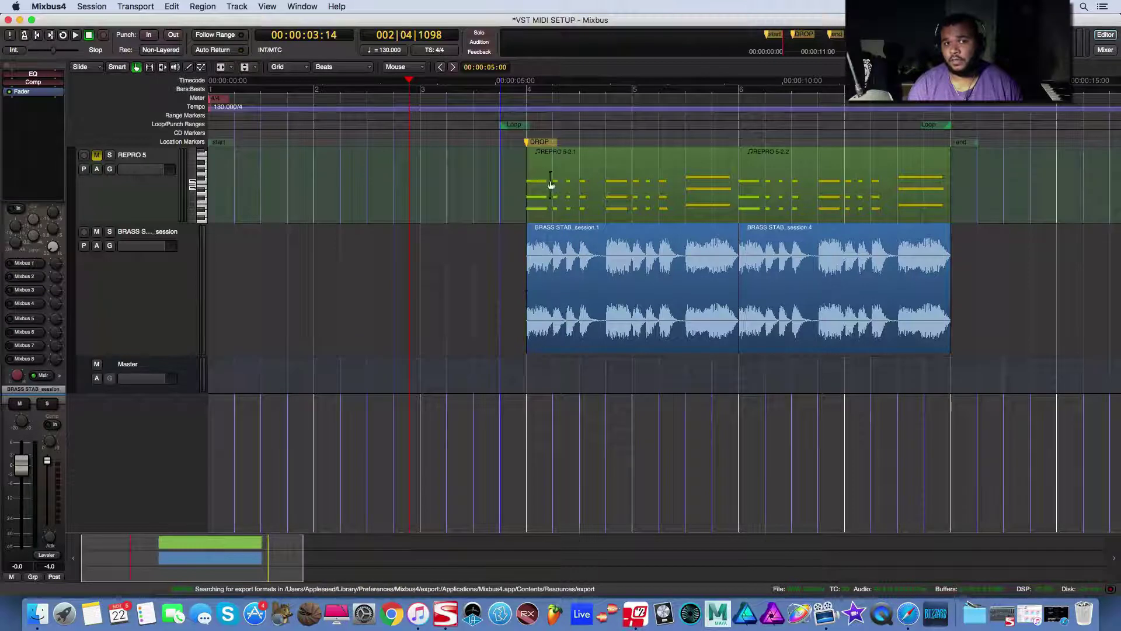
click(515, 124)
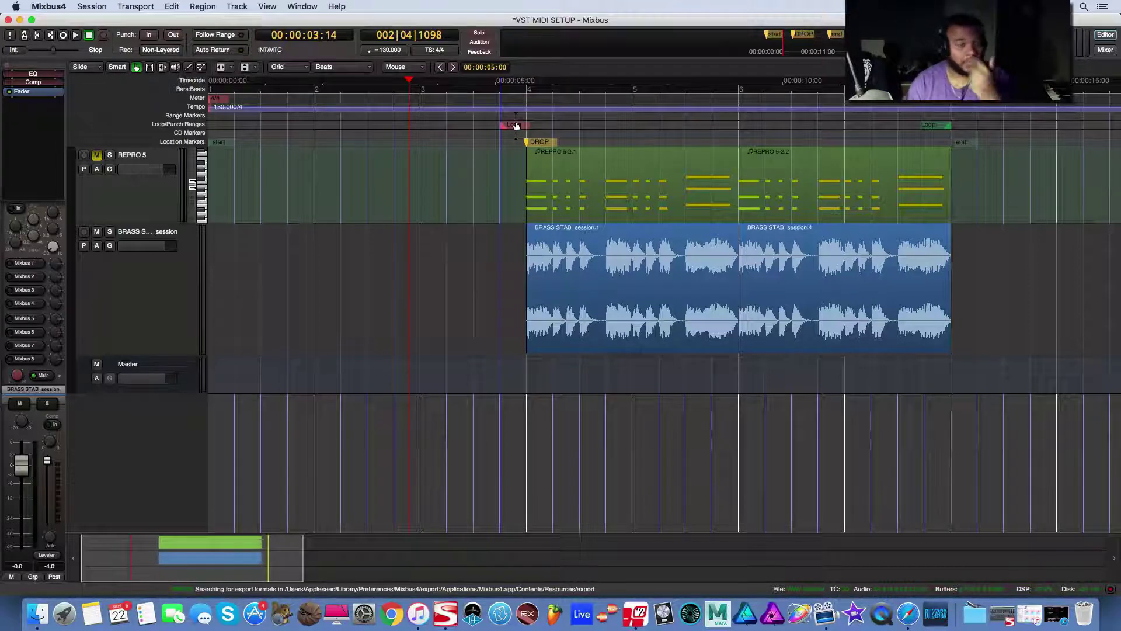
drag(516, 124, 535, 124)
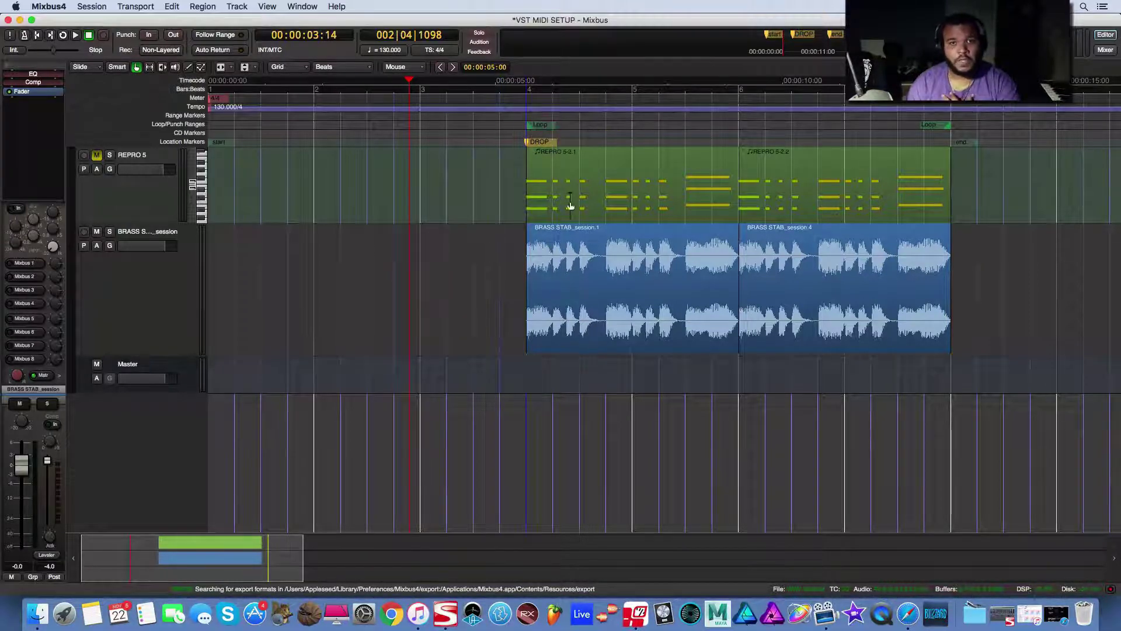
- Select both brass regions and switch to the mixer view
click(653, 289)
click(783, 302)
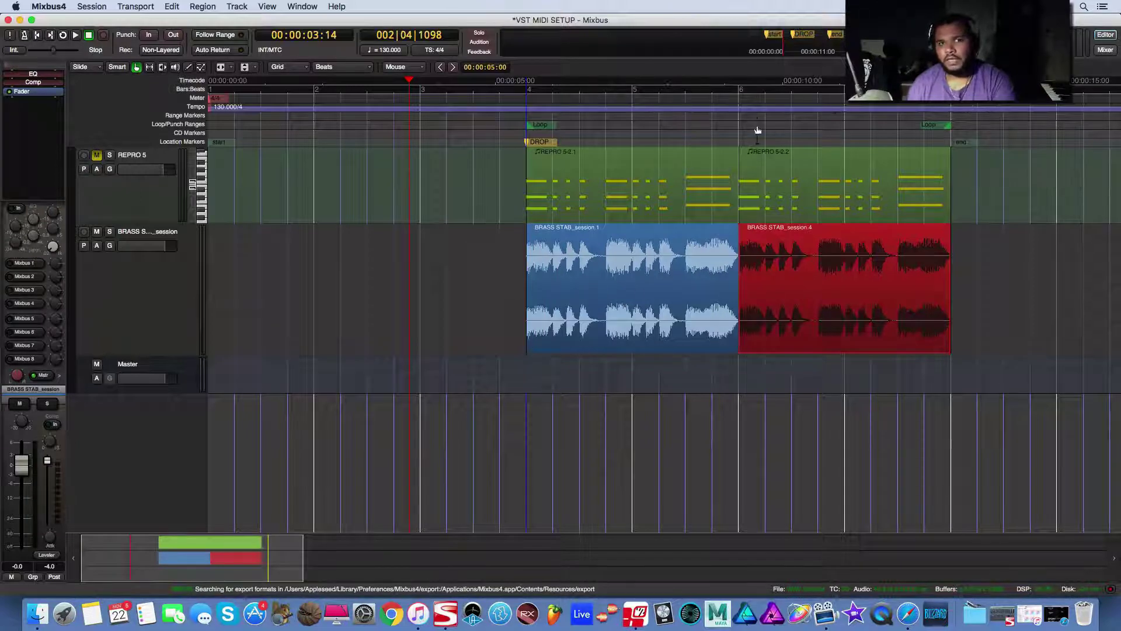
click(1105, 49)
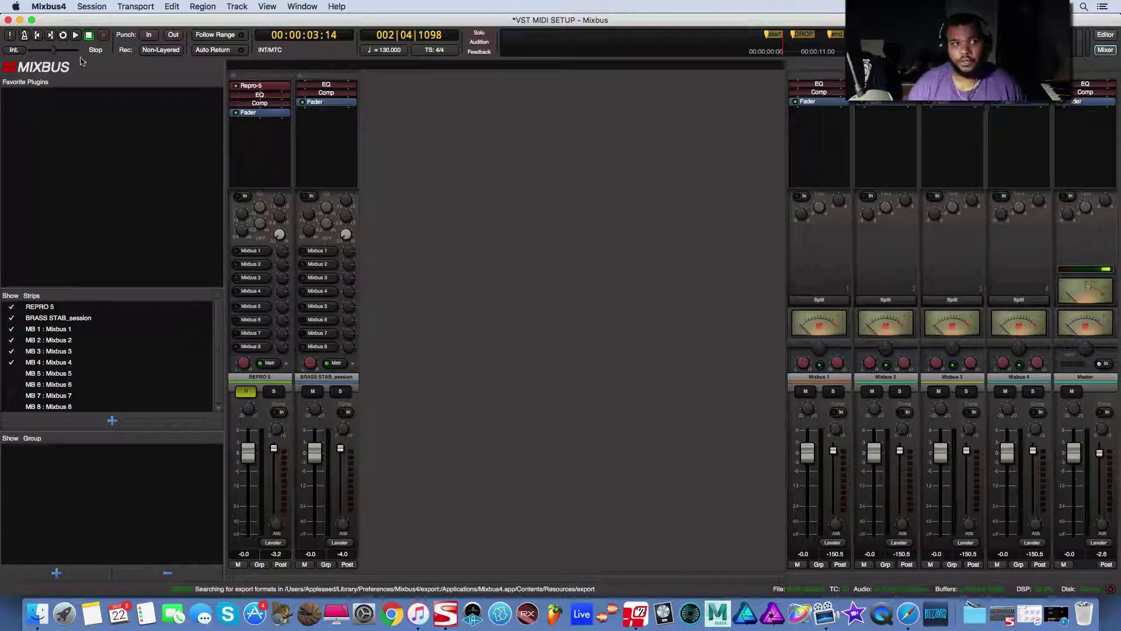
- While looping, set brass EQ to 2518.6, enable compressor, Leveler -11.0, level -19.9, lower threshold
click(63, 37)
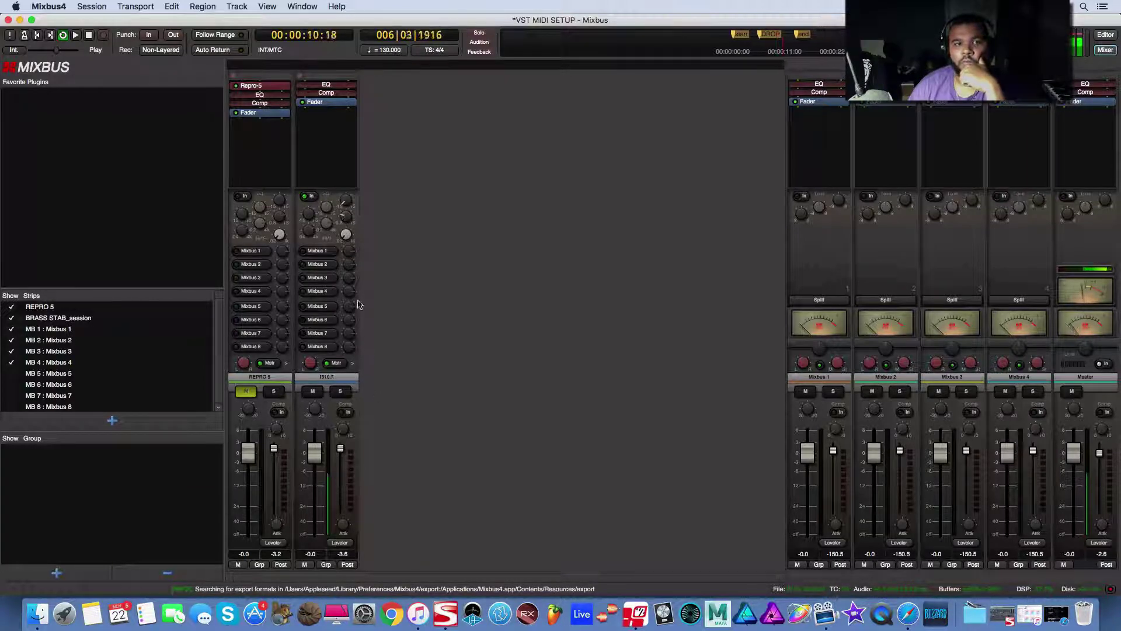
mouse_move(349, 199)
mouse_down()
mouse_move(353, 150)
mouse_move(370, 240)
mouse_move(359, 210)
mouse_up()
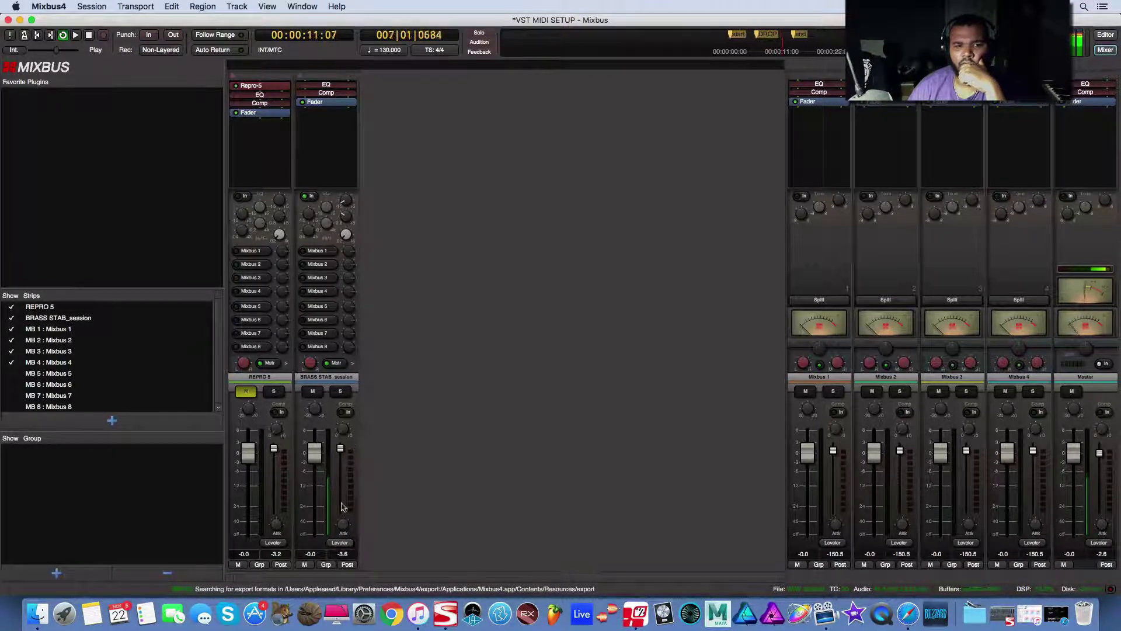
click(345, 412)
drag(340, 448, 328, 553)
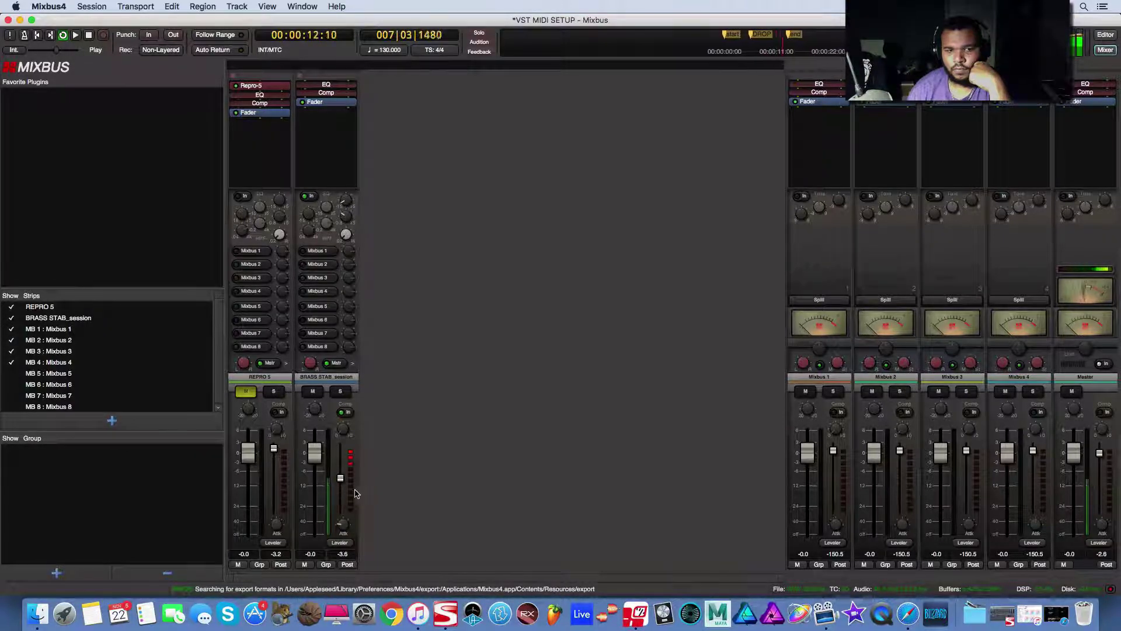
drag(340, 478, 340, 473)
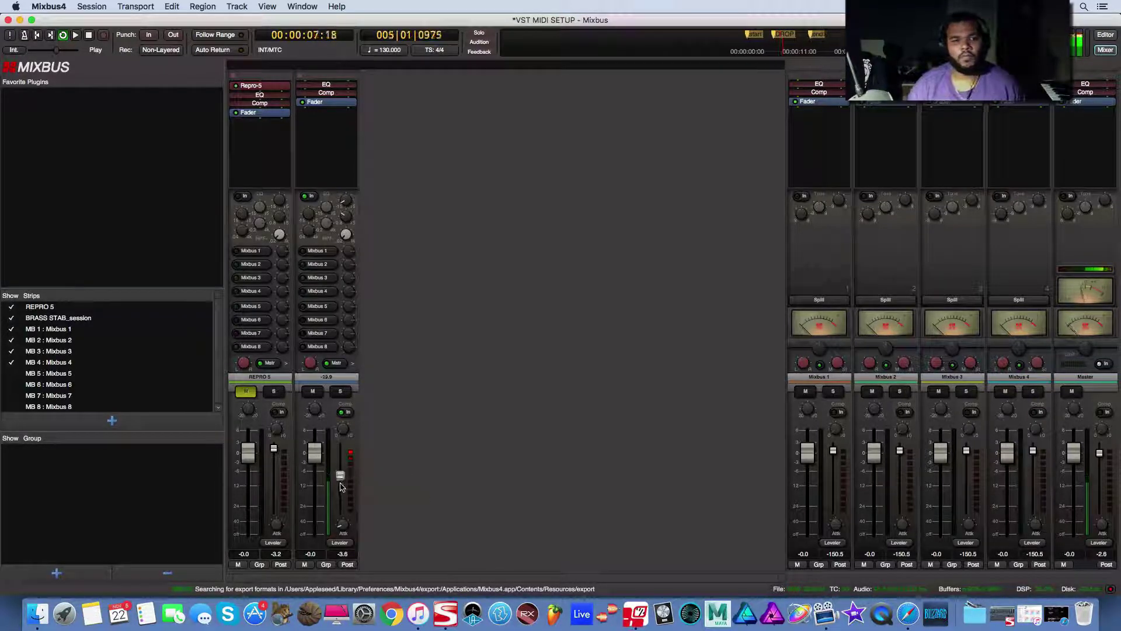
drag(345, 478, 342, 483)
key(space)
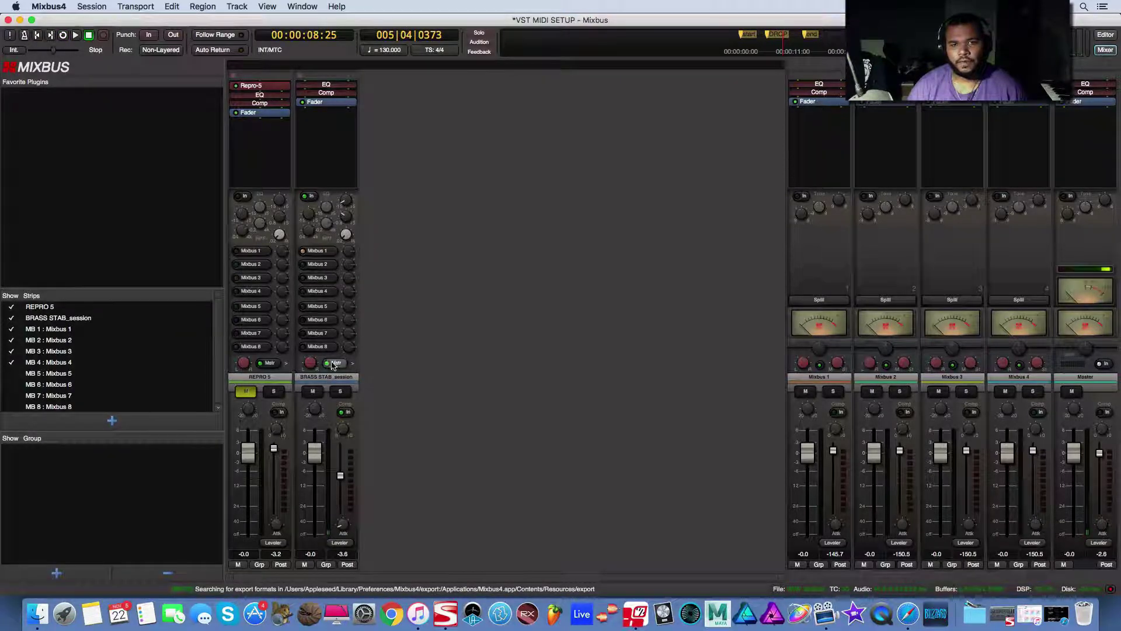
- Turn up the Mixbus 1 drive during loop playback and dismiss the iTunes update prompt
key(space)
key(space)
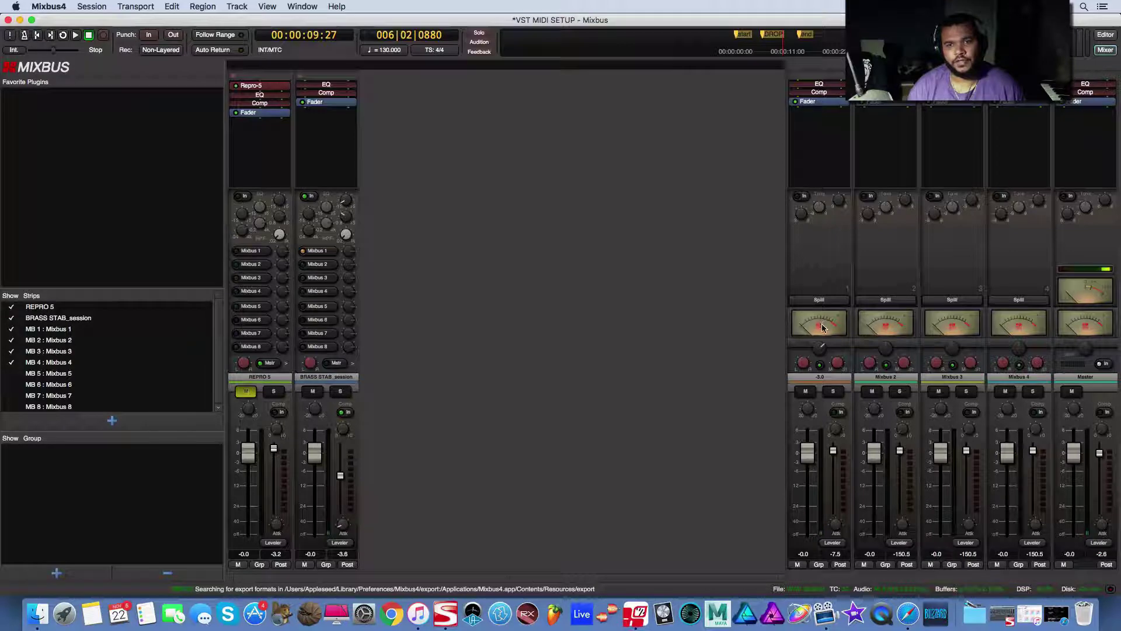
key(space)
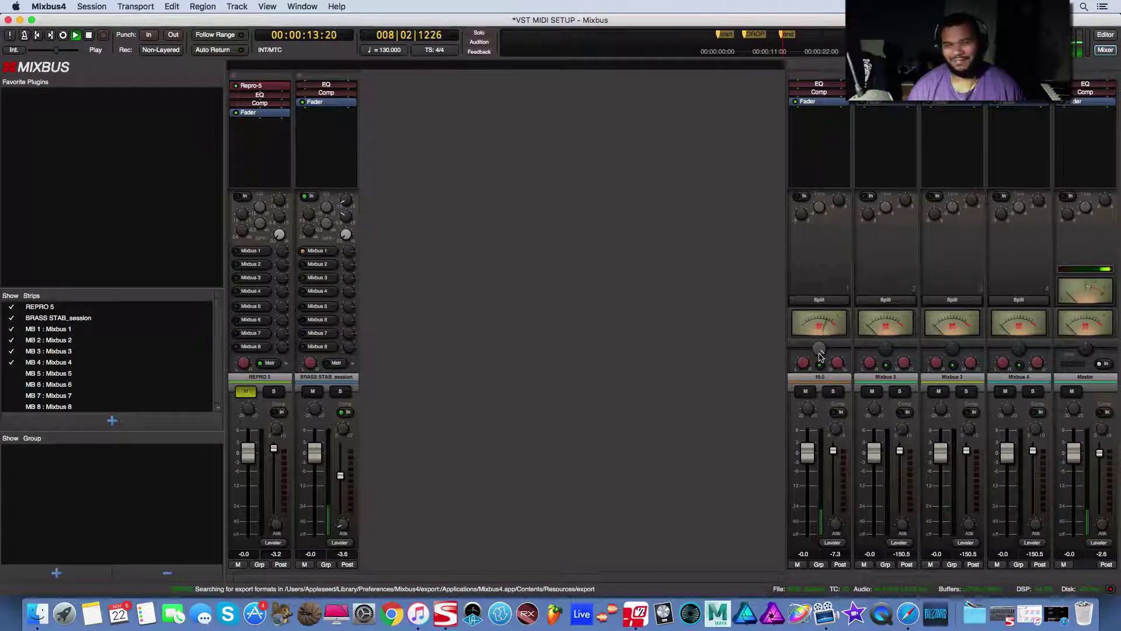
click(62, 36)
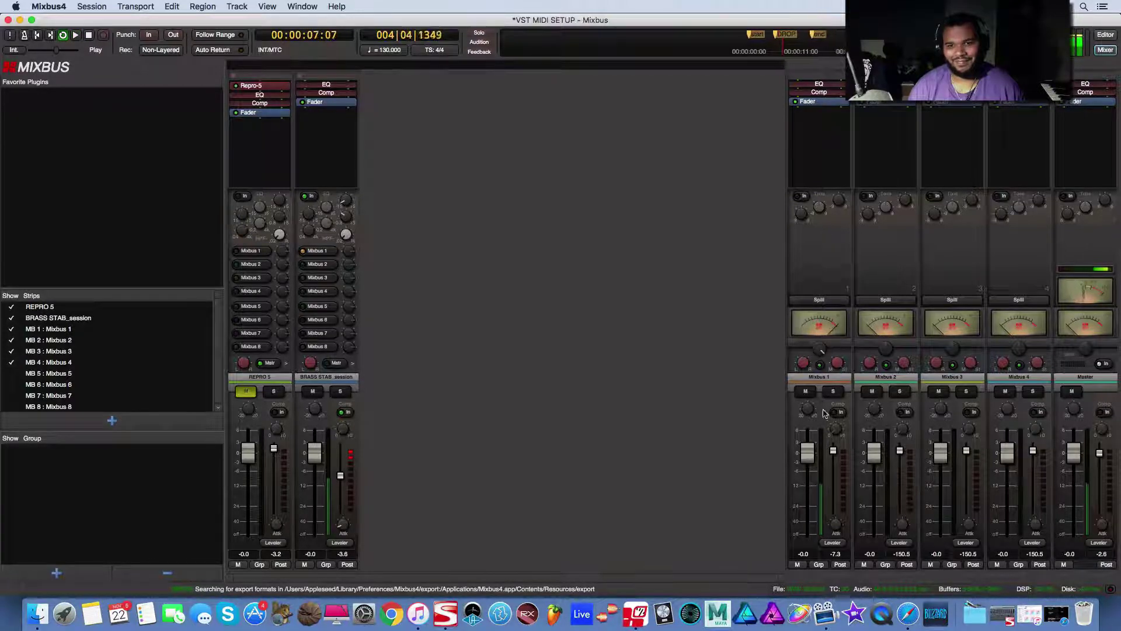
drag(819, 348, 808, 275)
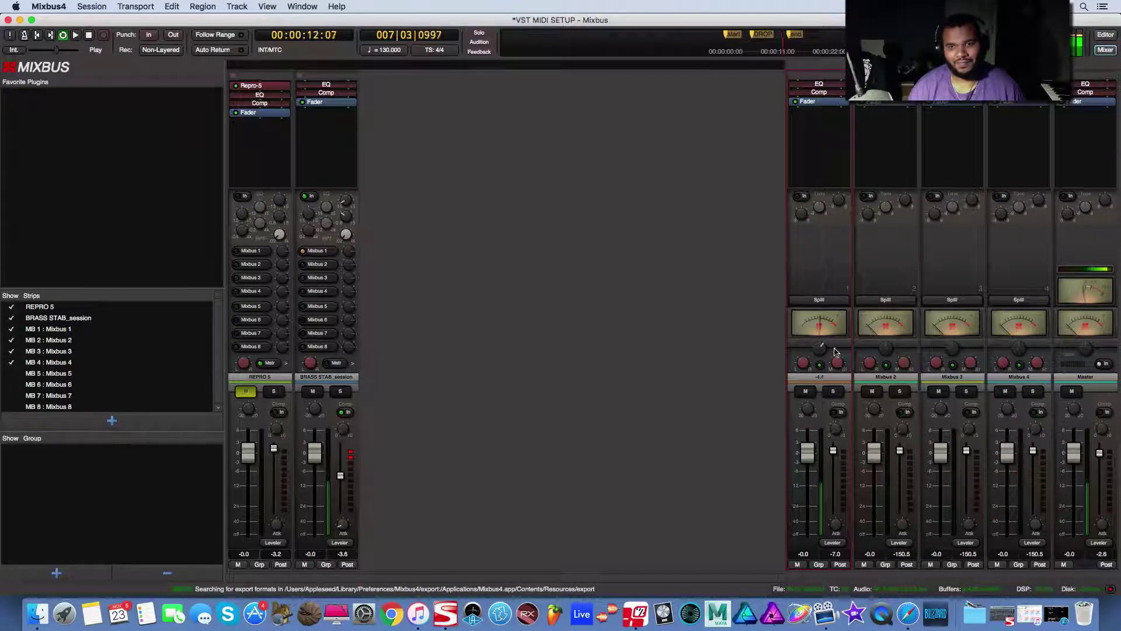
key(space)
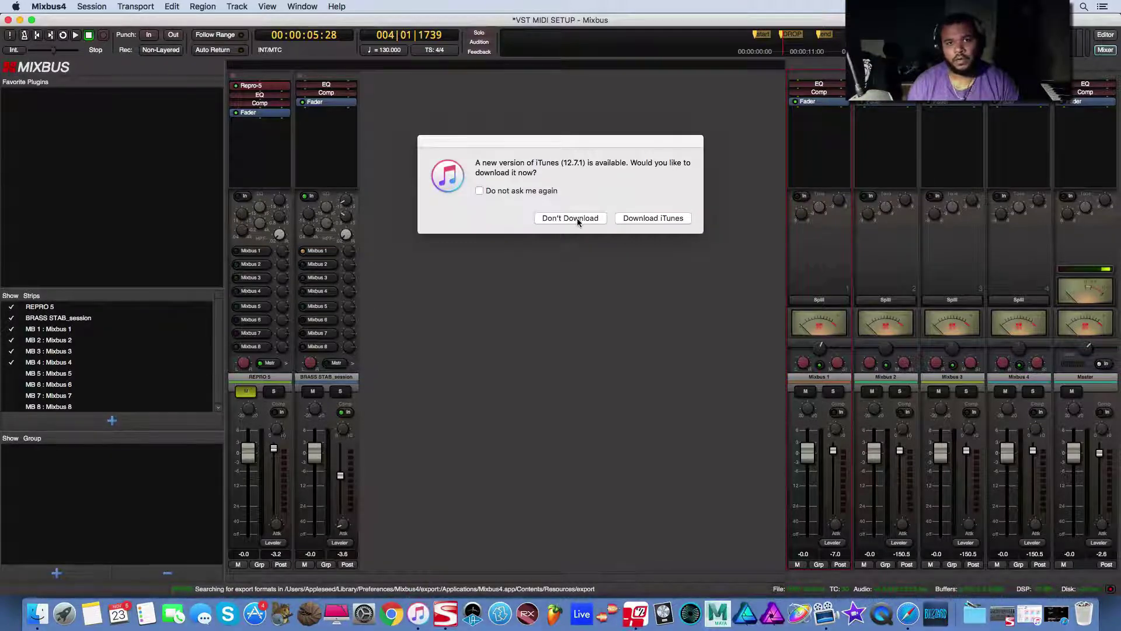
click(577, 219)
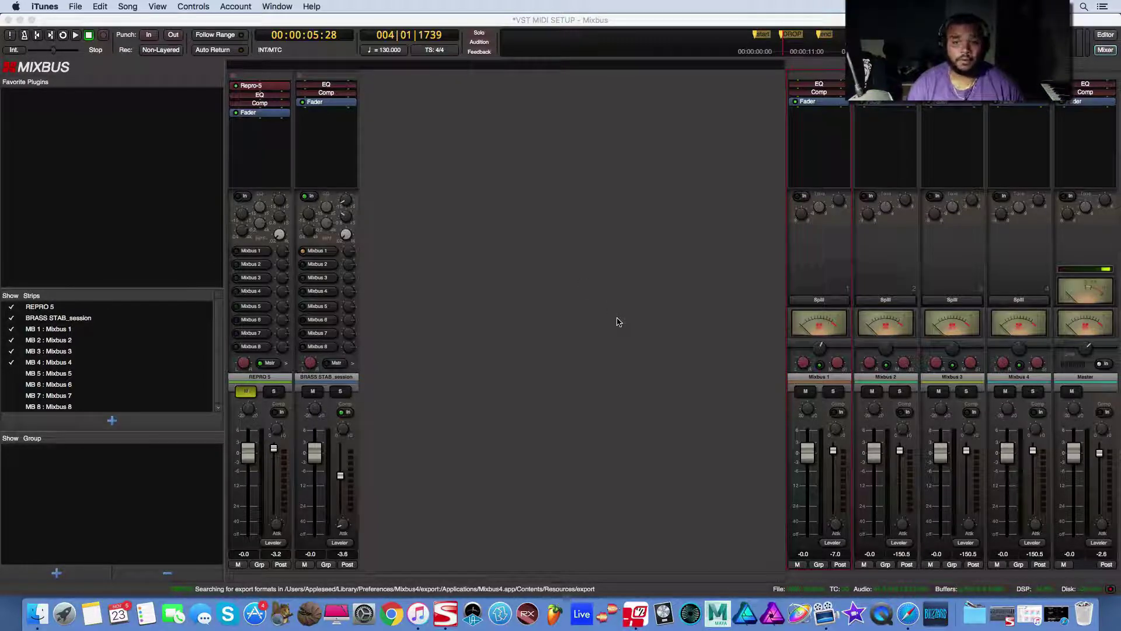
click(63, 35)
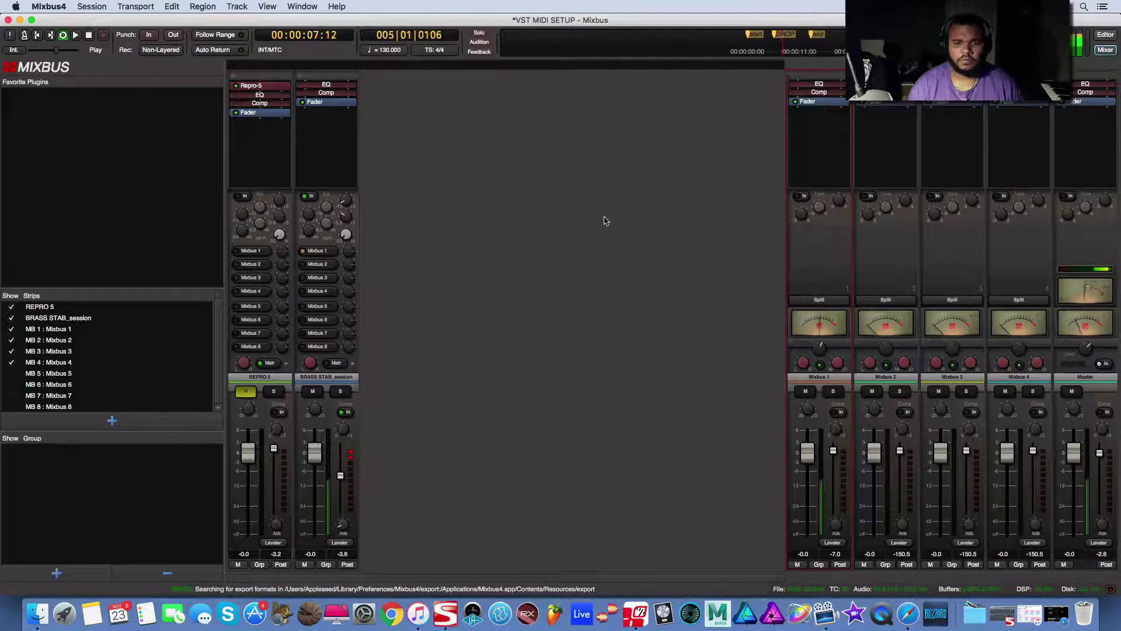
key(space)
- Add a MIDI track named DRUMS using the Heatup 2 (AU) instrument, below BRASS STAB
click(1113, 37)
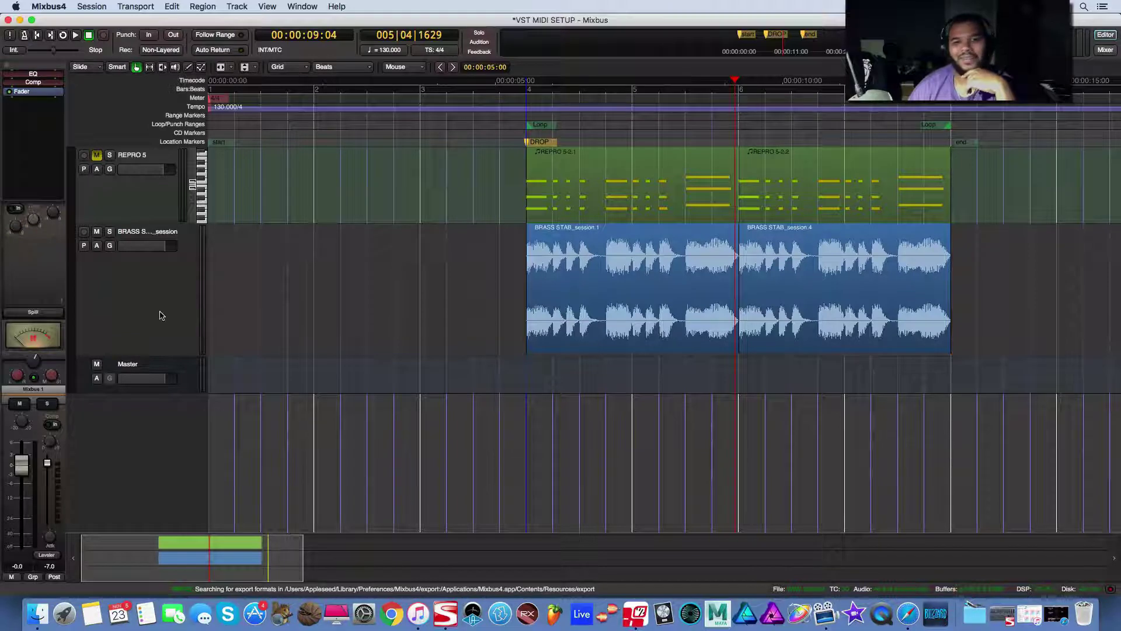
right_click(154, 211)
click(123, 431)
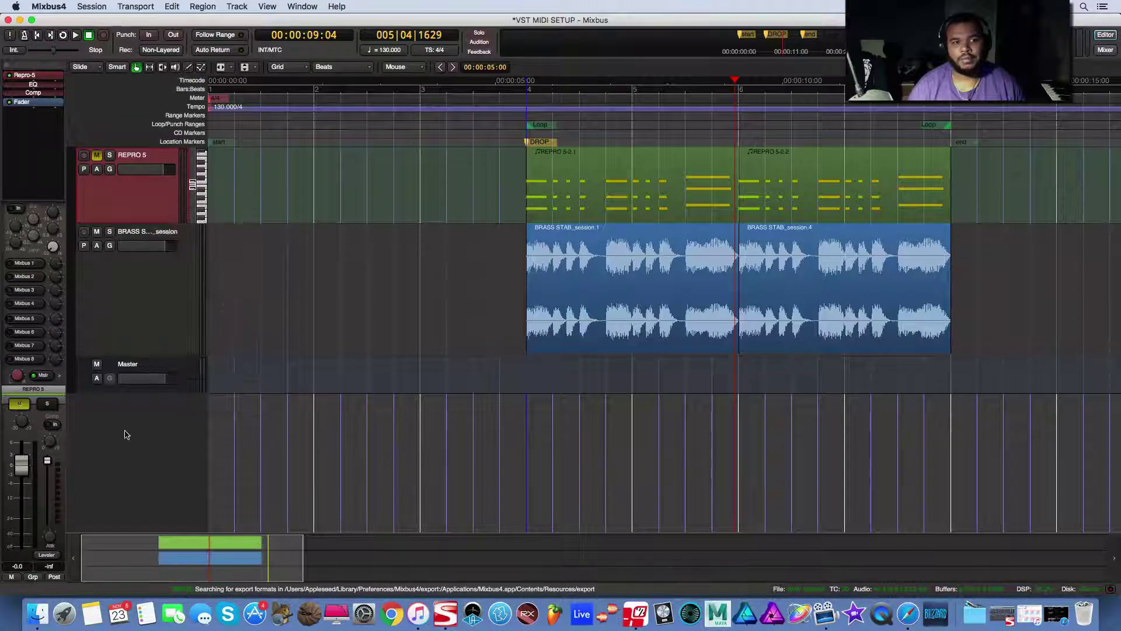
double_click(123, 429)
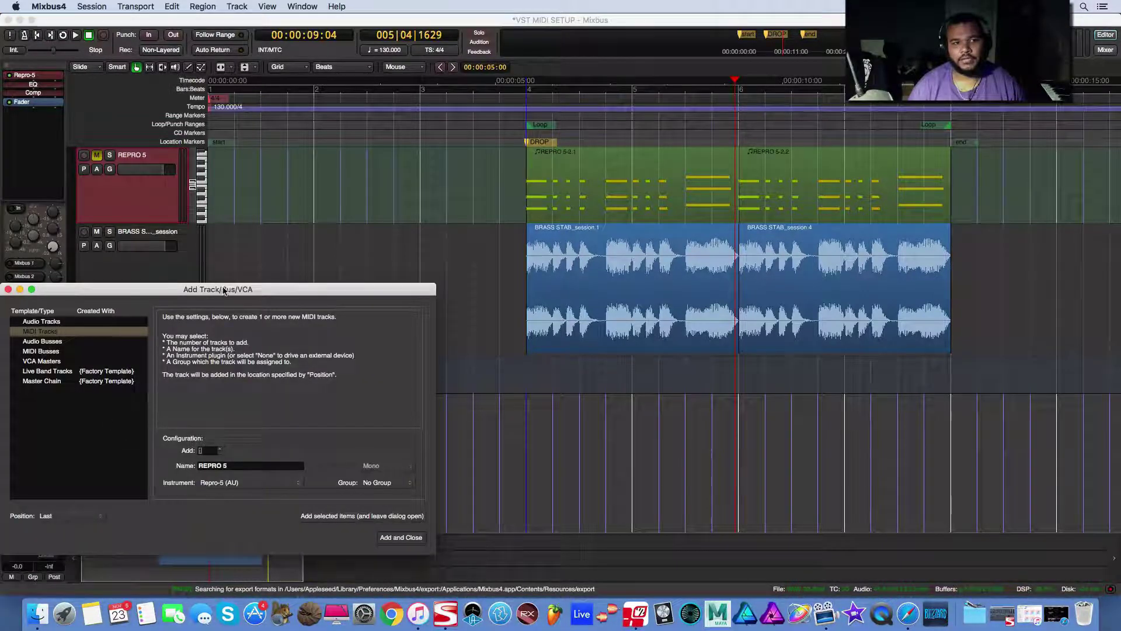
drag(225, 291, 549, 201)
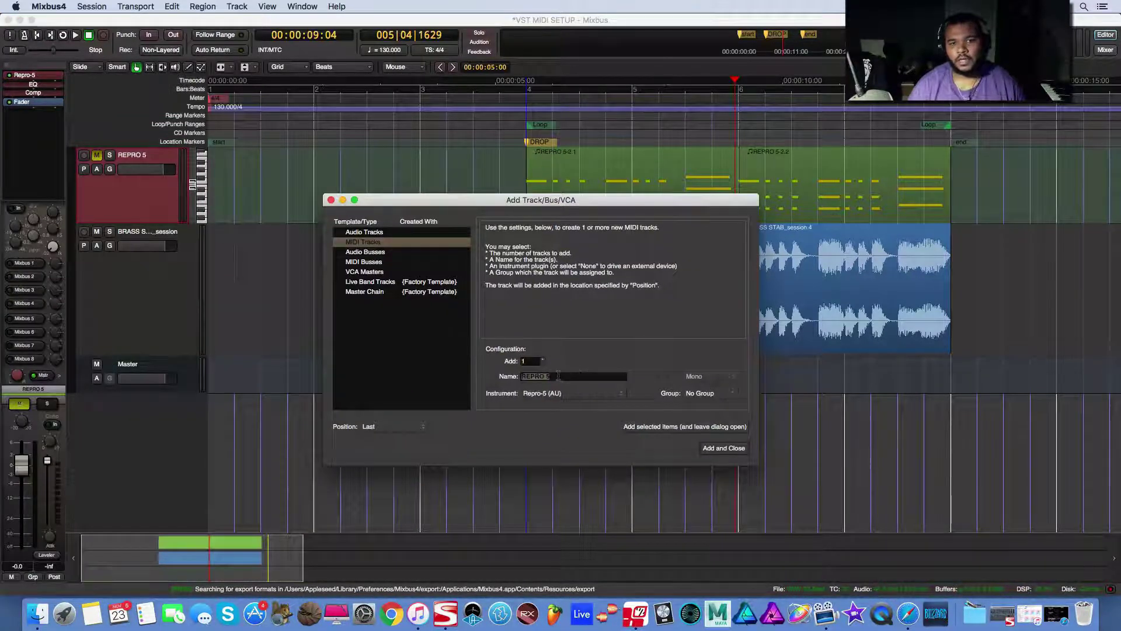
text(DRUMS)
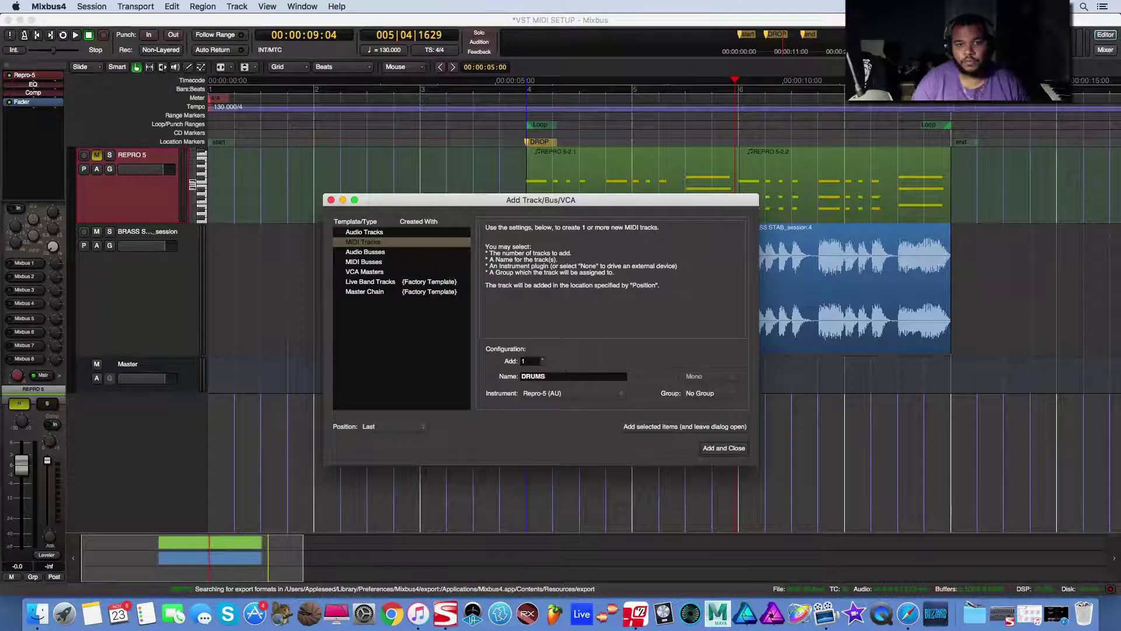
click(572, 393)
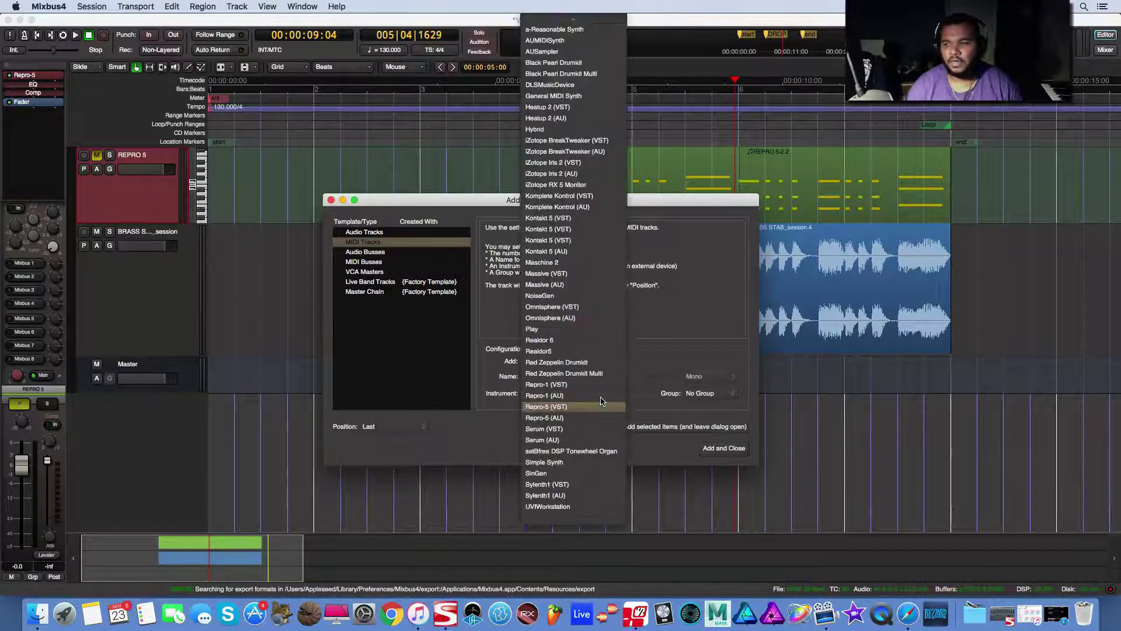
click(567, 120)
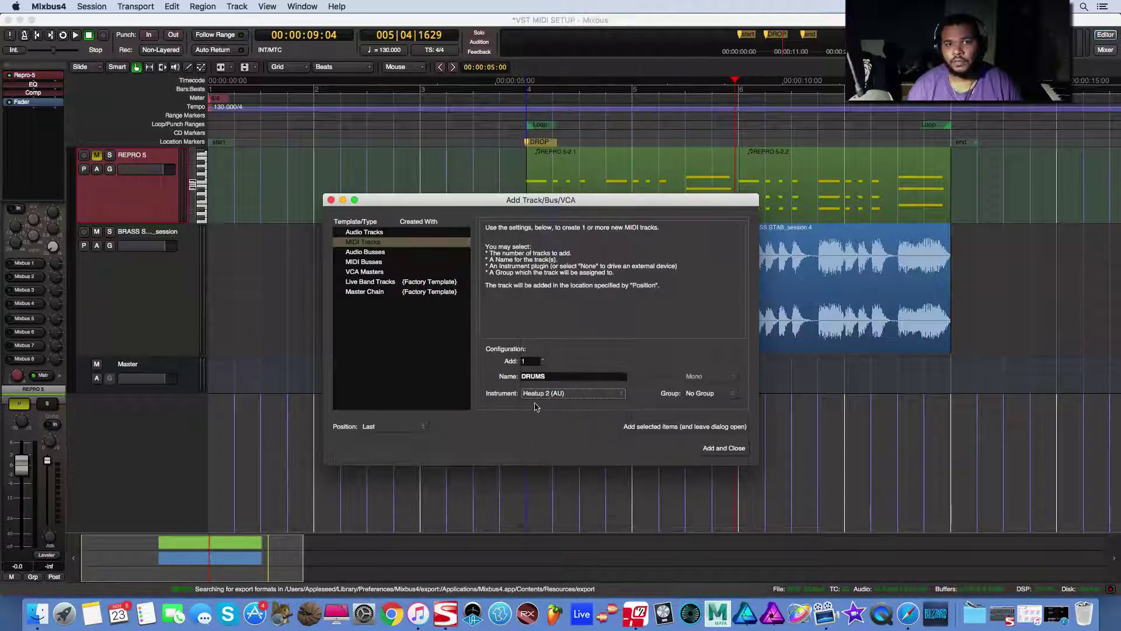
click(715, 450)
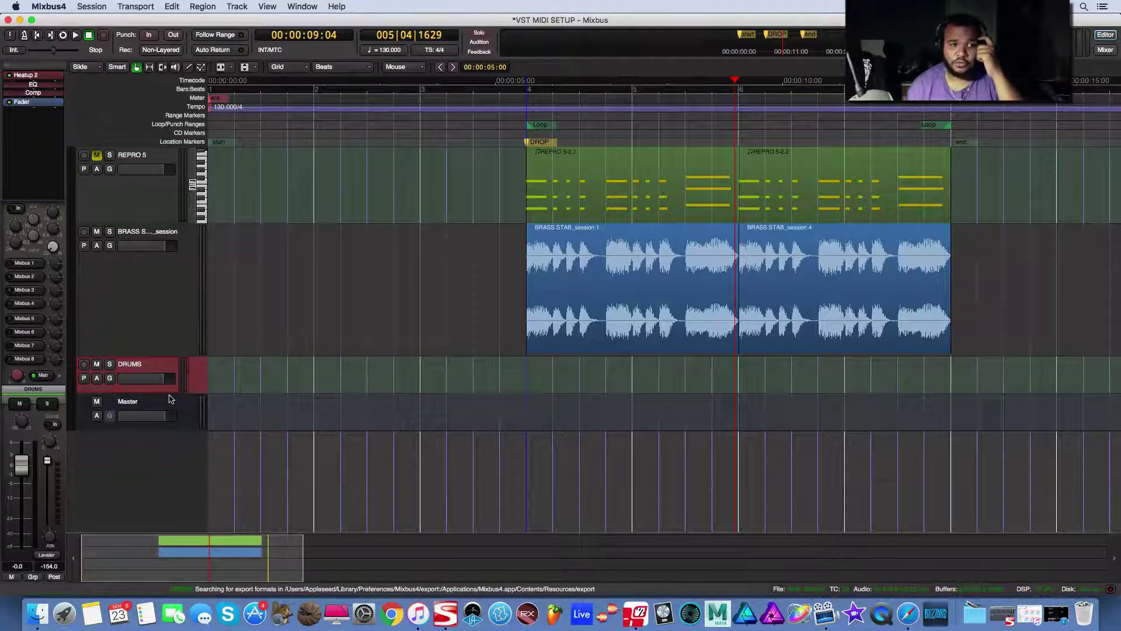
- Enlarge DRUMS, feed it from TR taktile-49 KEYBOARD/CTRL, record-arm it, and open Heatup 2
drag(162, 393, 164, 457)
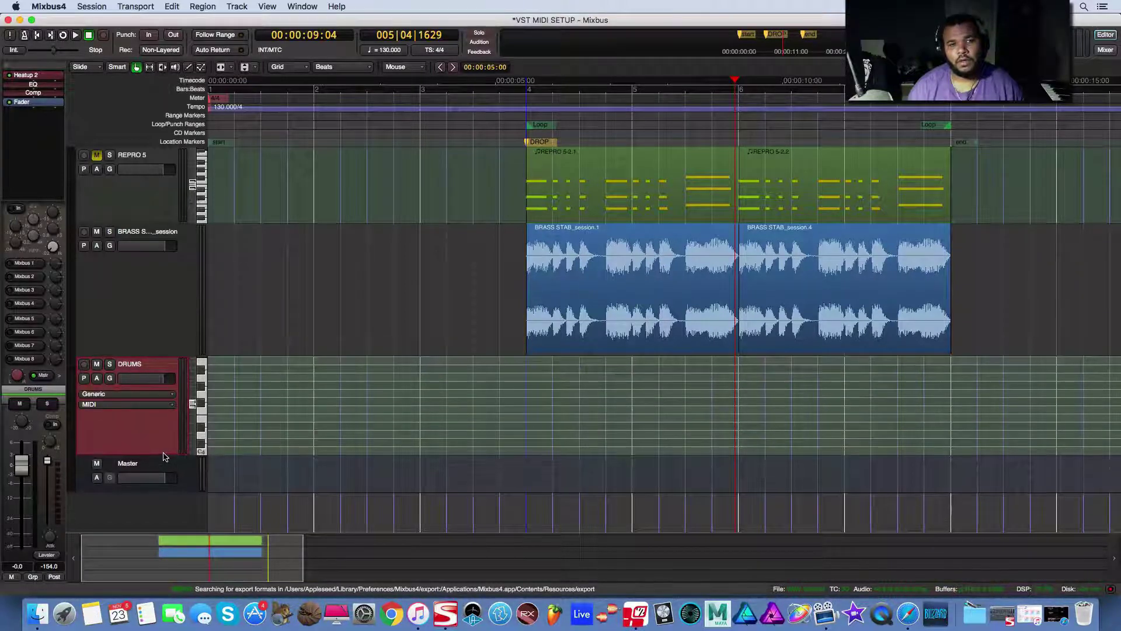
right_click(129, 433)
click(187, 254)
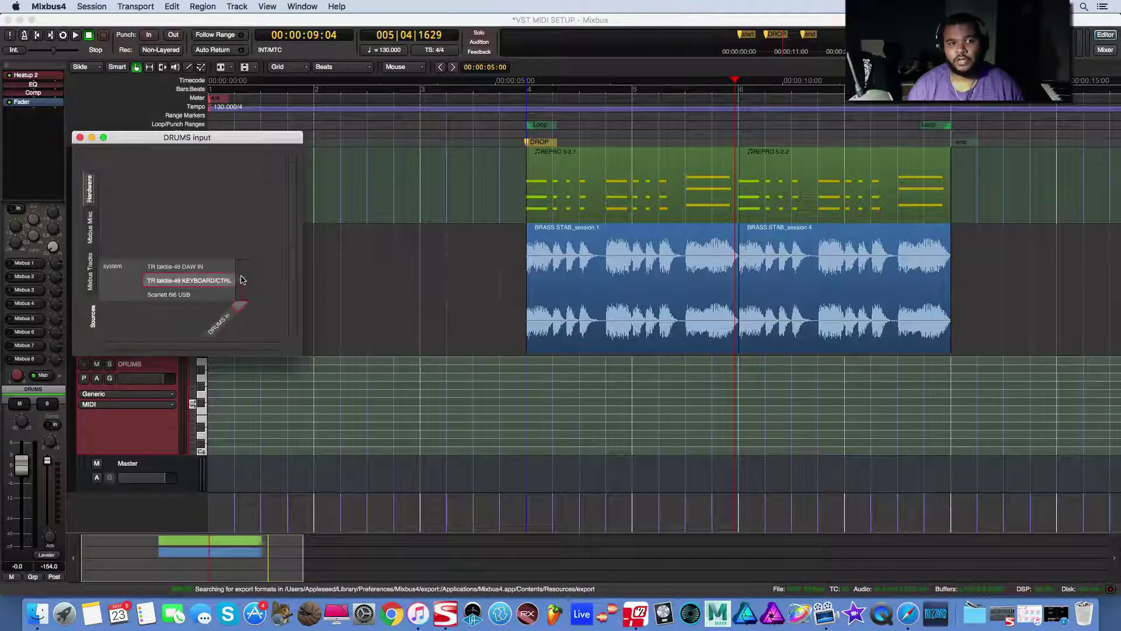
click(242, 280)
click(80, 138)
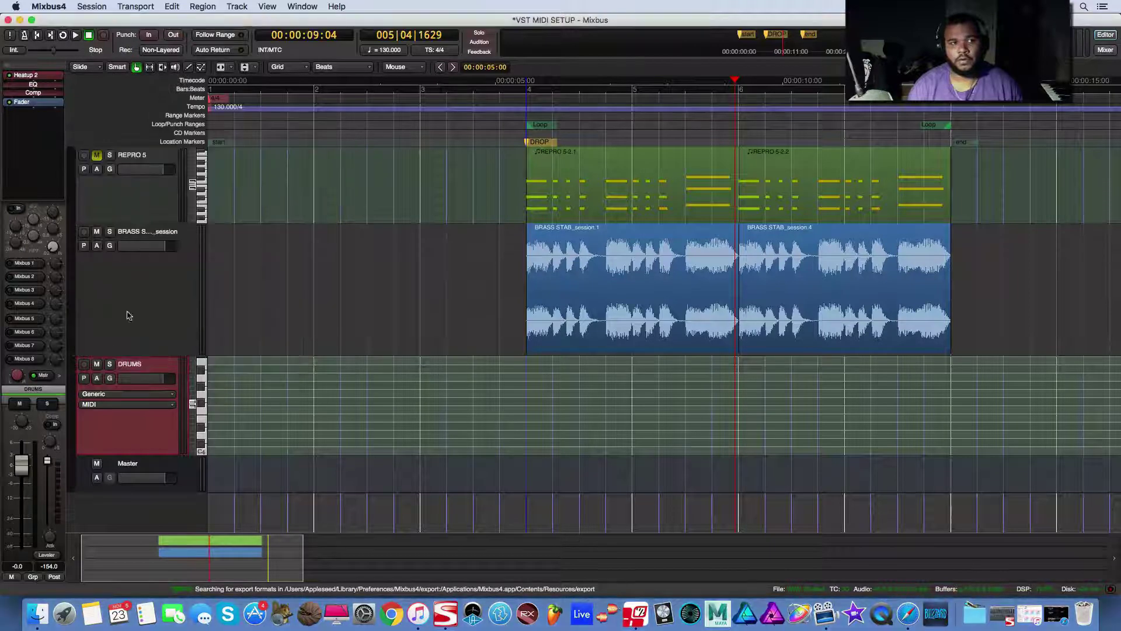
click(84, 364)
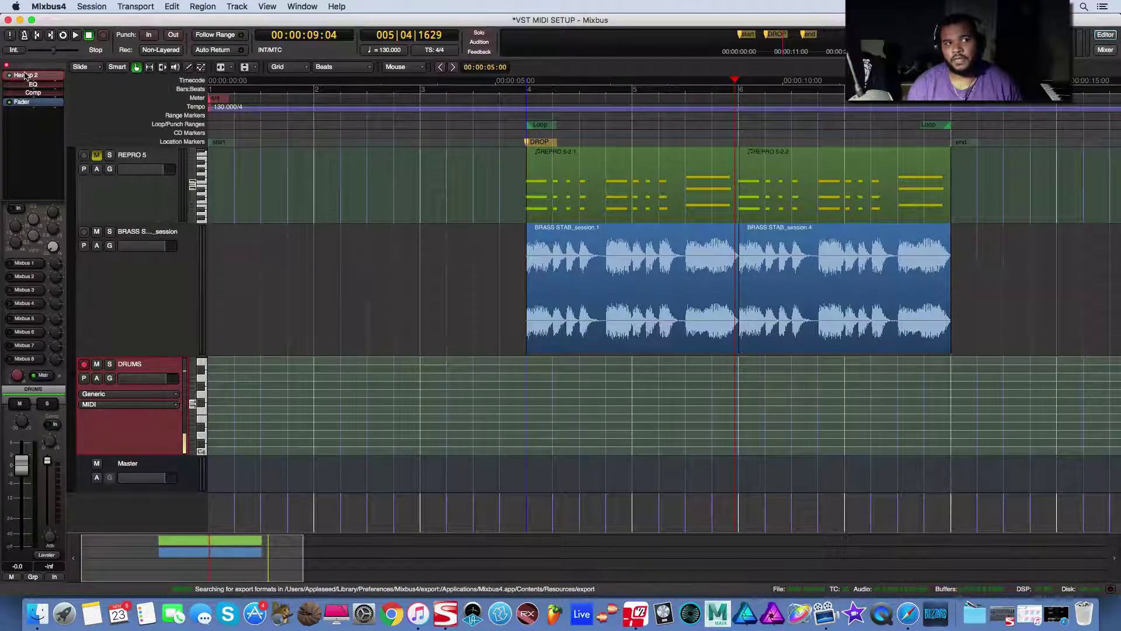
double_click(22, 78)
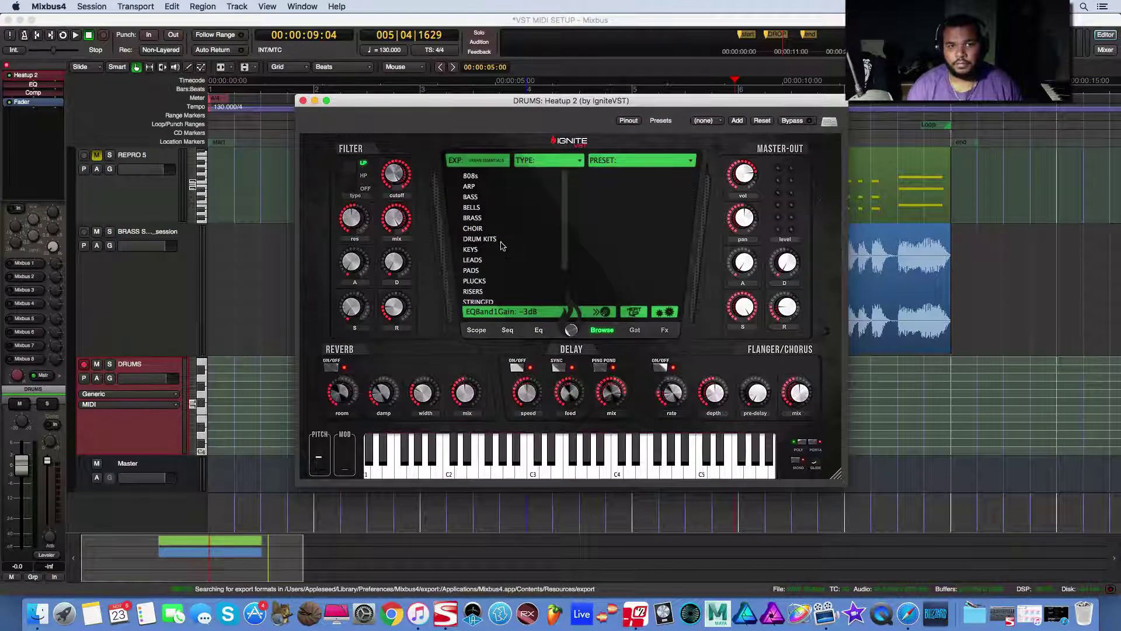
- Load the [URBAN] KIT [02] drum kit in Heatup 2 and close its window
click(485, 239)
click(625, 200)
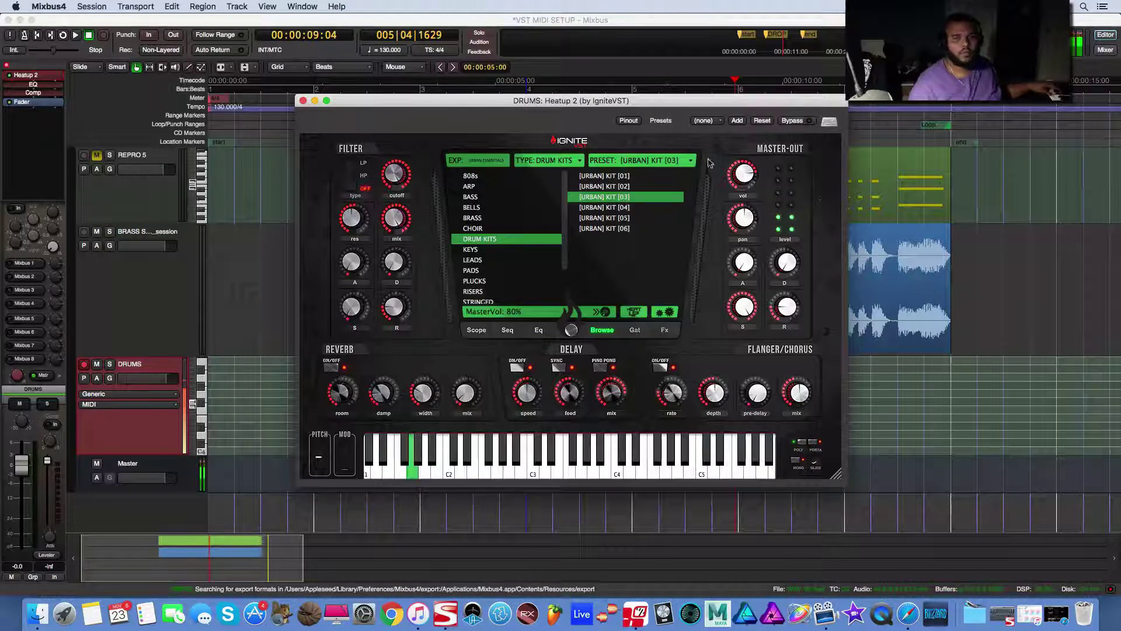
click(621, 185)
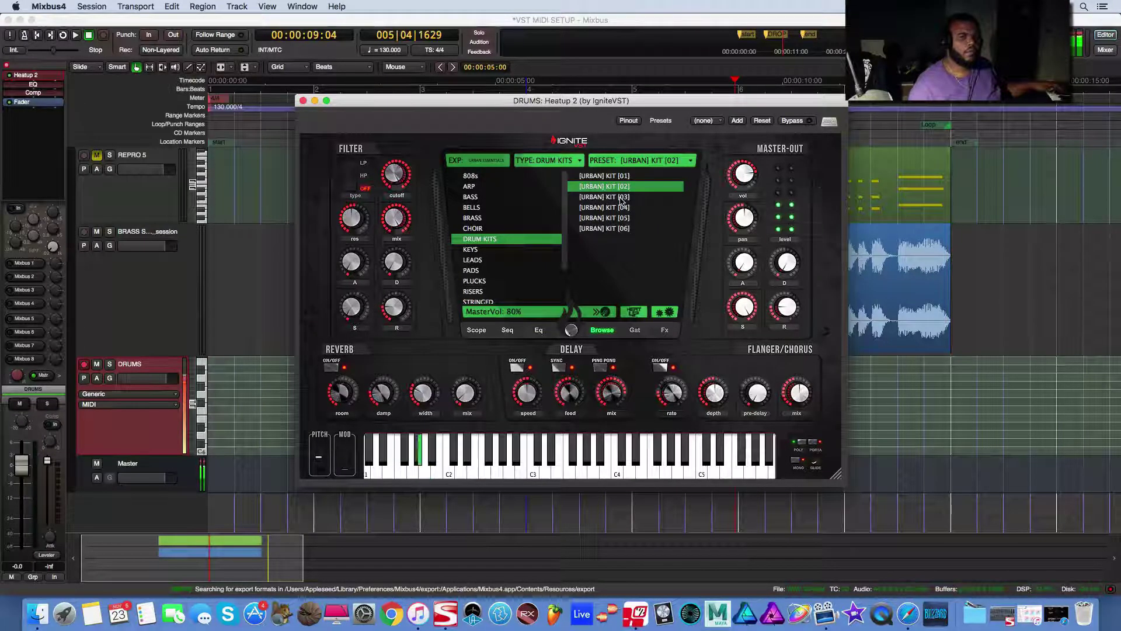
click(302, 102)
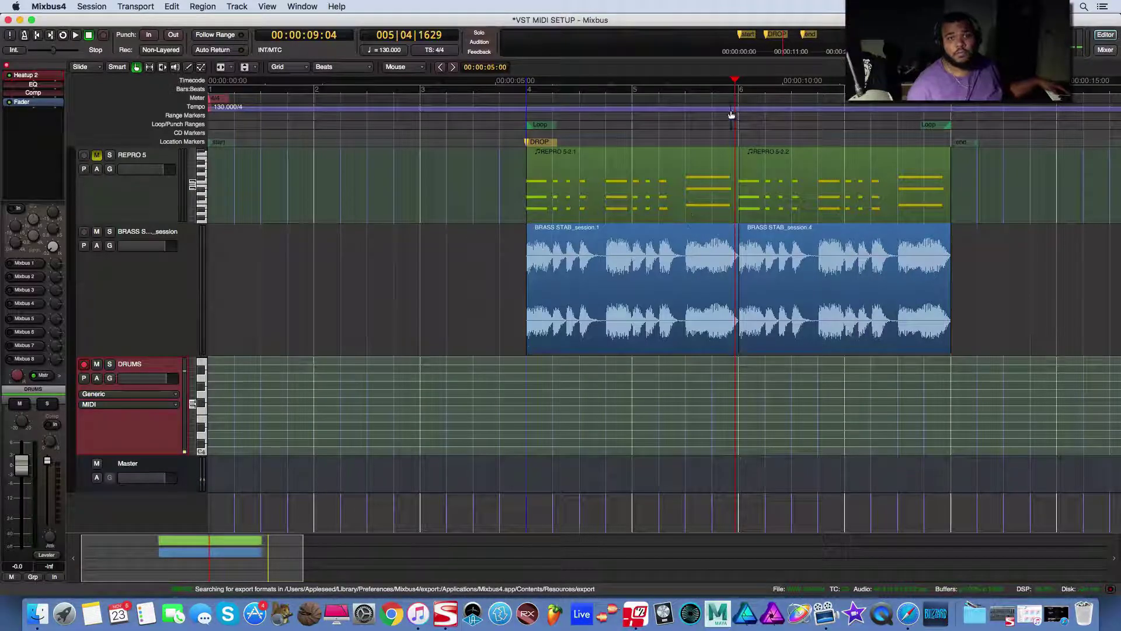
- Record a drum take from bar 3 with the metronome on, creating region DRUMS-1.1
drag(735, 80, 417, 190)
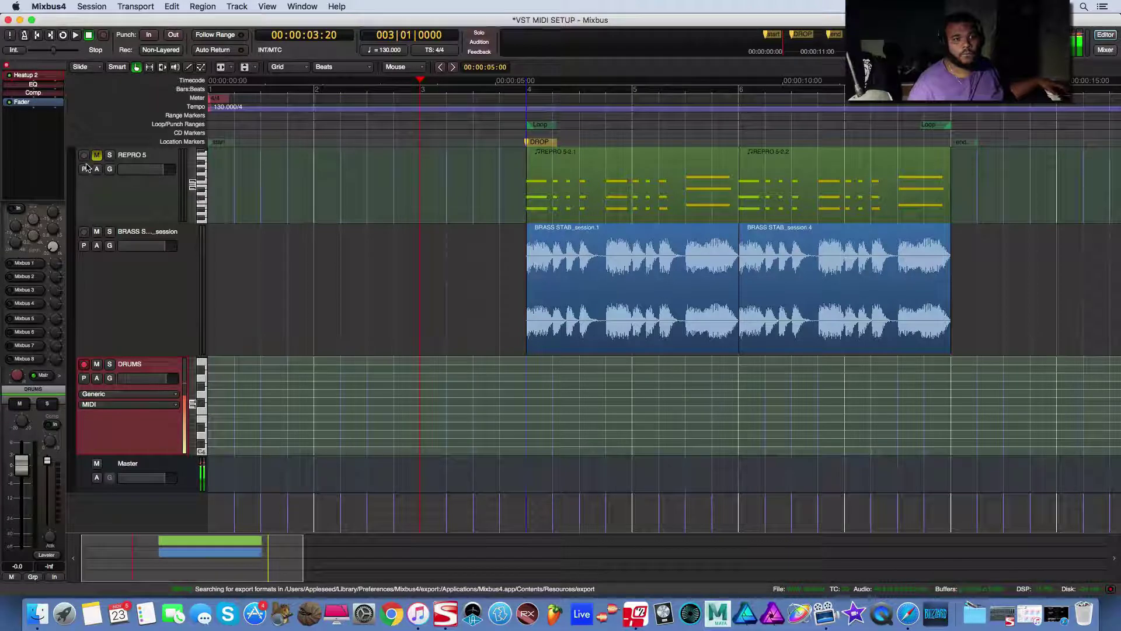
click(23, 36)
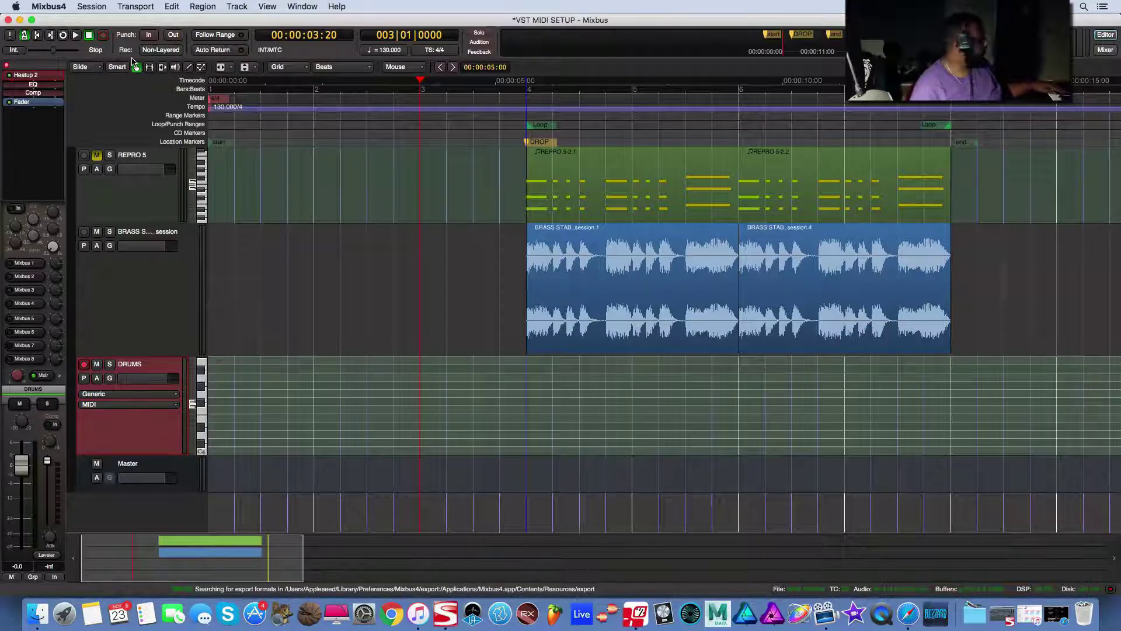
key(shift+space)
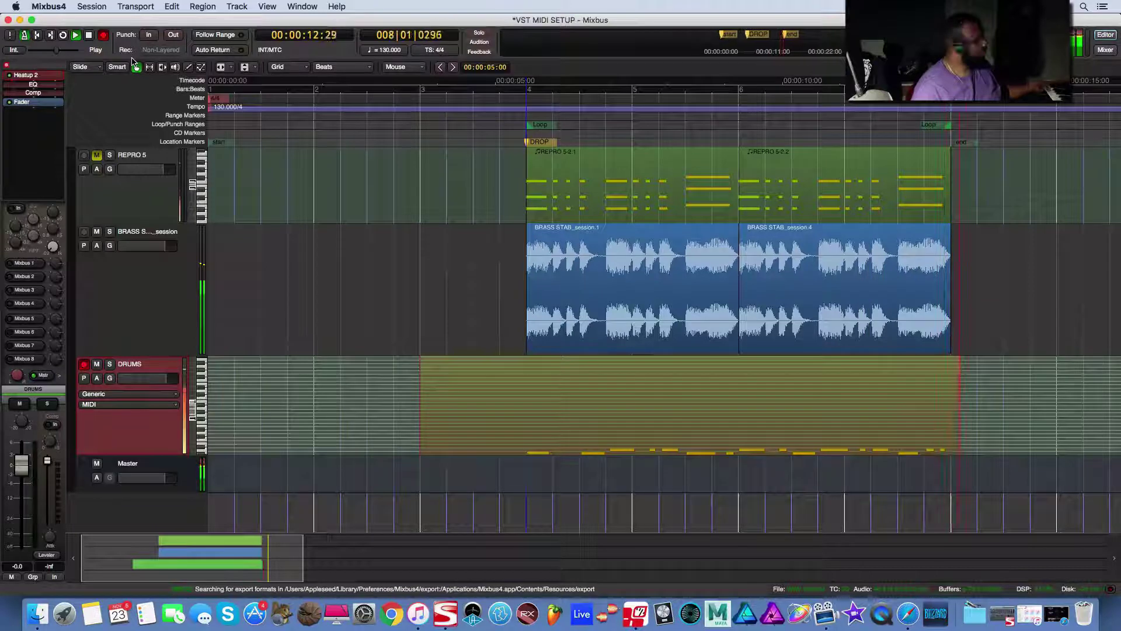
key(space)
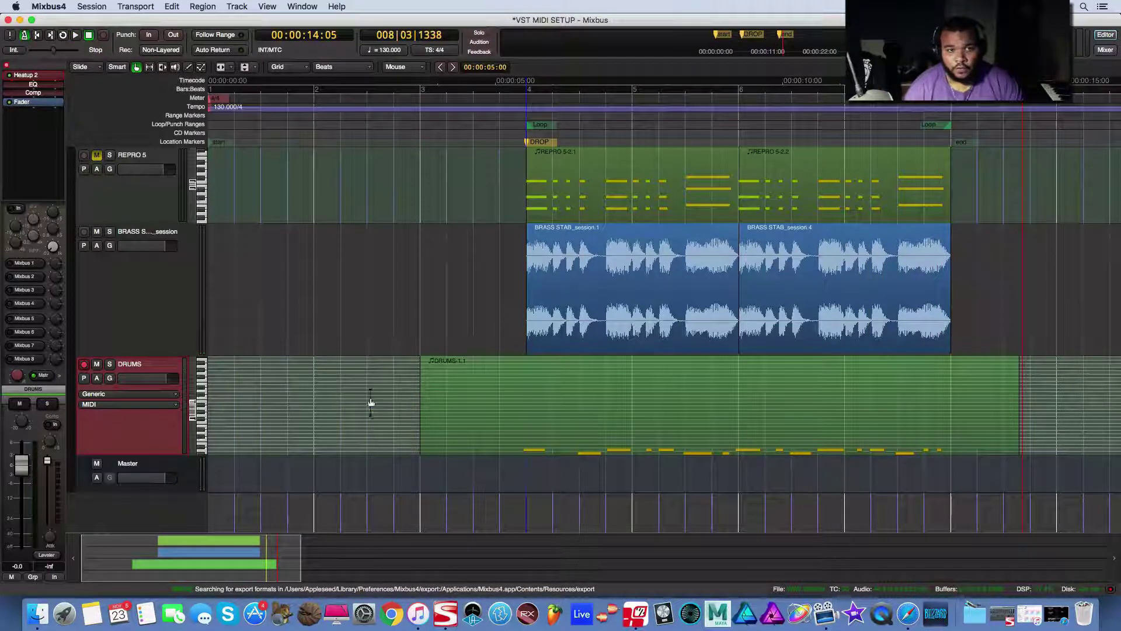
- Set the DRUMS region's note mode to Percussive and make the DRUMS track taller
right_click(107, 432)
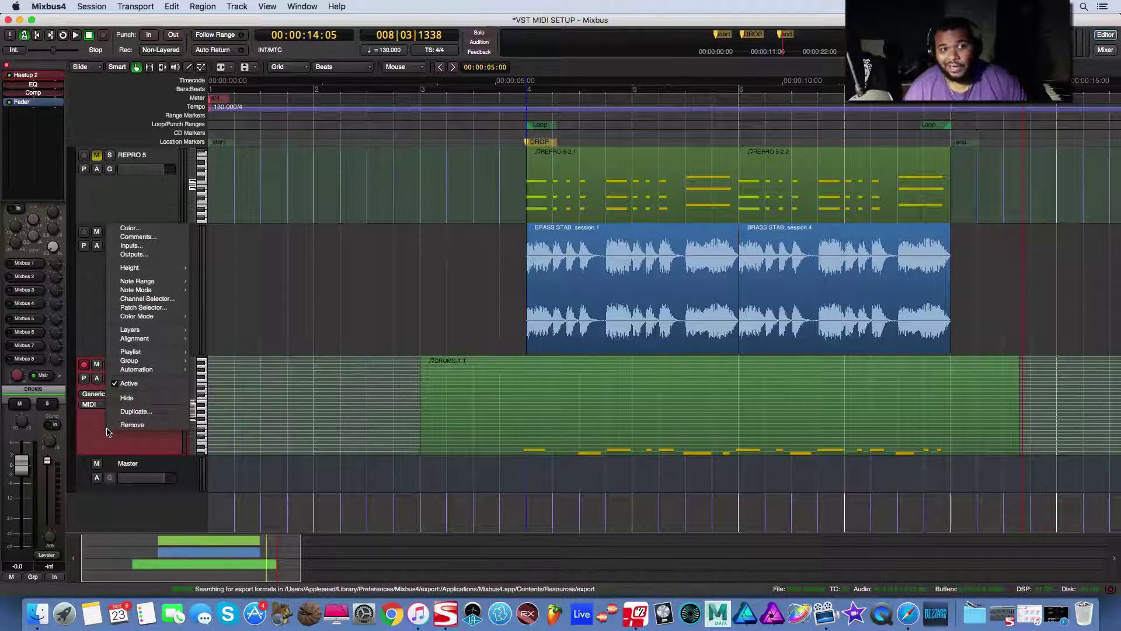
mouse_move(186, 290)
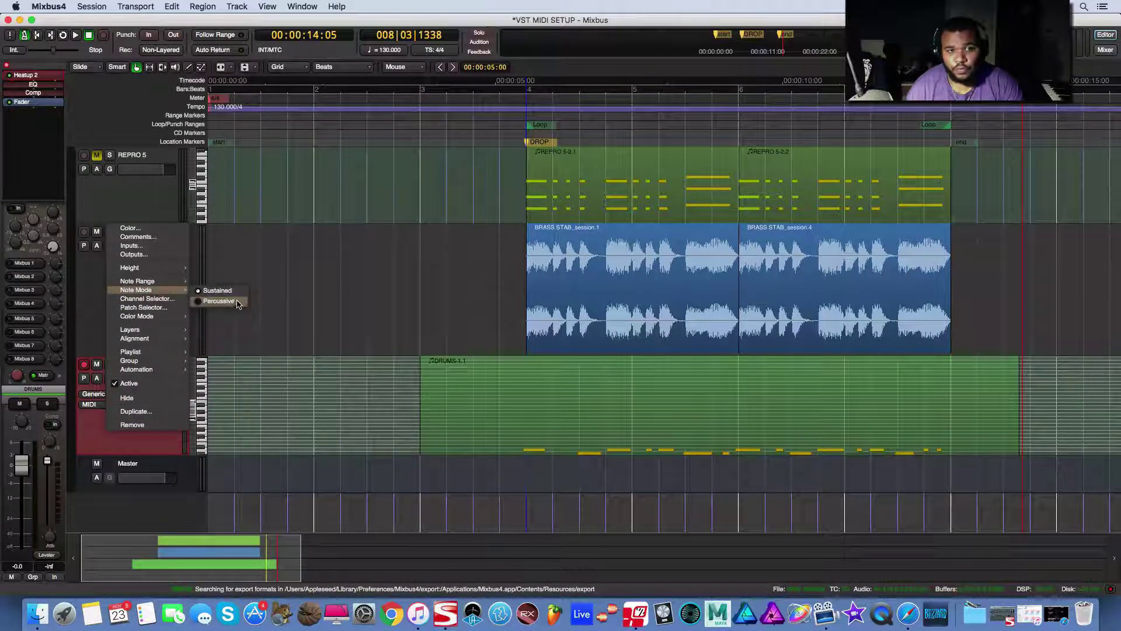
click(235, 300)
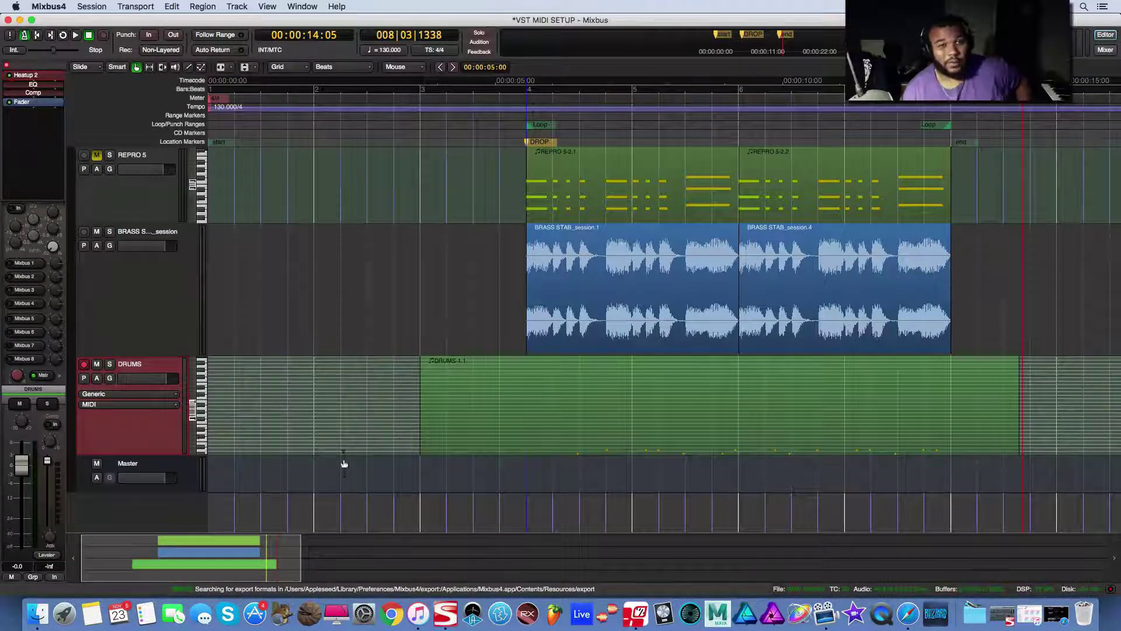
key(minus)
key(minus)
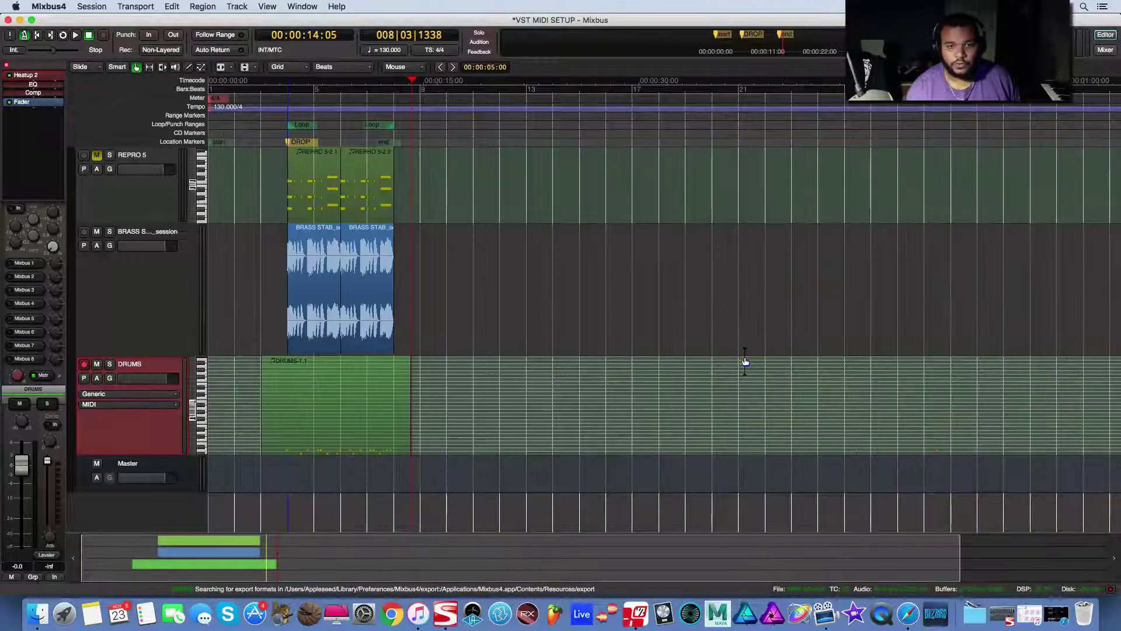
drag(159, 457, 169, 530)
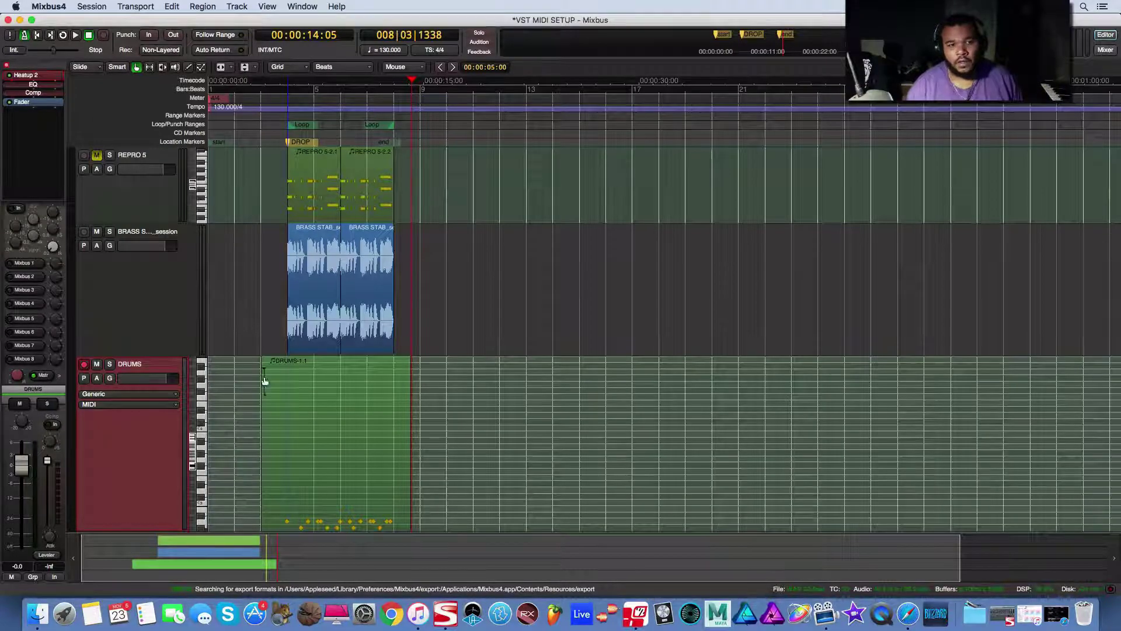
- Zoom in on the brass and drums regions and select all hi-hat notes with Internal Edit
drag(955, 555, 391, 576)
scroll(655, 438, down, 3)
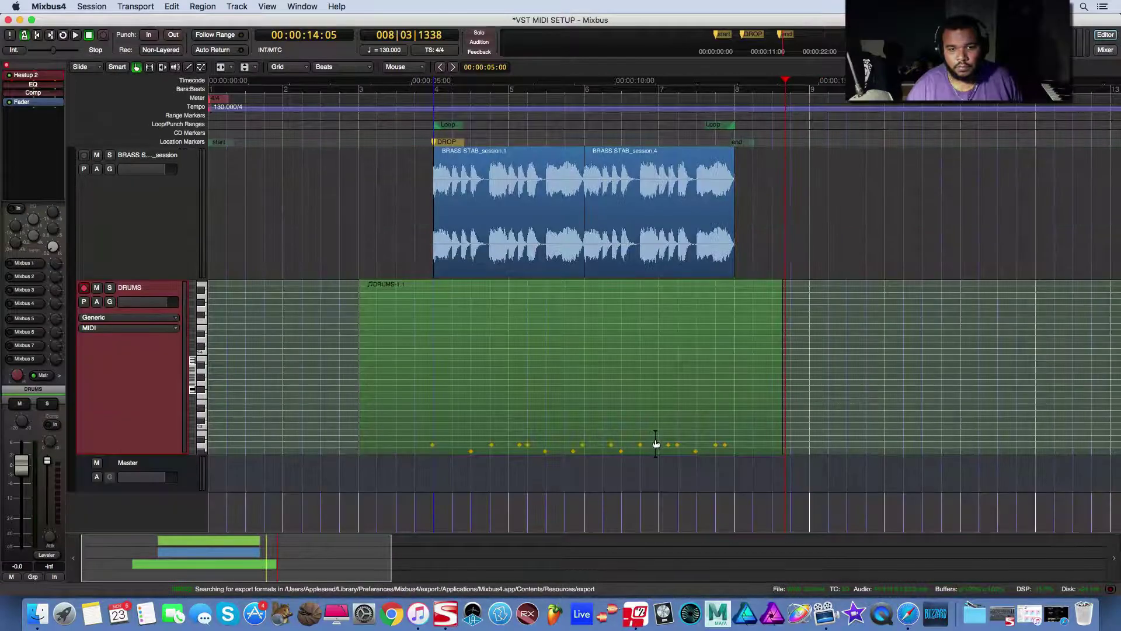
scroll(655, 438, up, 2)
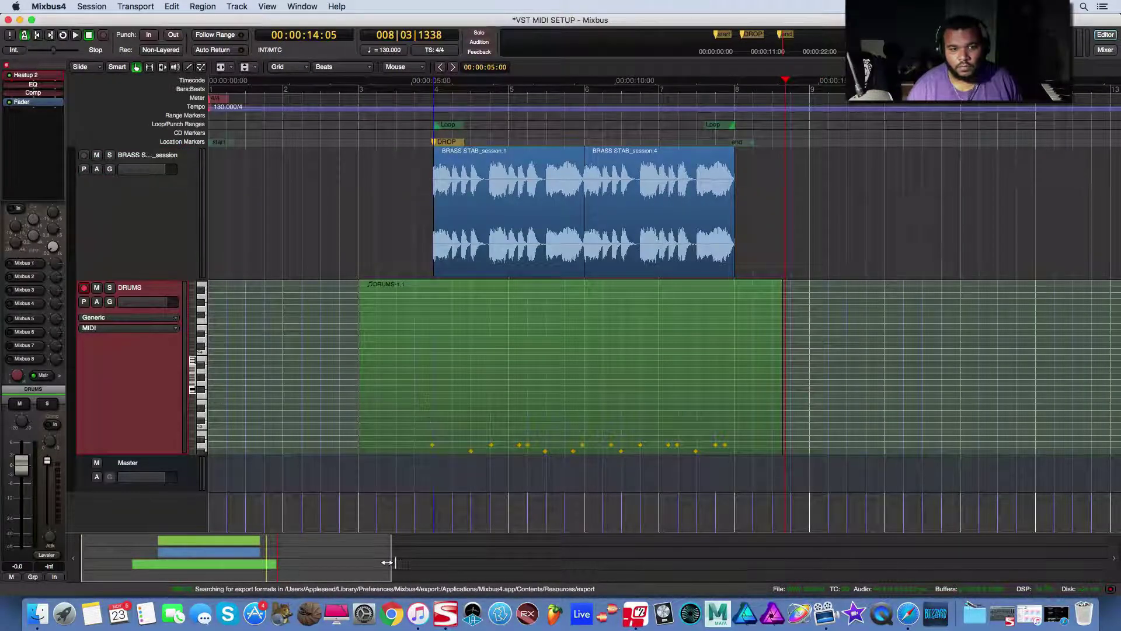
drag(384, 561, 199, 563)
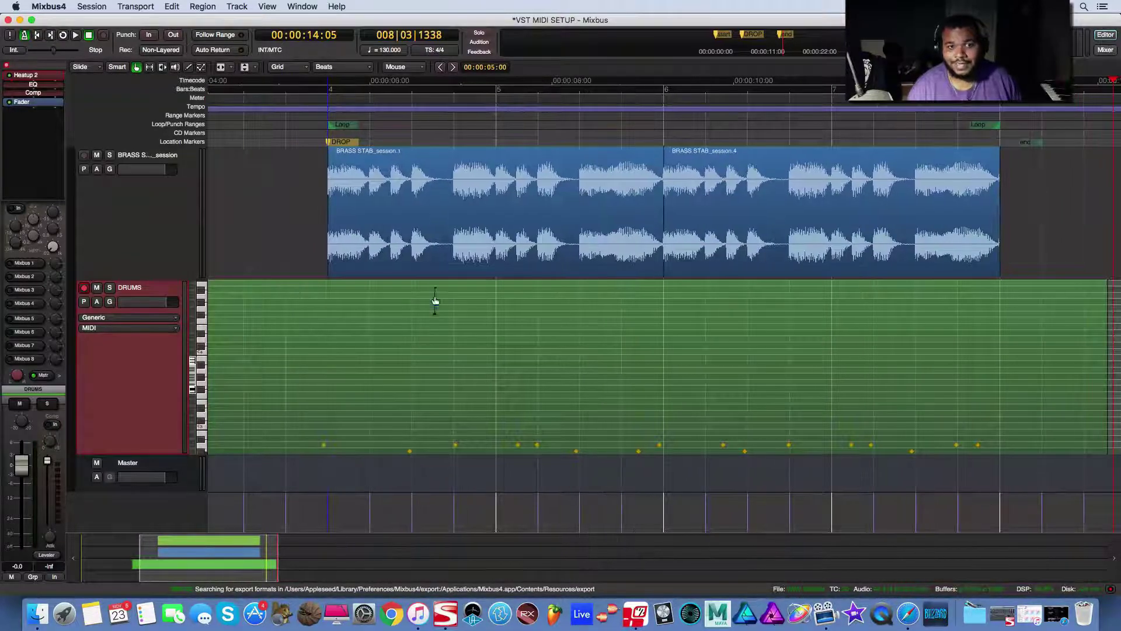
click(201, 66)
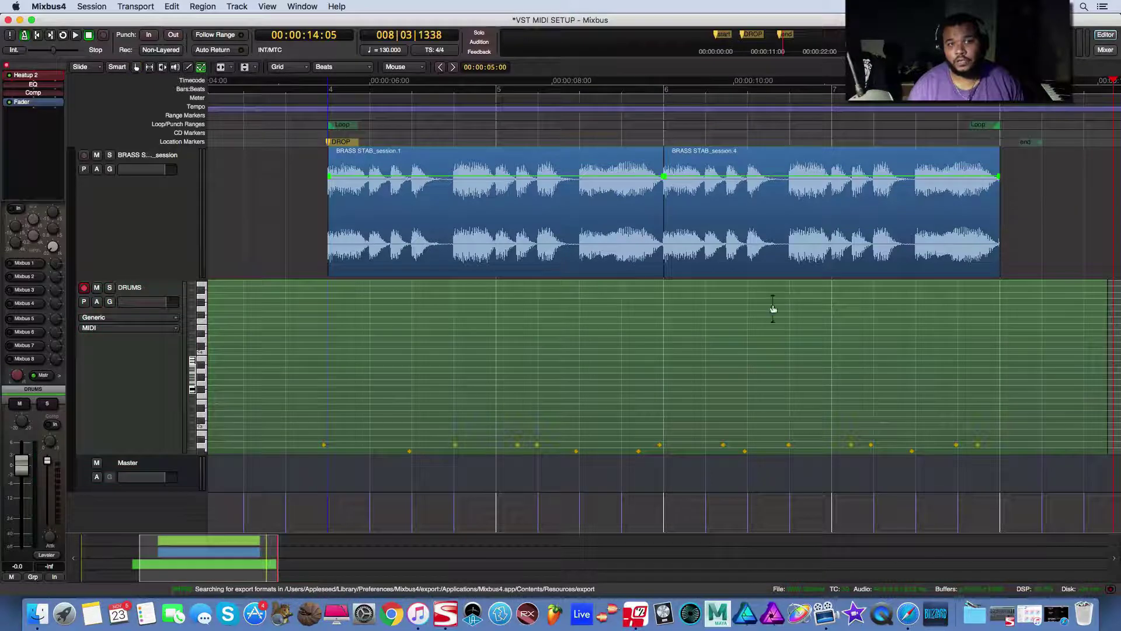
drag(1011, 395, 335, 508)
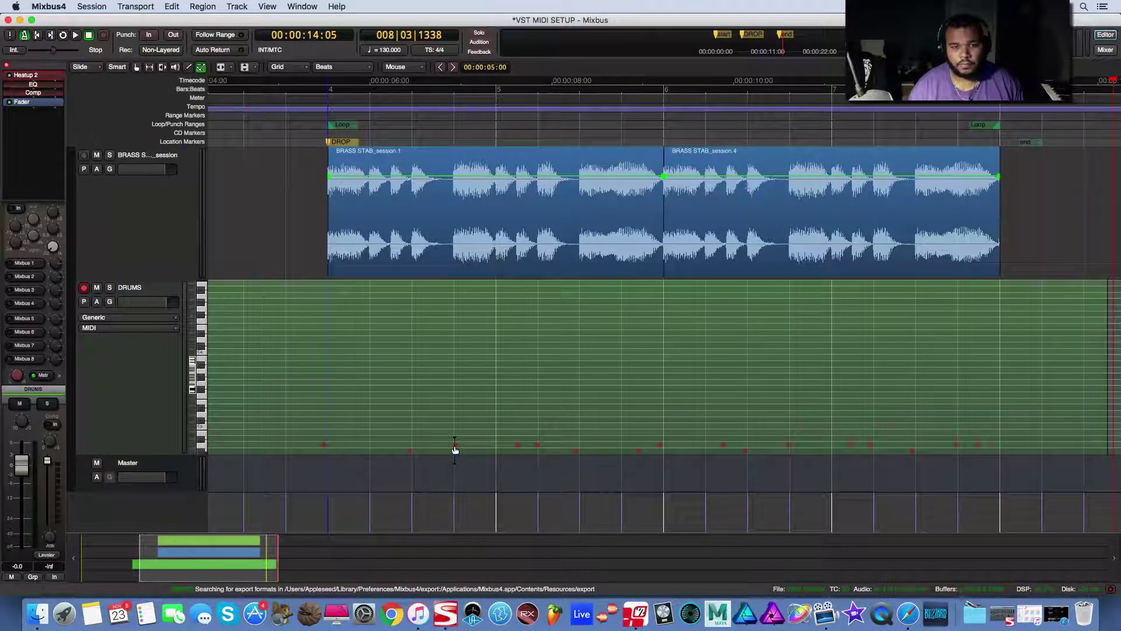
- Quantize the selected drum notes' start times to Beats/2 at 100% strength
mouse_move(455, 448)
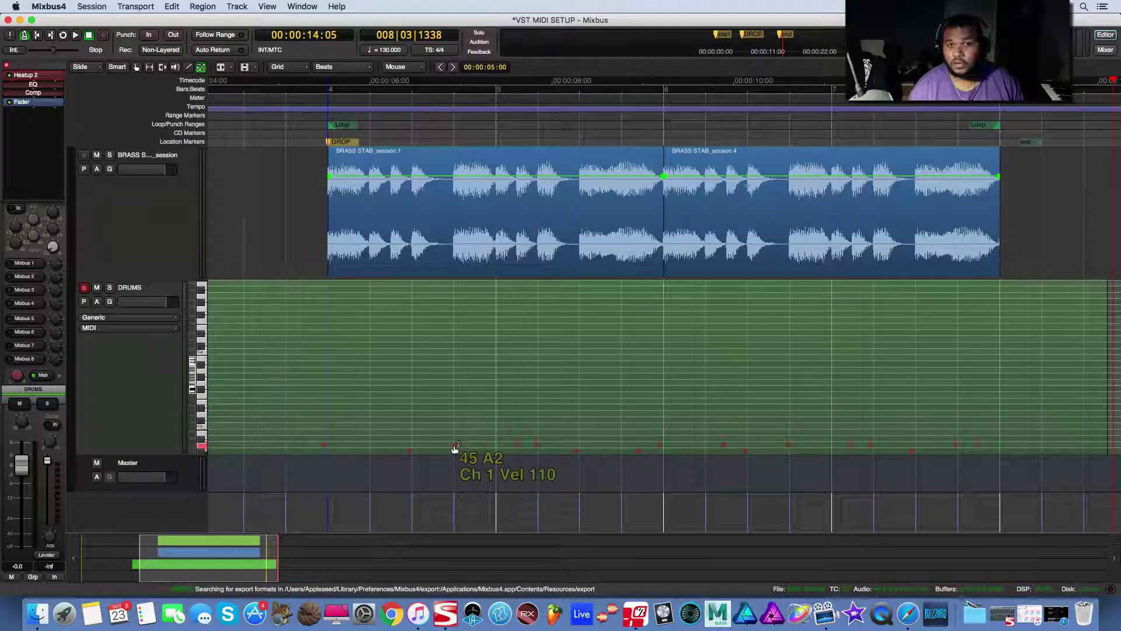
right_click(455, 448)
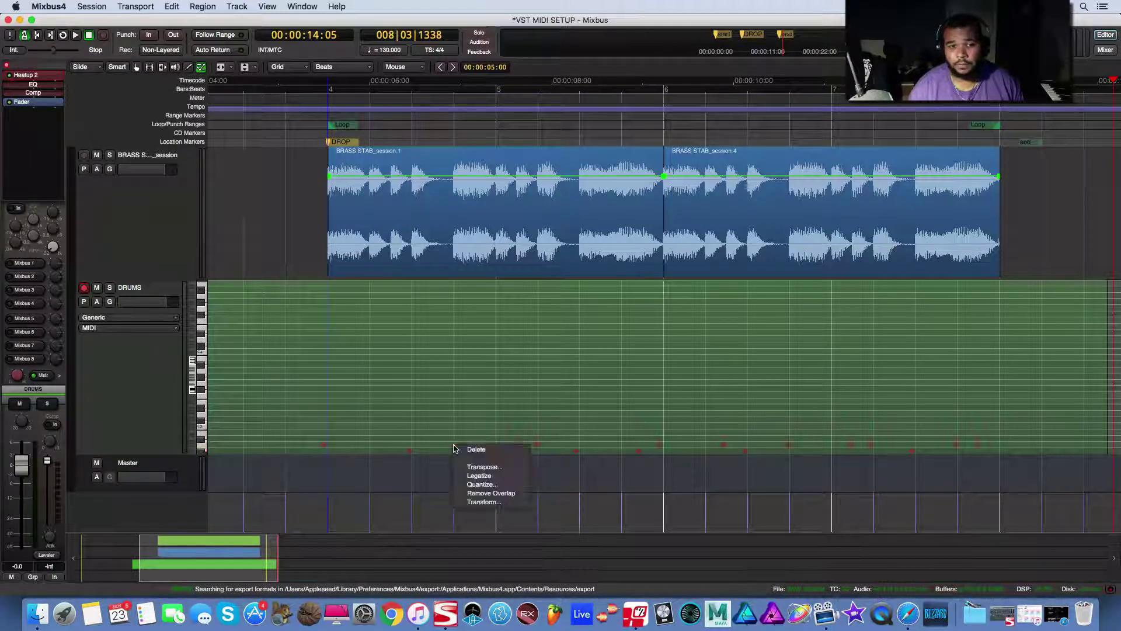
click(508, 487)
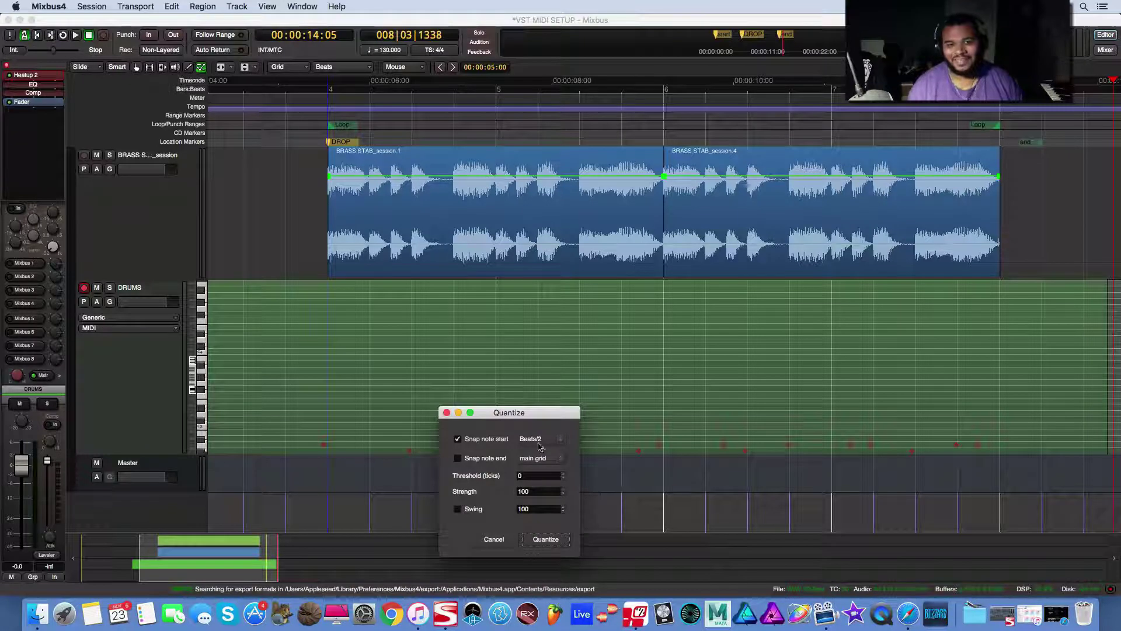
click(546, 540)
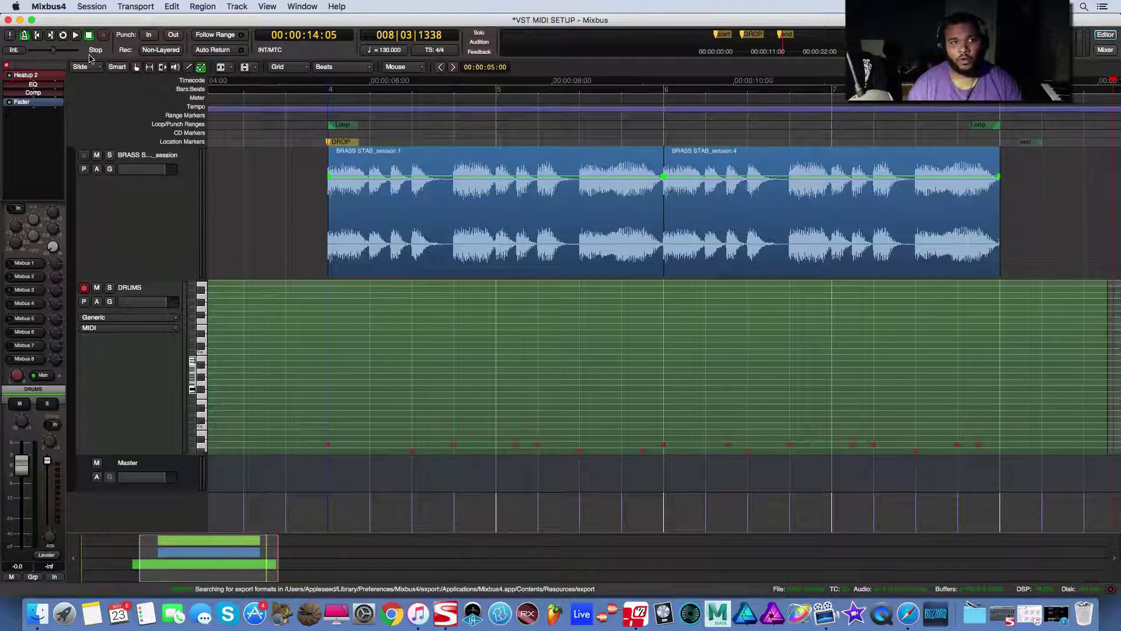
- Disarm DRUMS, loop-play in the Mixer, and set BRASS STAB to -11.5 dB, DRUMS to -0.5 dB
click(63, 36)
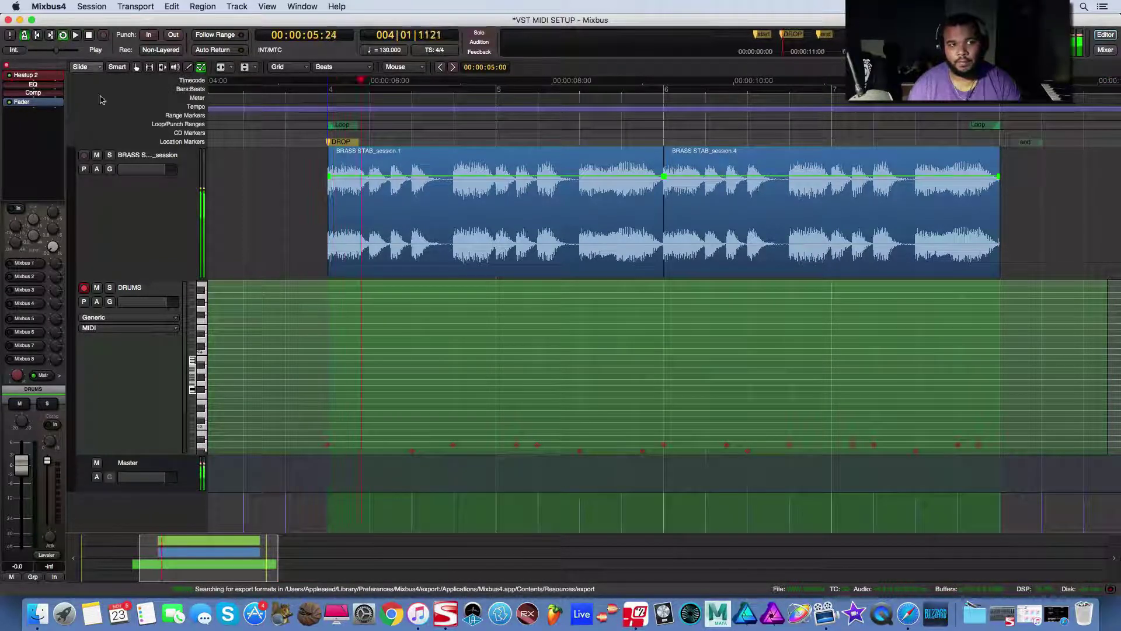
click(85, 288)
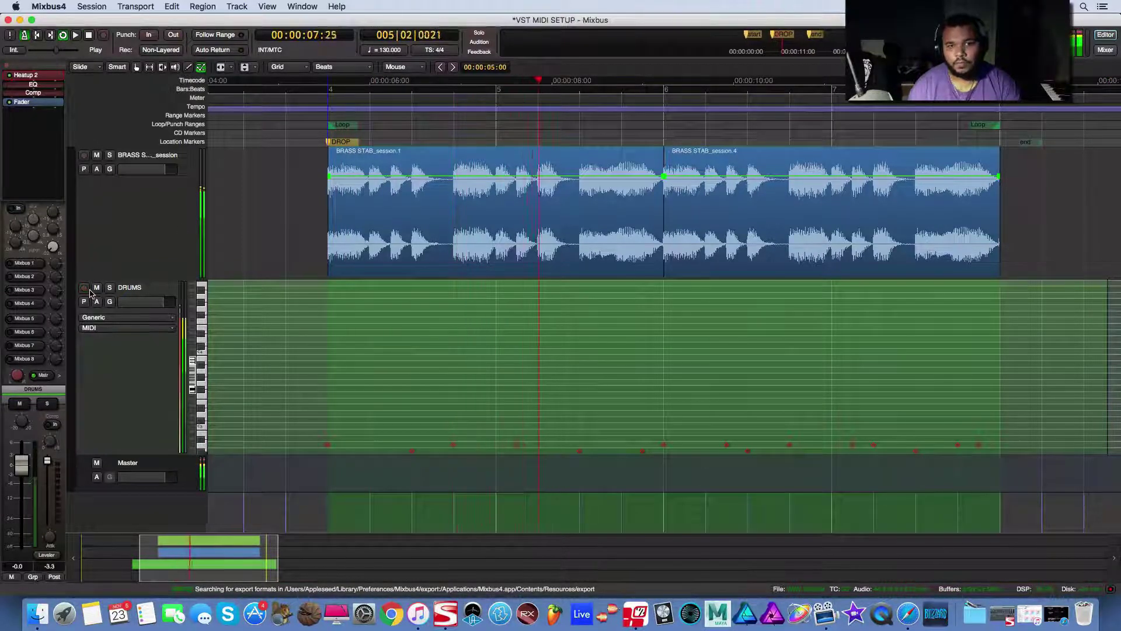
key(space)
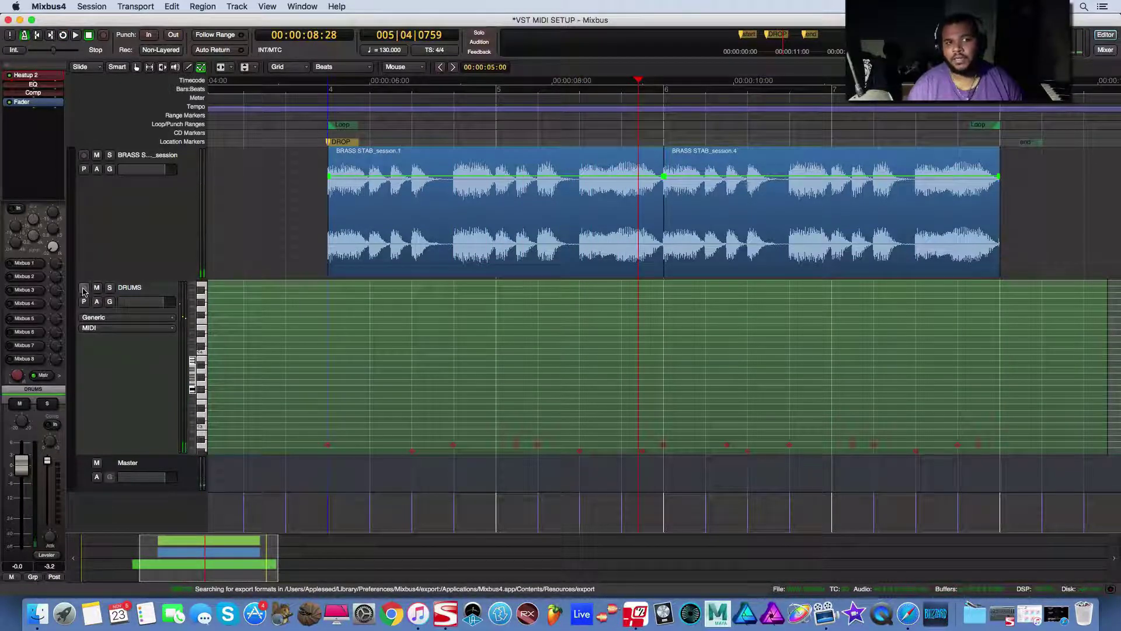
click(1104, 50)
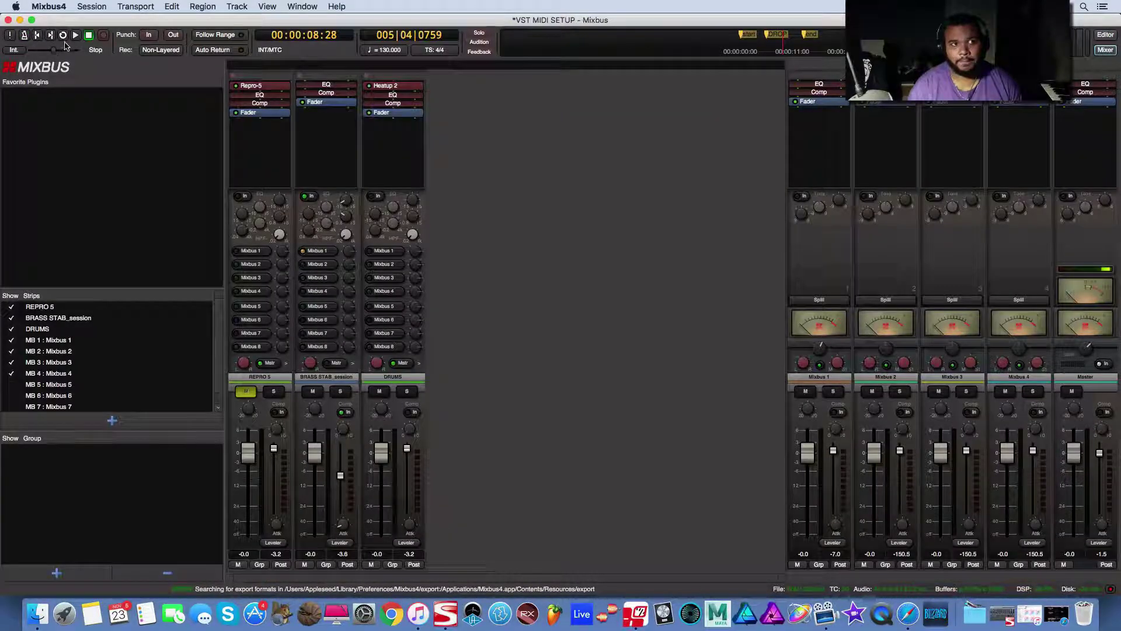
click(63, 35)
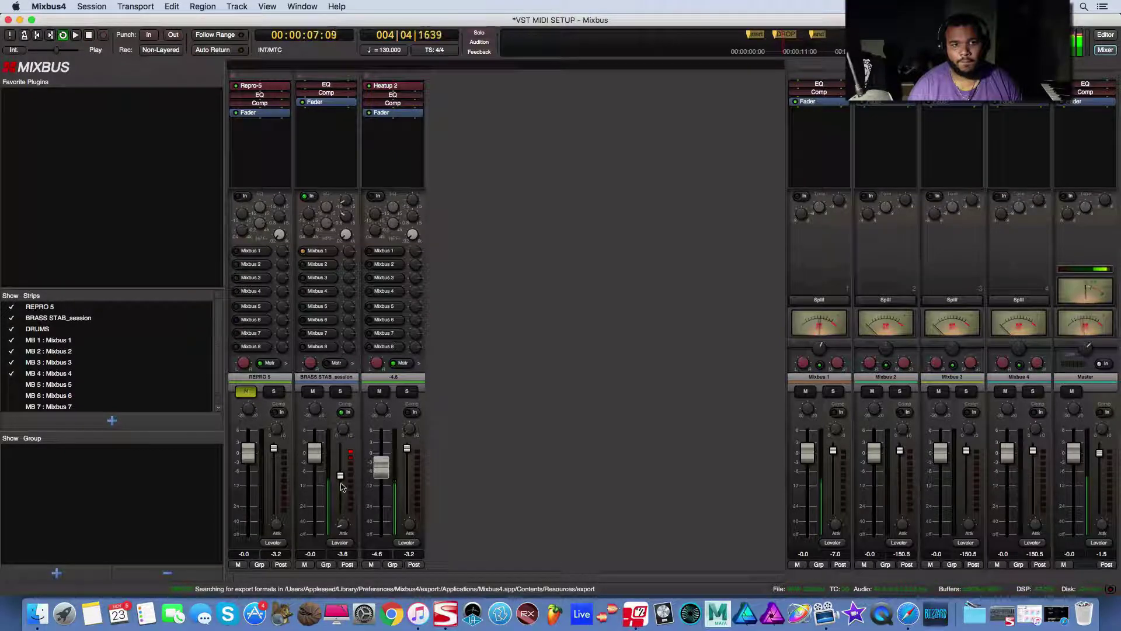
drag(321, 494, 326, 533)
drag(380, 467, 381, 453)
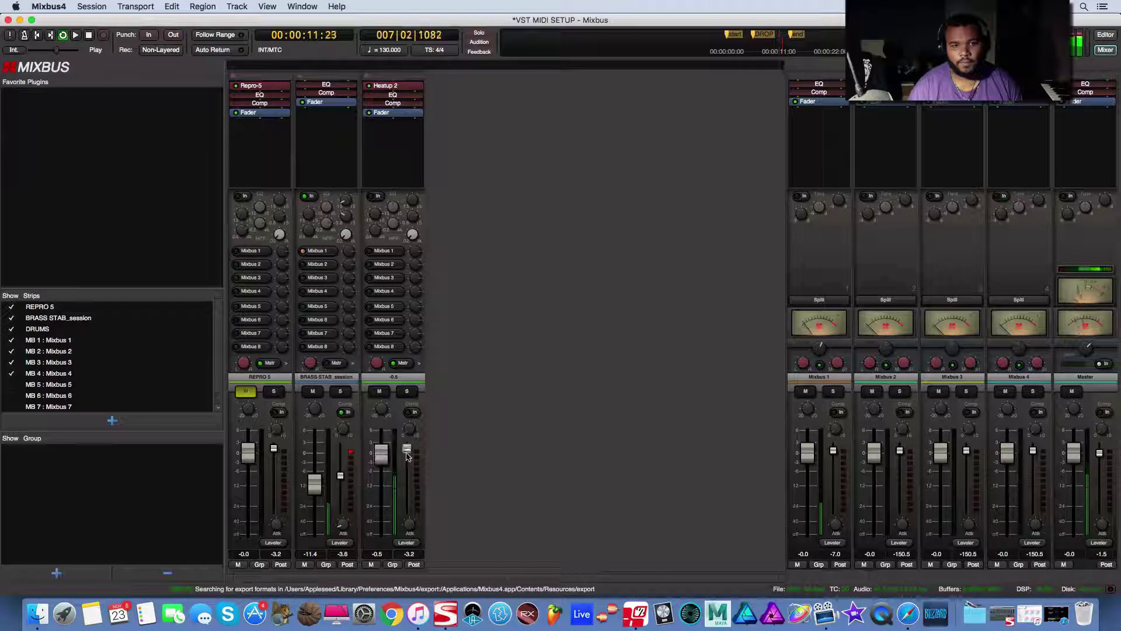
- Enable the DRUMS compressor in Limiter mode and lower its threshold slightly
click(415, 412)
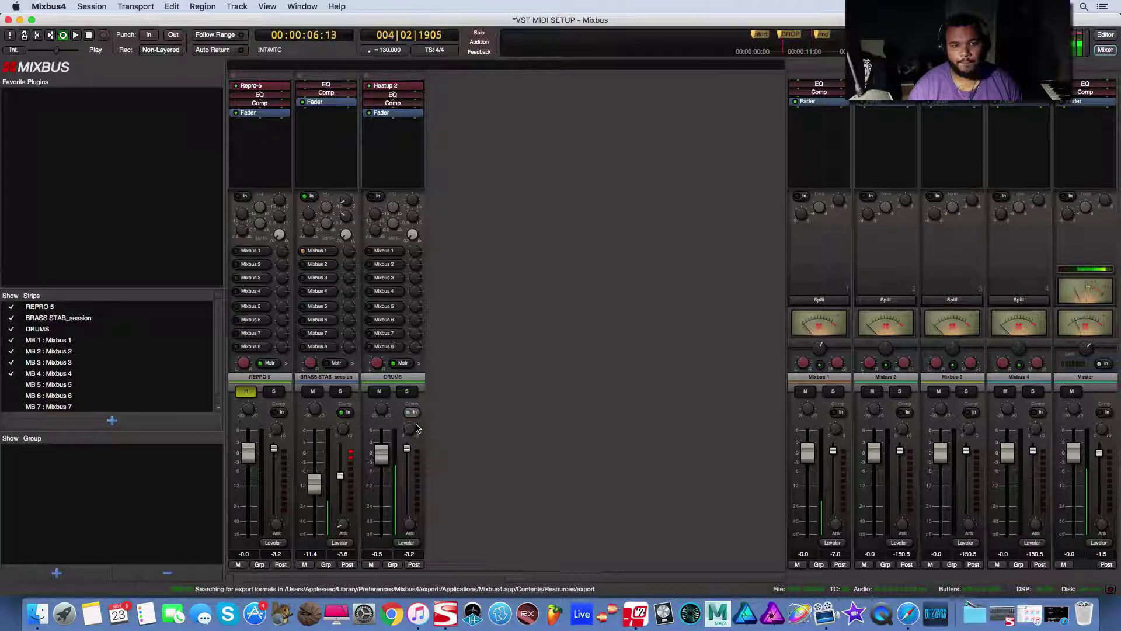
click(407, 543)
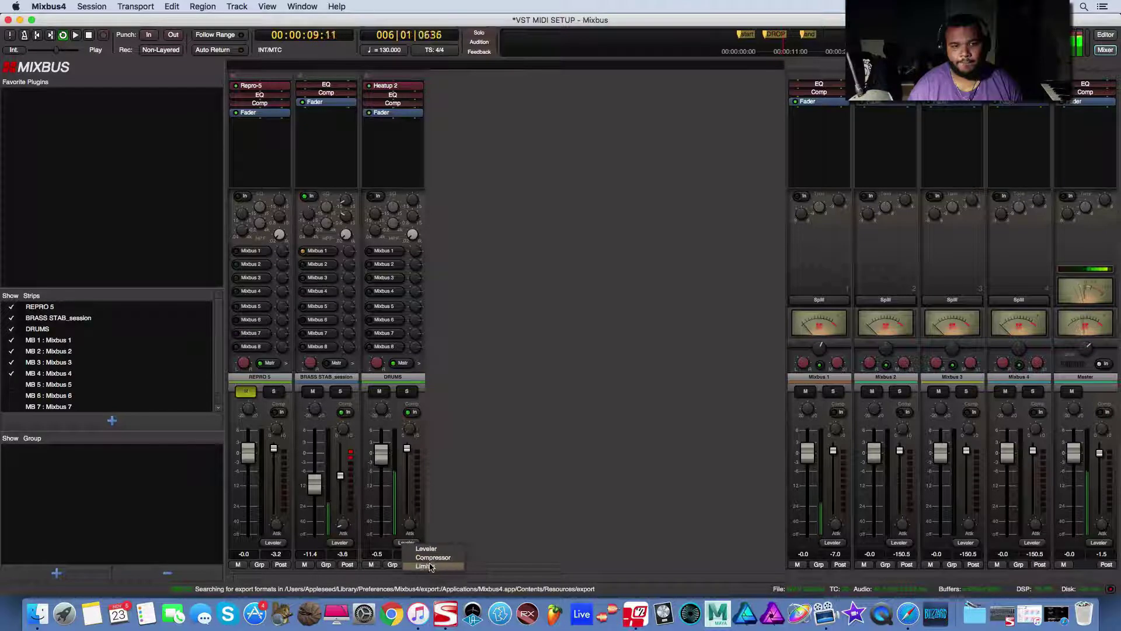
click(435, 584)
drag(407, 454, 405, 485)
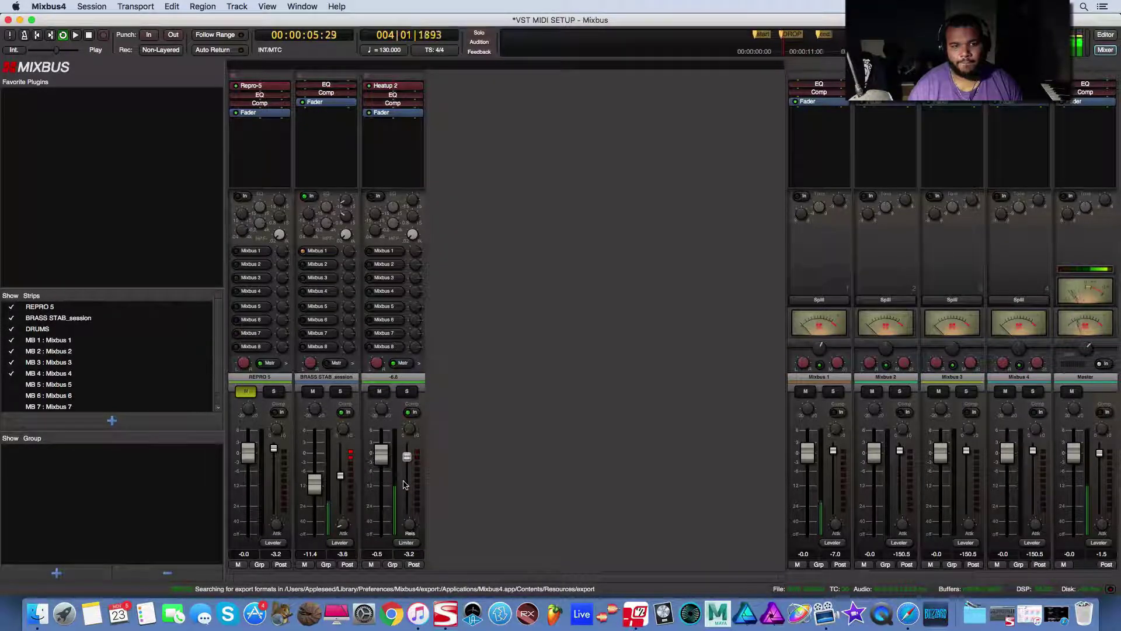
- Back in the editor, stop playback and choose the Draw tool with a Beats/2 grid
key(alt+m)
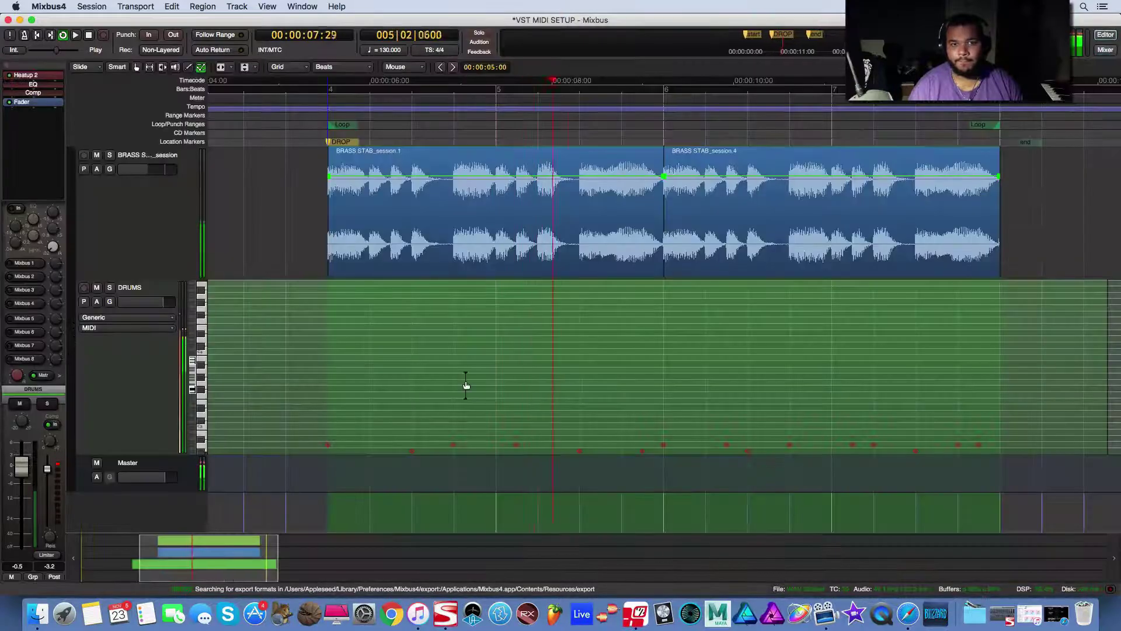
key(space)
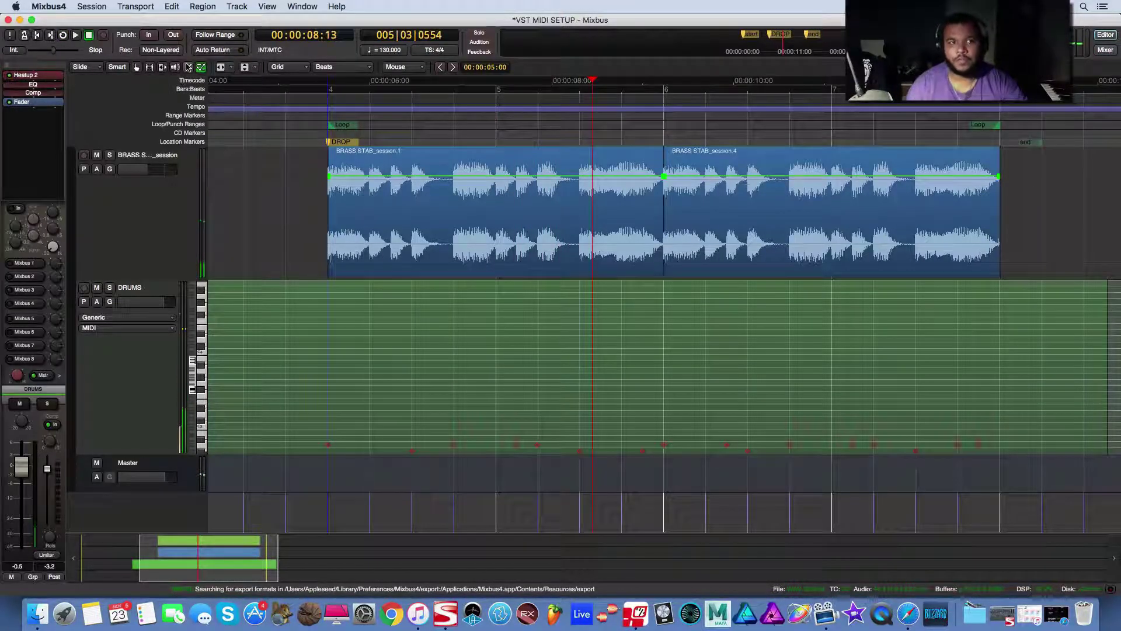
click(189, 67)
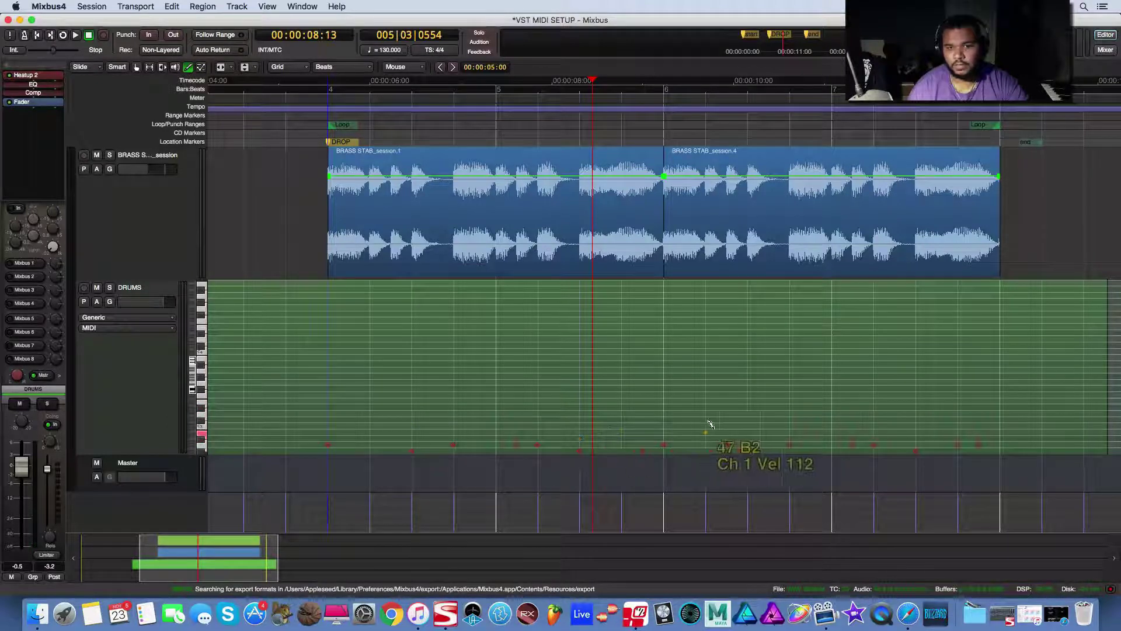
click(341, 68)
click(322, 272)
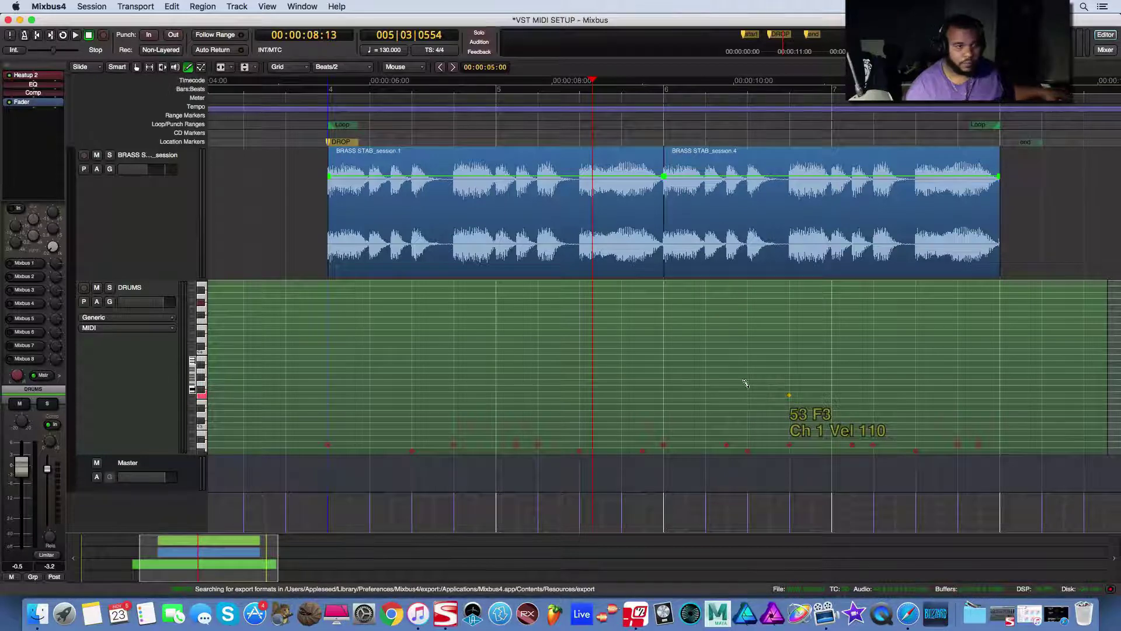
- Record-arm DRUMS and draw C3 drum hits at bars 5, 6 and 7 while looping
click(83, 288)
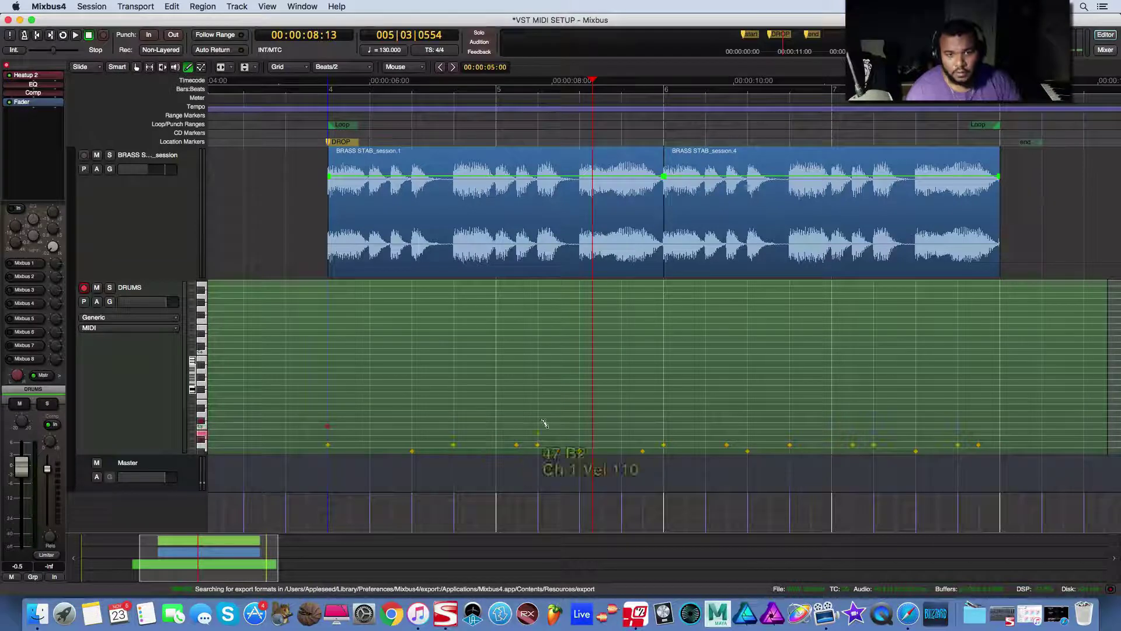
click(660, 422)
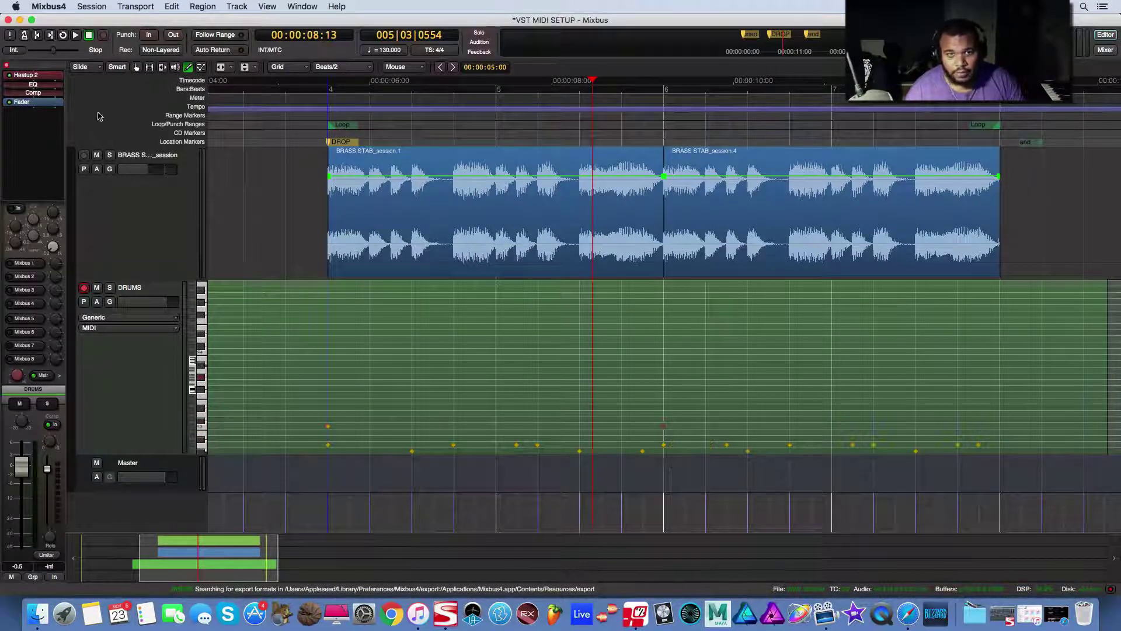
click(63, 36)
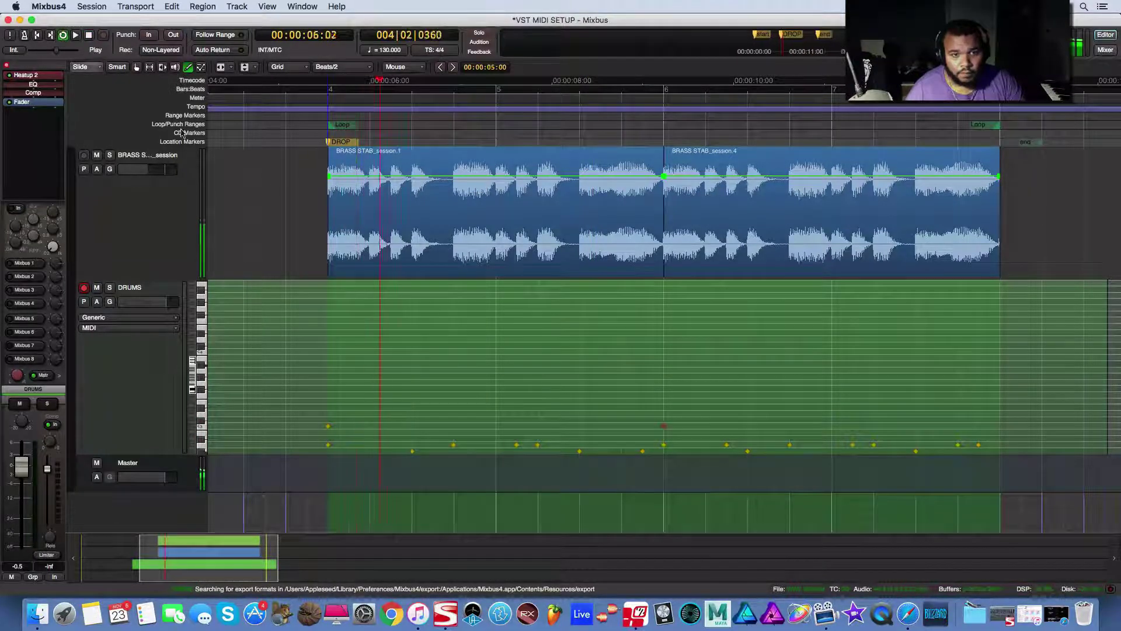
click(496, 431)
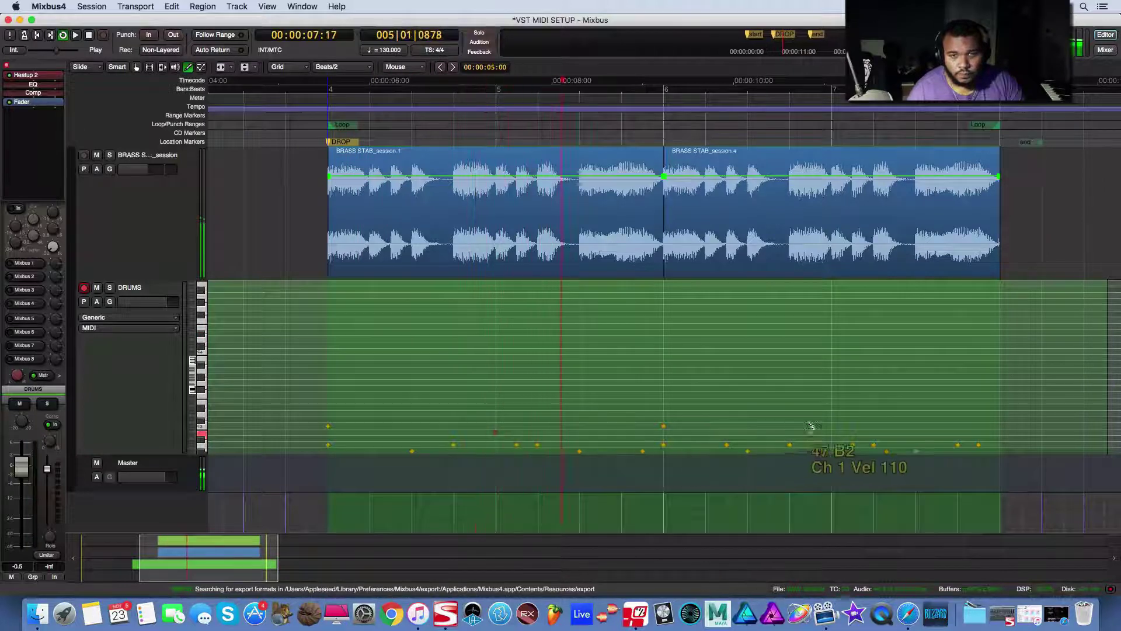
click(833, 424)
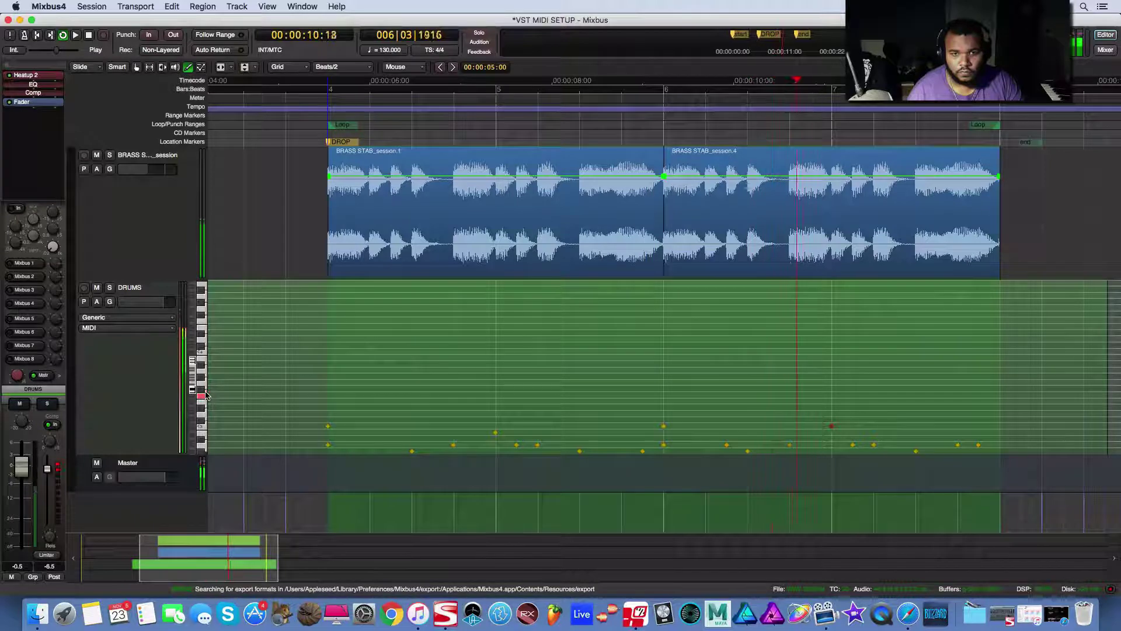
mouse_move(495, 422)
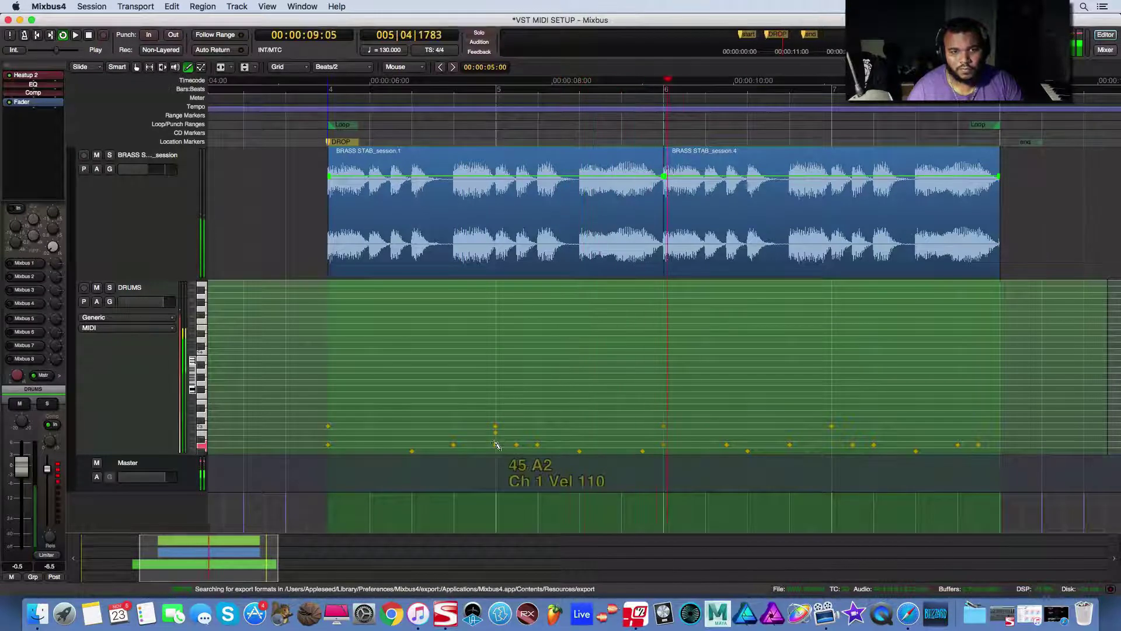
- Select the notes around bar 5, then start drawing F#3 hi-hat notes from bar 4
click(201, 66)
drag(503, 433, 492, 446)
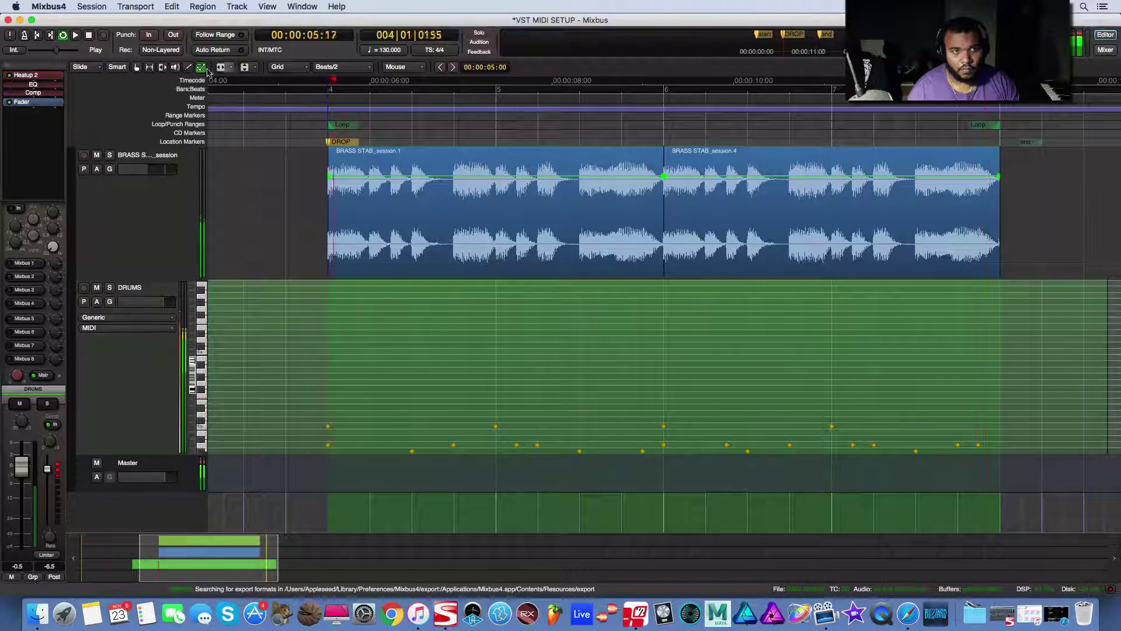
click(188, 67)
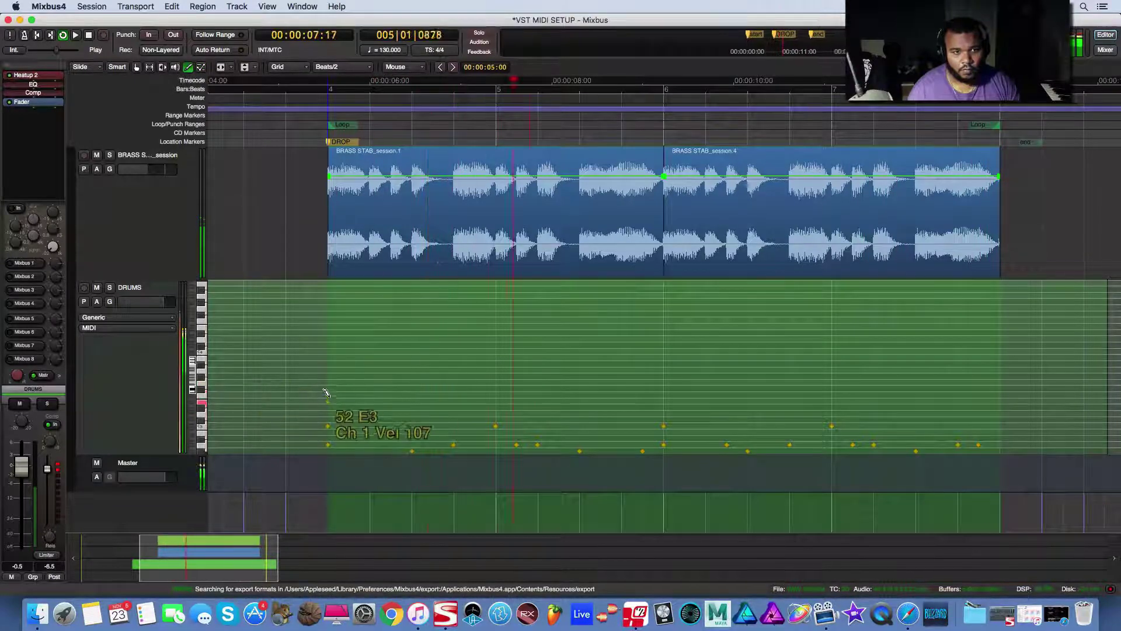
click(370, 389)
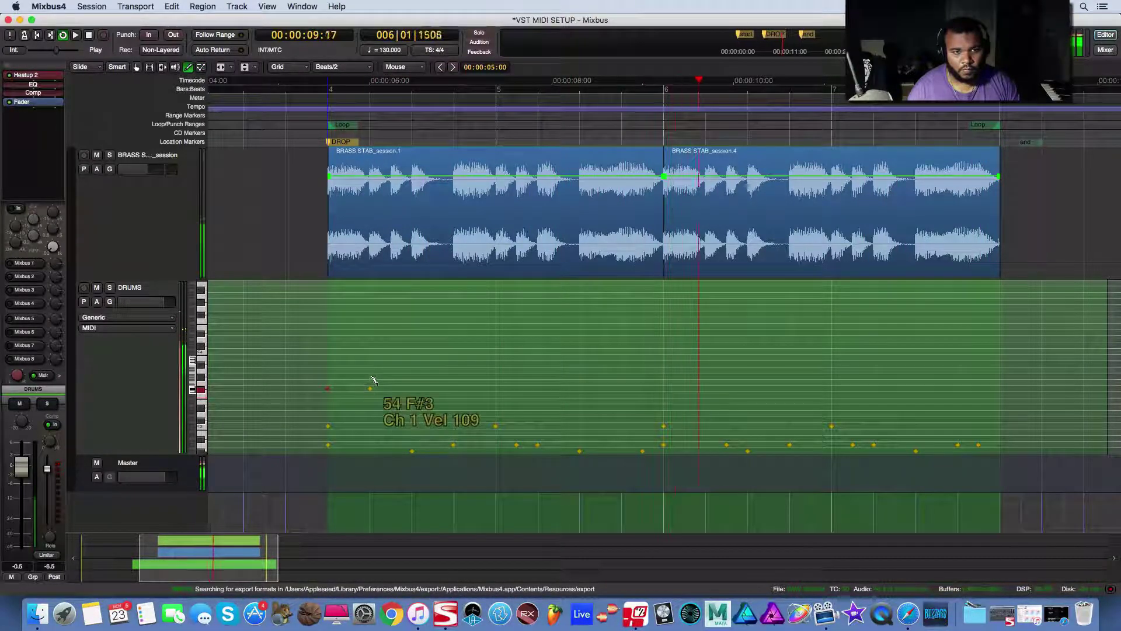
click(412, 389)
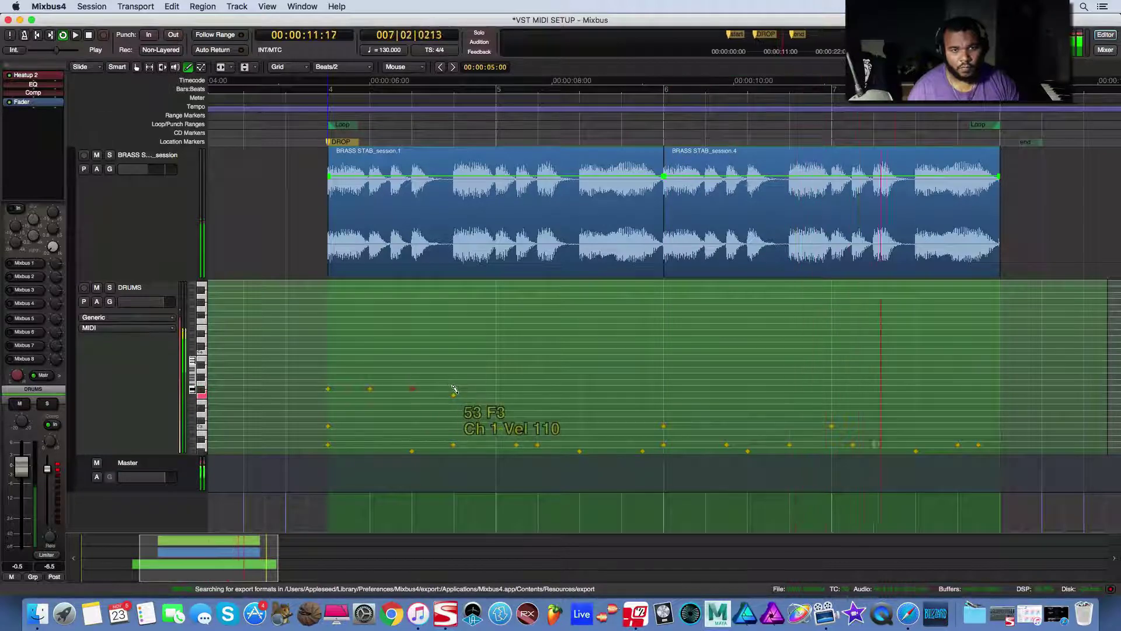
click(453, 388)
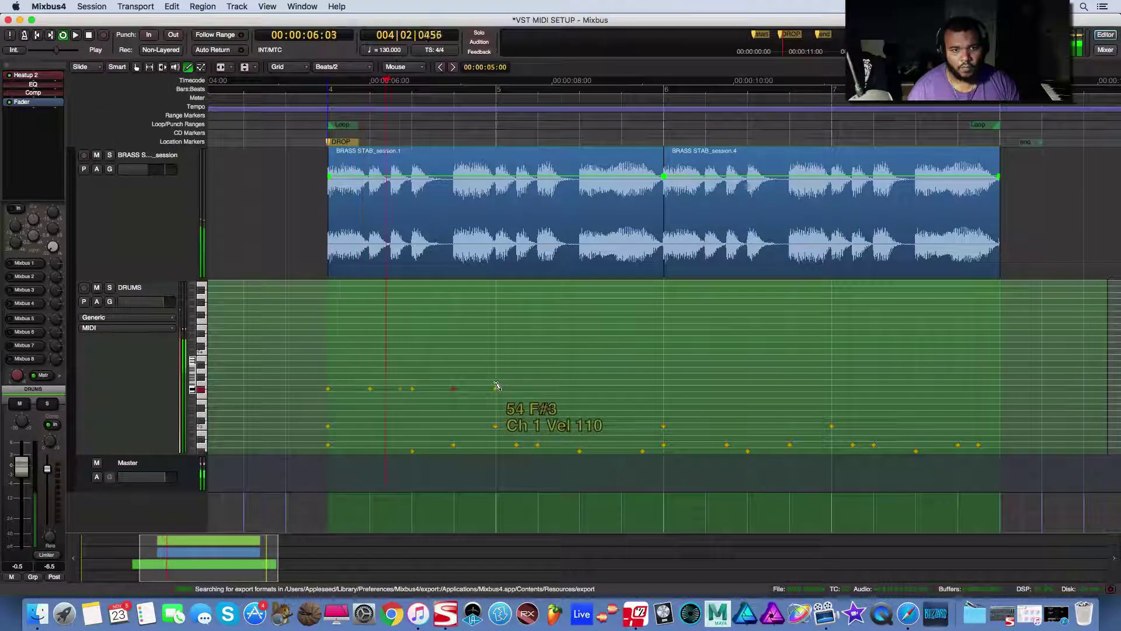
click(496, 388)
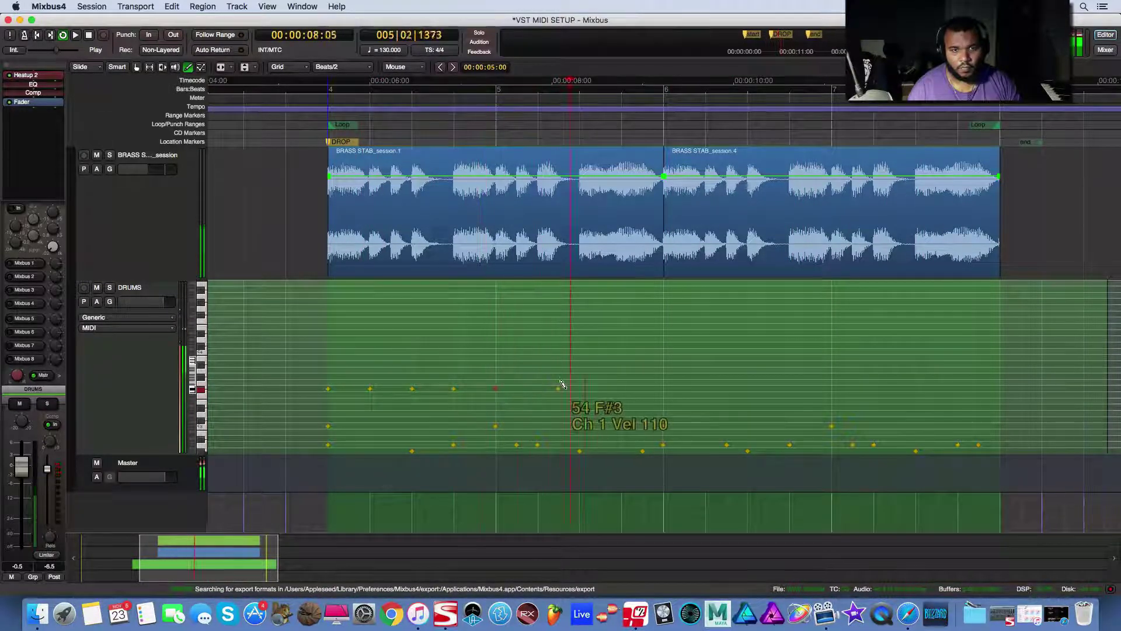
- Continue F#3 hi-hats to the loop end, lift the stray last note onto F#3, and stop
click(580, 388)
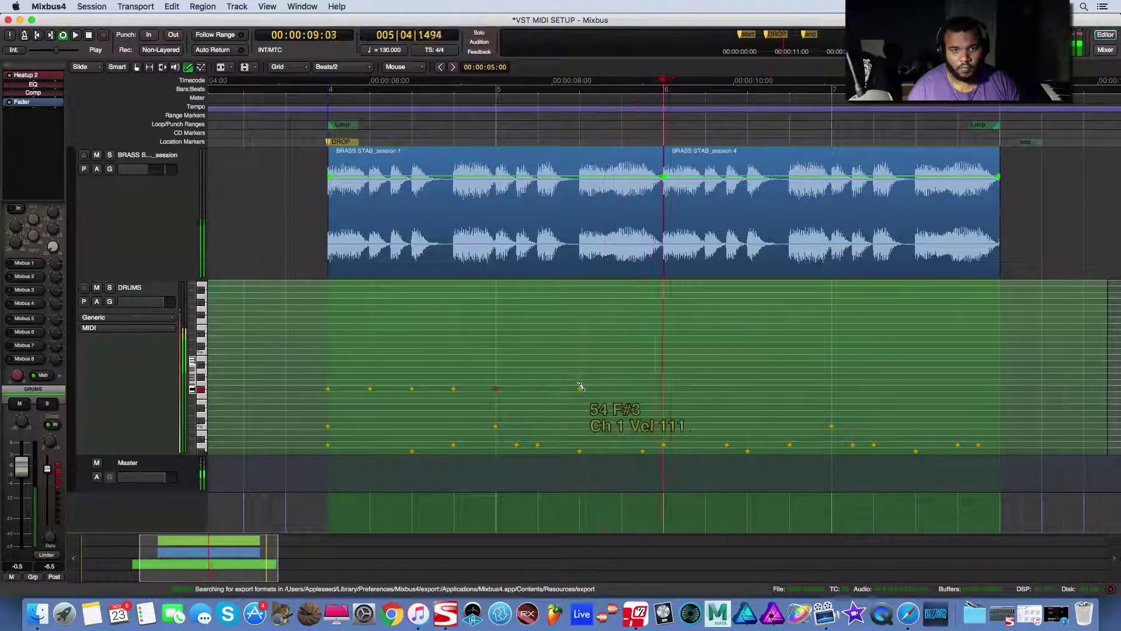
click(622, 389)
click(664, 388)
click(749, 388)
click(789, 388)
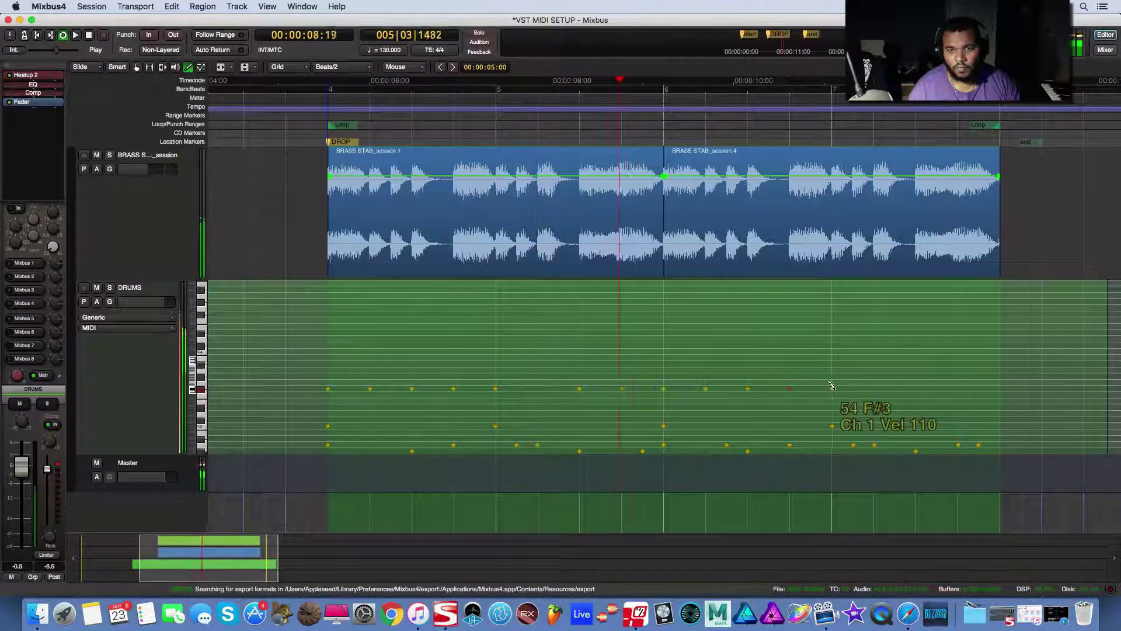
click(831, 388)
click(874, 389)
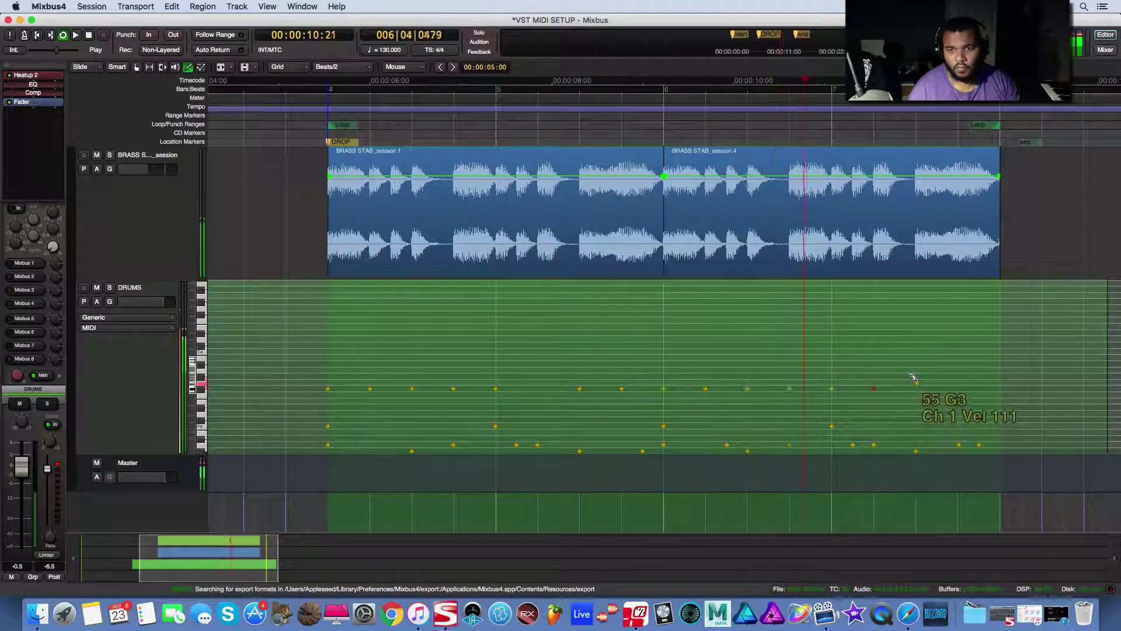
click(915, 394)
drag(916, 394, 915, 389)
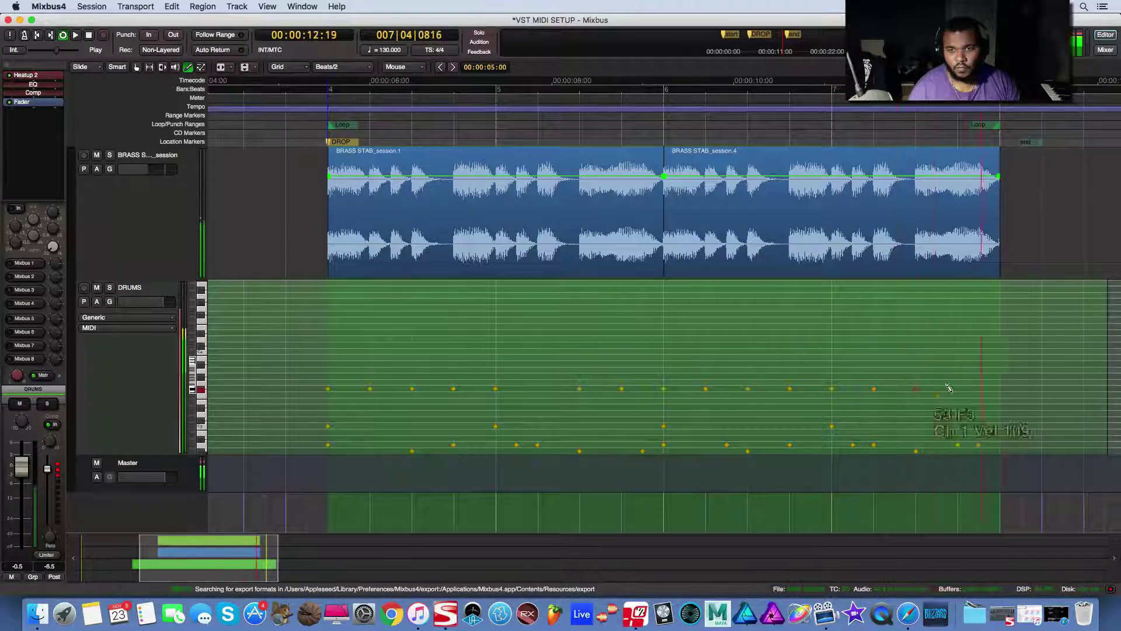
key(space)
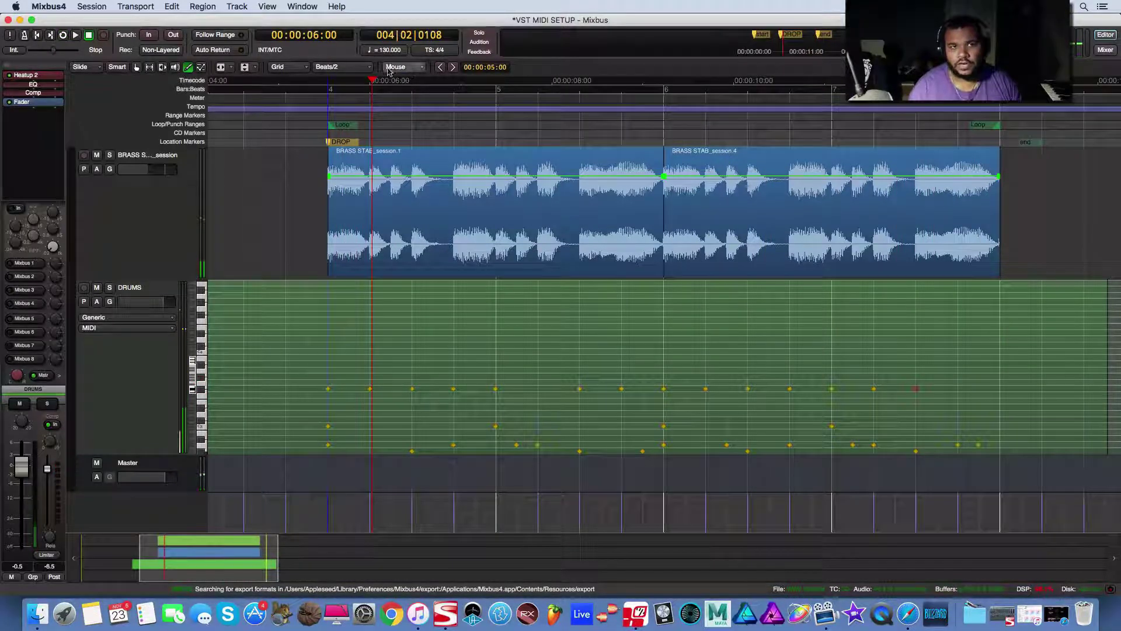
- Switch the grid to Beats/3 and add four triplet F#3 hi-hats mid-loop
click(336, 67)
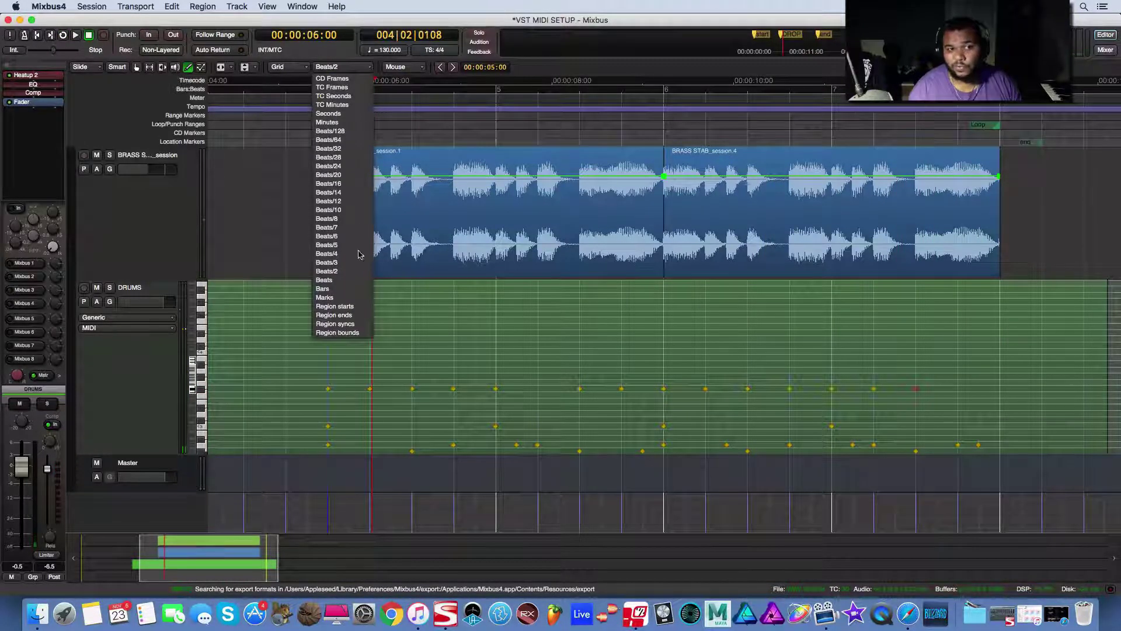
click(341, 263)
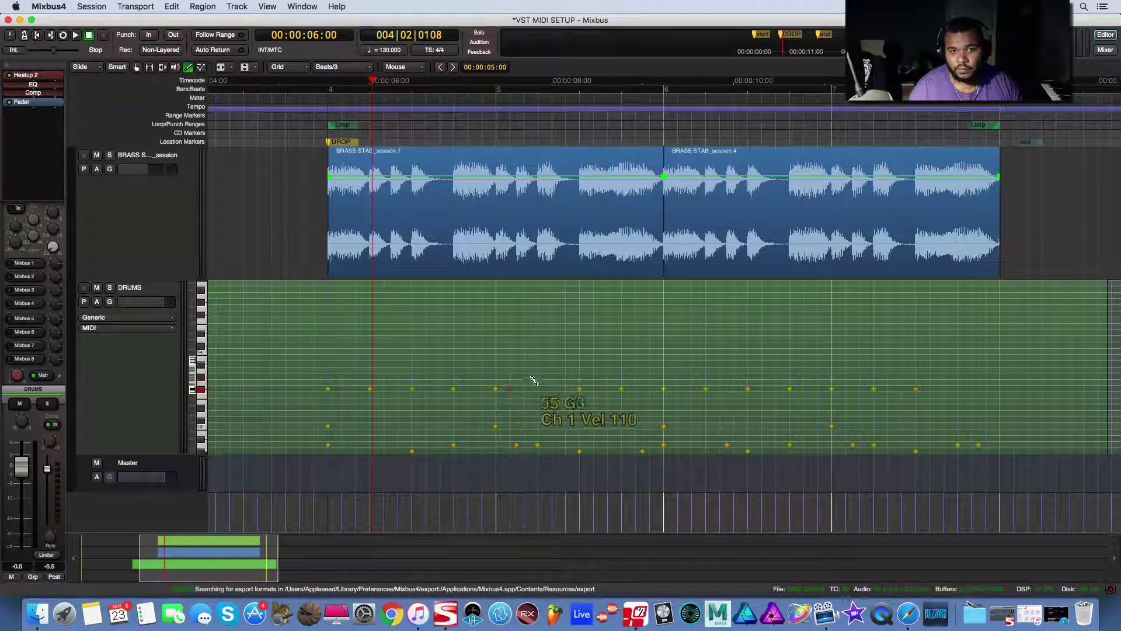
click(509, 388)
click(523, 388)
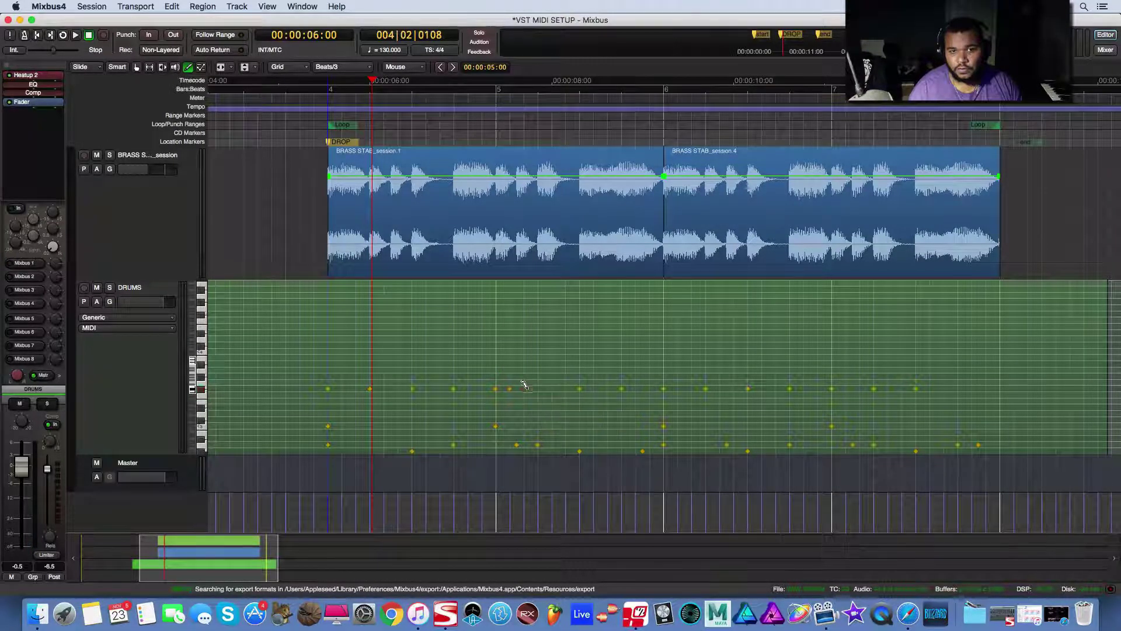
click(552, 388)
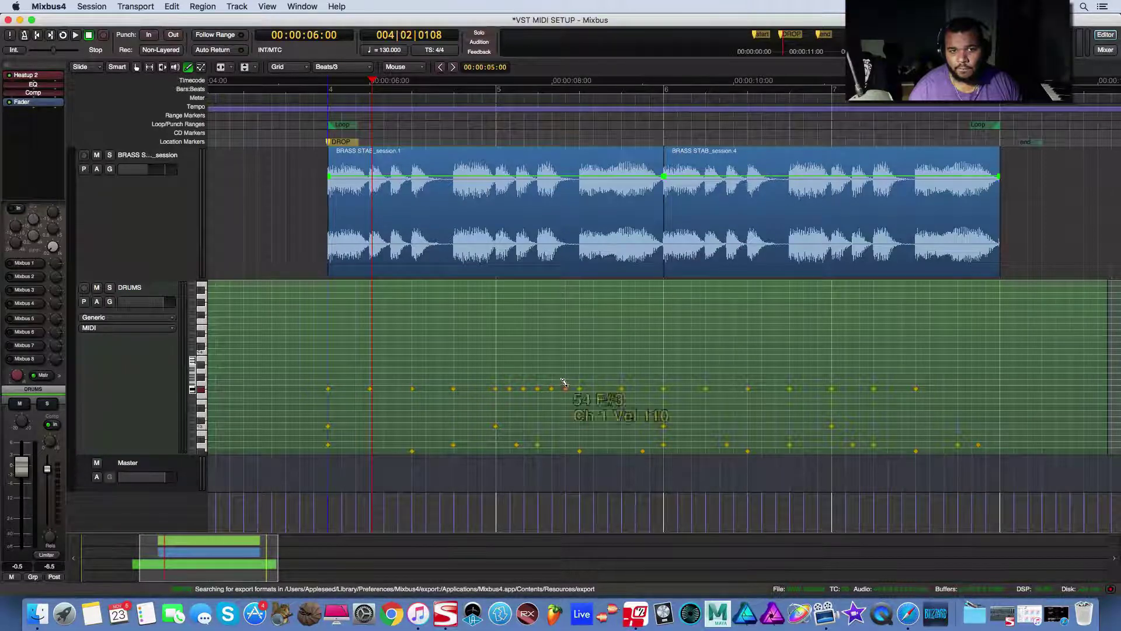
click(564, 387)
- Loop-play and add a five-note F#3 triplet roll just before bar 8
click(63, 36)
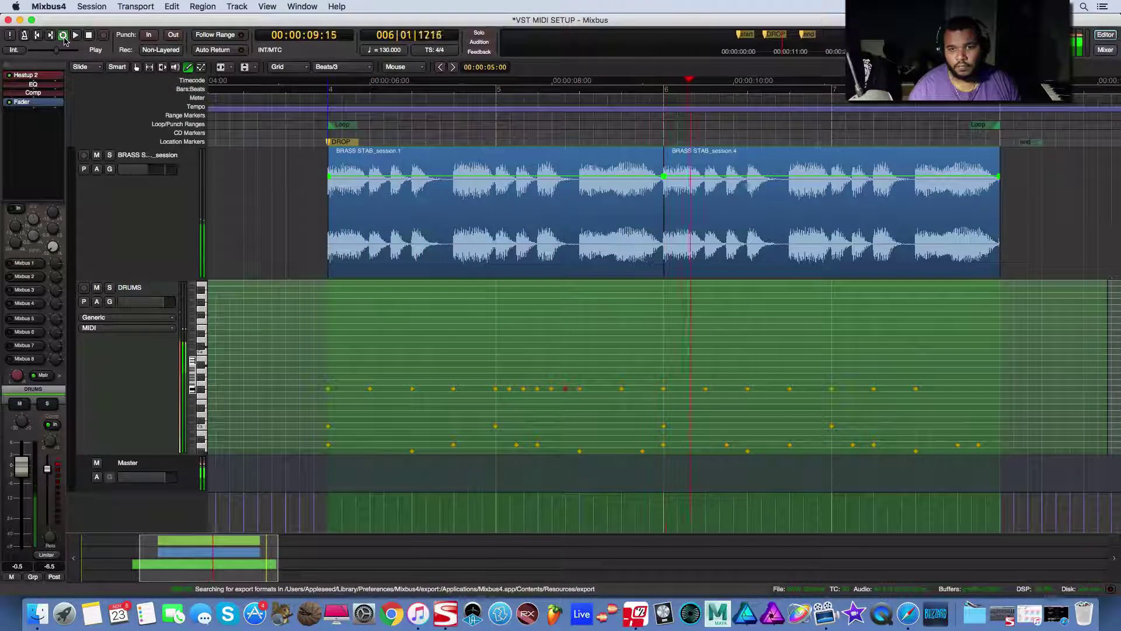
click(930, 388)
click(944, 389)
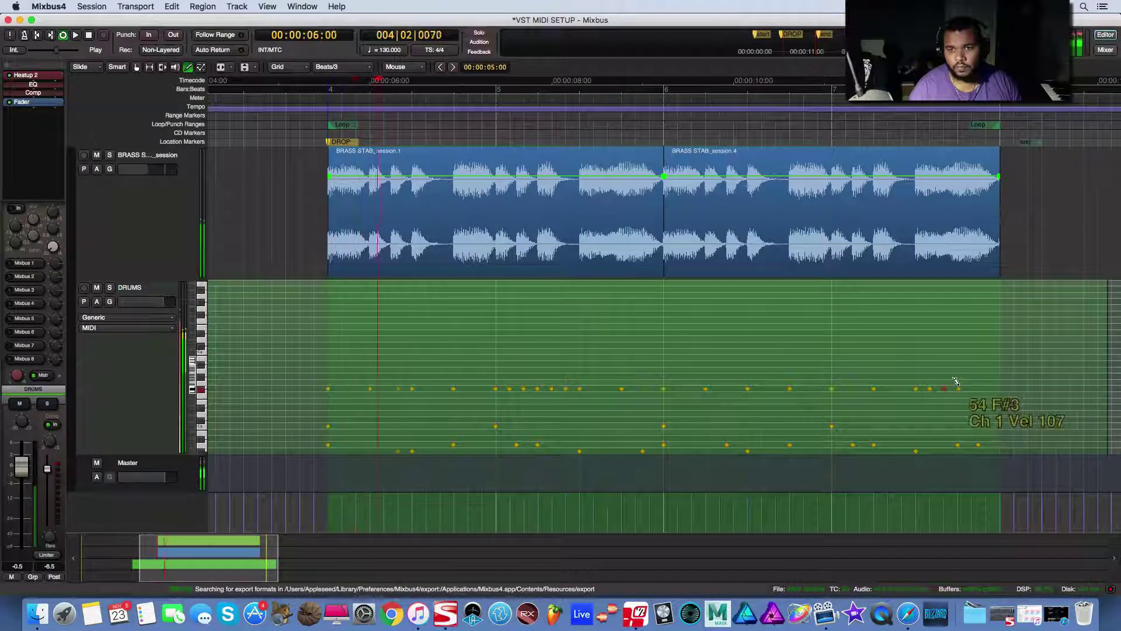
click(958, 388)
click(971, 388)
click(985, 388)
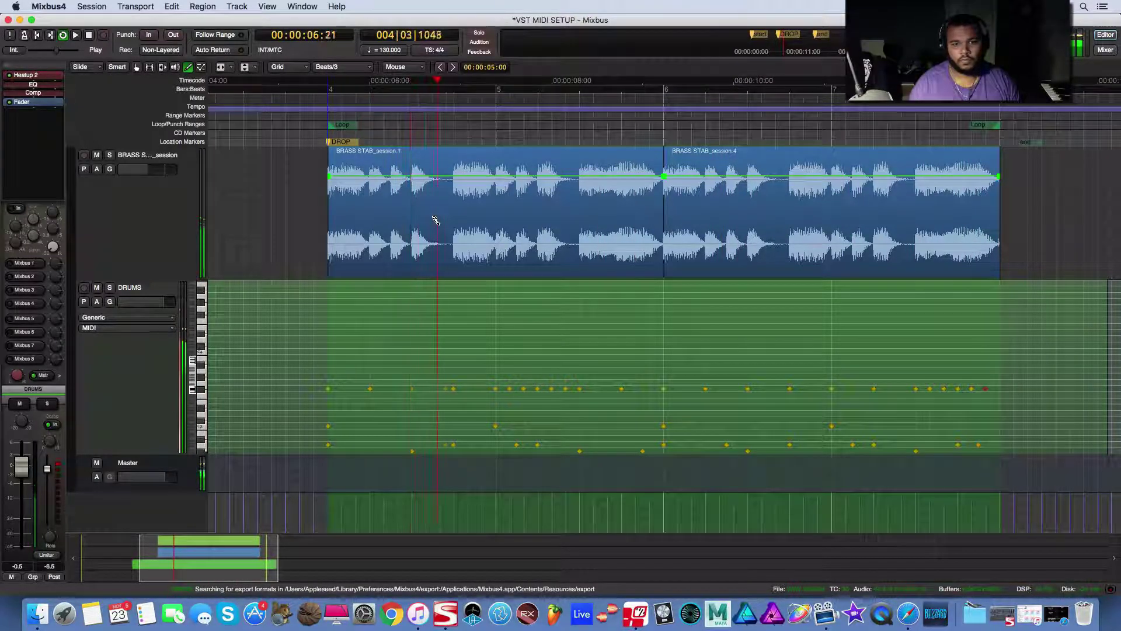
- Stop the transport so playback halts
key(space)
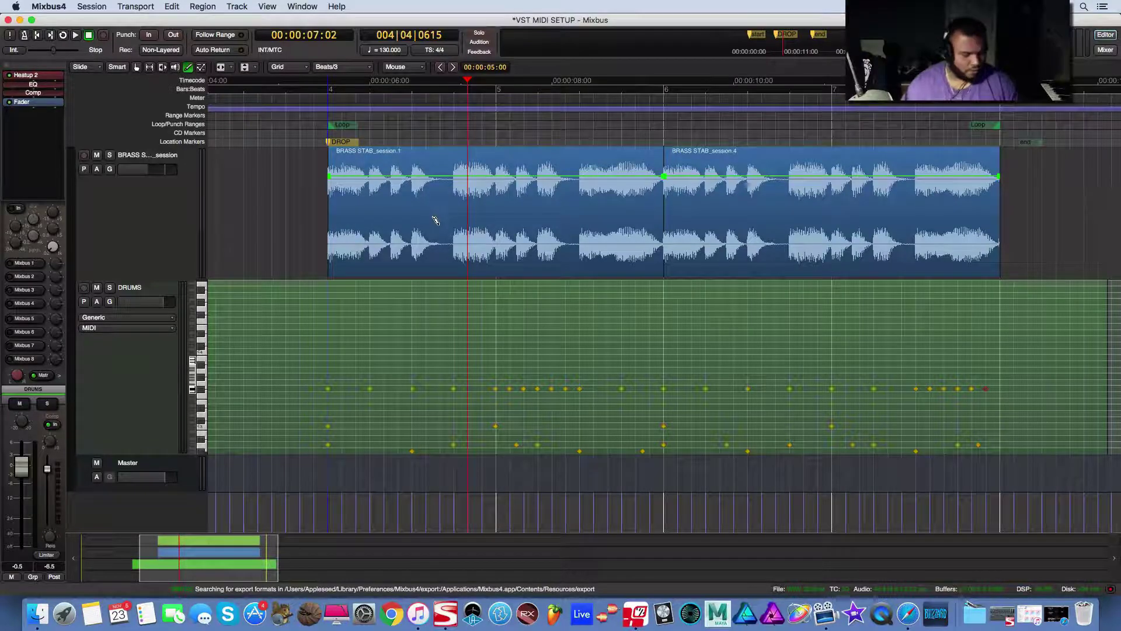
- With the Grab tool, trim the DRUMS region's start and end to line up with the brass regions
key(minus)
key(minus)
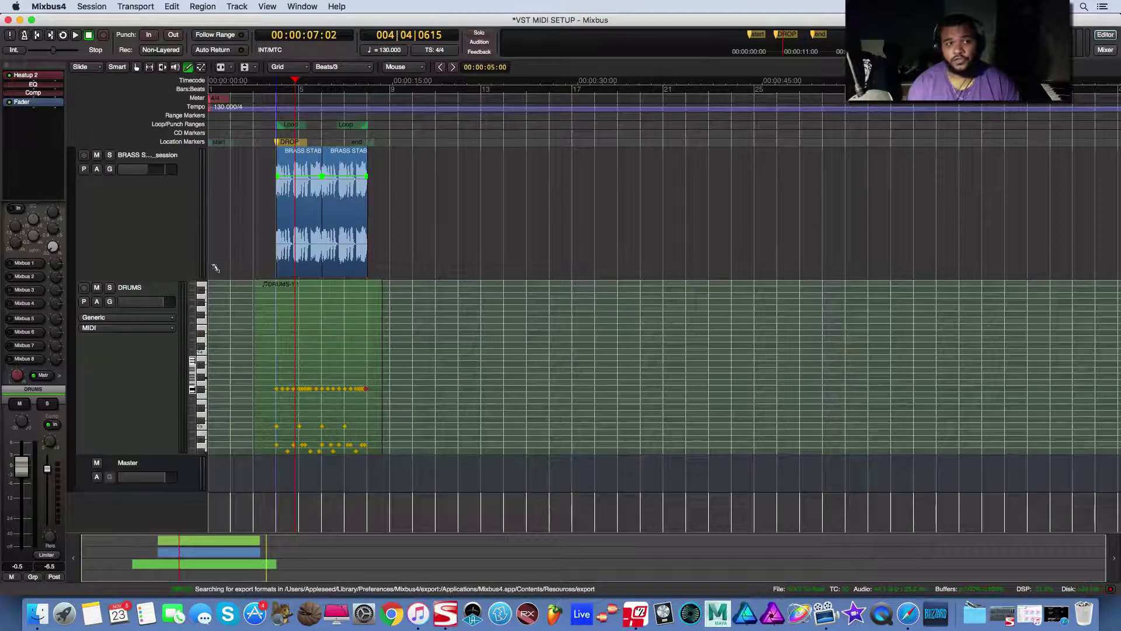
click(136, 67)
drag(374, 332, 368, 331)
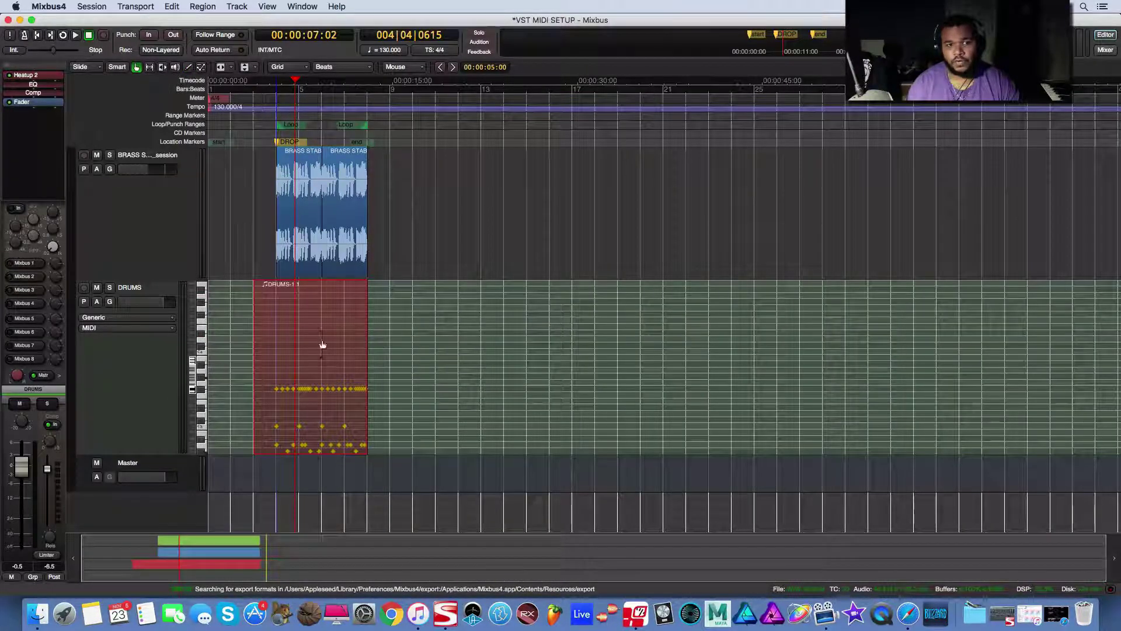
drag(267, 332, 284, 336)
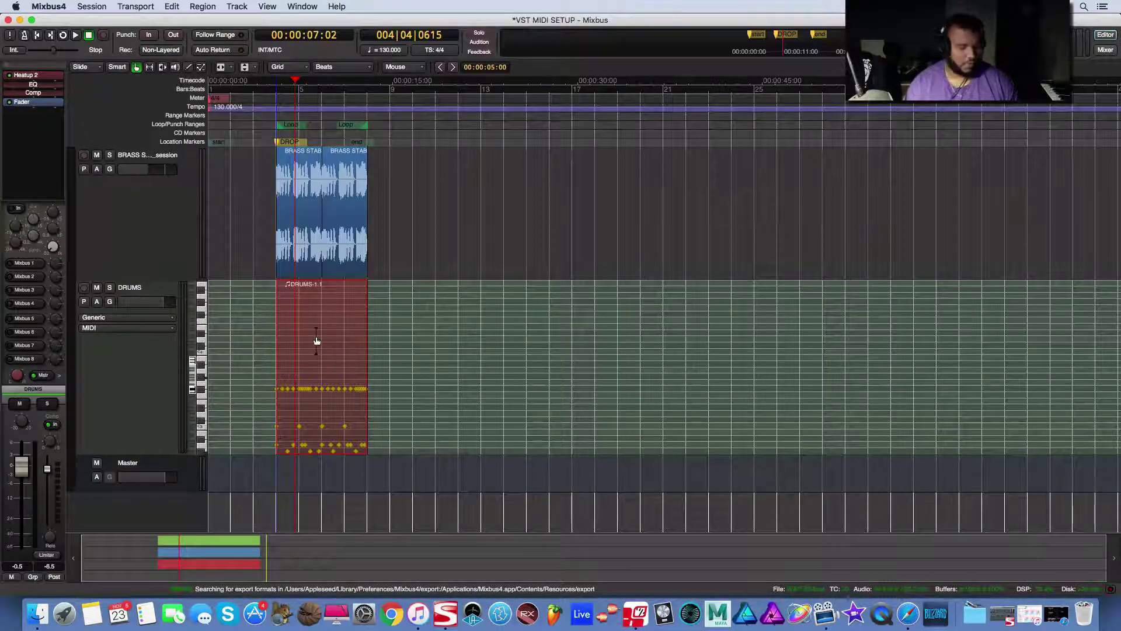
- Delete the DRUMS-1.3 and DRUMS-1.2 copies, leaving only DRUMS-1.1 on the track
drag(321, 341, 501, 345)
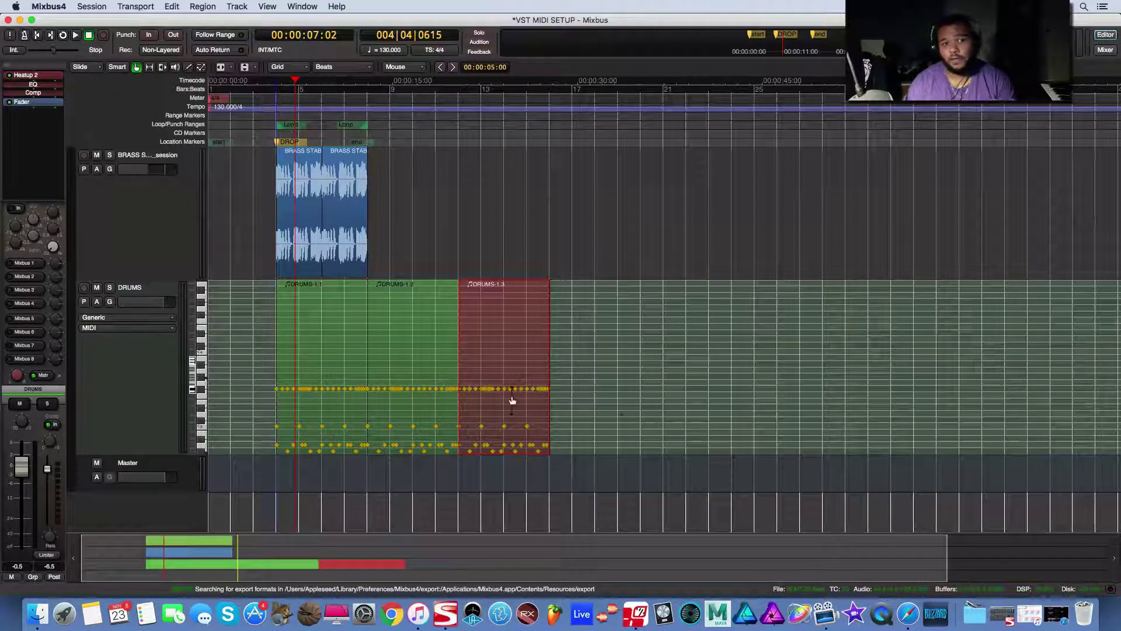
right_click(494, 348)
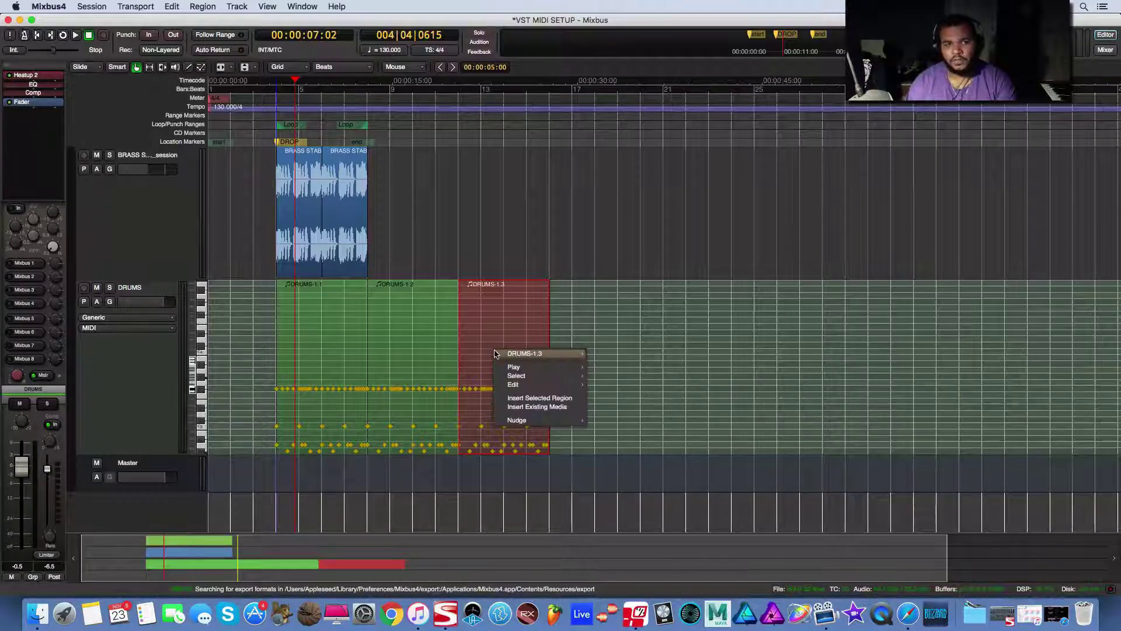
mouse_move(496, 352)
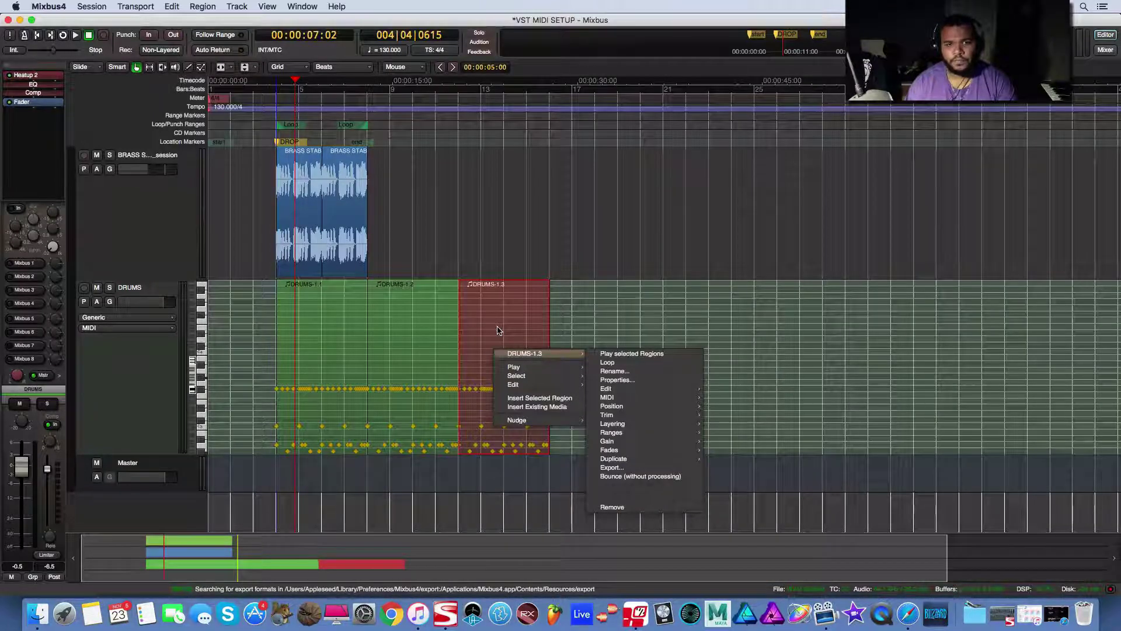
click(498, 342)
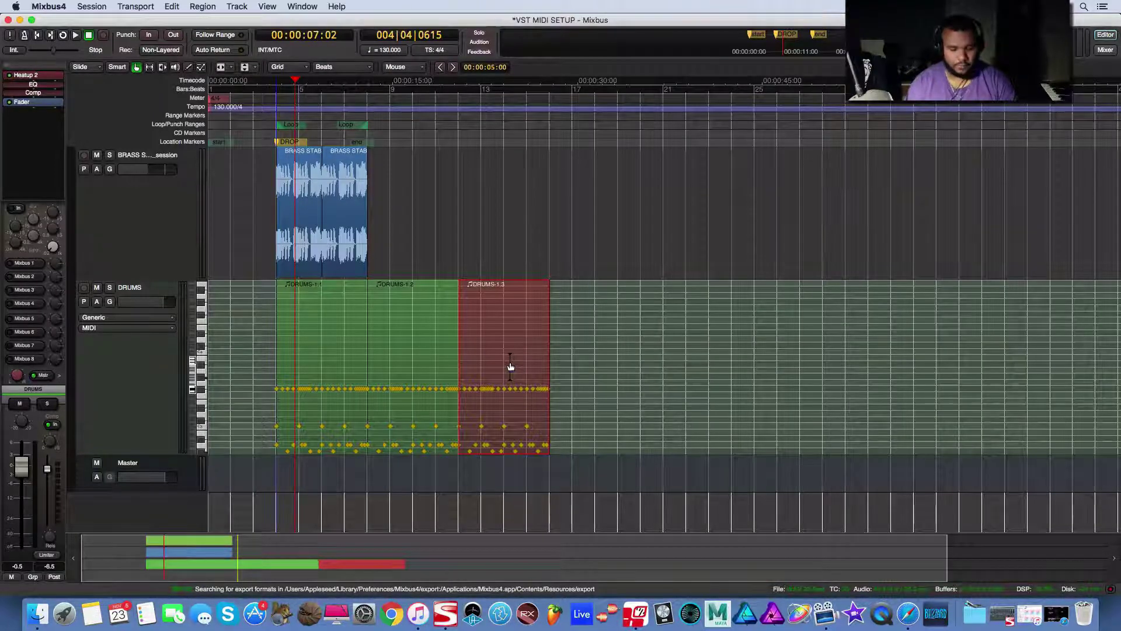
key(Delete)
click(417, 342)
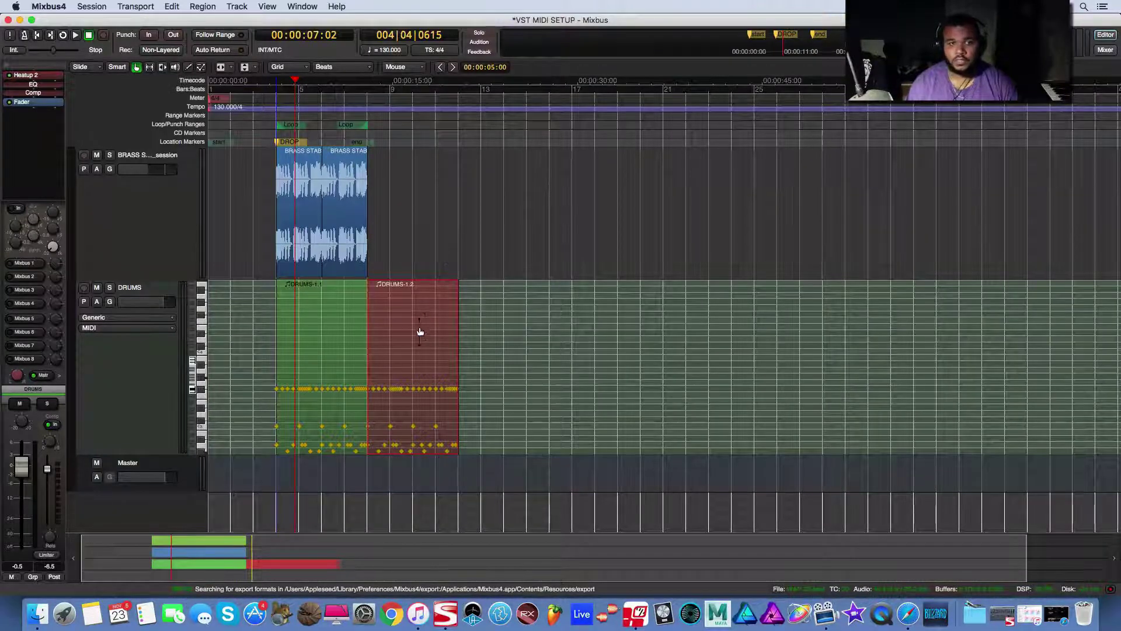
key(Delete)
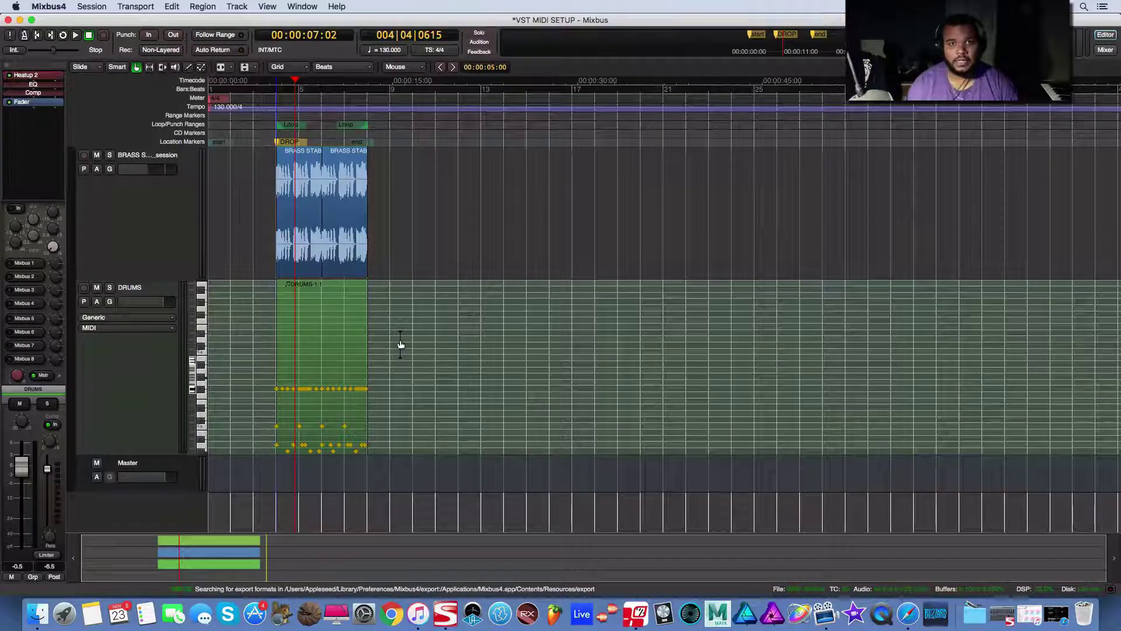